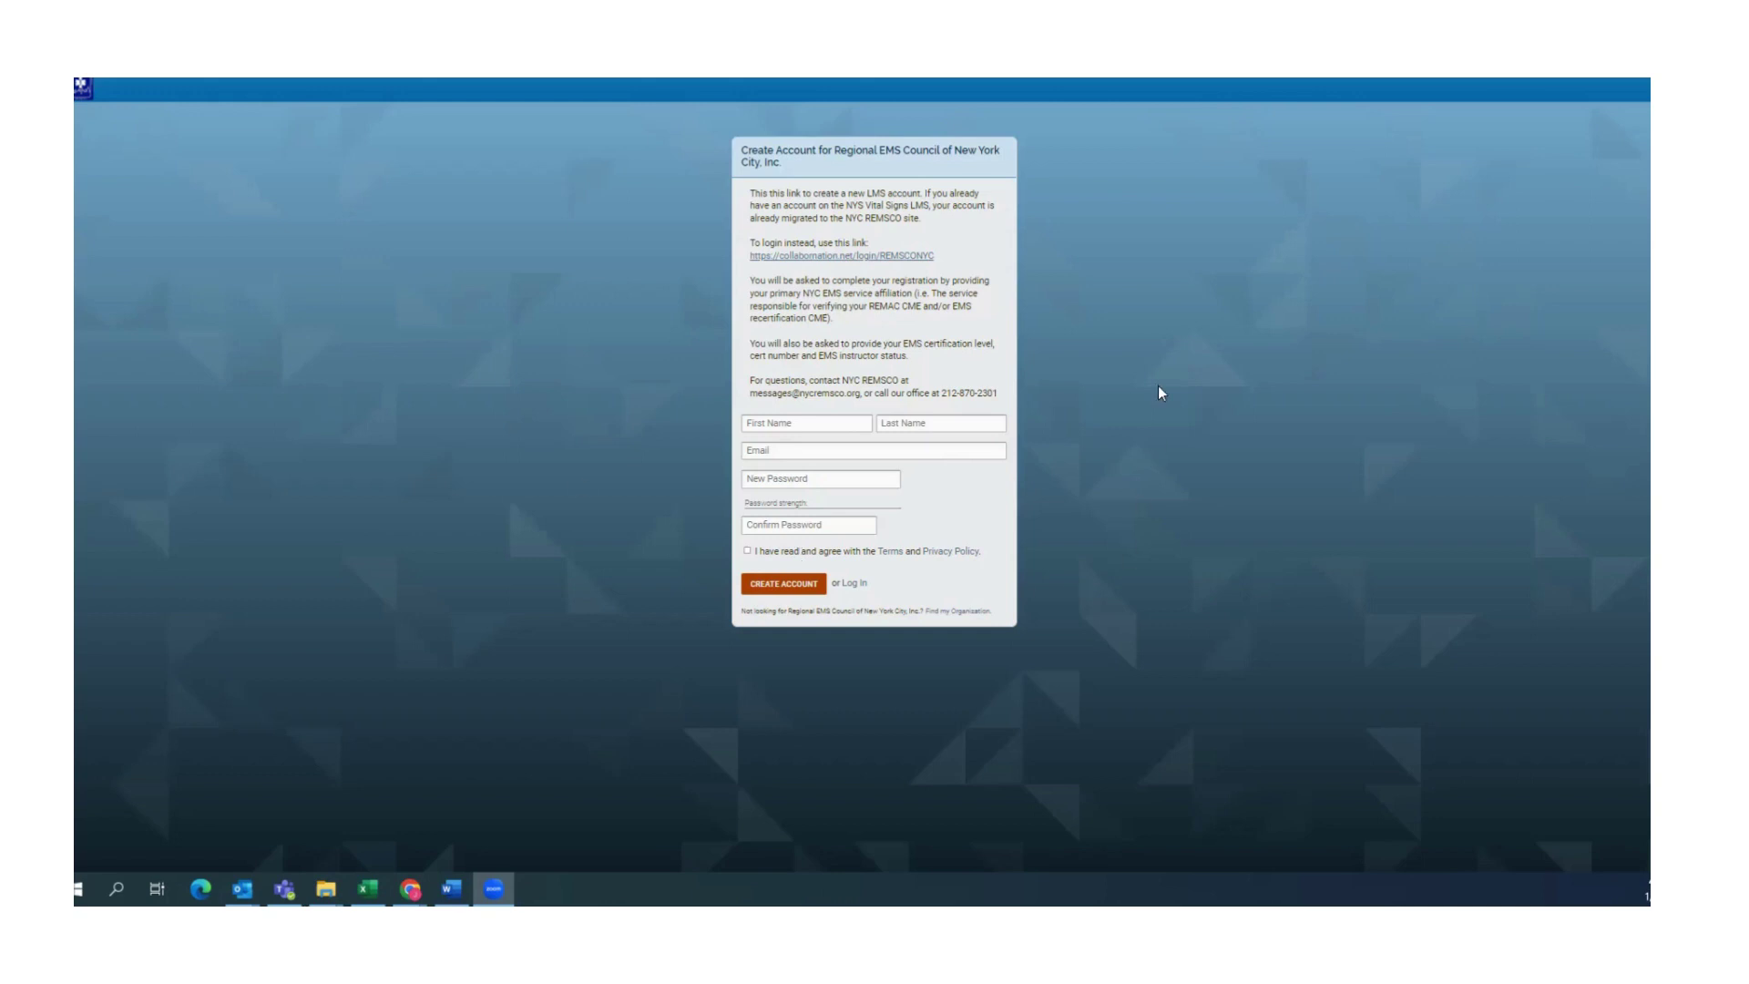
Submit first name, last name and e-mail, then highlight the 'name taken' and 'e-mail already registered' errors
left_click(806, 428)
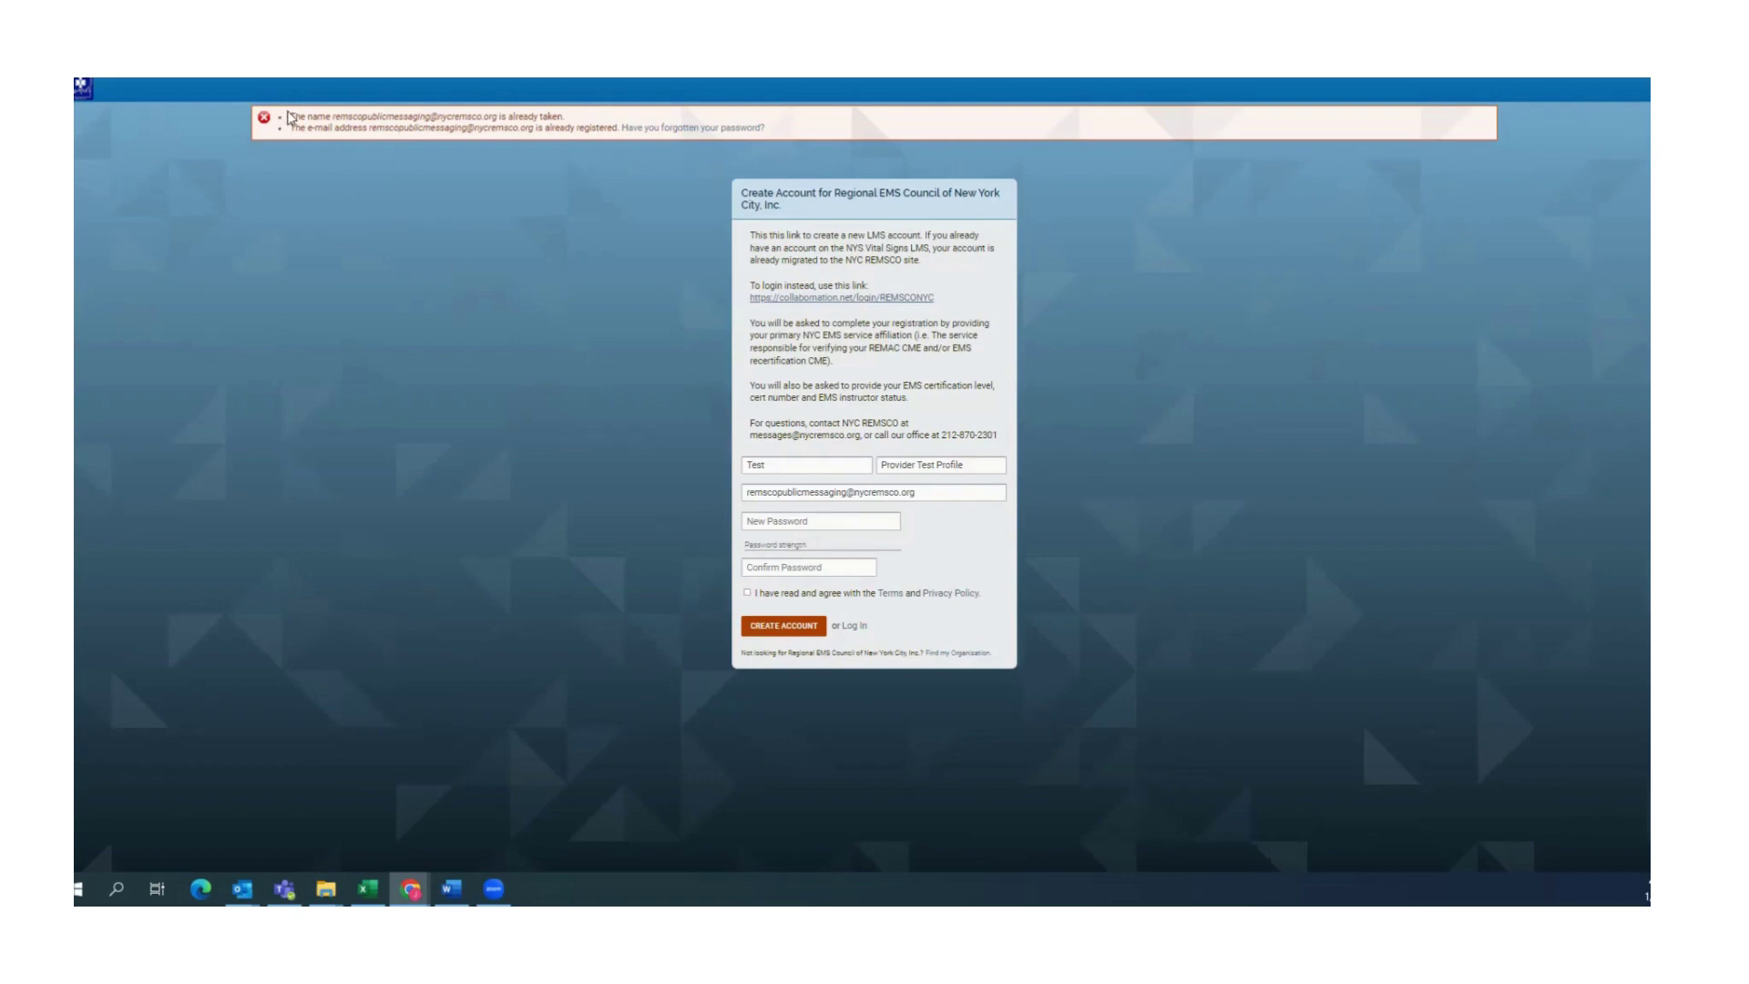
triple_click(344, 125)
left_click(533, 244, "shift")
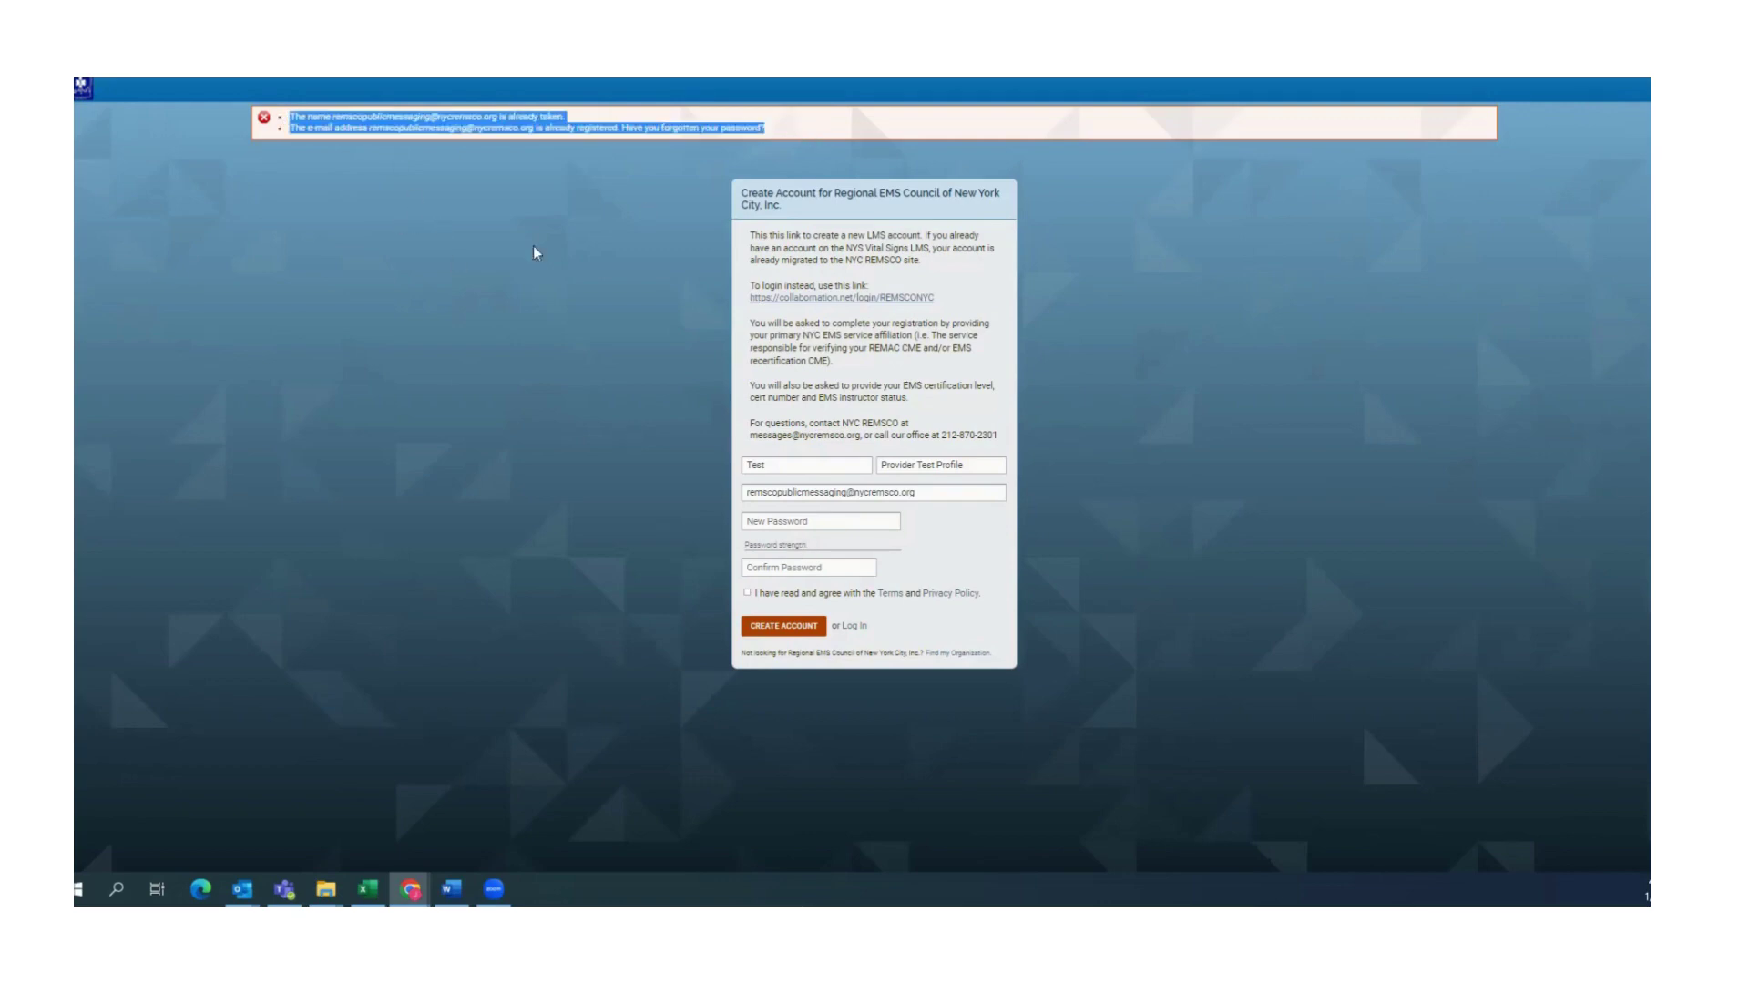
left_click(463, 285)
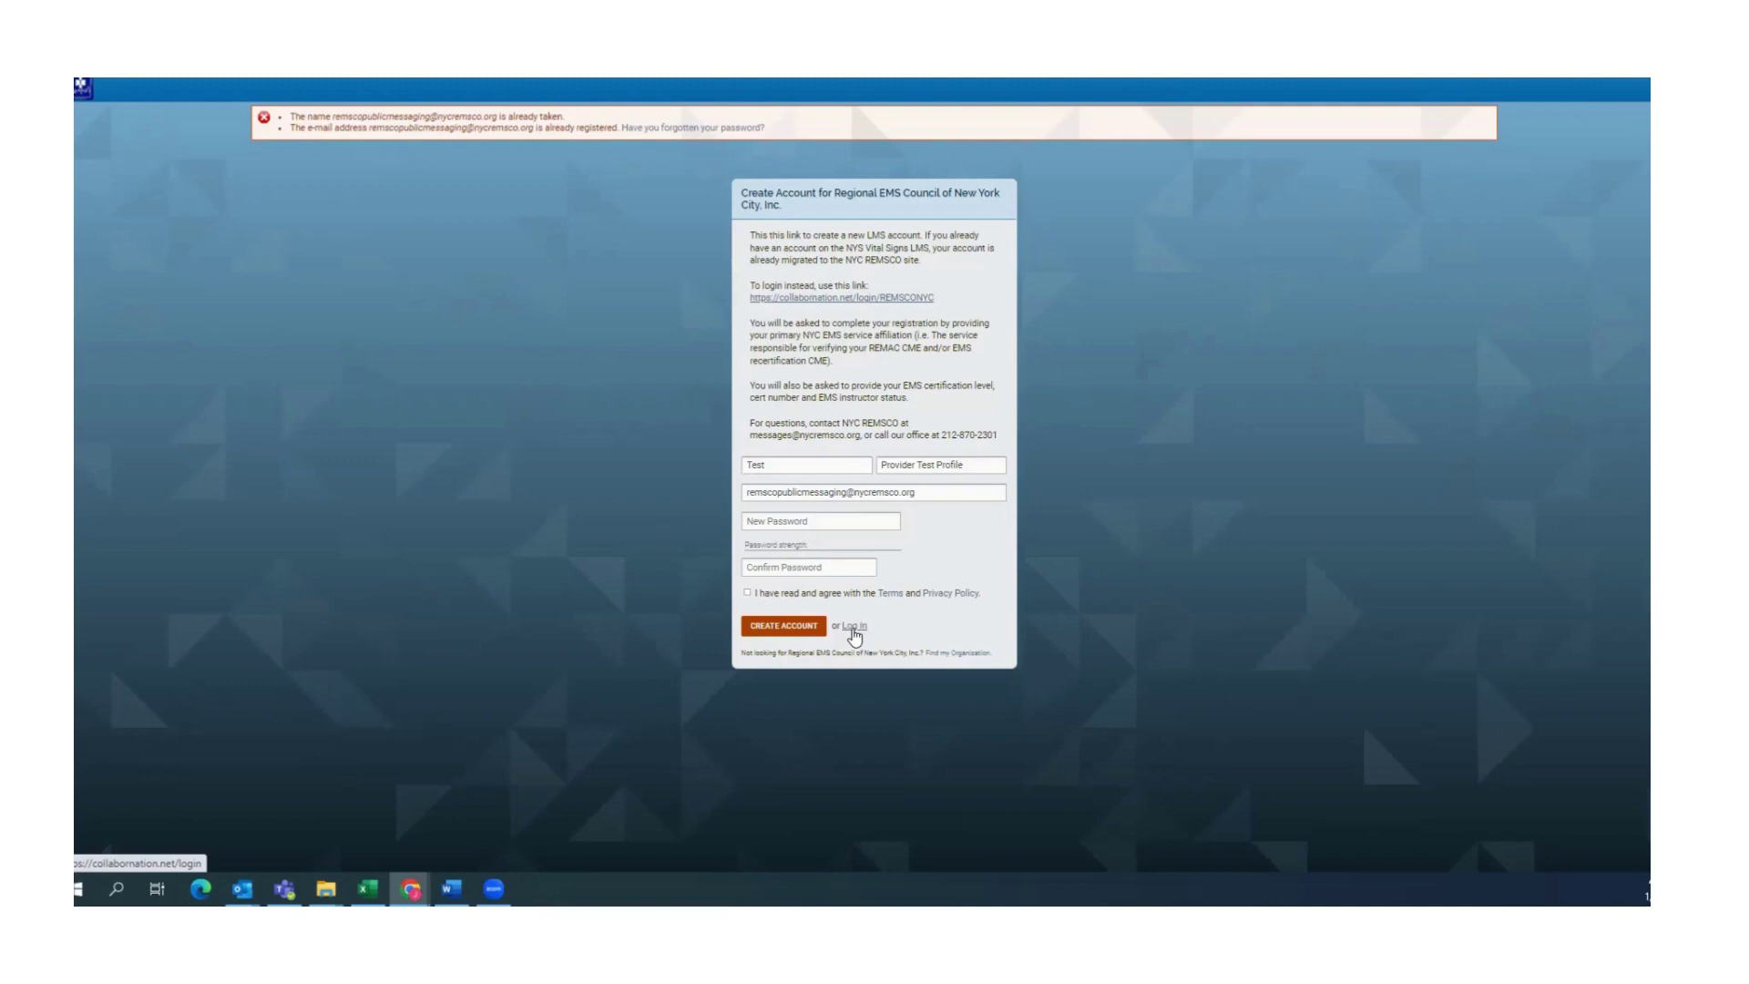
Switch to Log in and sign in with the autofilled e-mail address and password
left_click(854, 627)
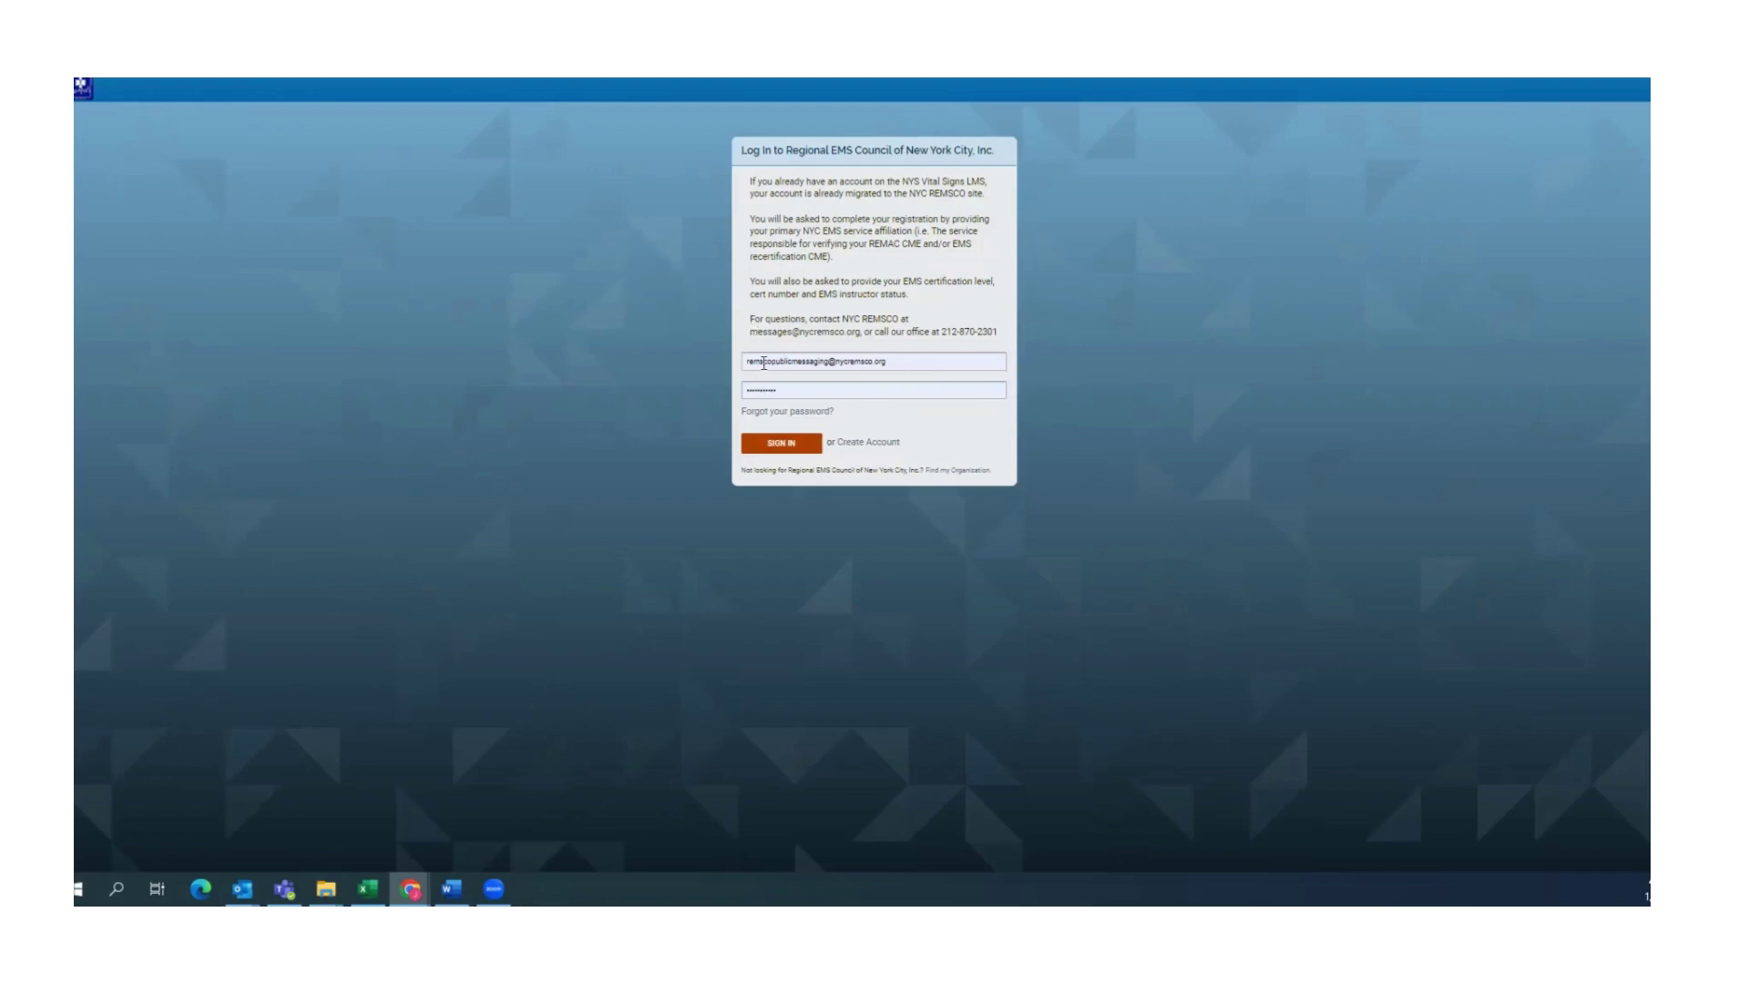
left_click(913, 360)
mouse_move(743, 361)
left_mouse_down()
mouse_move(915, 380)
mouse_move(724, 360)
left_mouse_up()
left_click(948, 361)
left_click(785, 389)
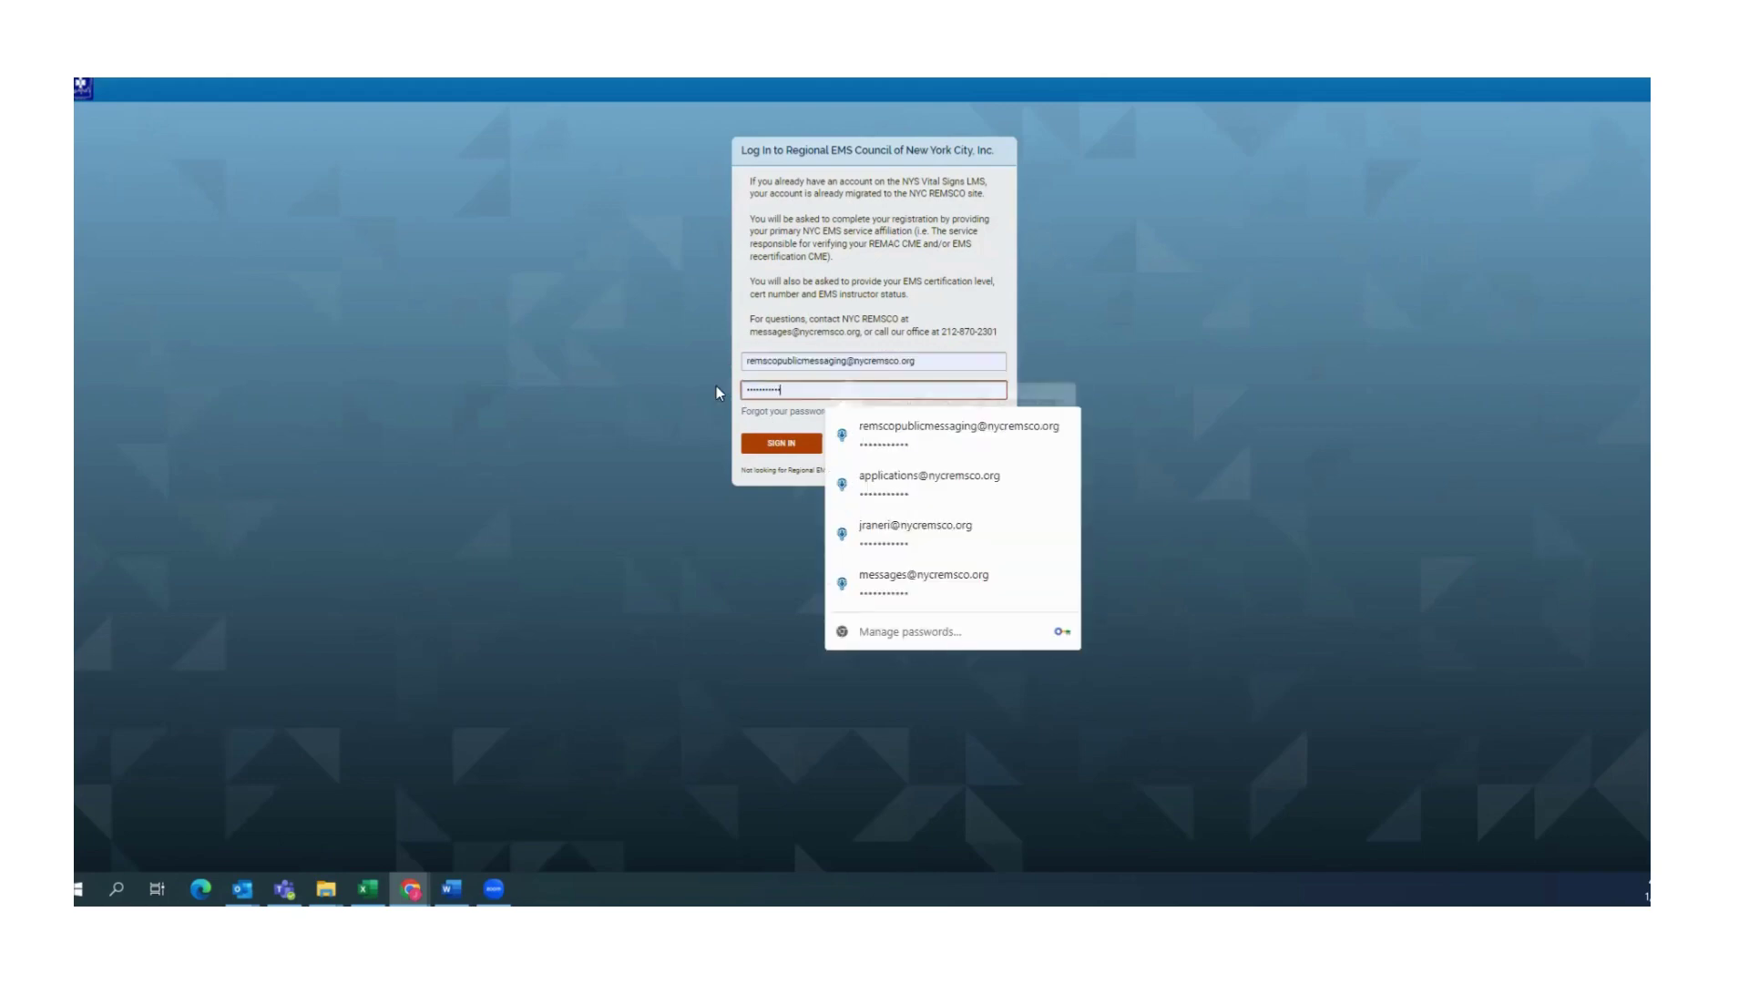
left_click(636, 372)
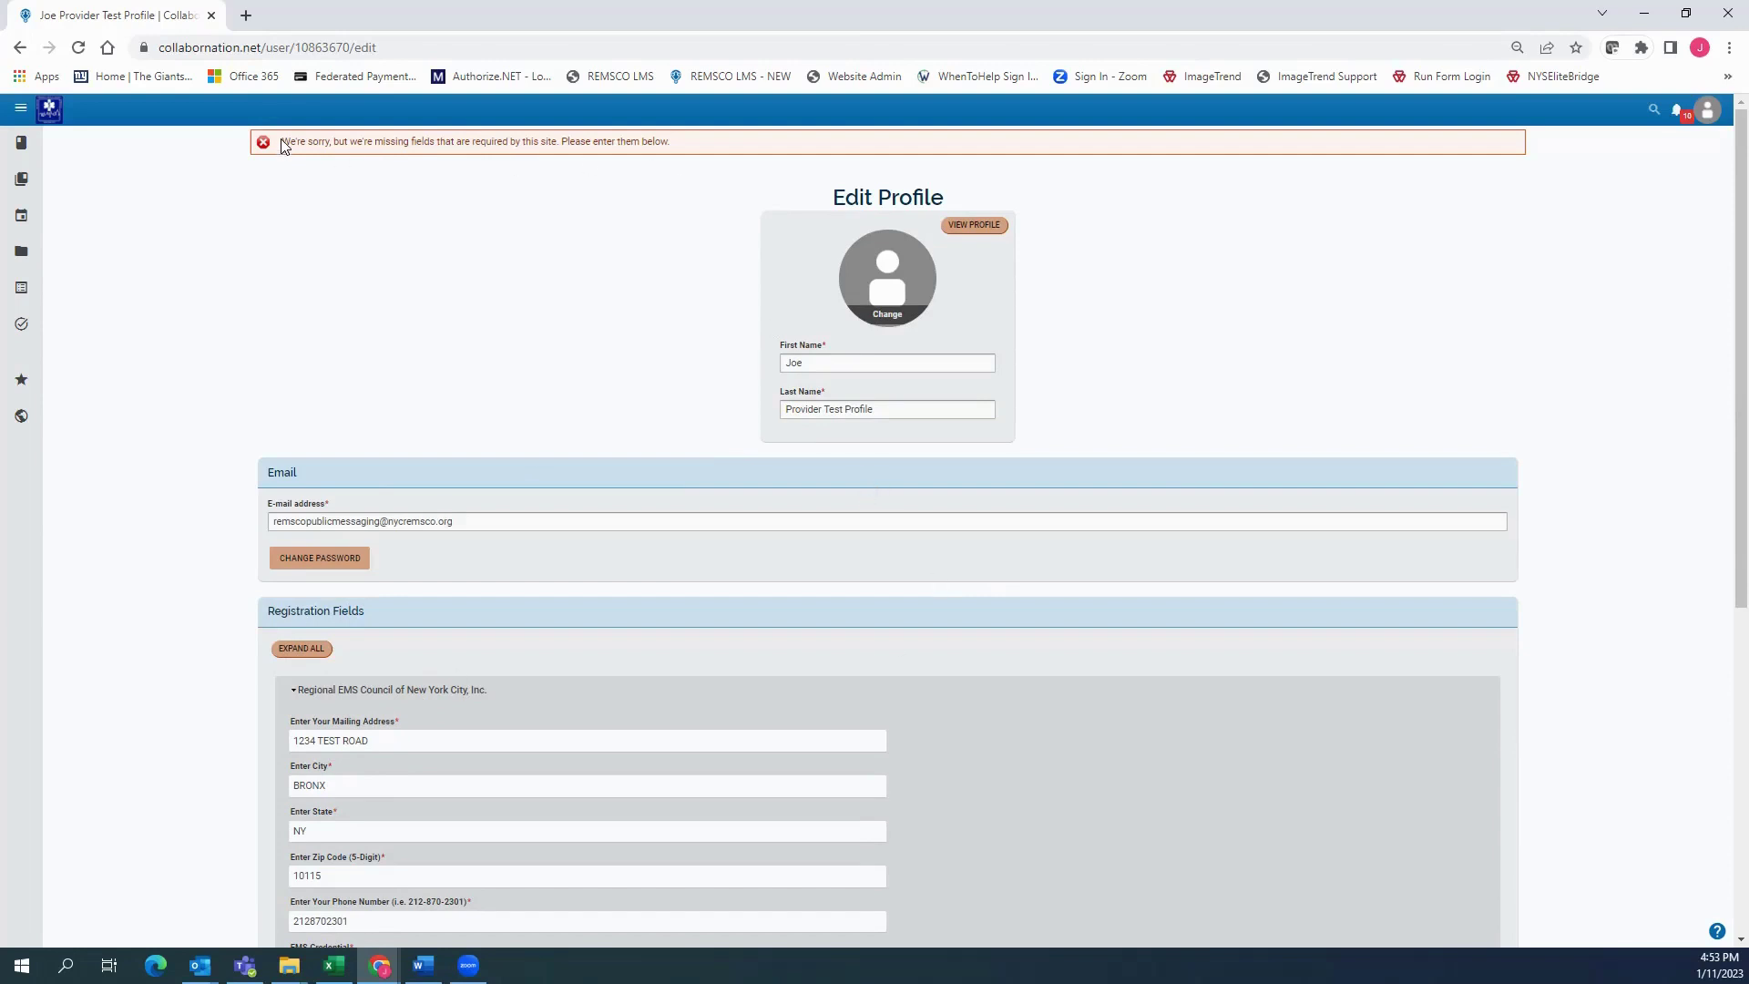
left_click_drag(282, 143, 692, 157)
left_click(561, 334)
scroll(560, 334, "down", 6)
scroll(547, 324, "up", 1)
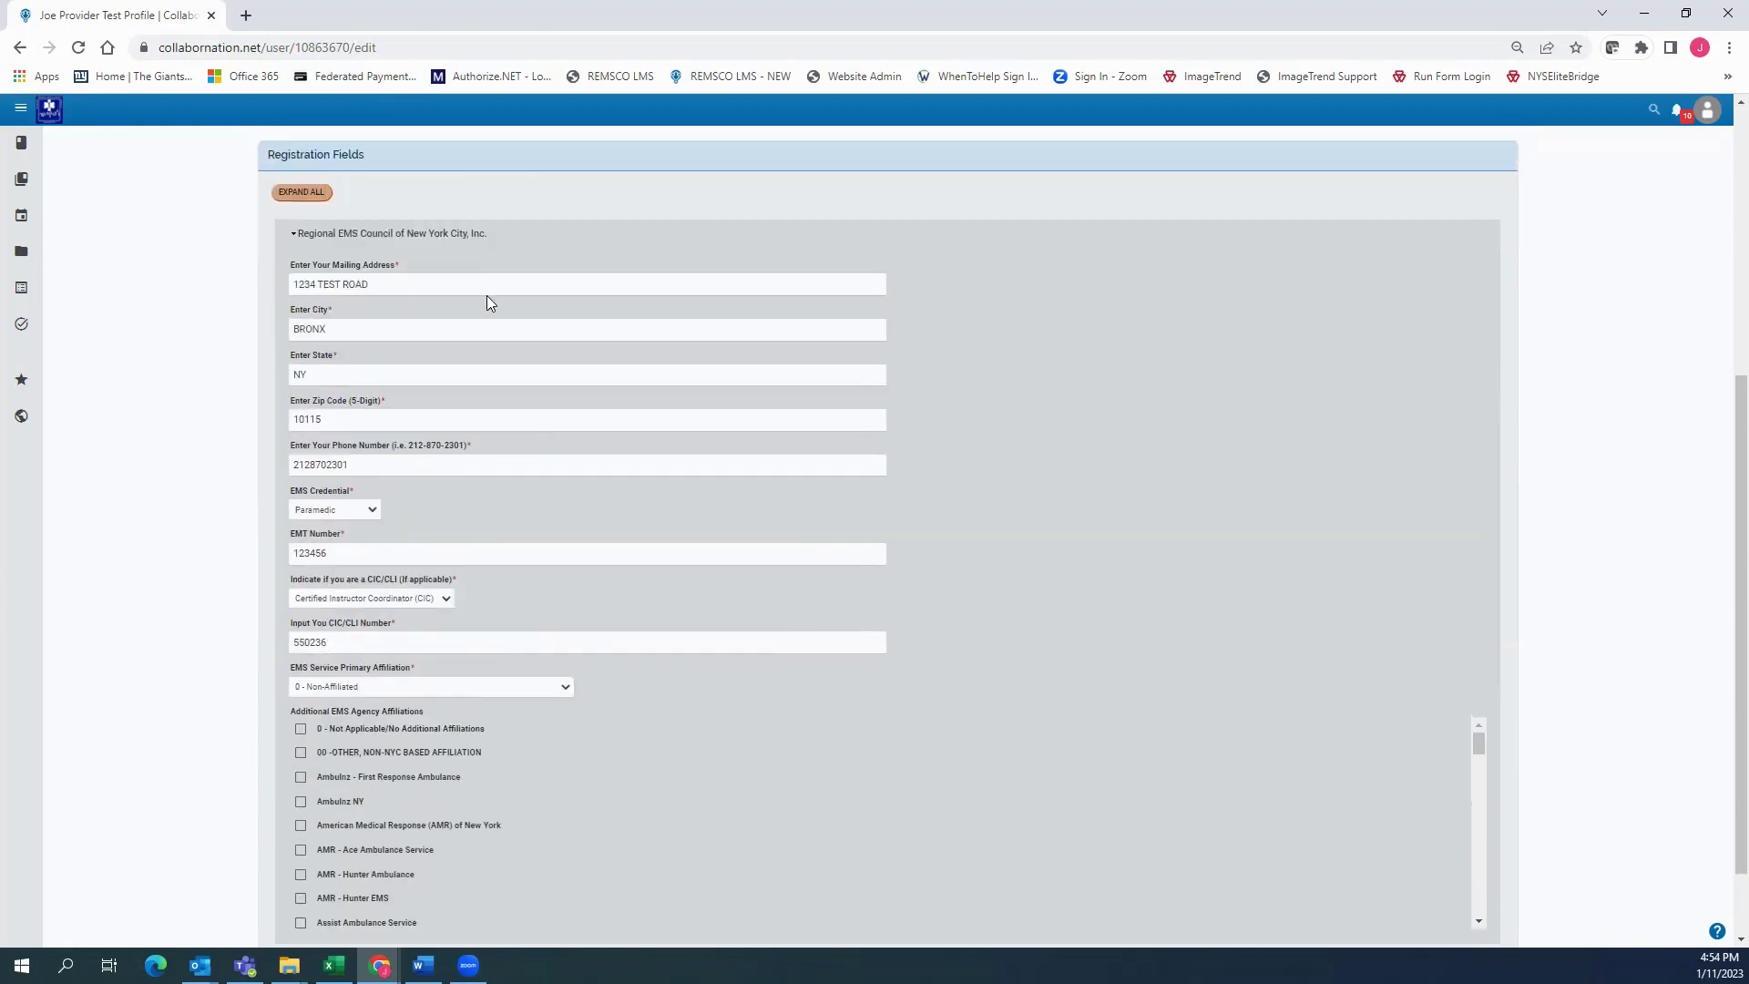
left_click(304, 237)
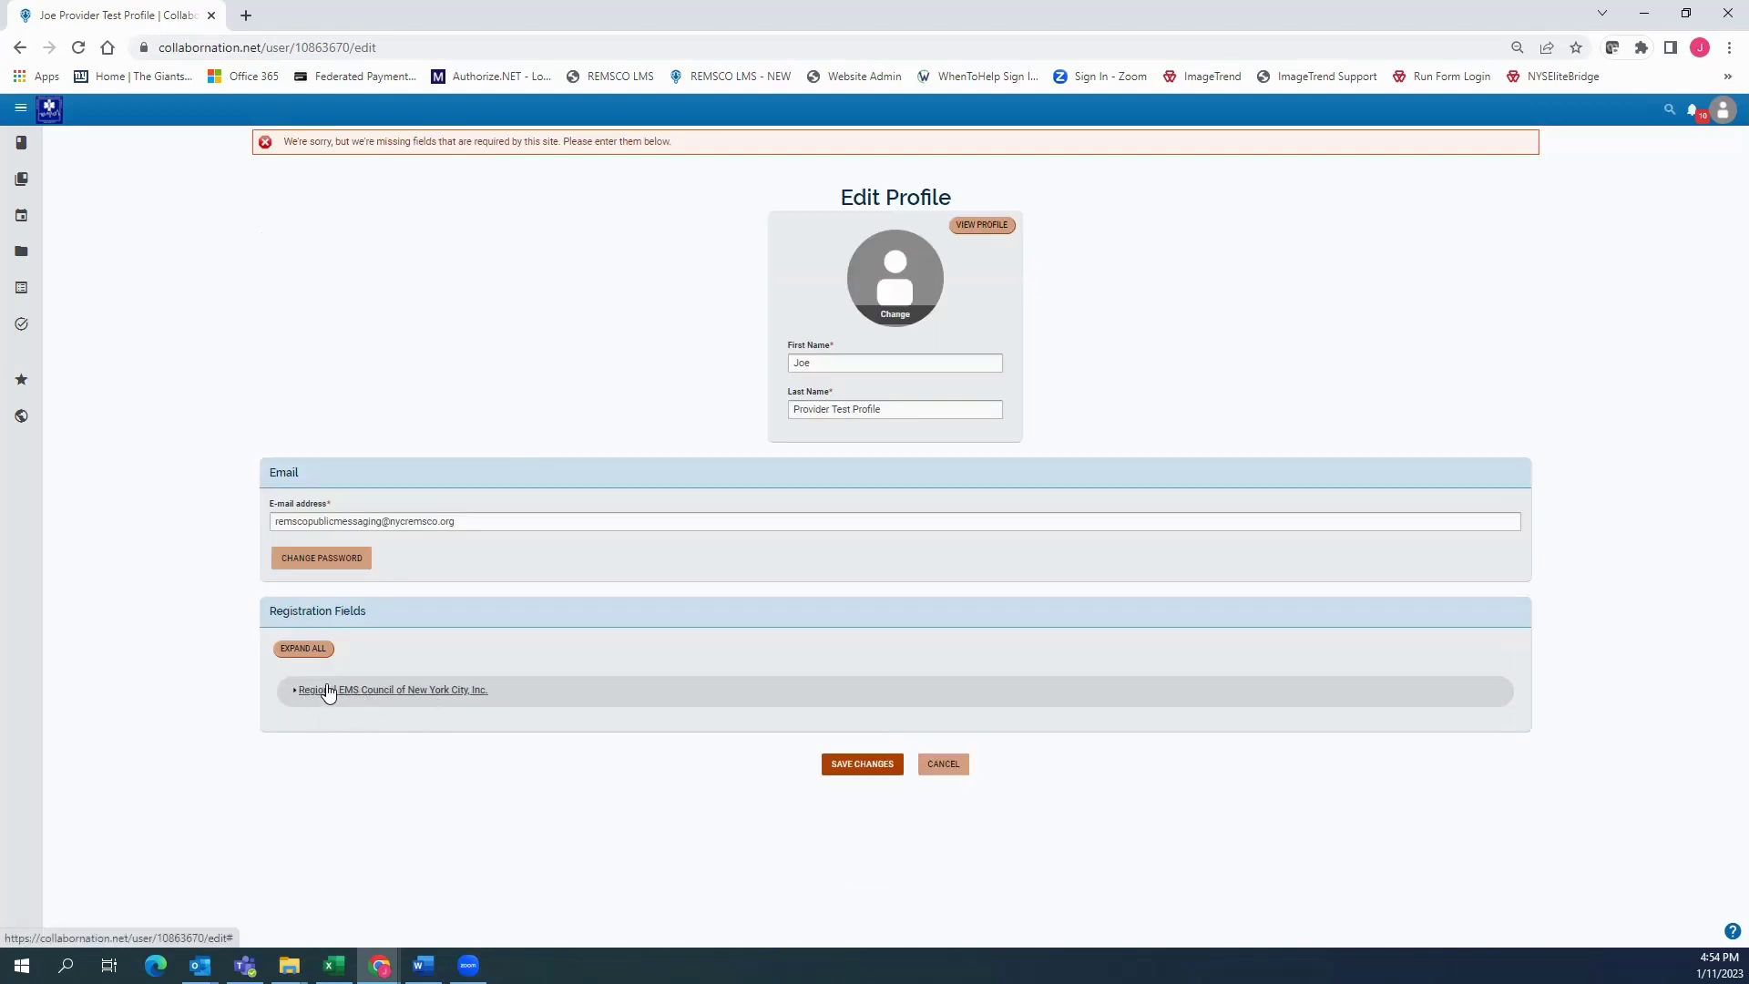
left_click(329, 693)
scroll(496, 235, "down", 5)
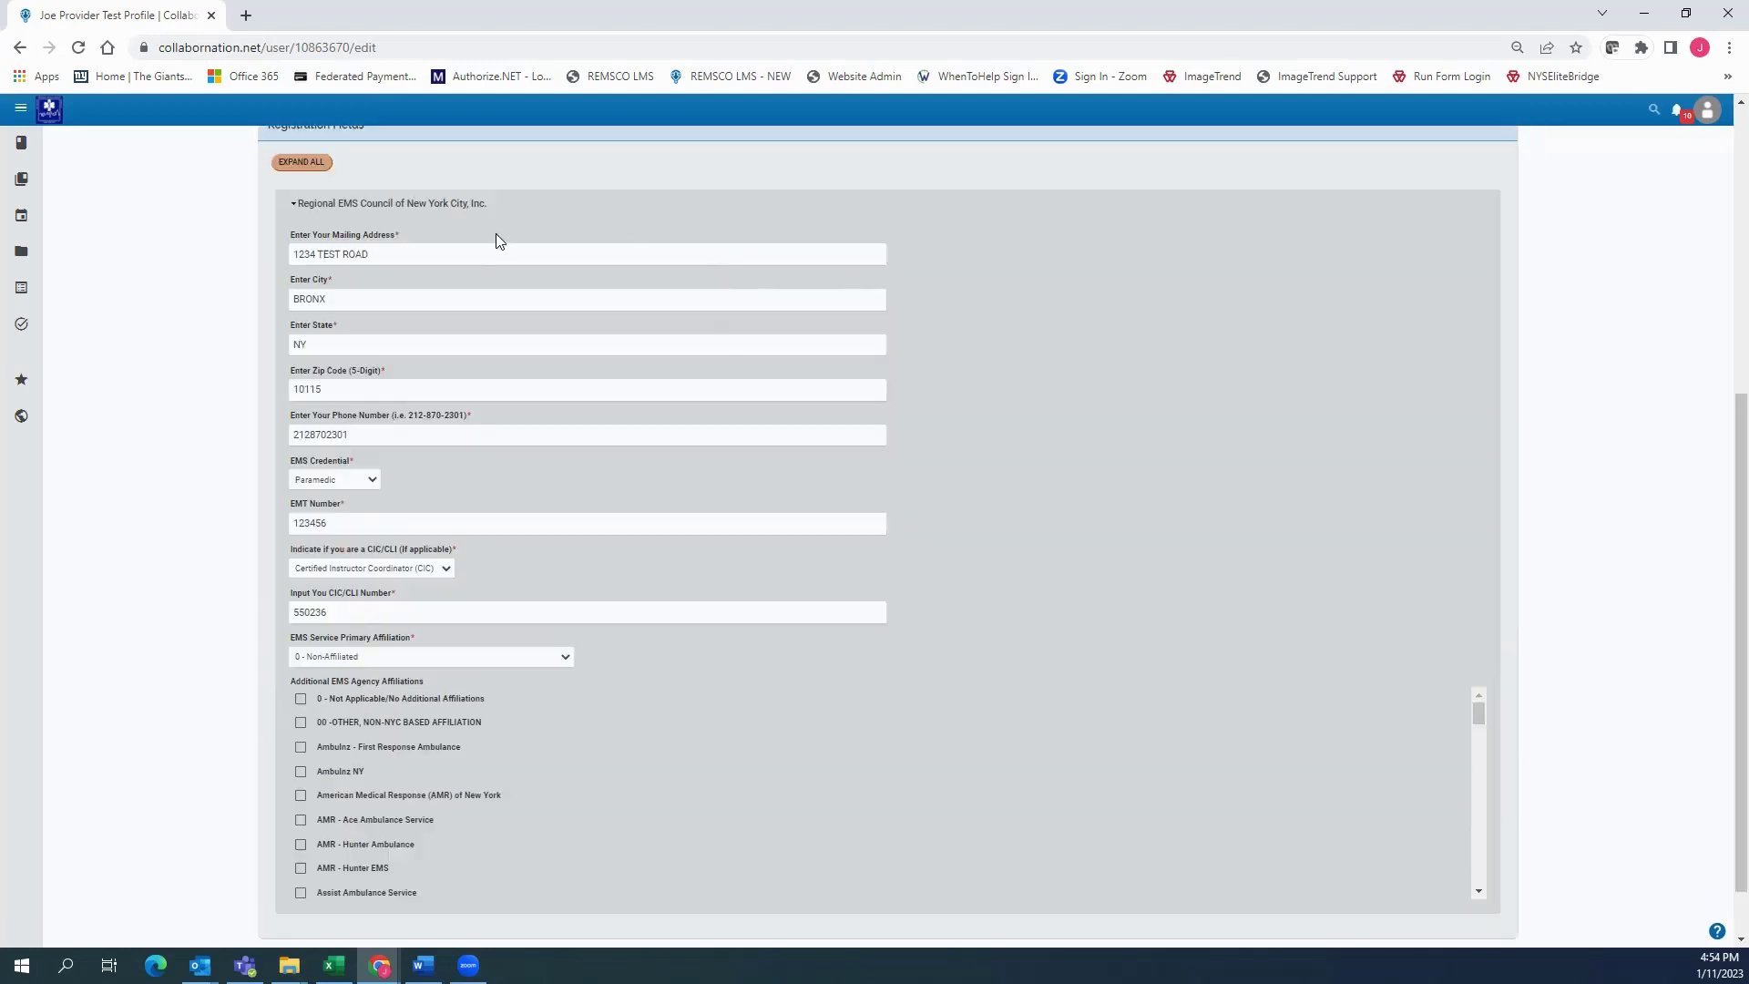
scroll(330, 264, "down", 1)
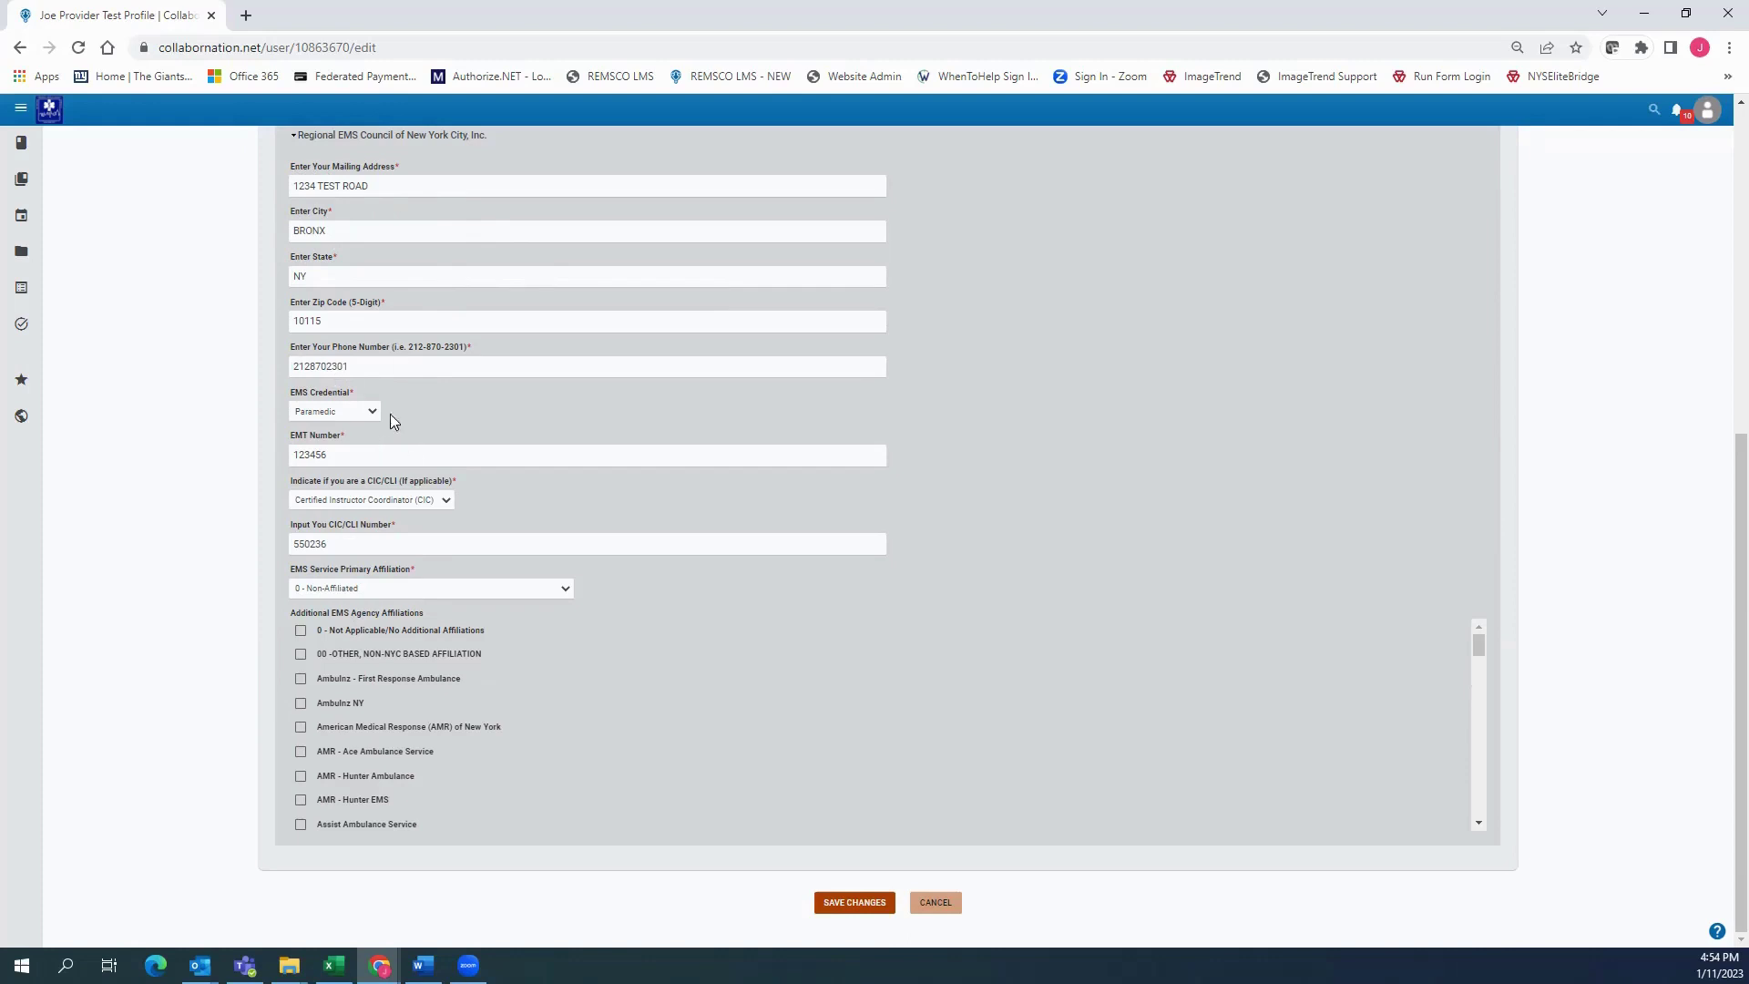
Keep Paramedic as the EMS Credential and check the current EMT Number
left_click(375, 414)
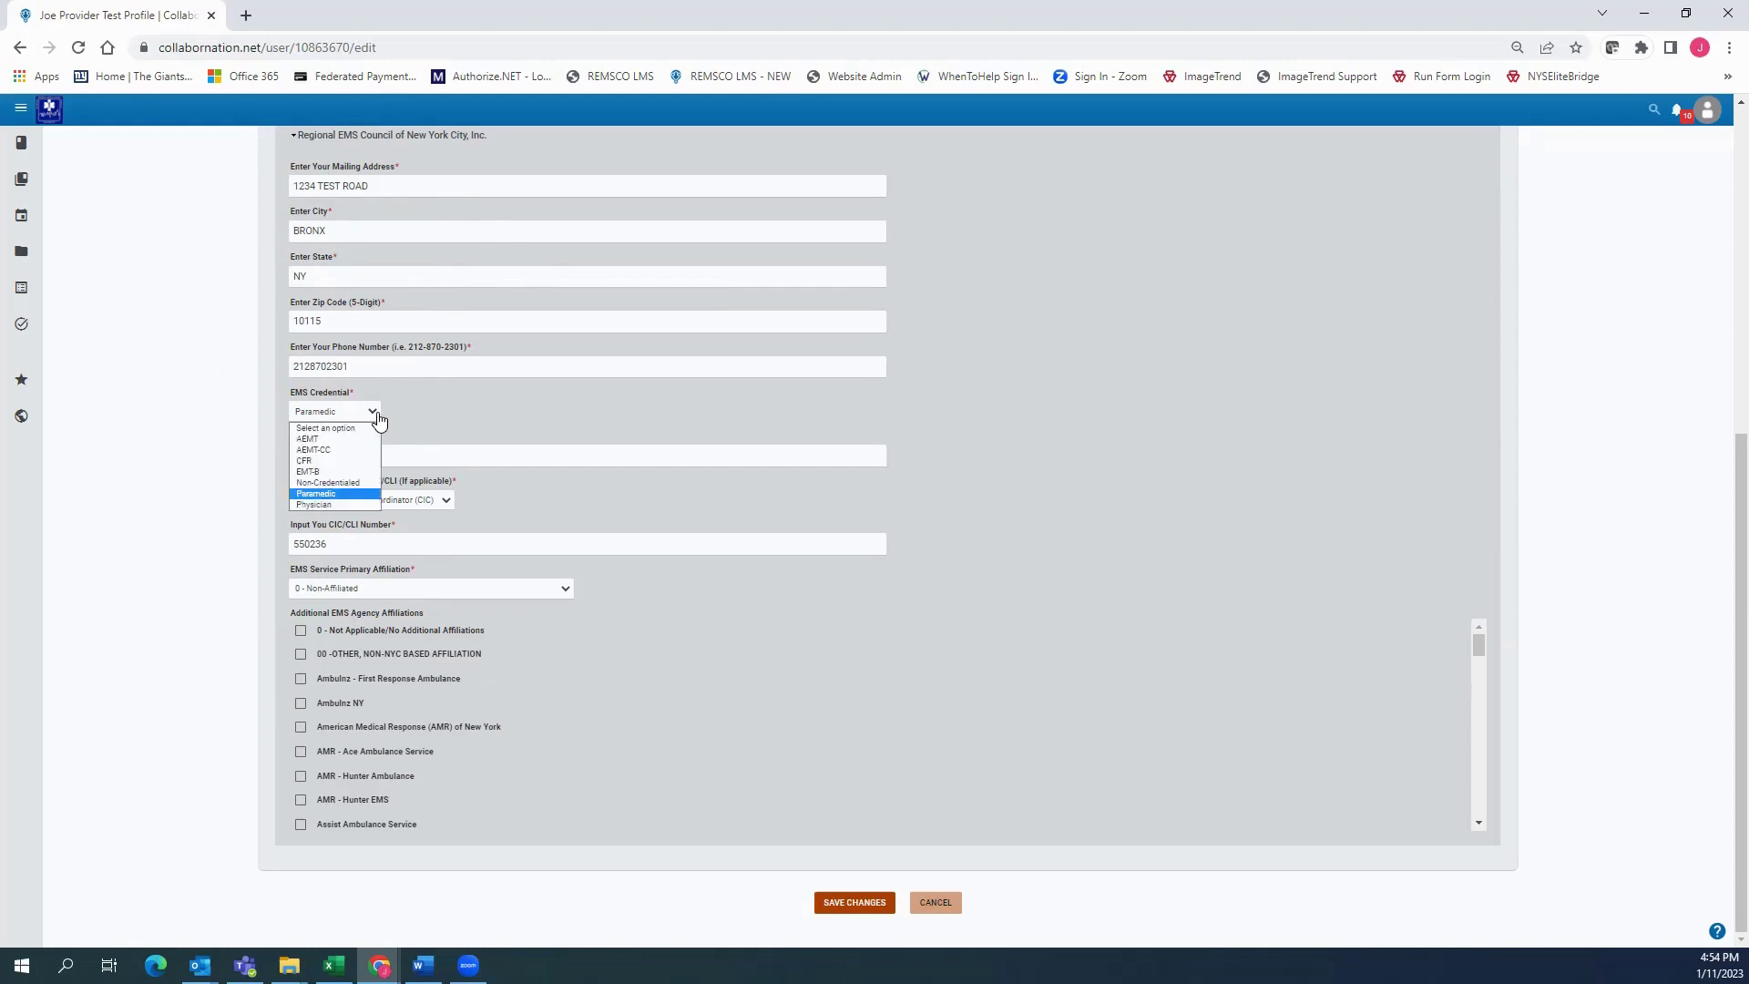
left_click(315, 493)
left_click_drag(343, 455, 285, 455)
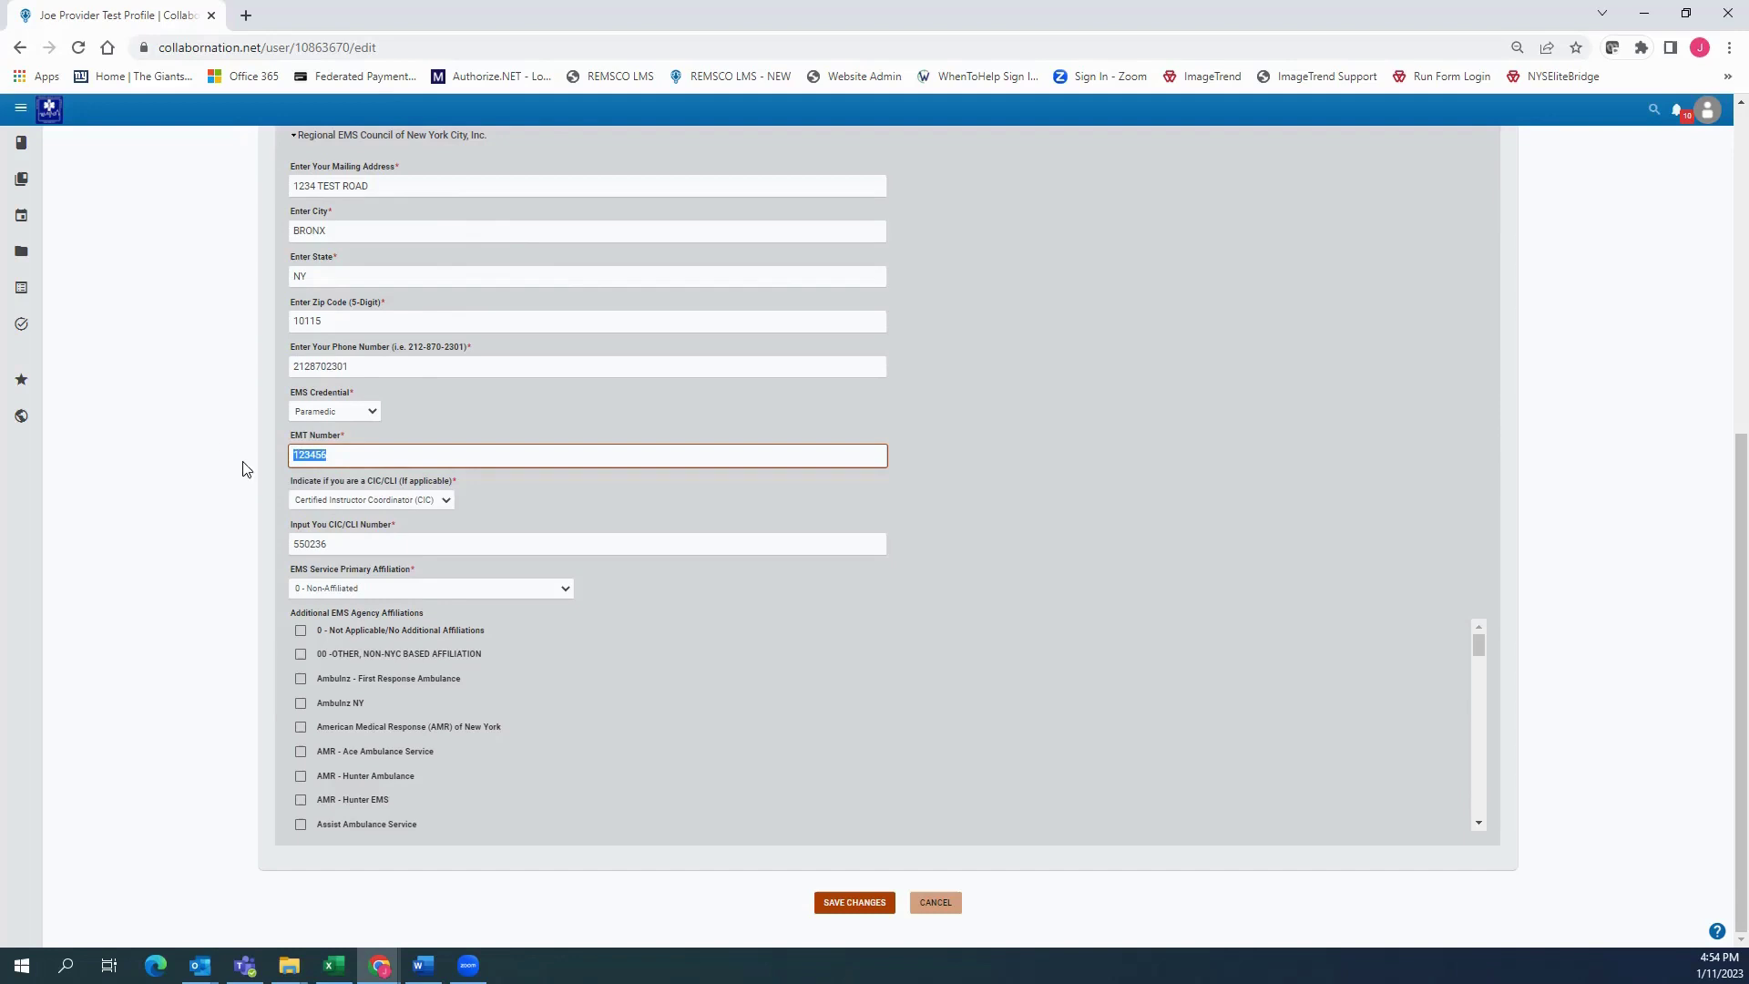
left_click(444, 500)
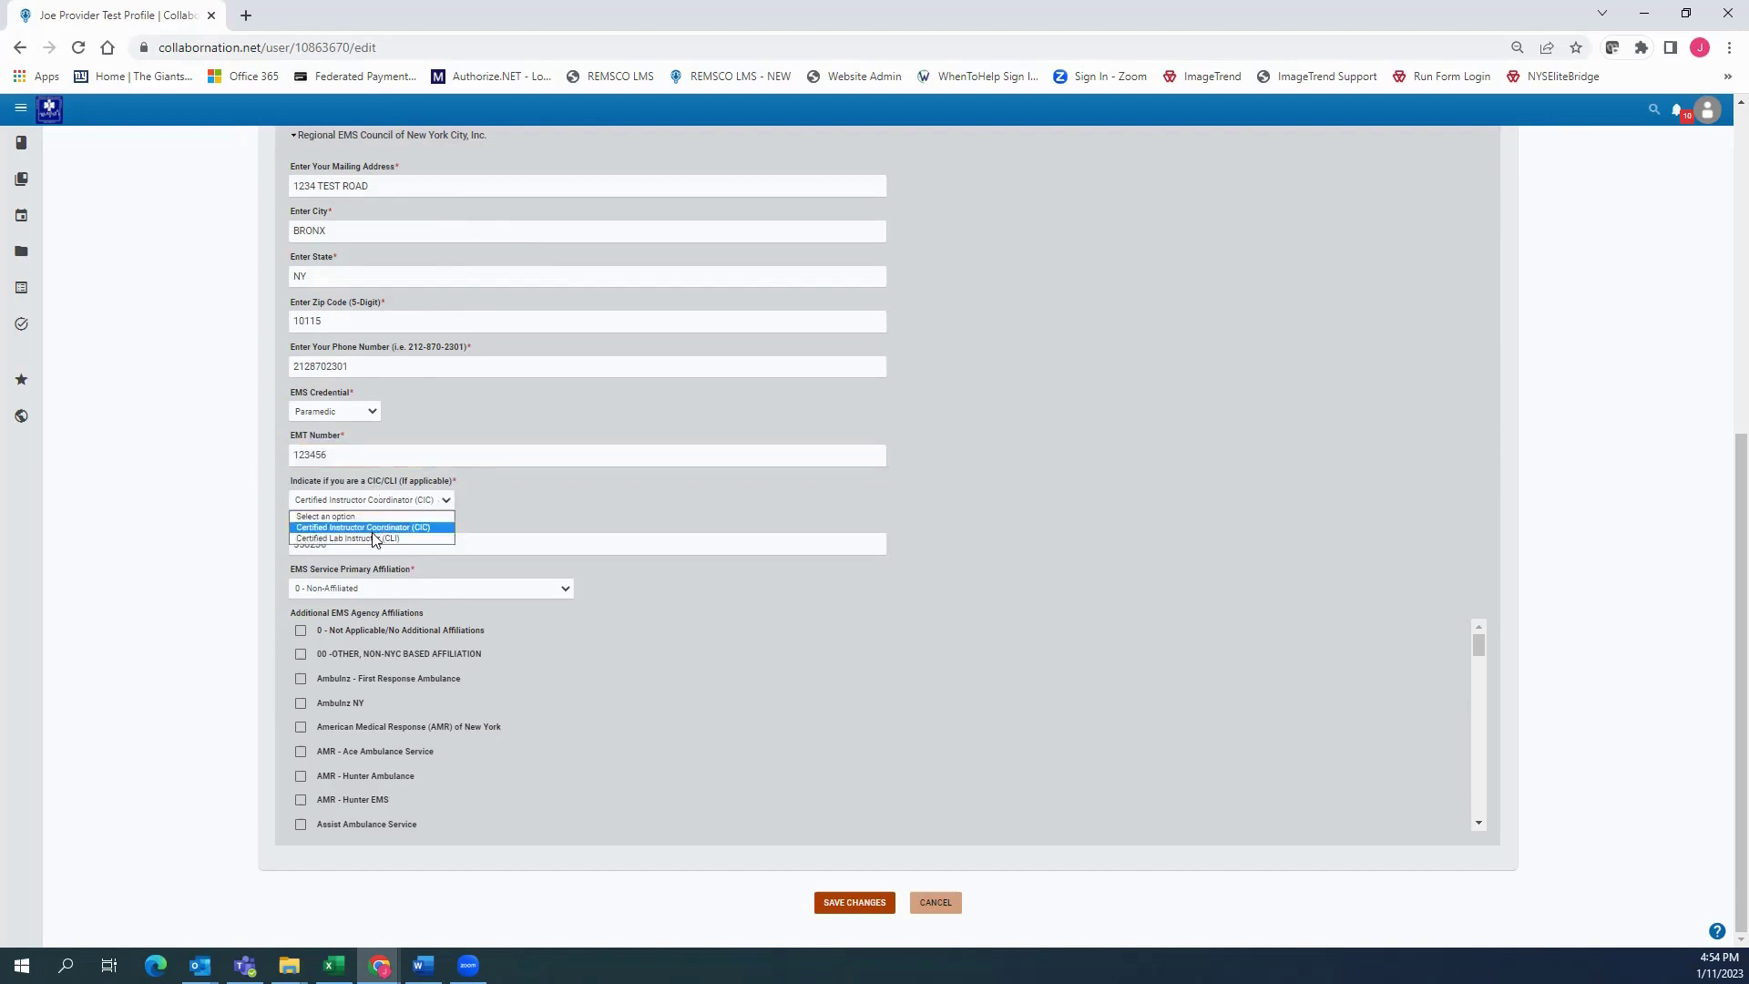
left_click(508, 503)
left_click(432, 500)
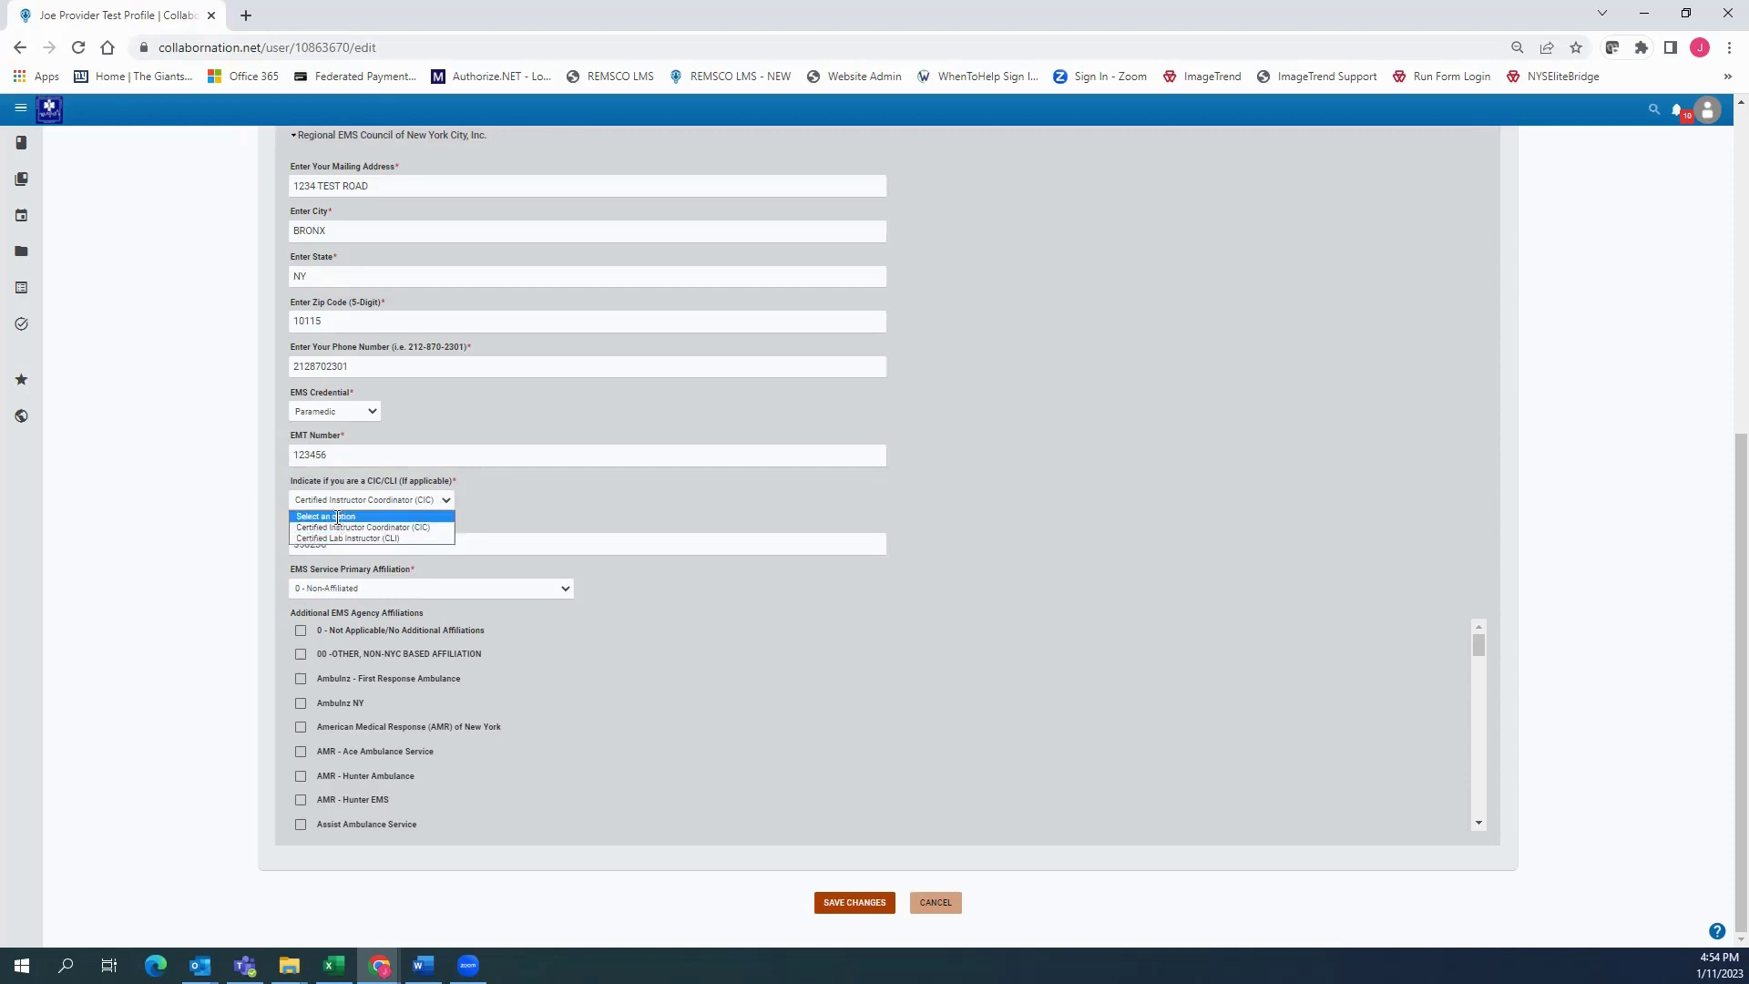
left_click(344, 517)
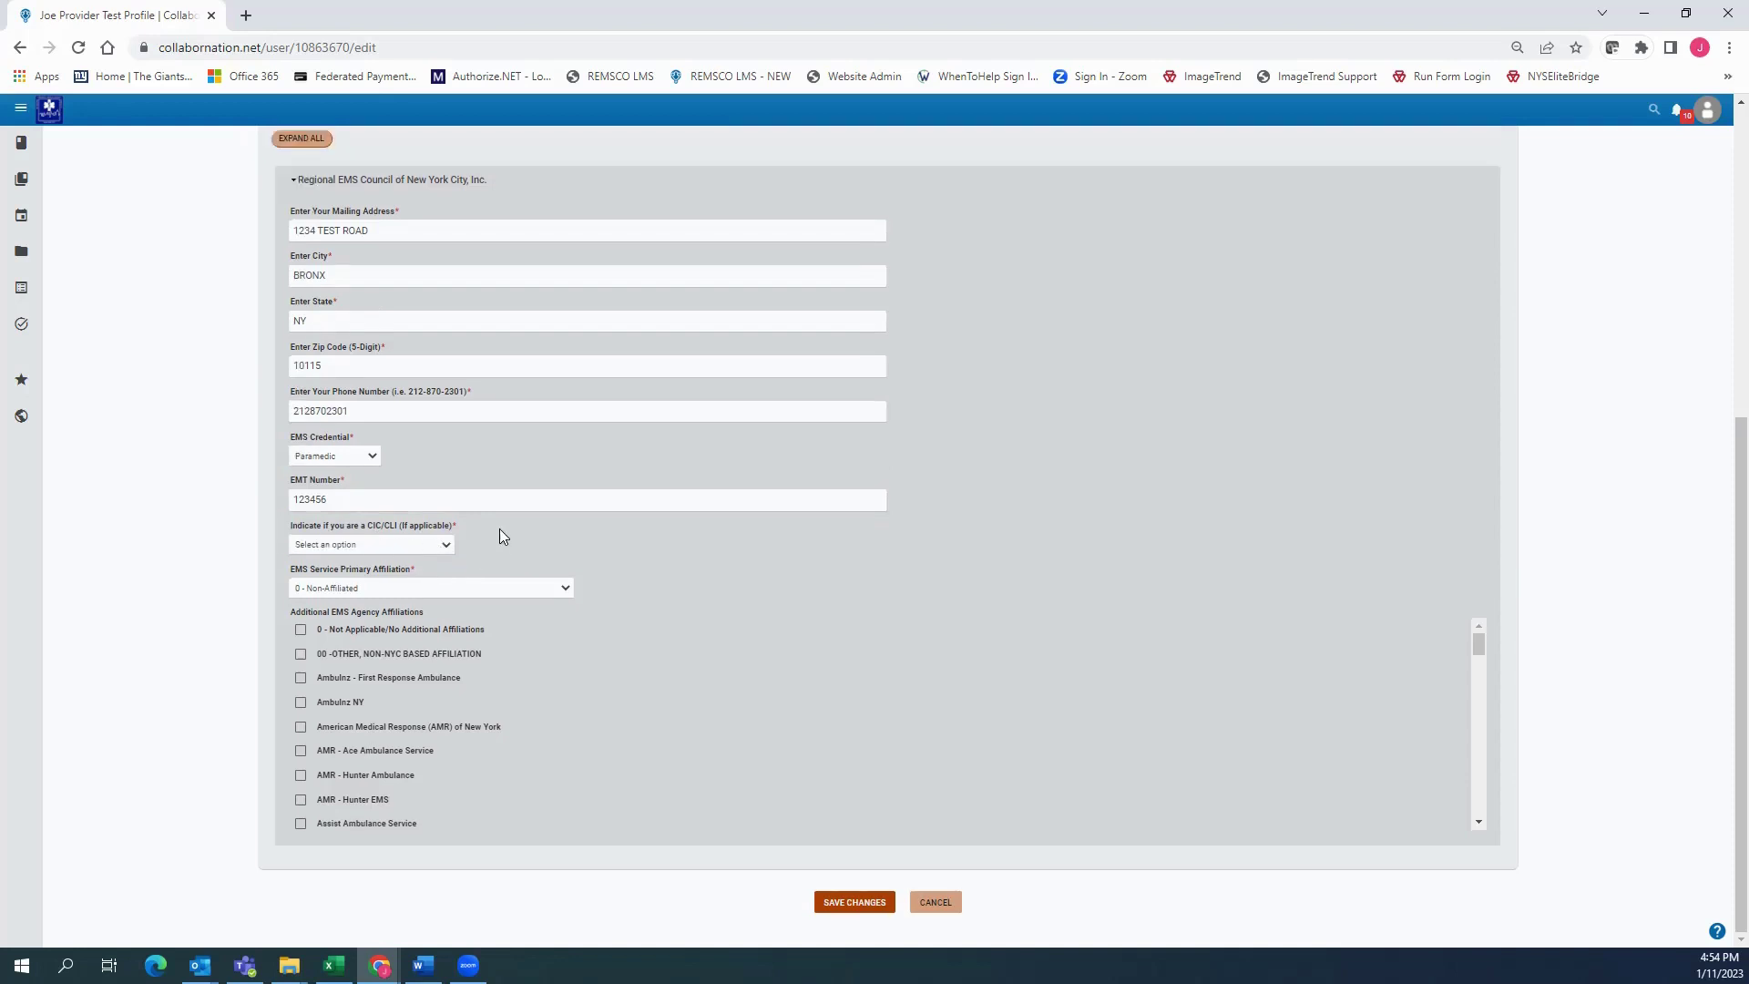
left_click(423, 545)
left_click(388, 566)
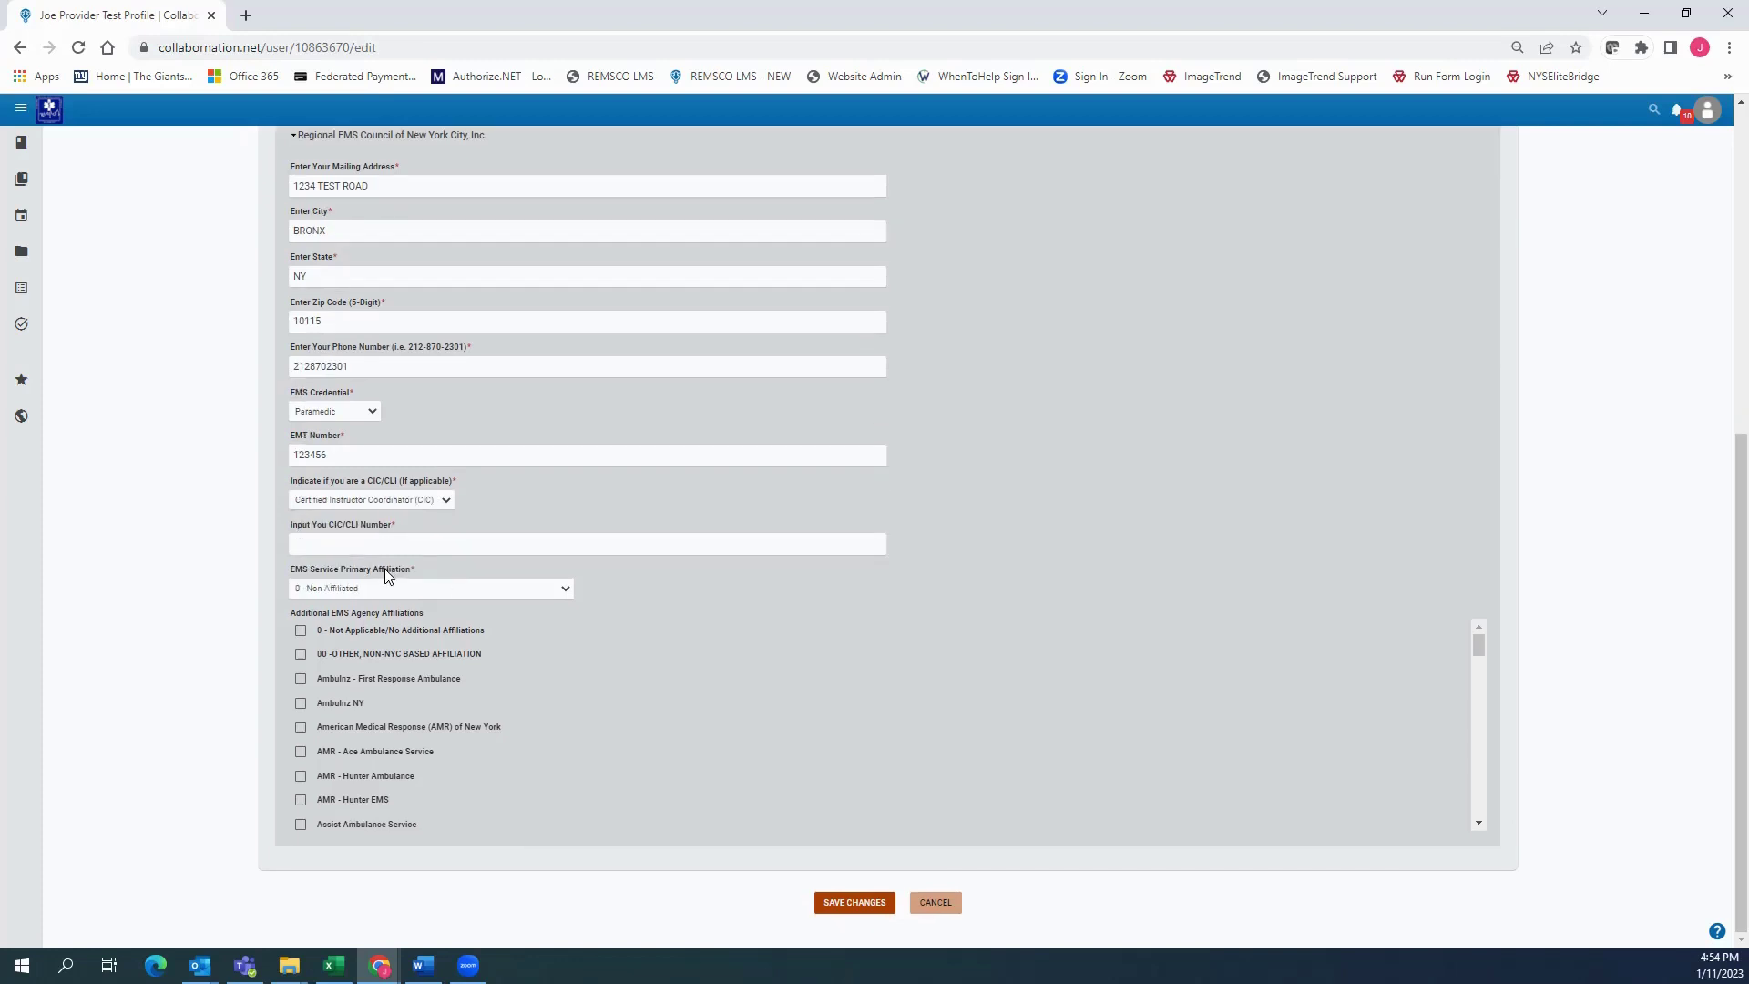
left_click(347, 544)
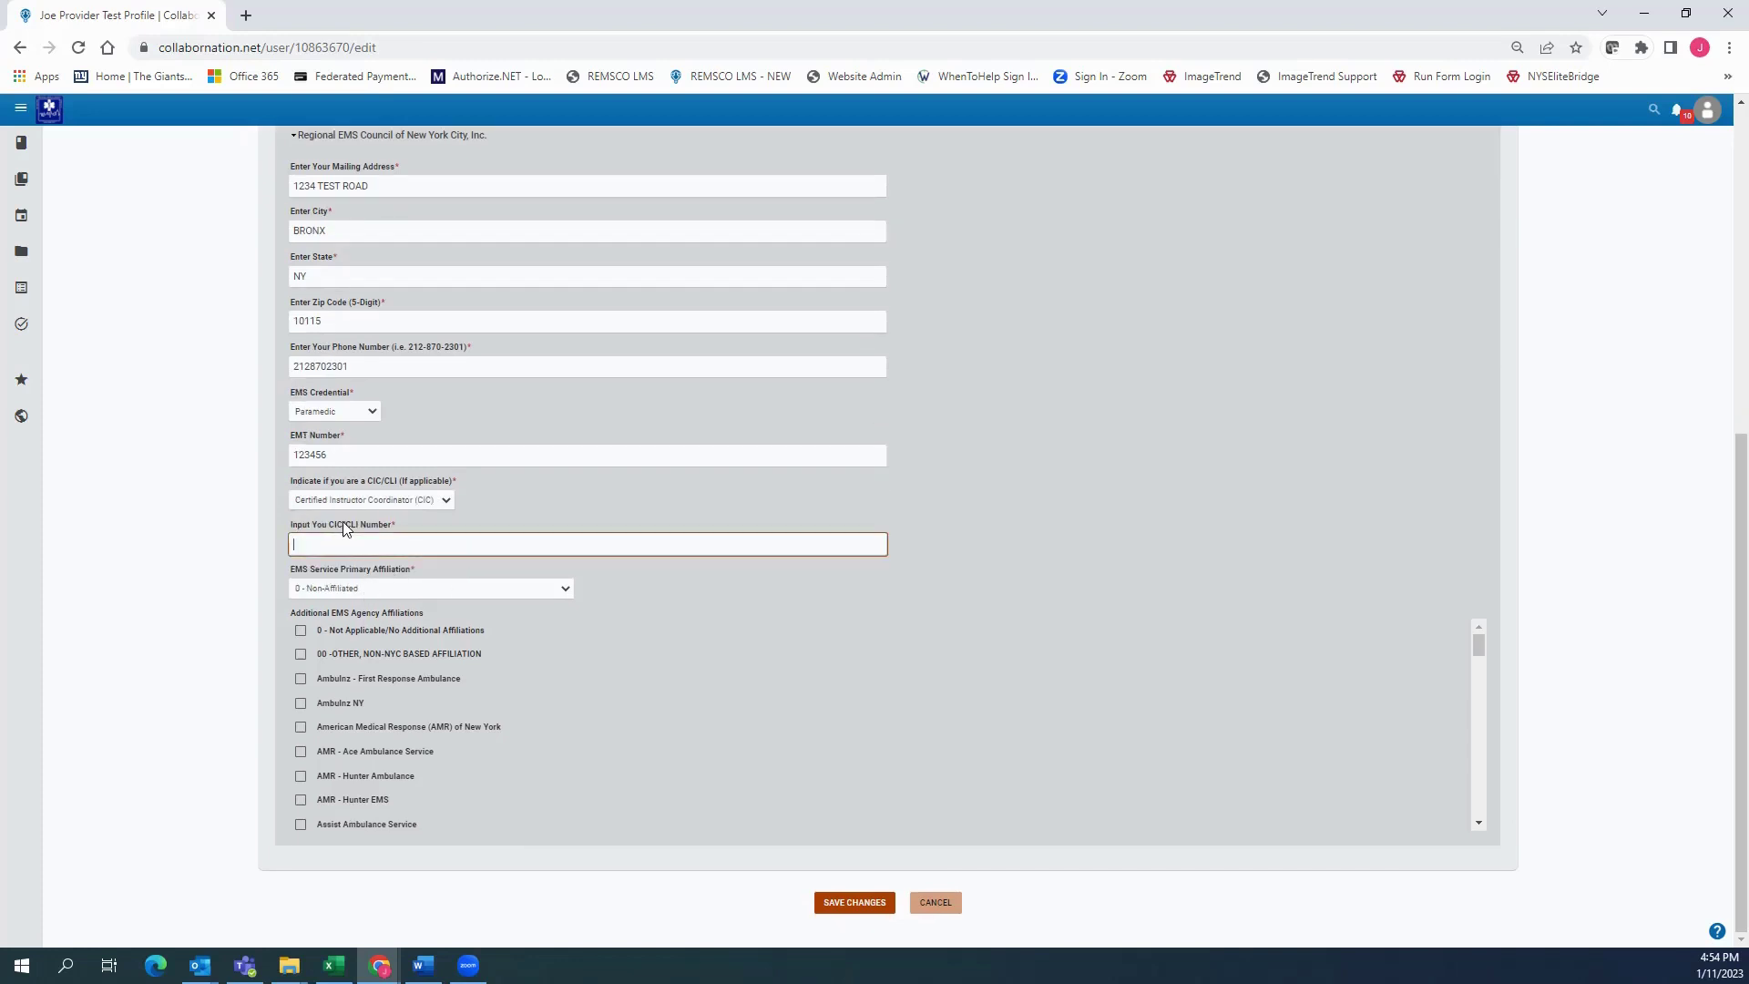
type("456123")
left_click(756, 576)
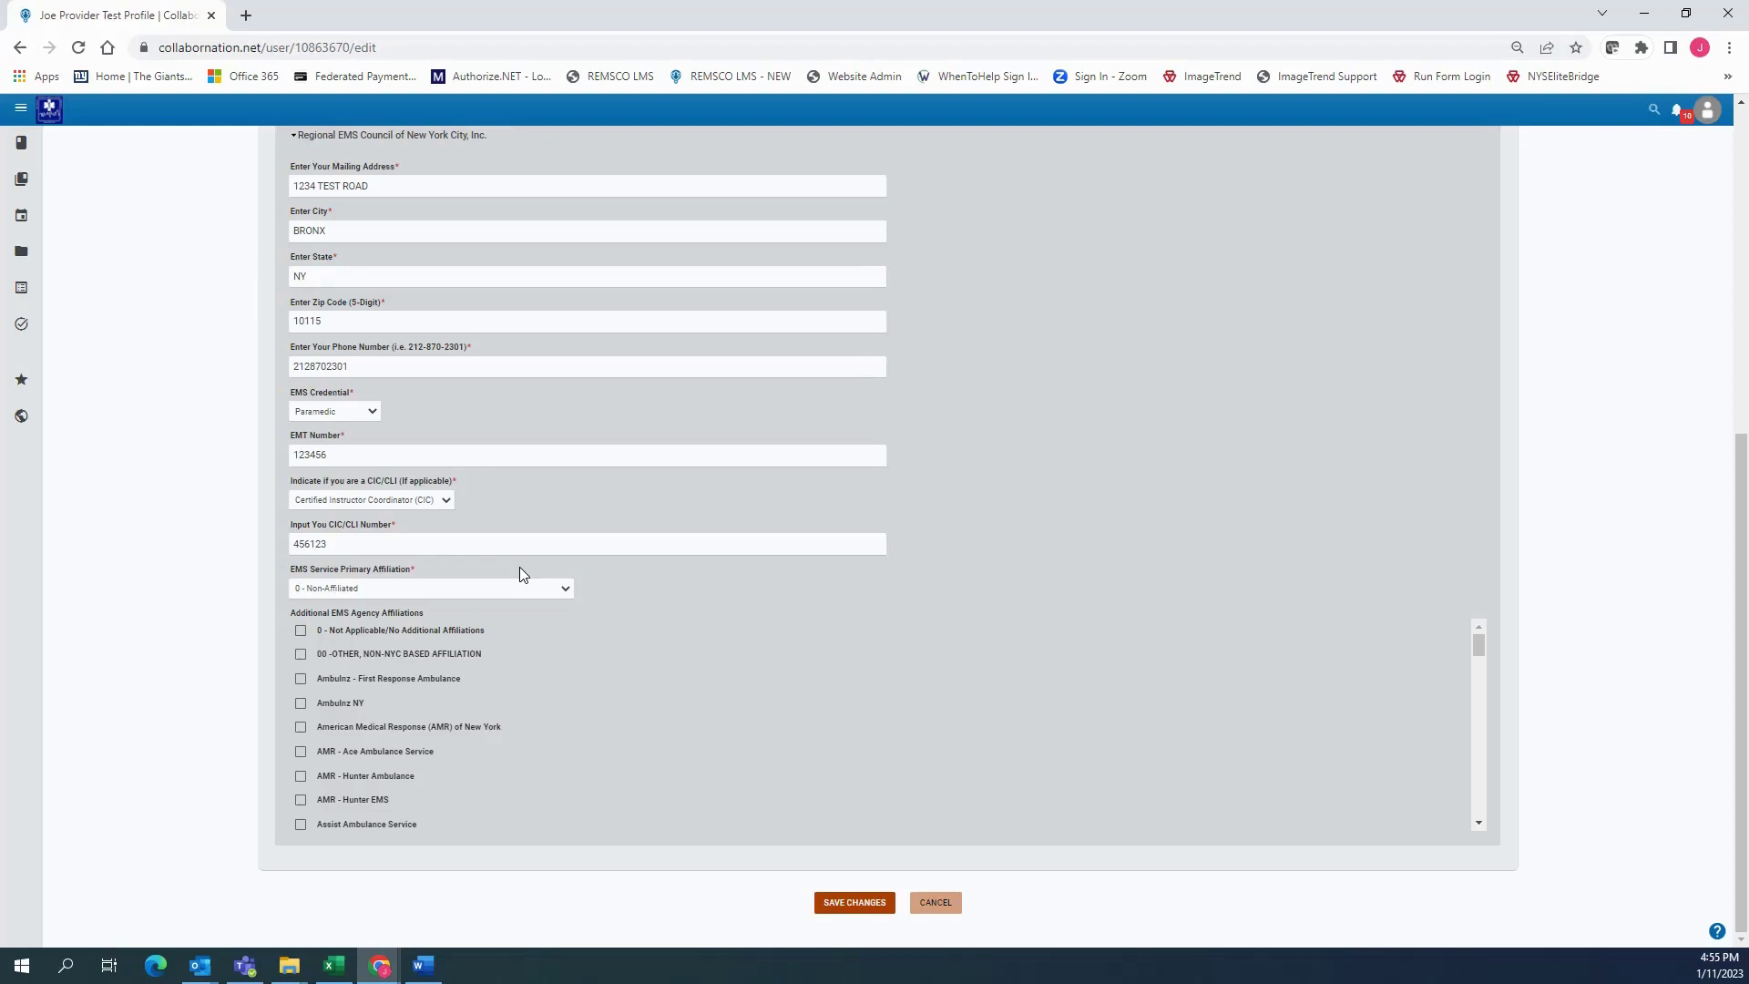
left_click(561, 590)
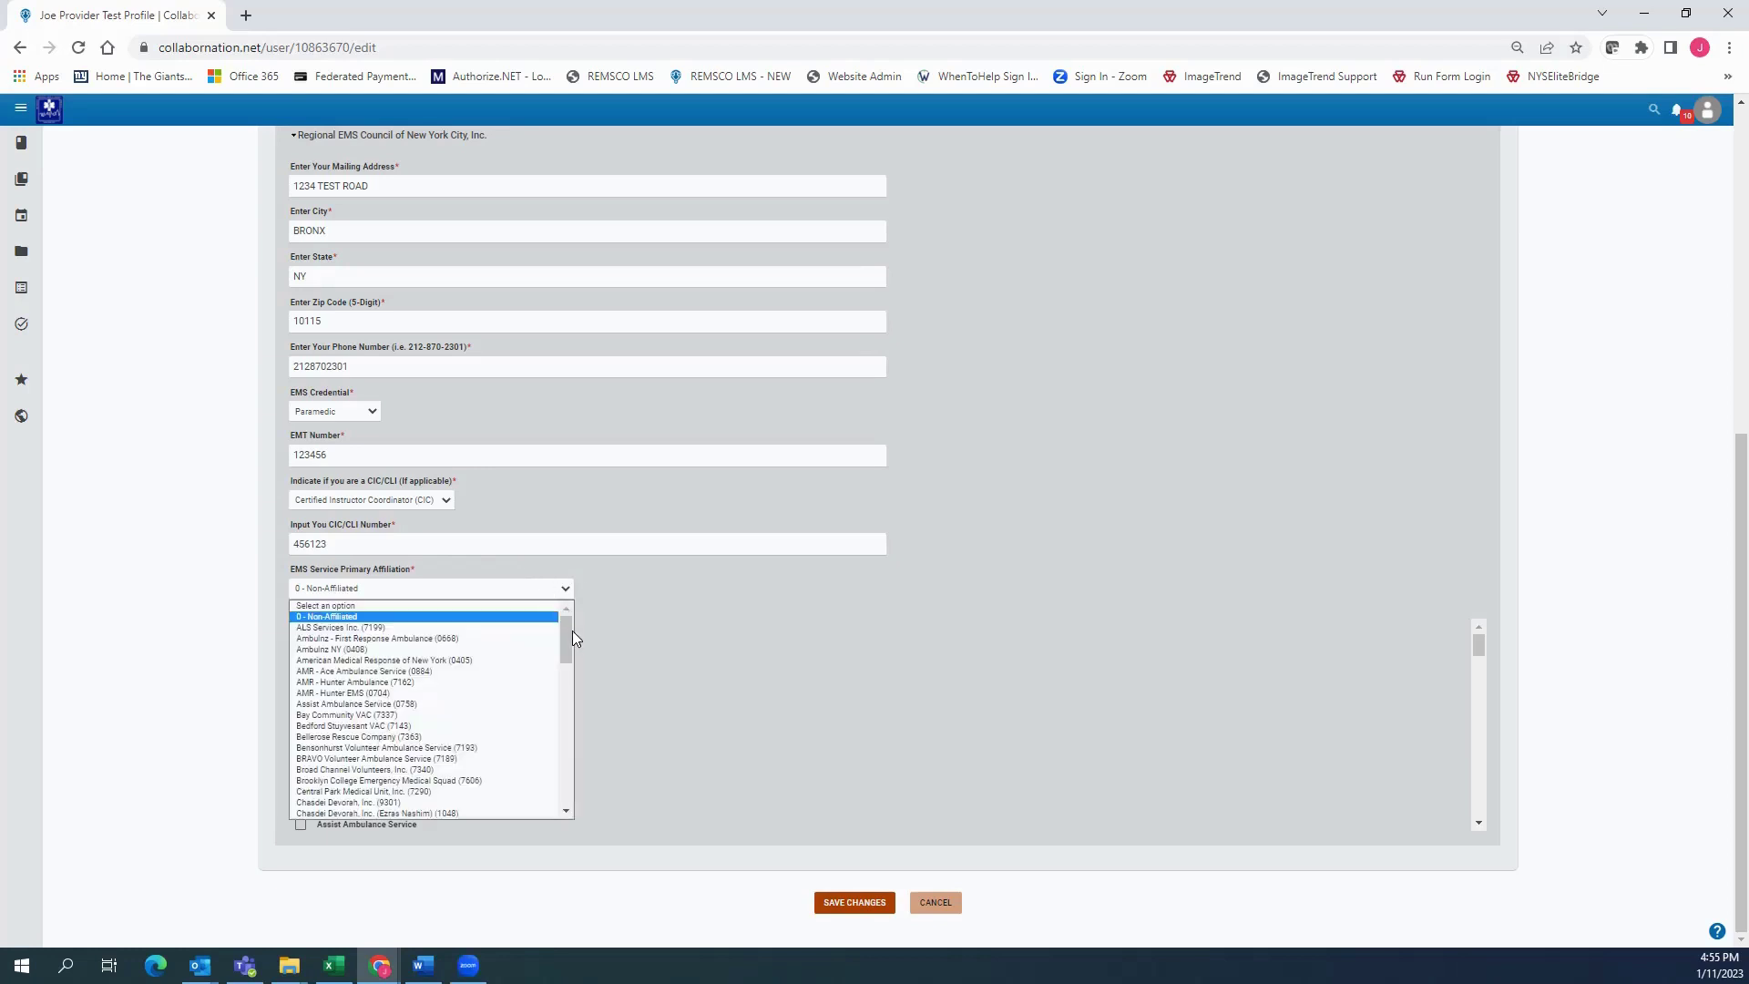
mouse_move(568, 631)
left_mouse_down()
mouse_move(565, 802)
mouse_move(566, 622)
left_mouse_up()
scroll(565, 801, "down", 1)
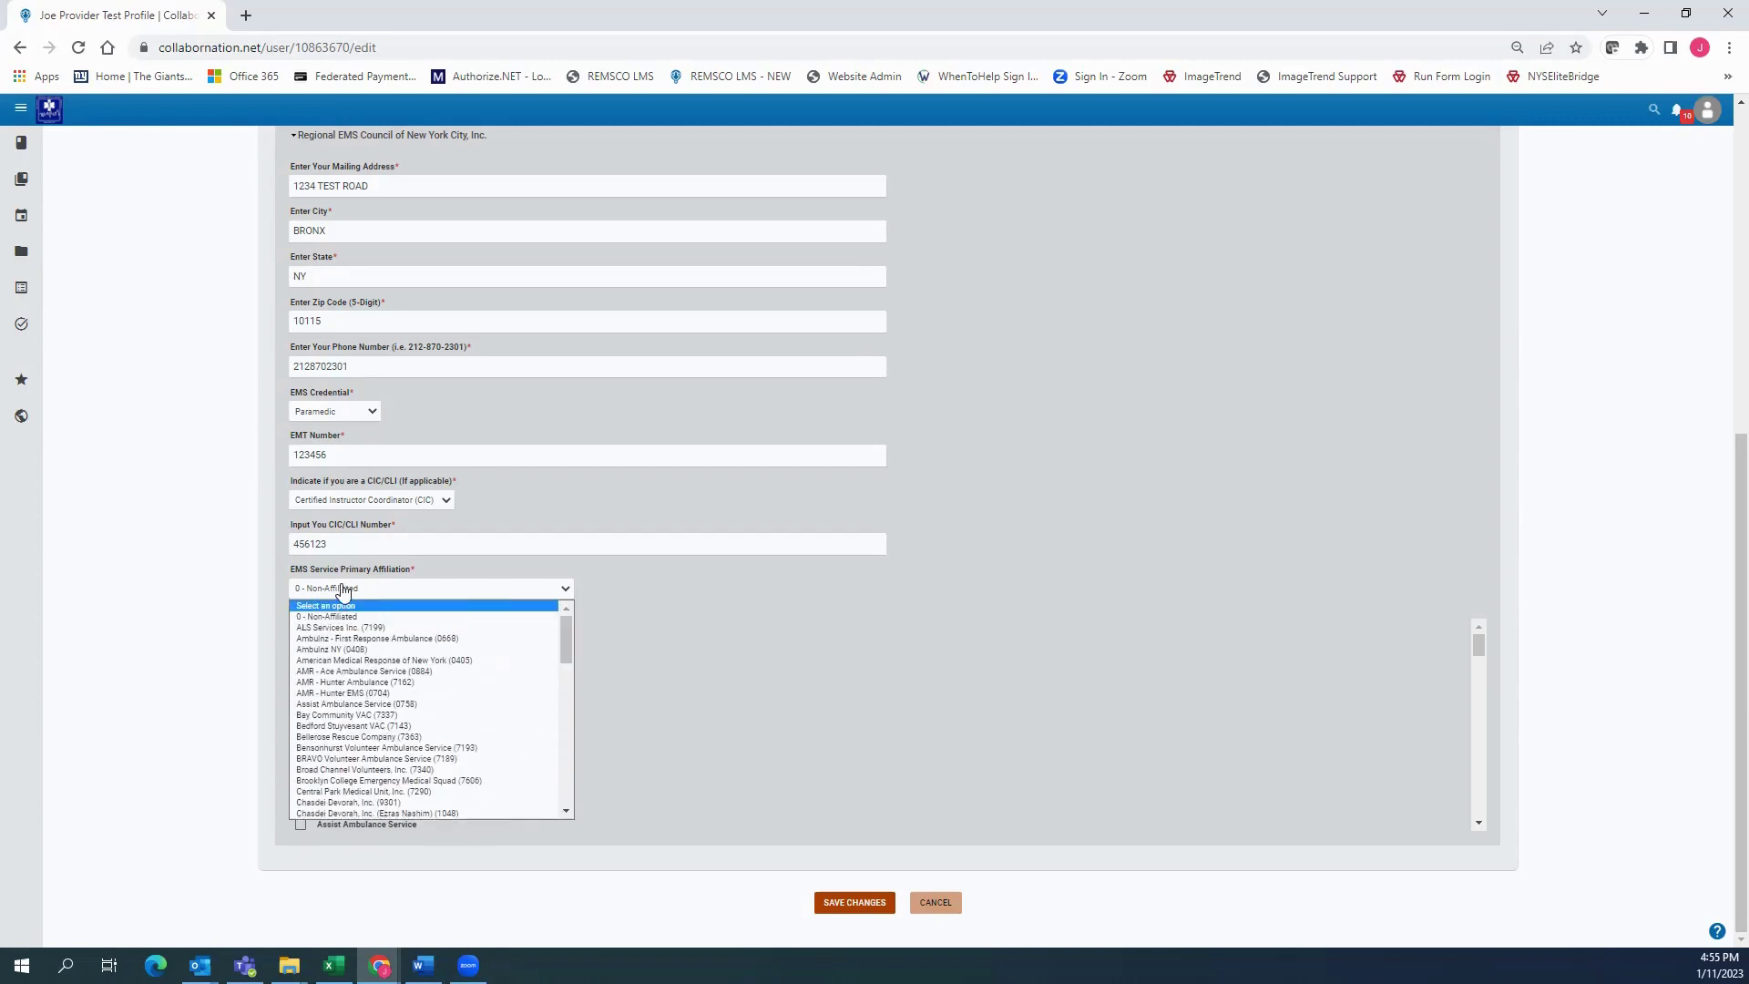
left_click(326, 618)
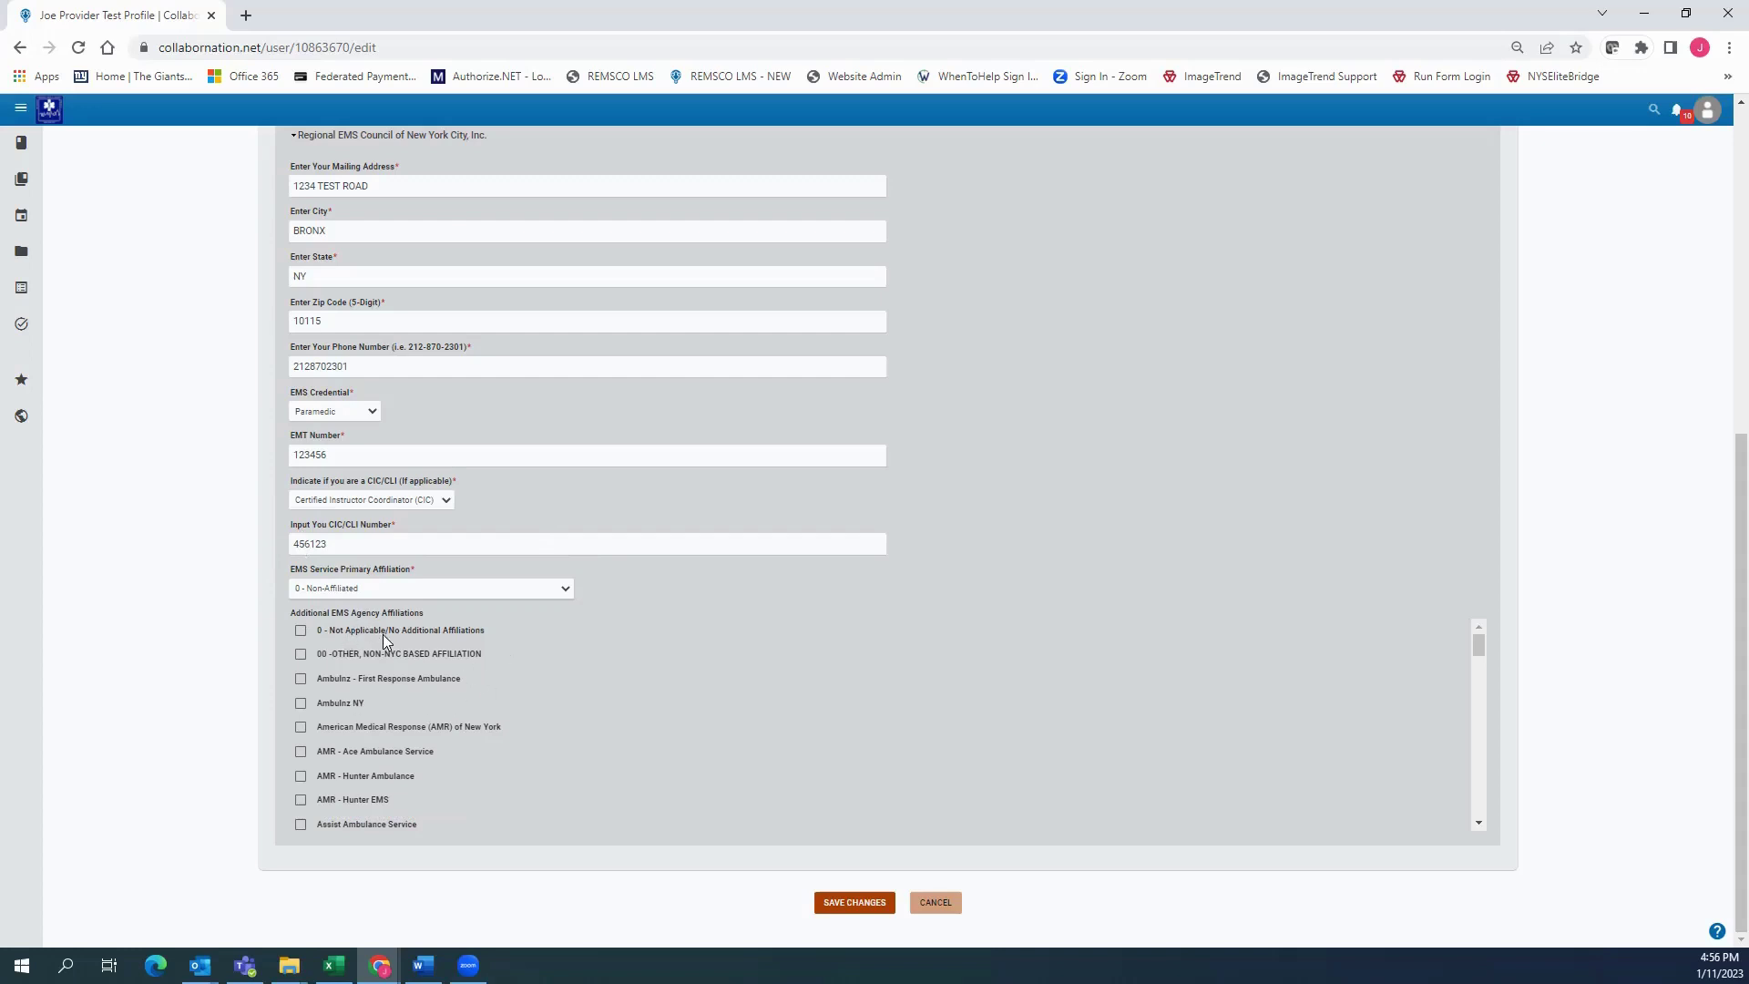
scroll(383, 634, "down", 13)
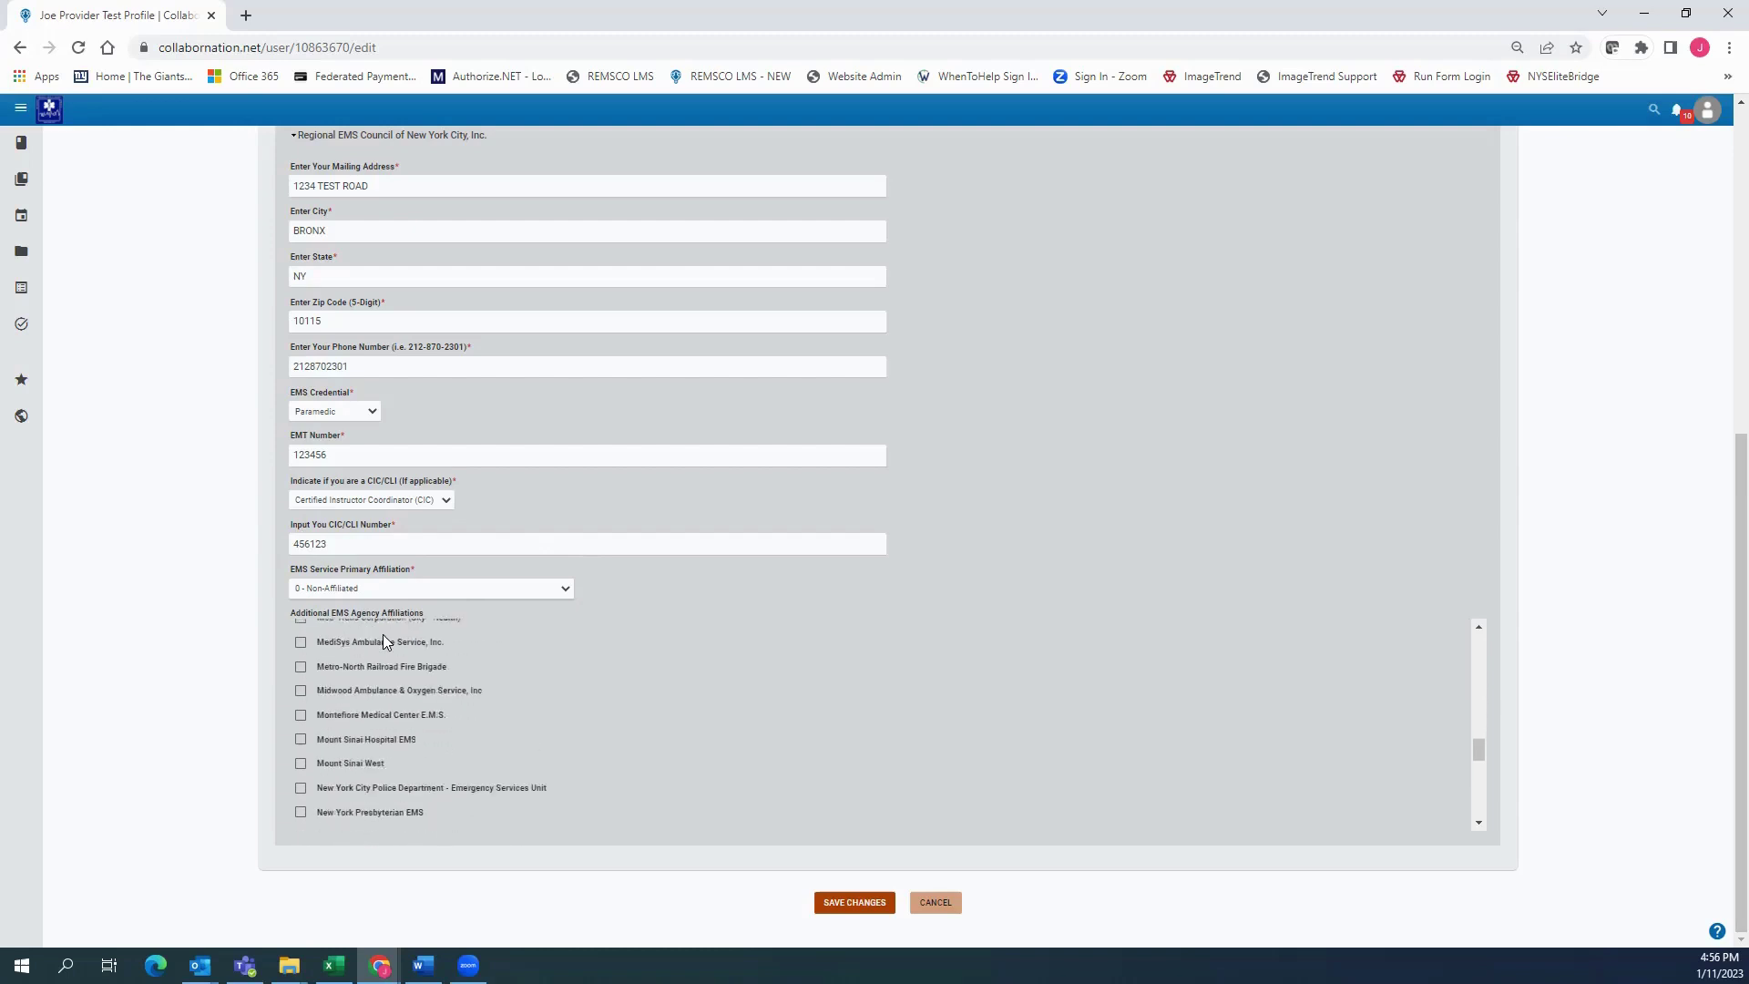
scroll(383, 634, "up", 10)
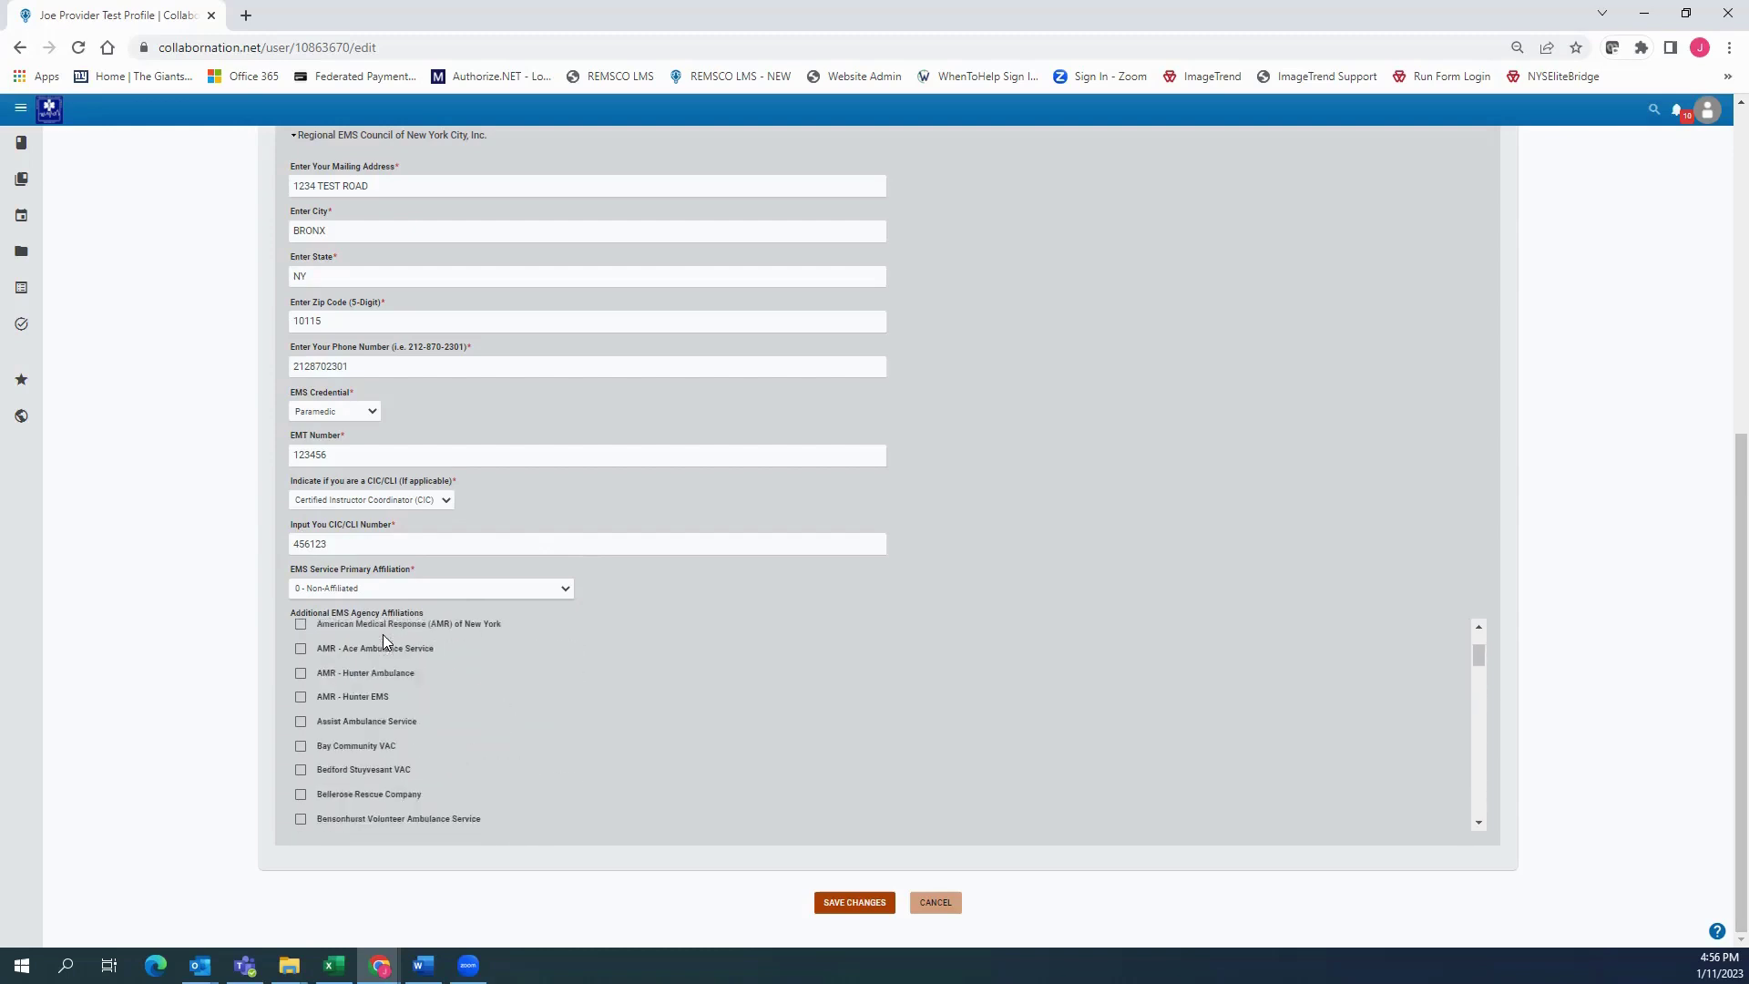
scroll(382, 642, "up", 2)
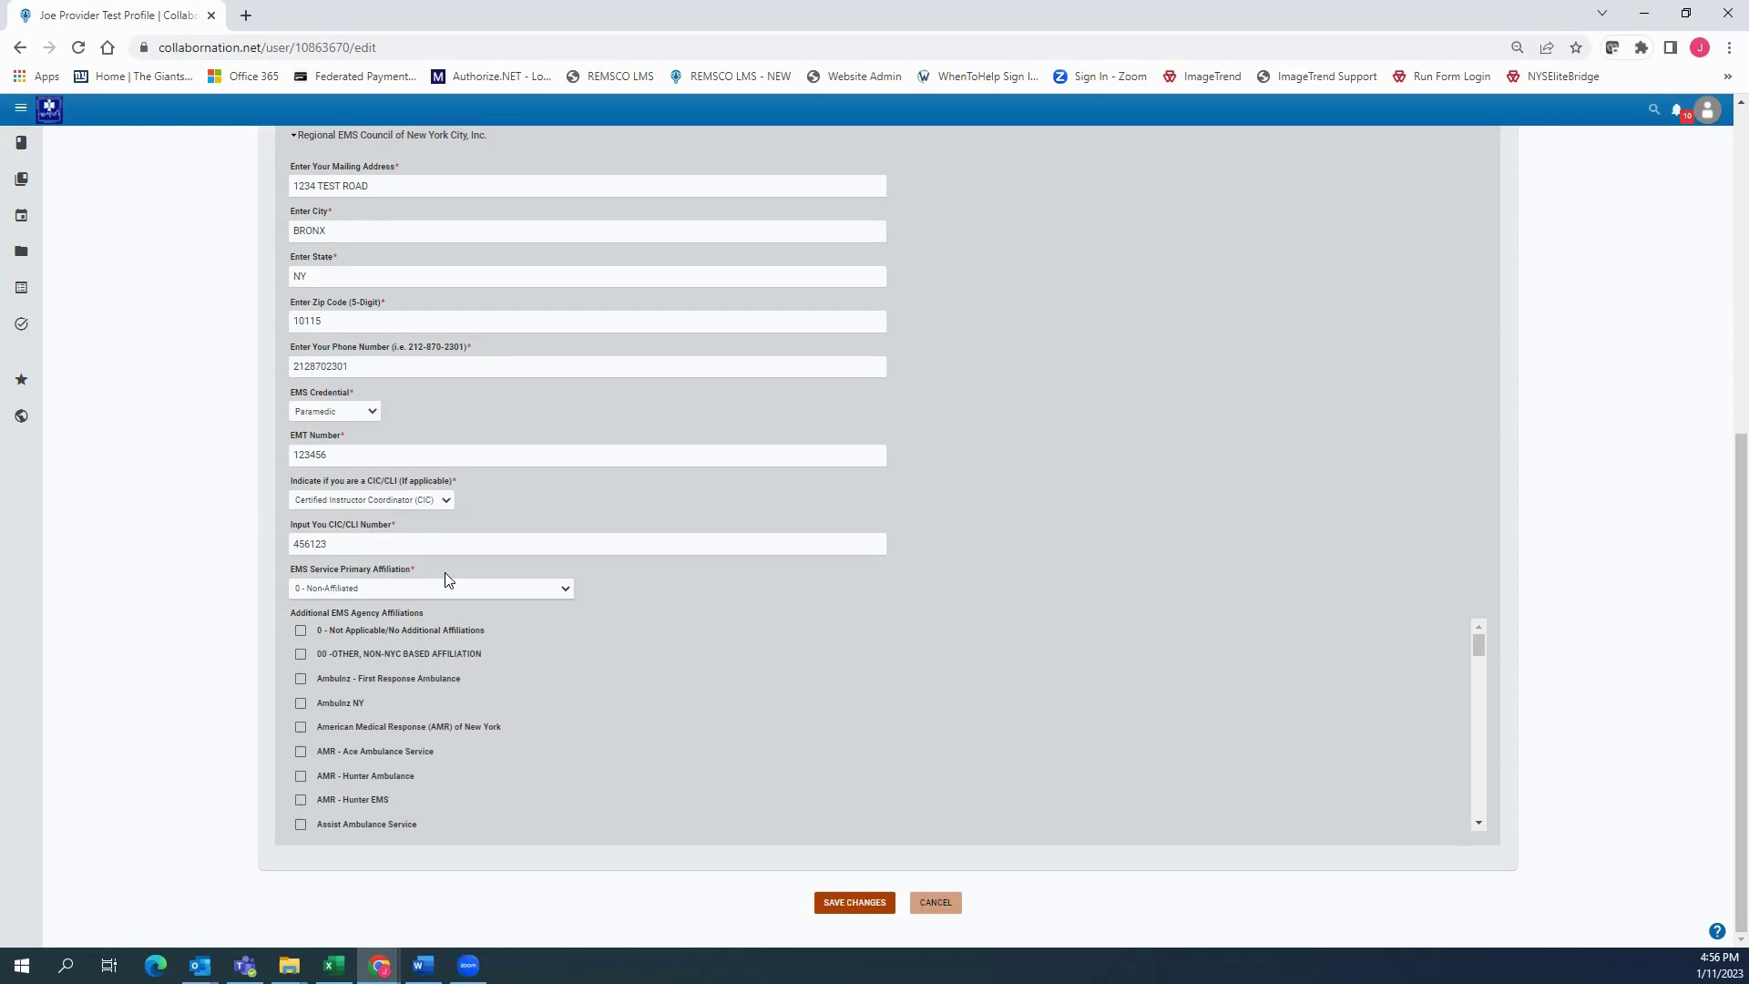
left_click_drag(443, 572, 285, 566)
left_click(669, 629)
Tick 00 -OTHER, NON-NYC BASED AFFILIATION and save the profile changes
left_click(302, 654)
scroll(457, 572, "up", 5)
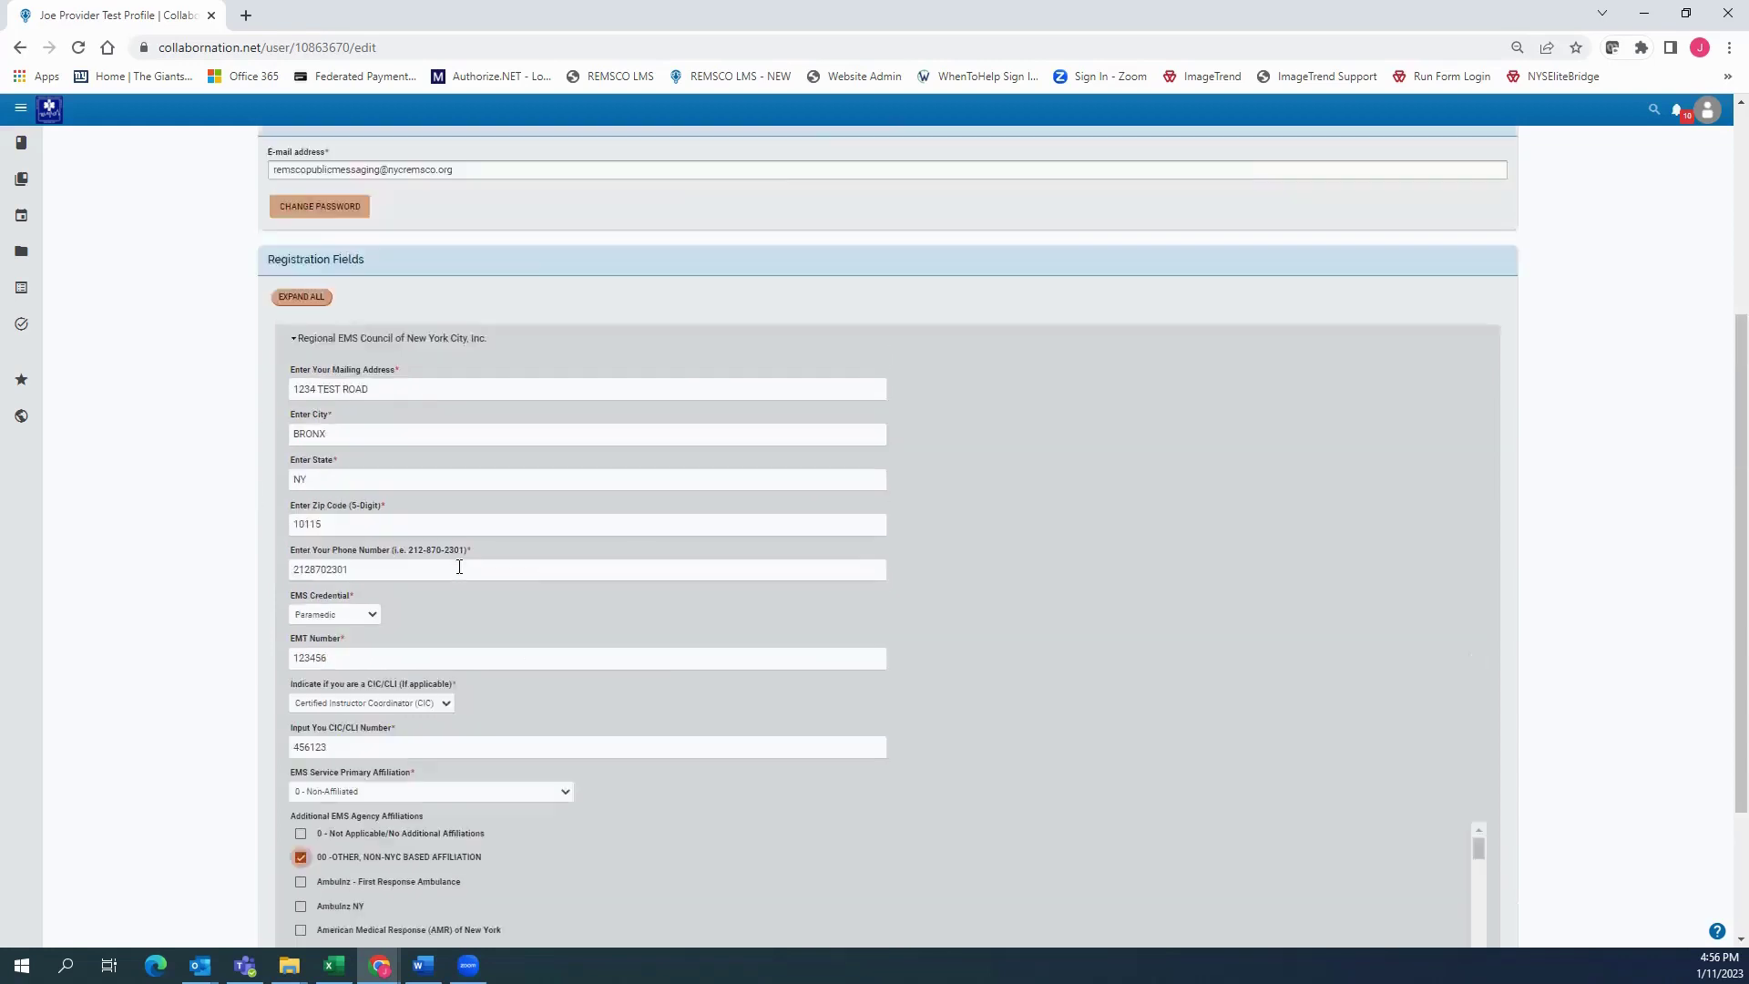
scroll(457, 572, "down", 5)
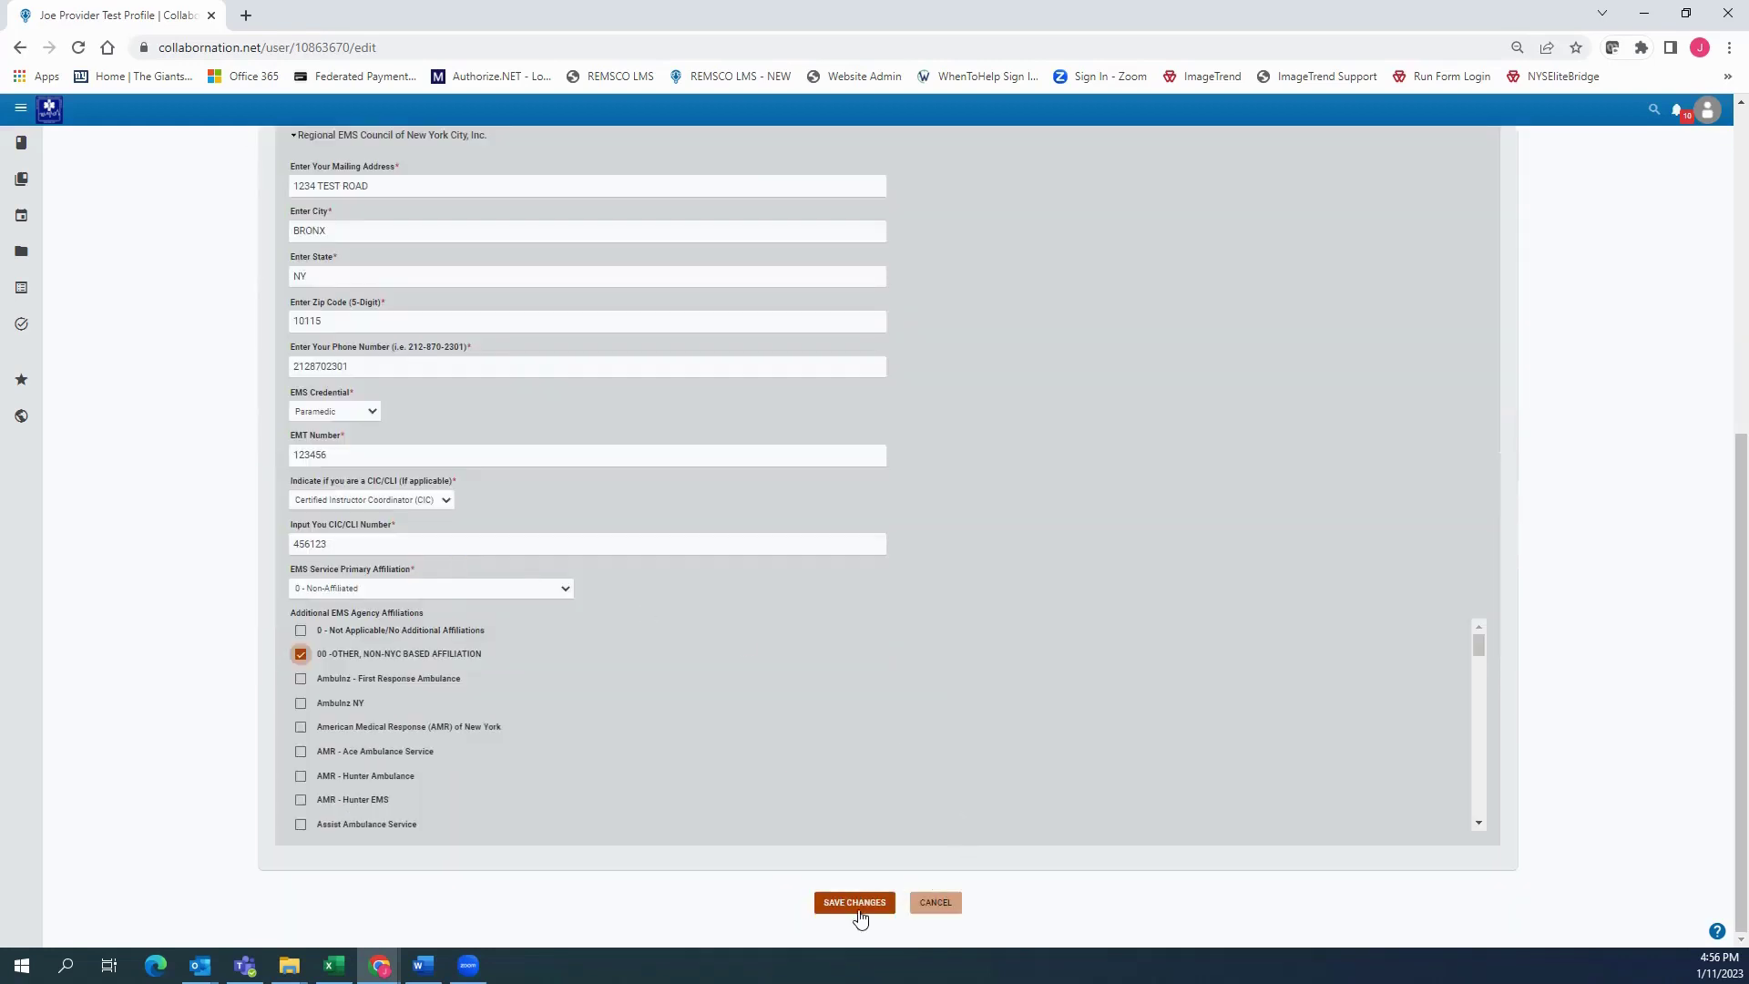
left_click(858, 910)
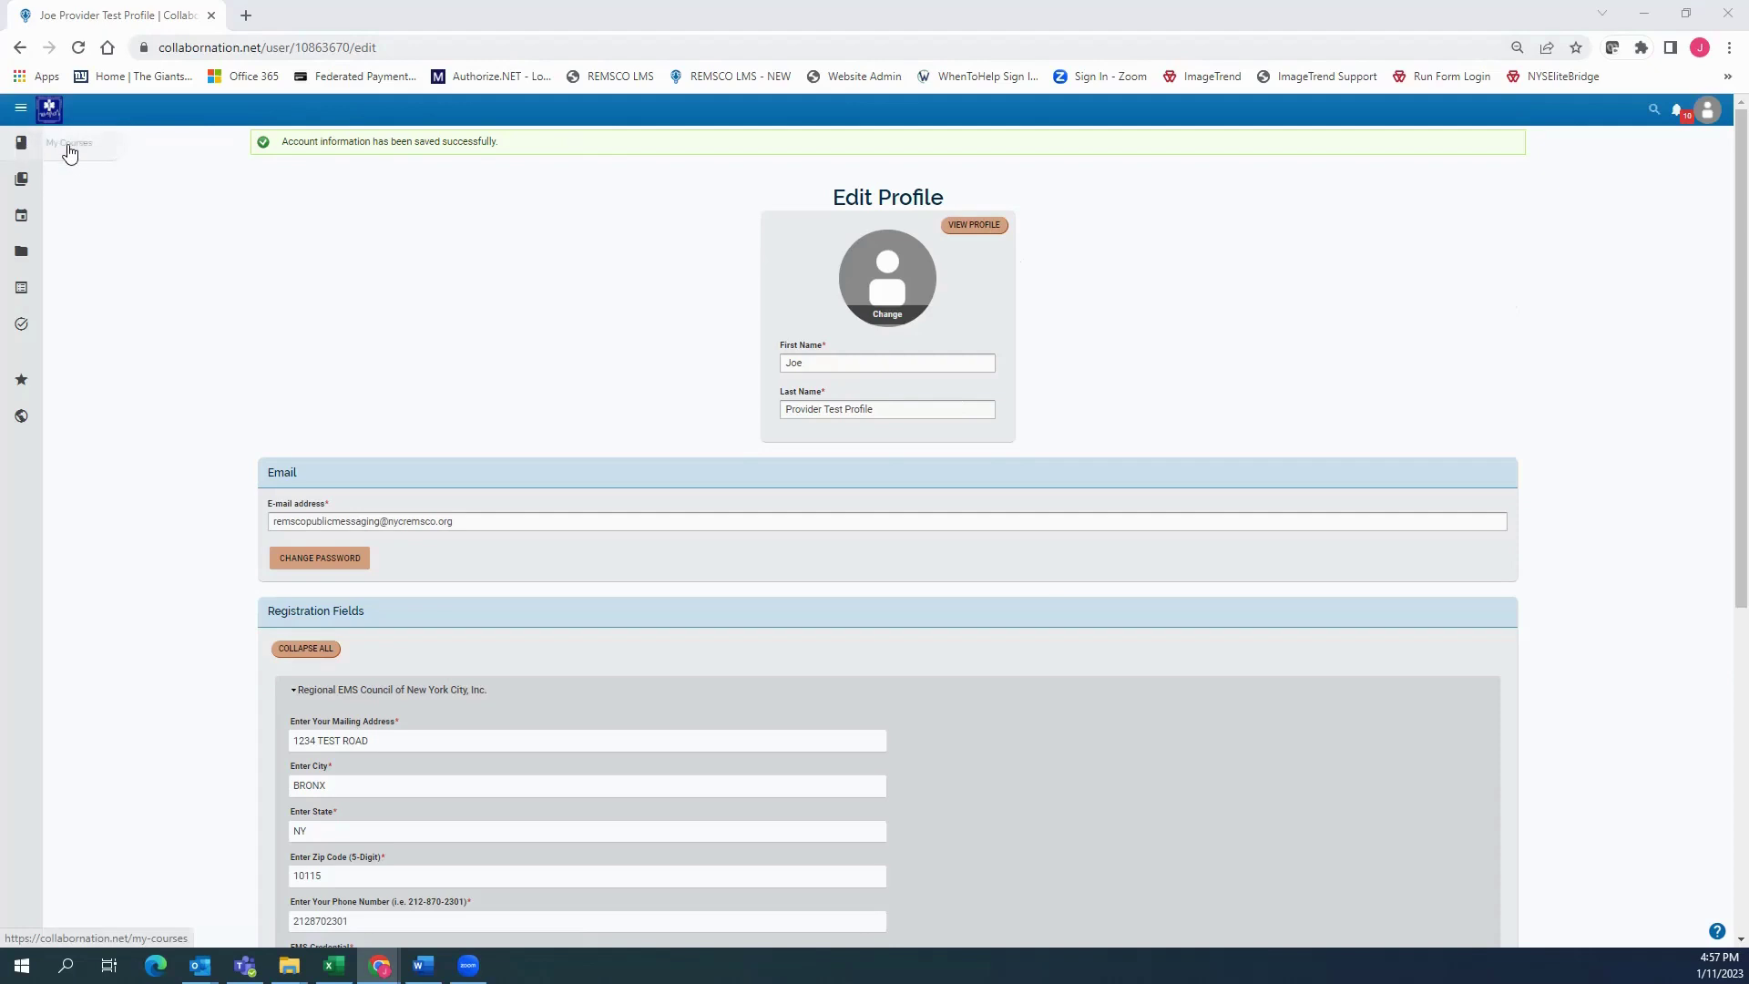
Open My Courses from the left sidebar to list the four enrolled courses
left_click(69, 150)
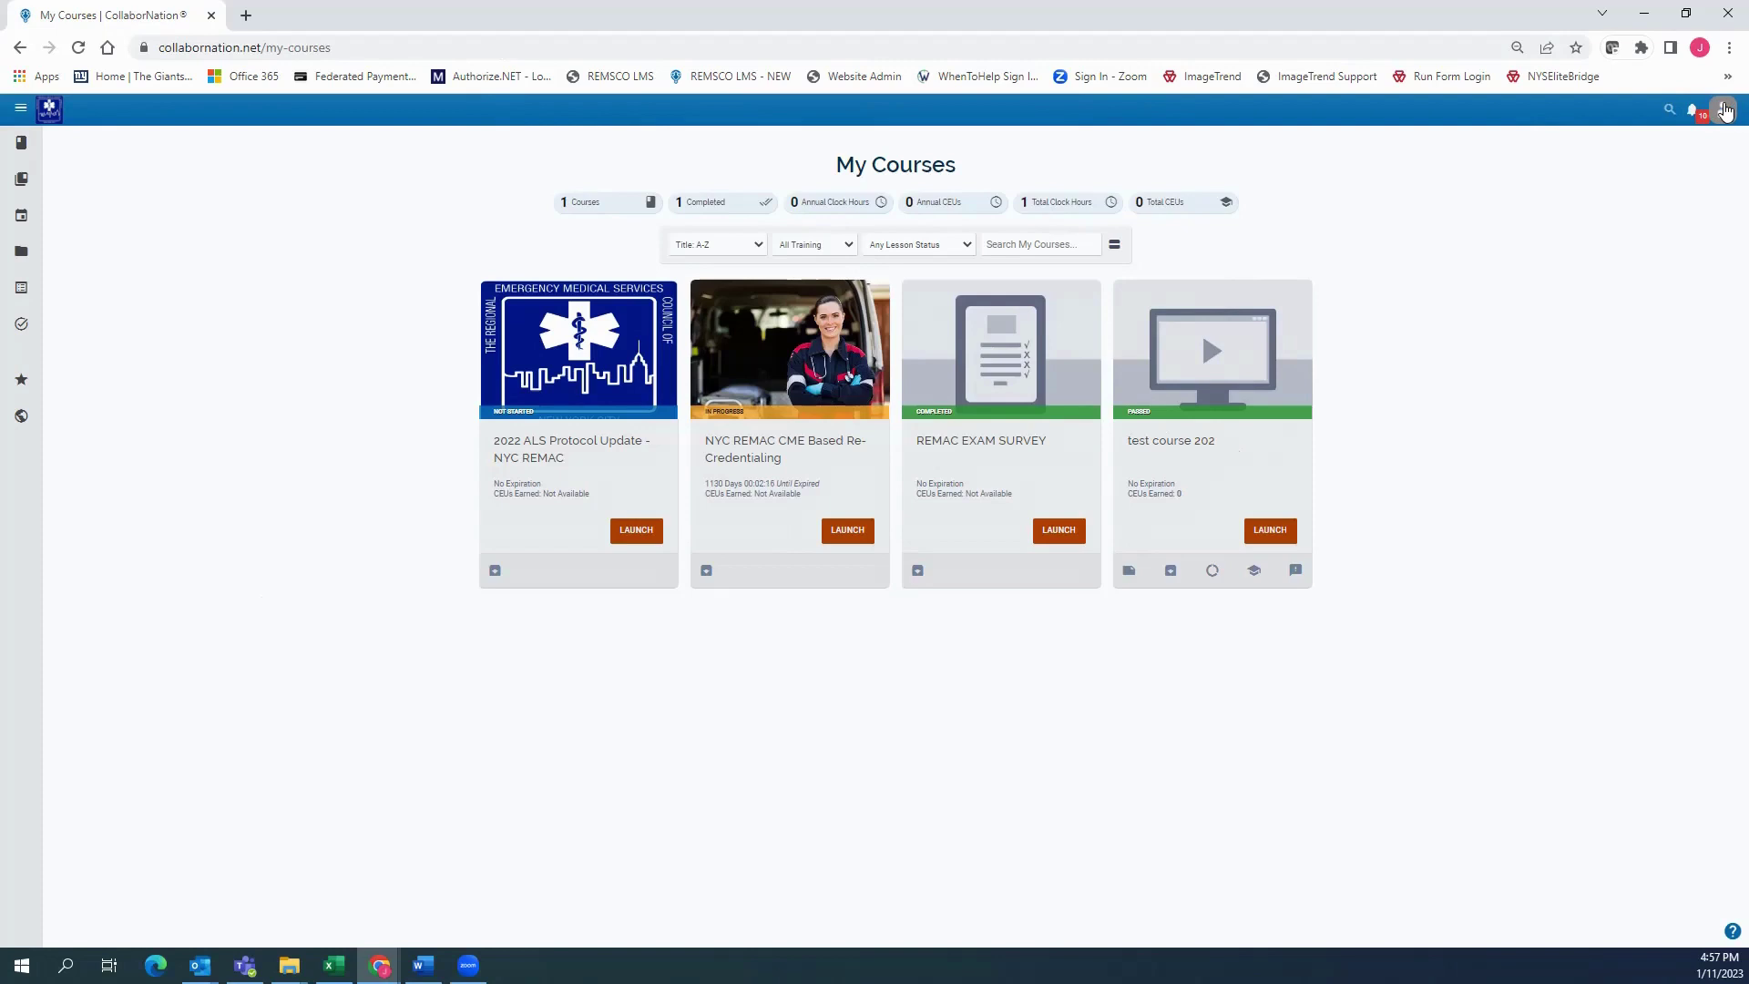
Open My Profile and review the e-mail and registration date details
left_click(1725, 120)
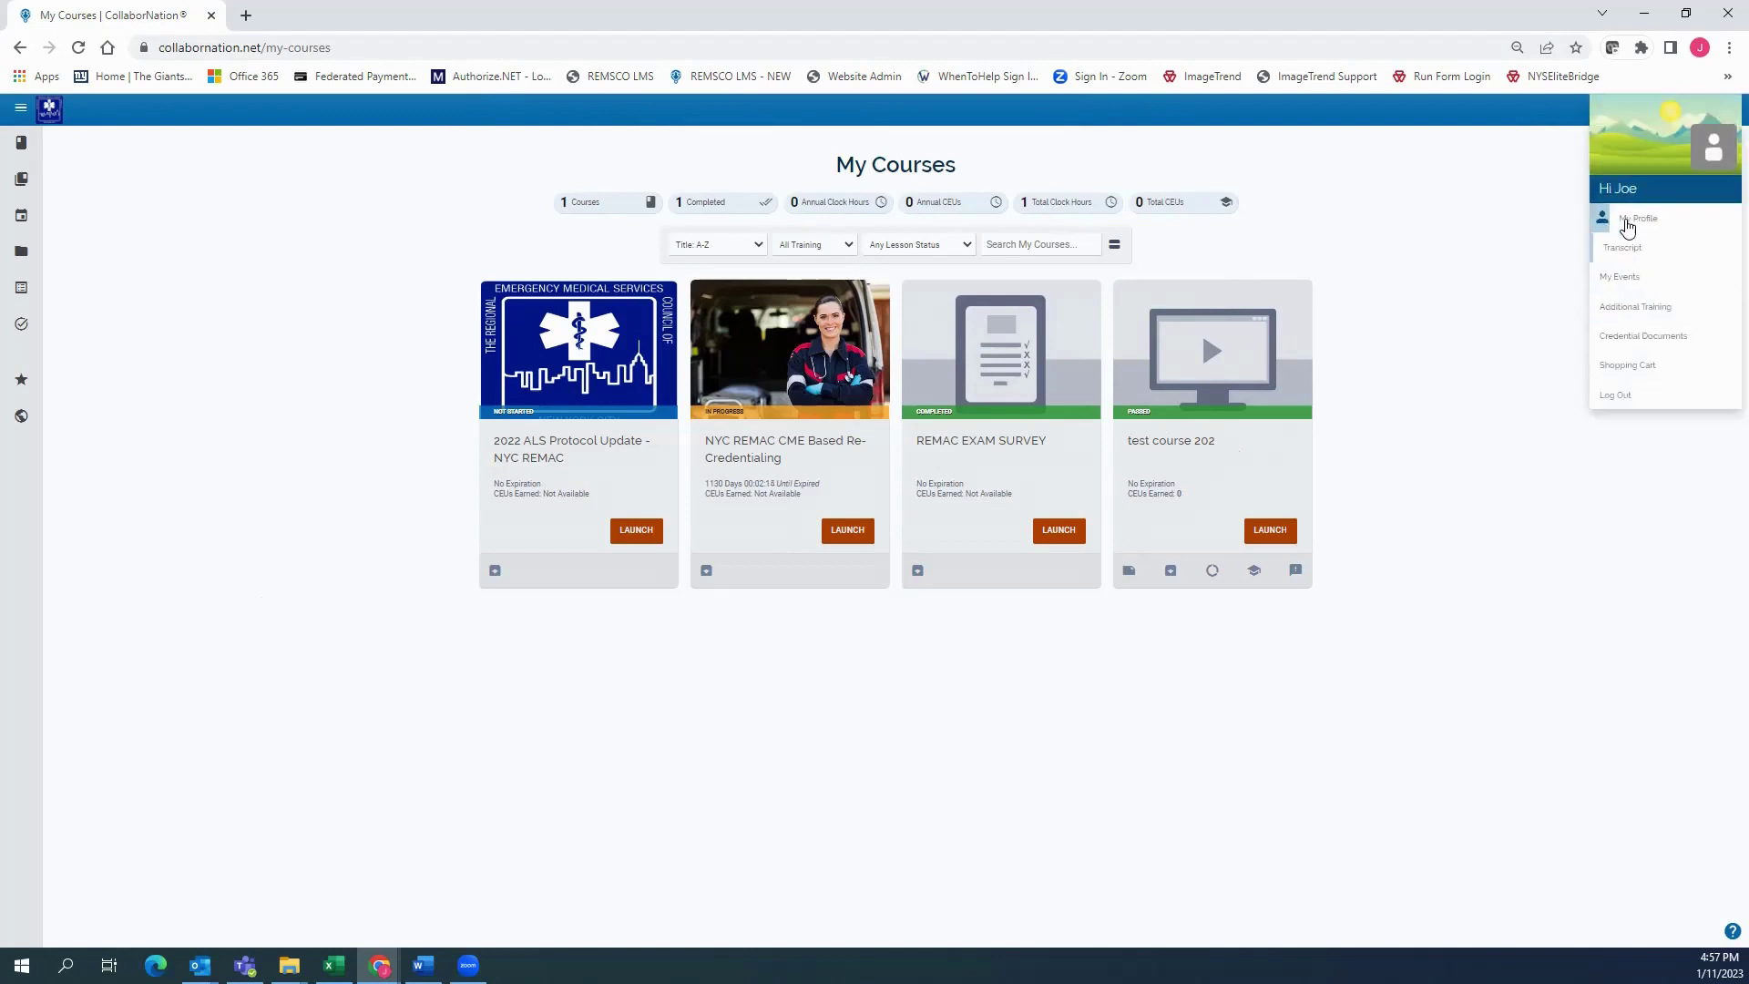
left_click(1650, 224)
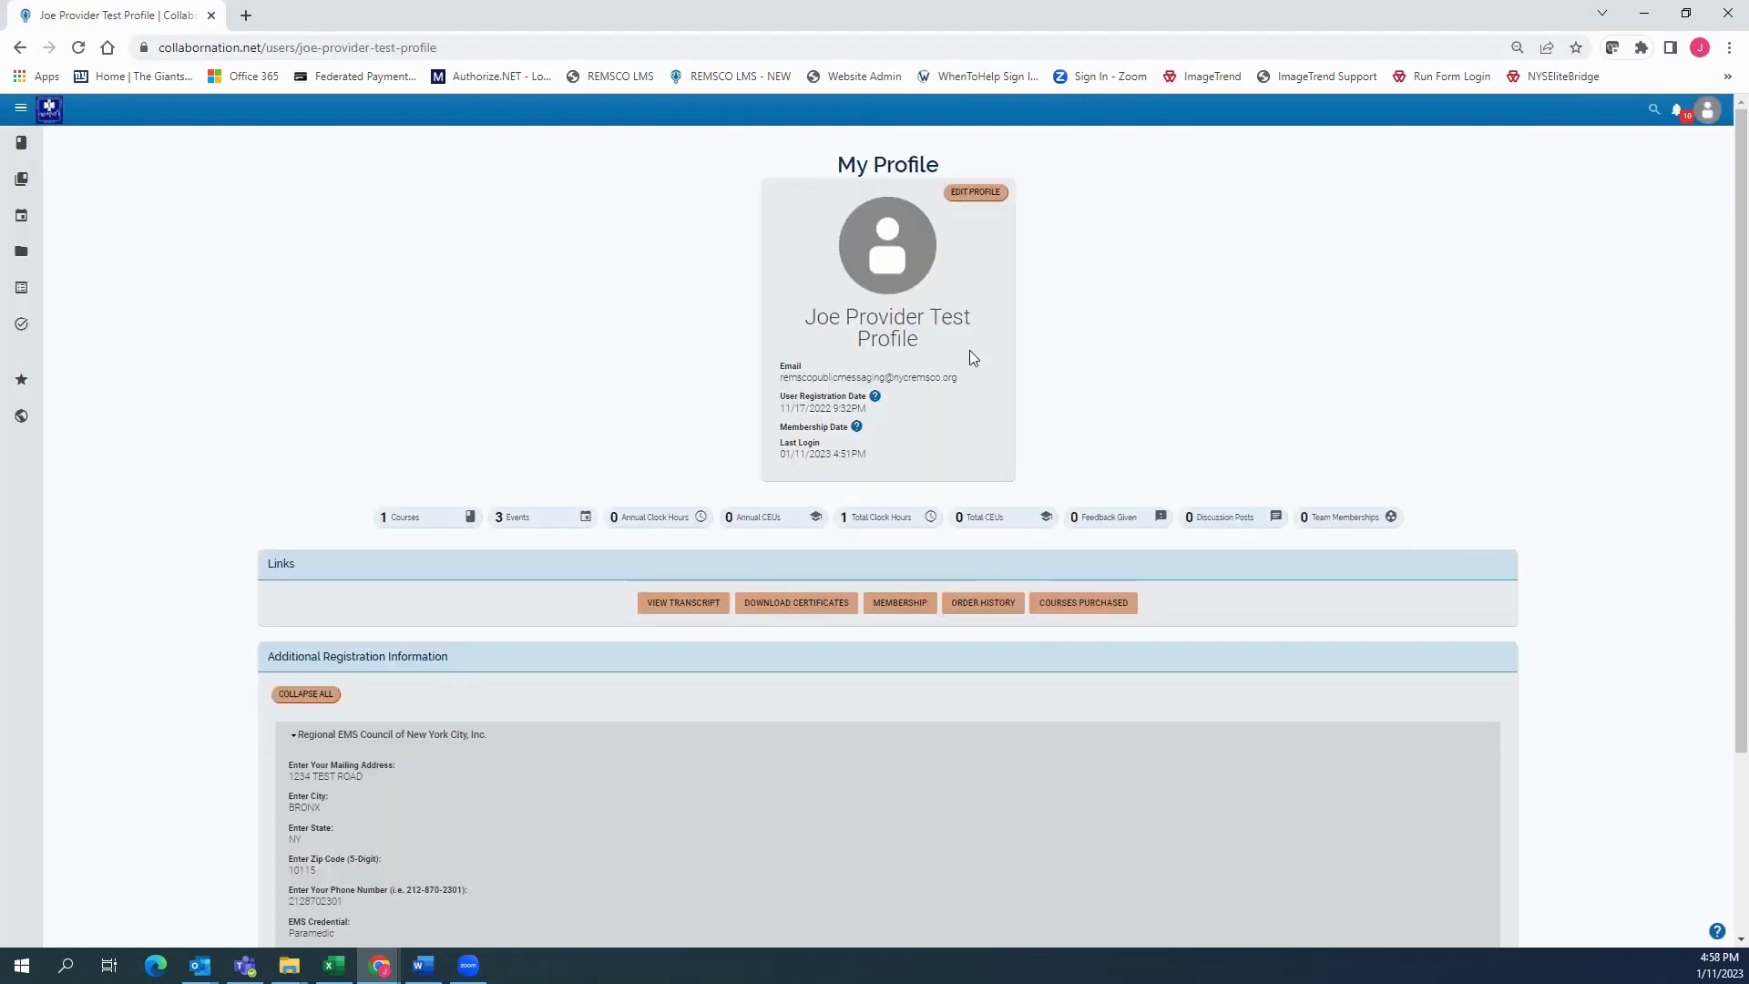
left_click_drag(777, 363, 909, 452)
left_click(1456, 309)
scroll(1048, 334, "down", 1)
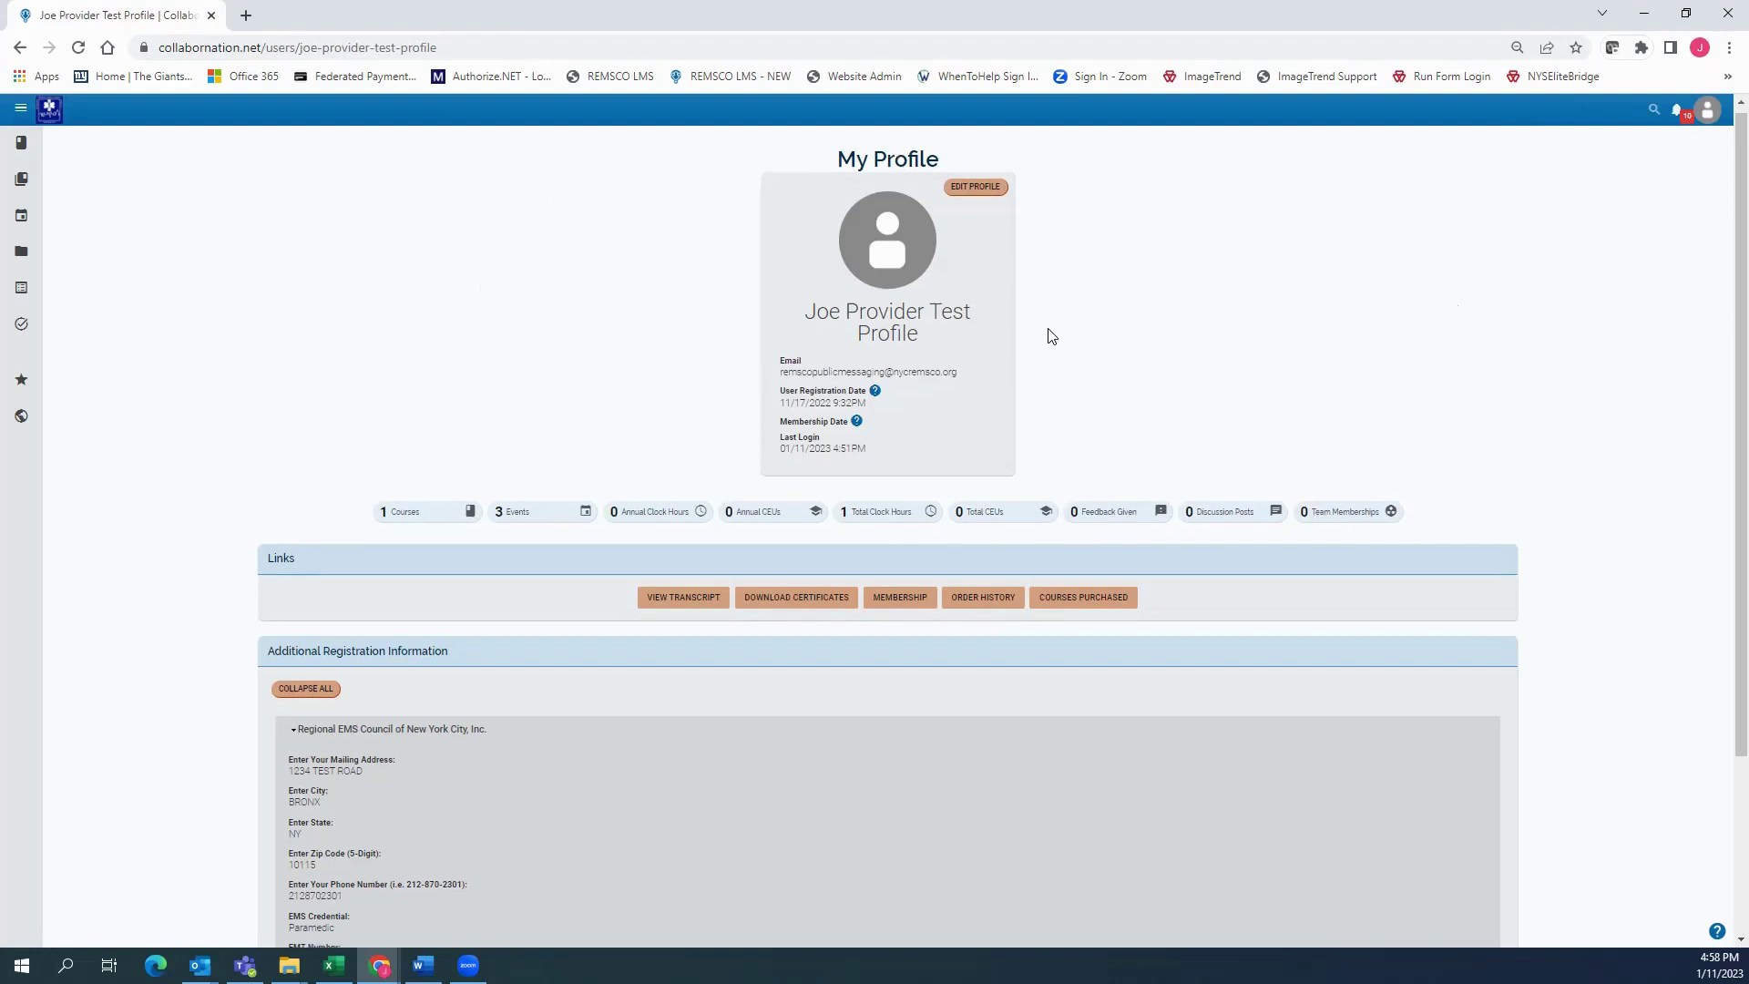
scroll(1049, 333, "down", 3)
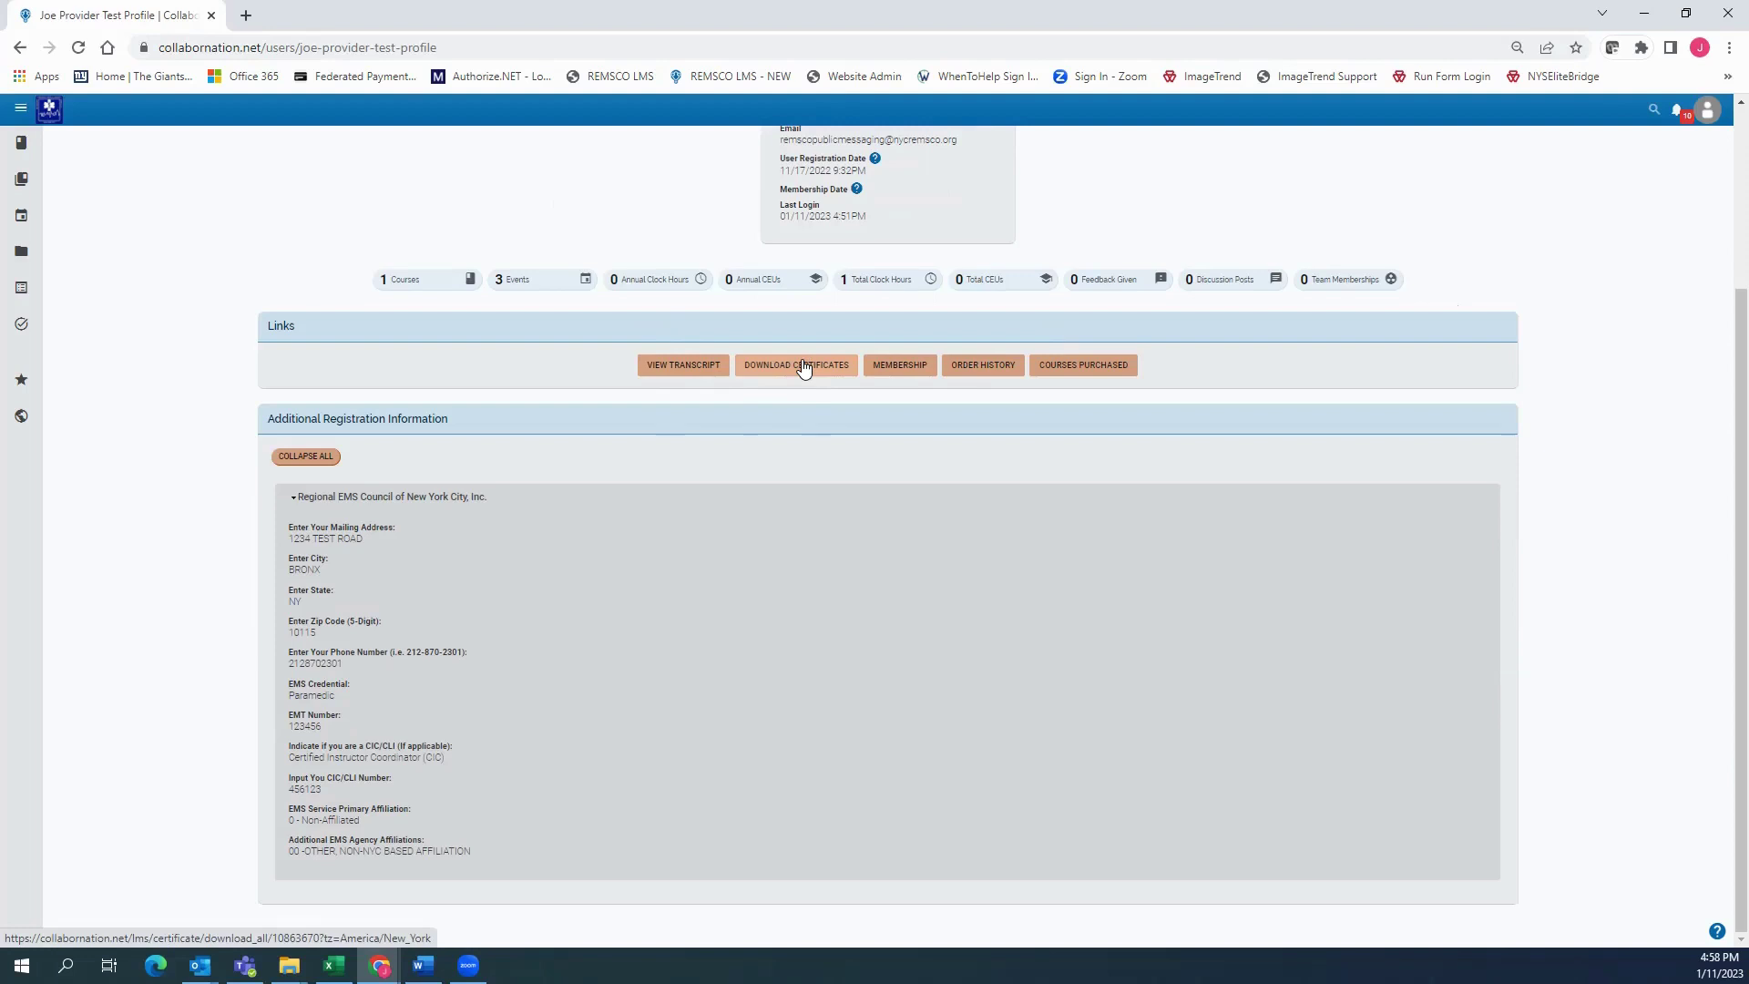
Open the Membership page and scroll through the registration information
left_click(905, 369)
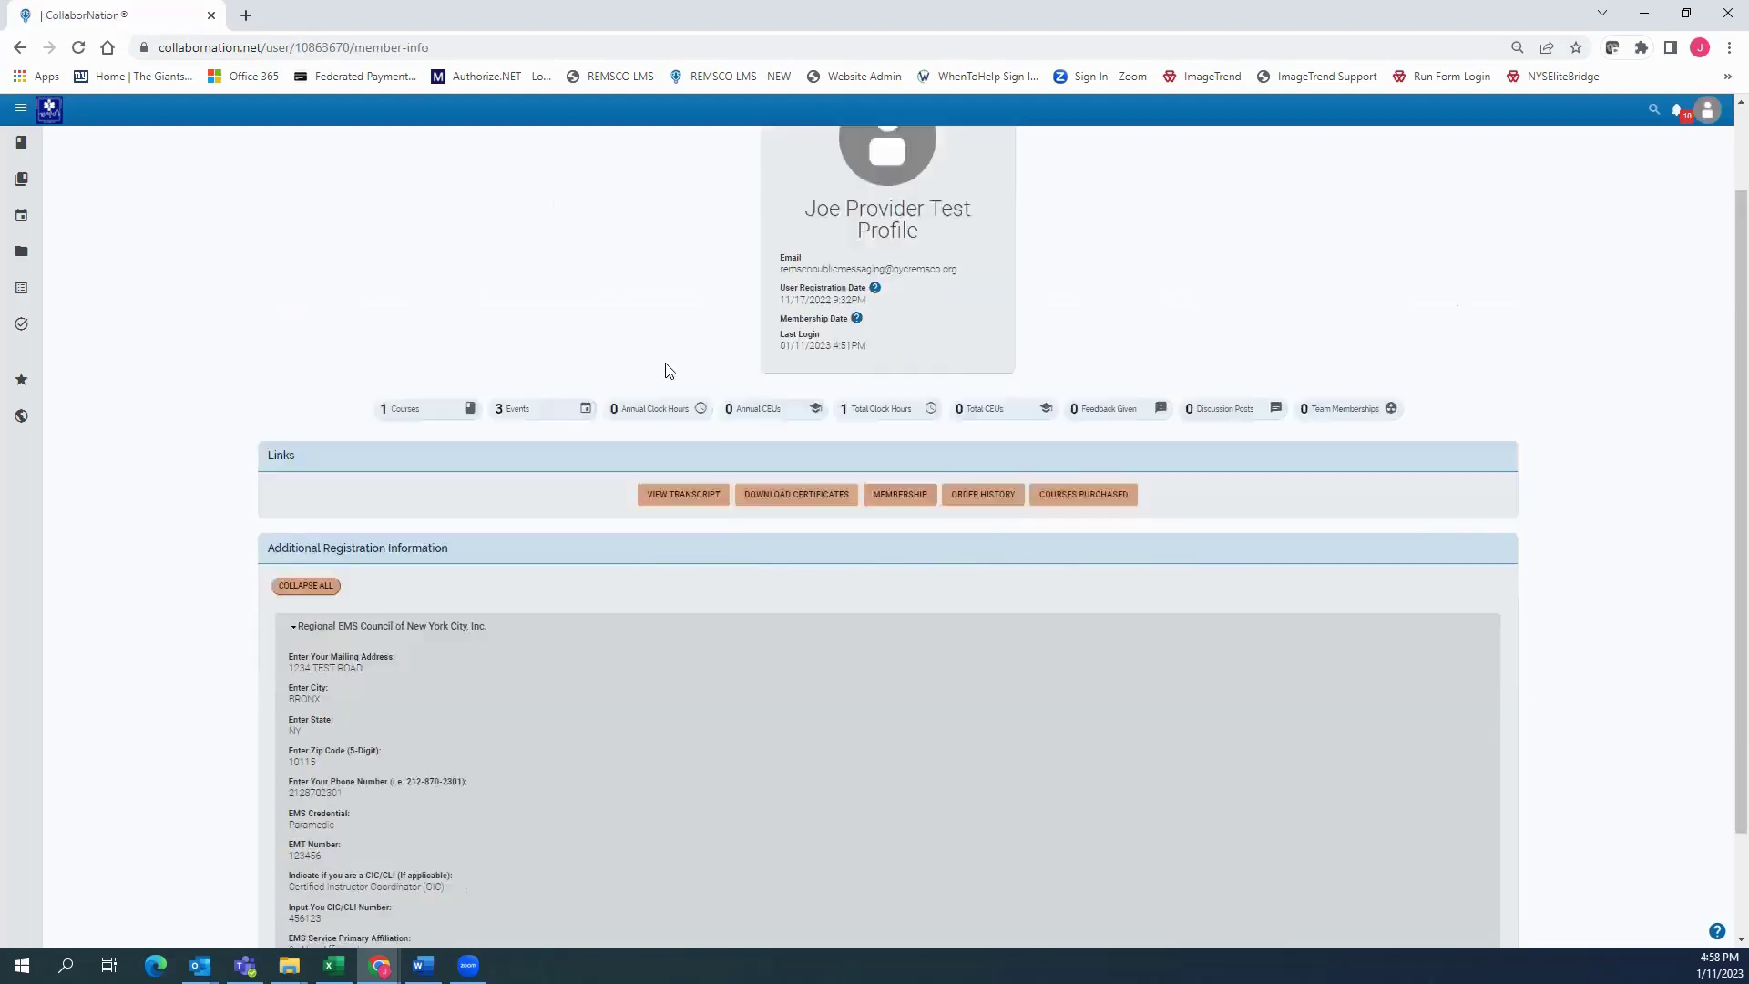
scroll(665, 370, "down", 1)
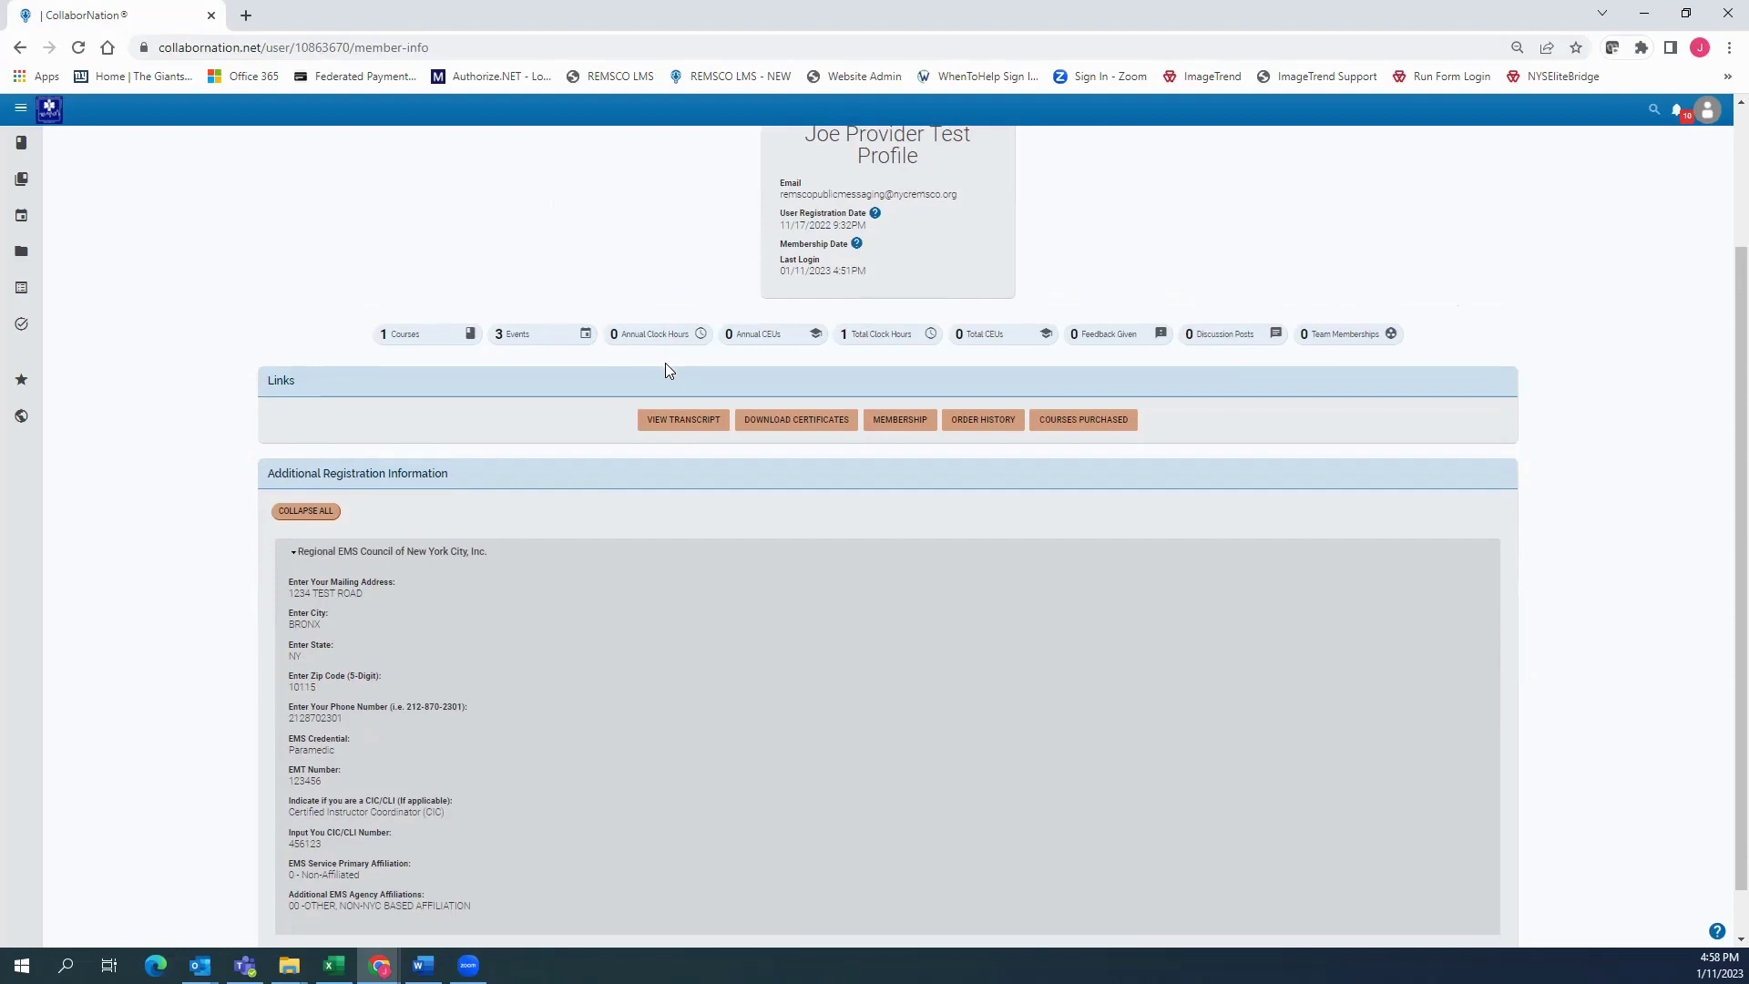
scroll(665, 370, "down", 1)
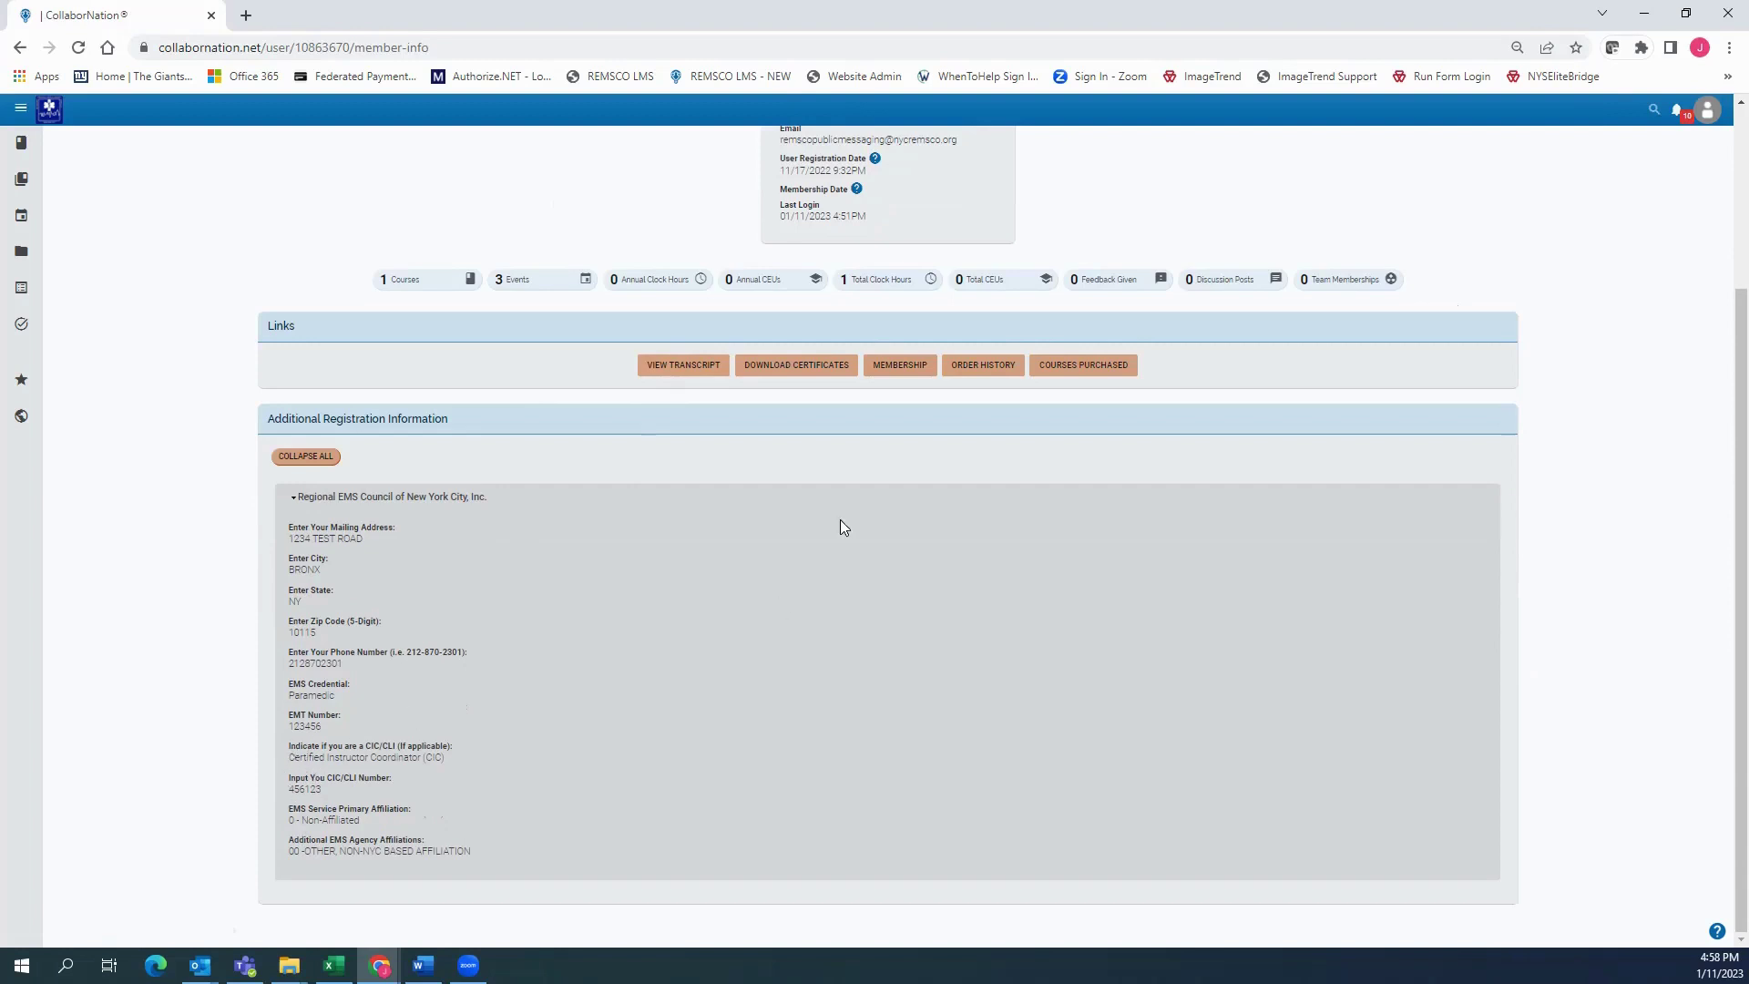
scroll(839, 520, "up", 2)
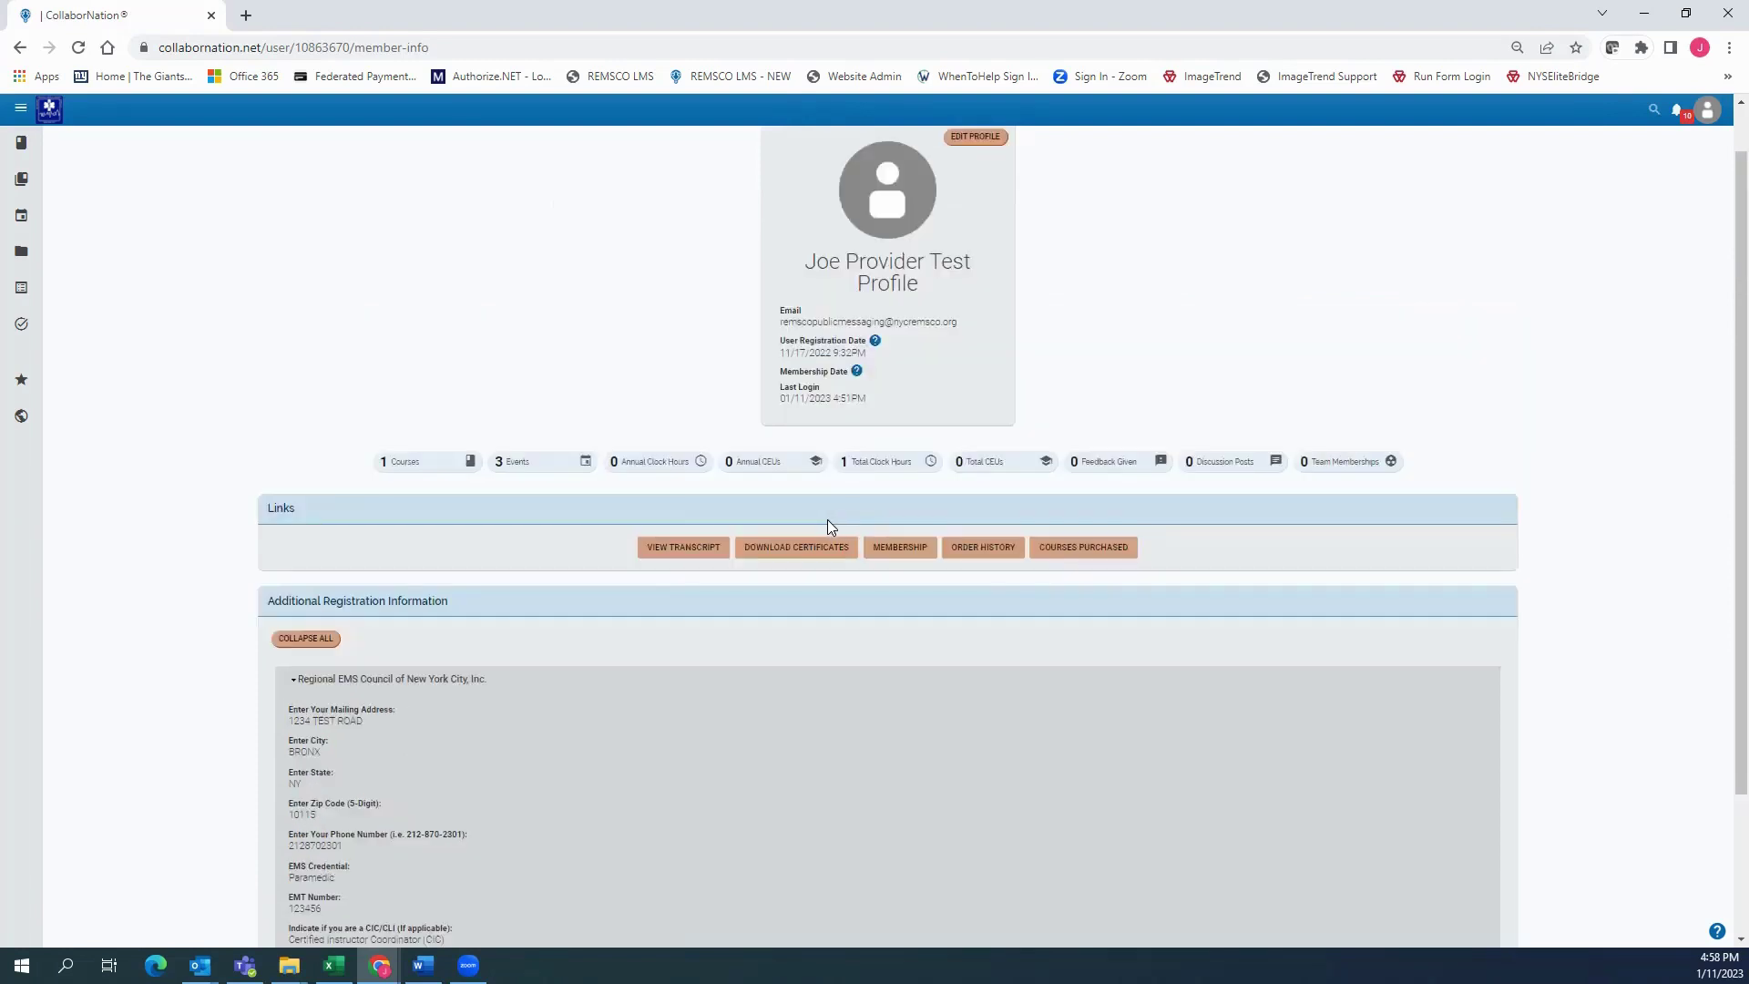
left_click(997, 553)
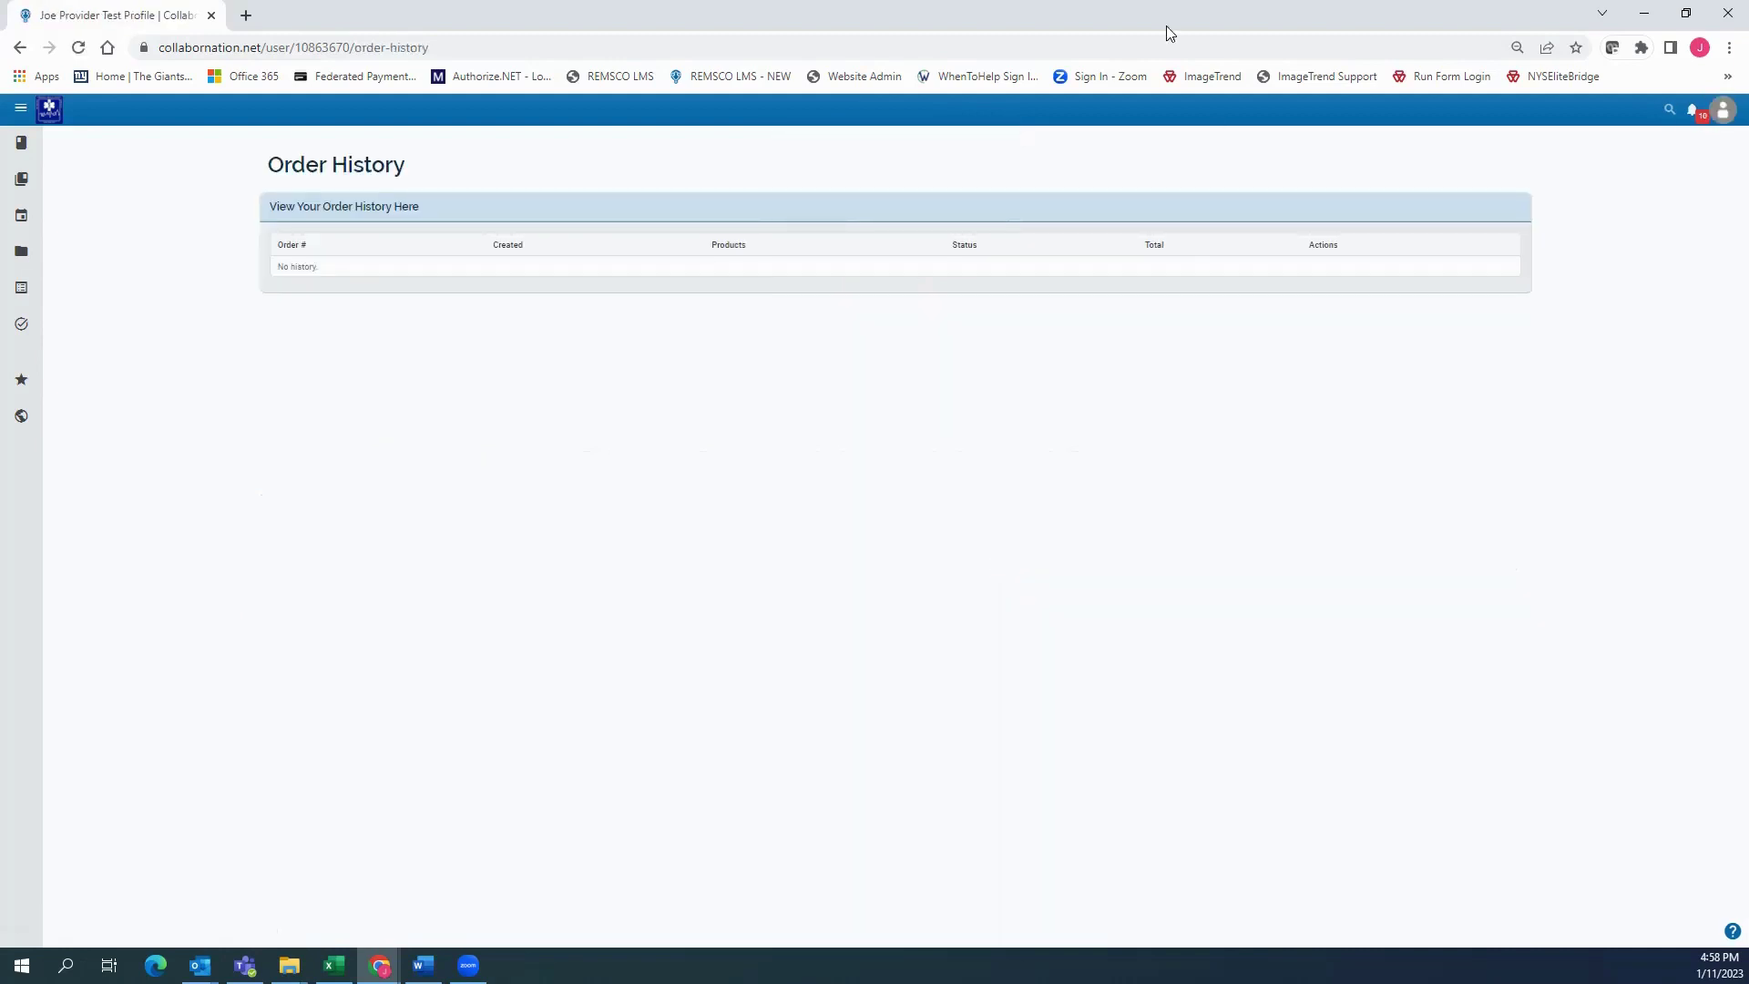
left_click(1722, 110)
left_click(18, 49)
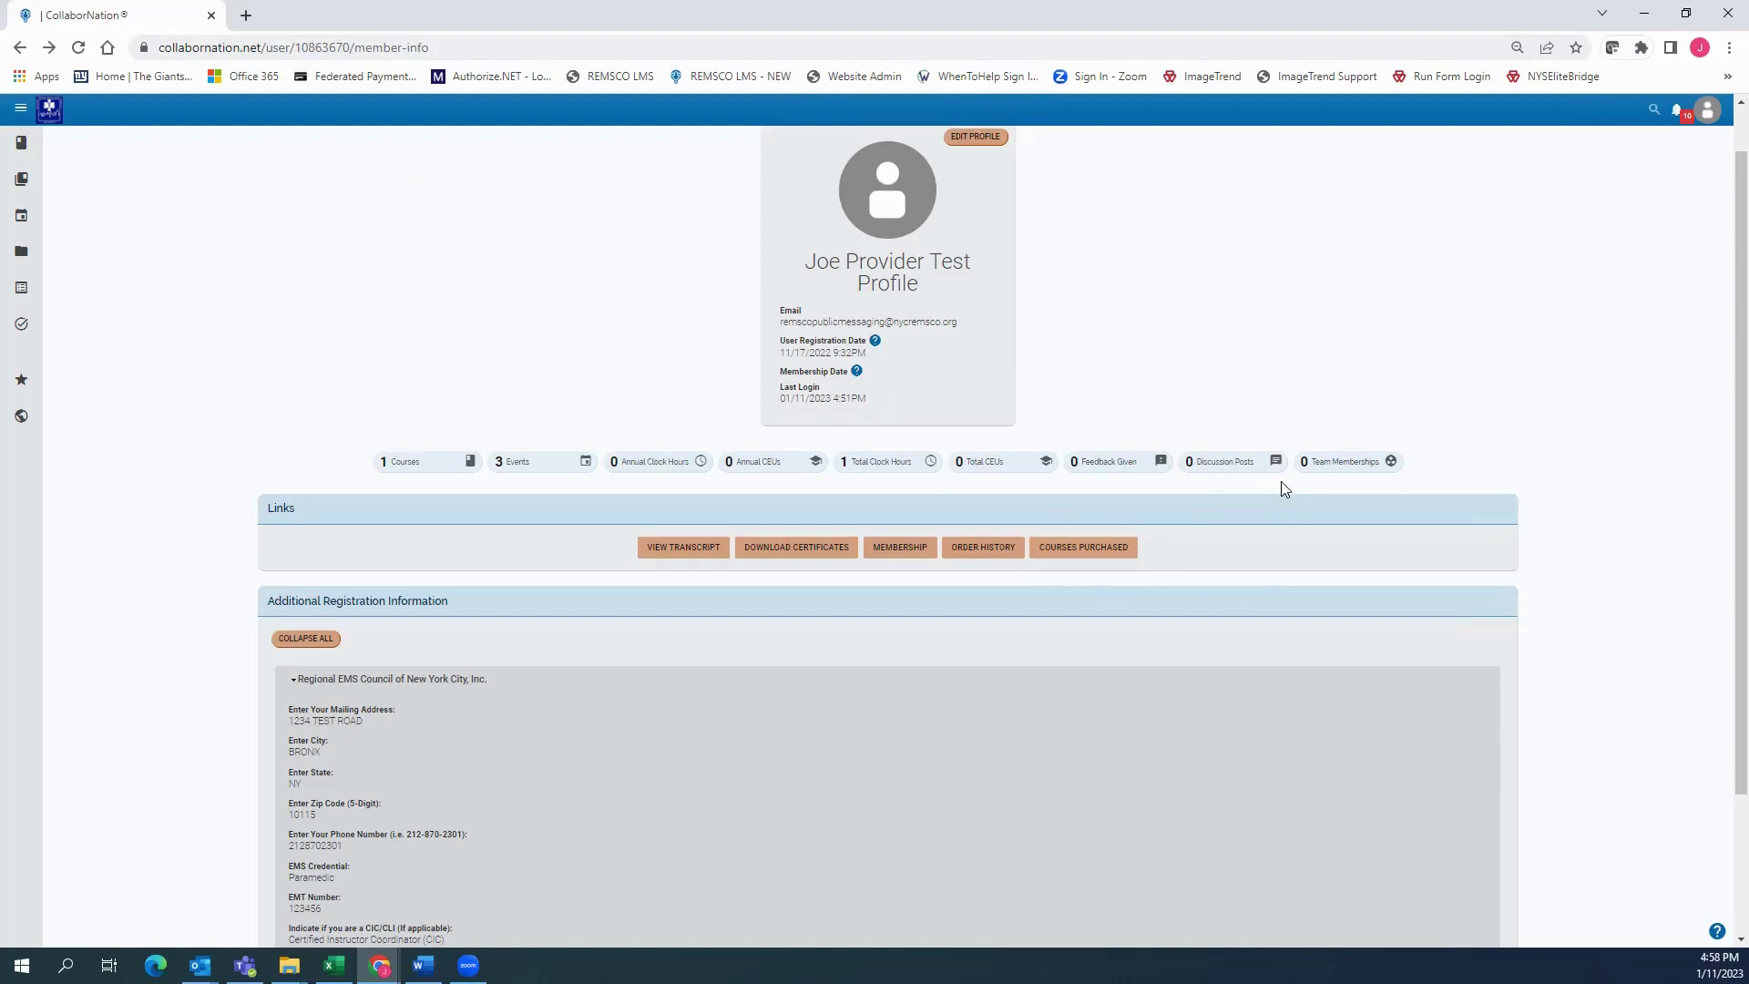
Open Edit Profile and scroll through the form down to Save Changes and back
left_click(1716, 116)
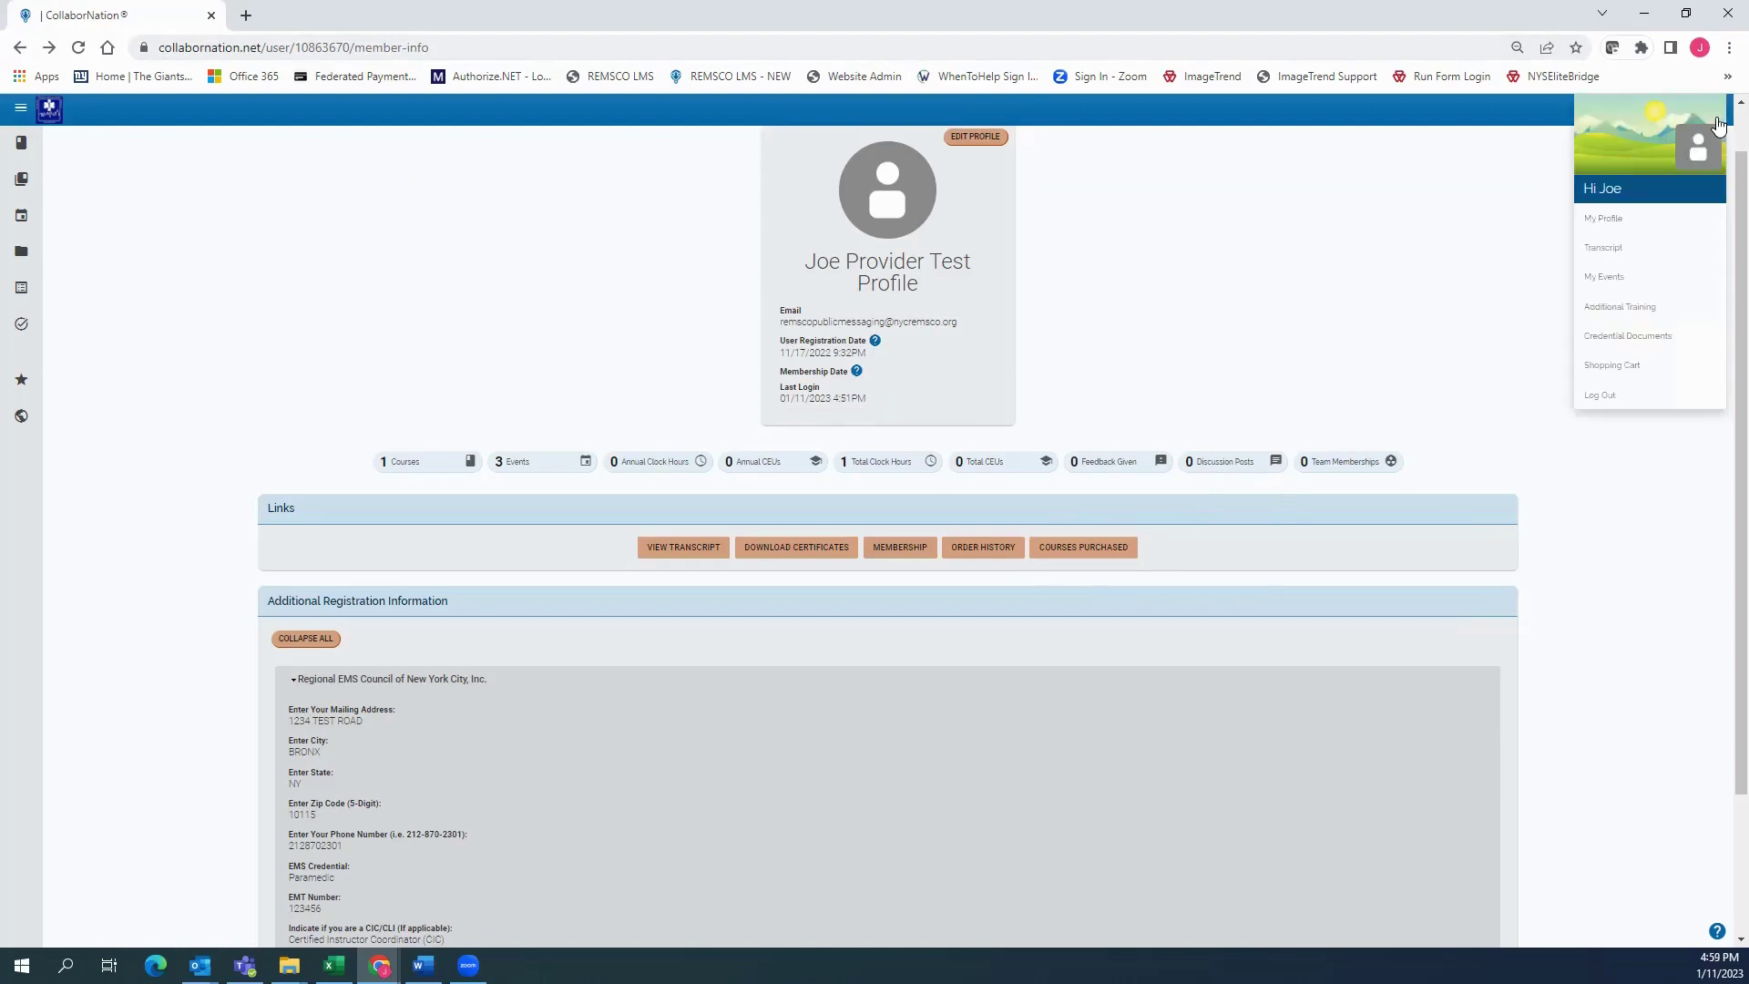
left_click(968, 139)
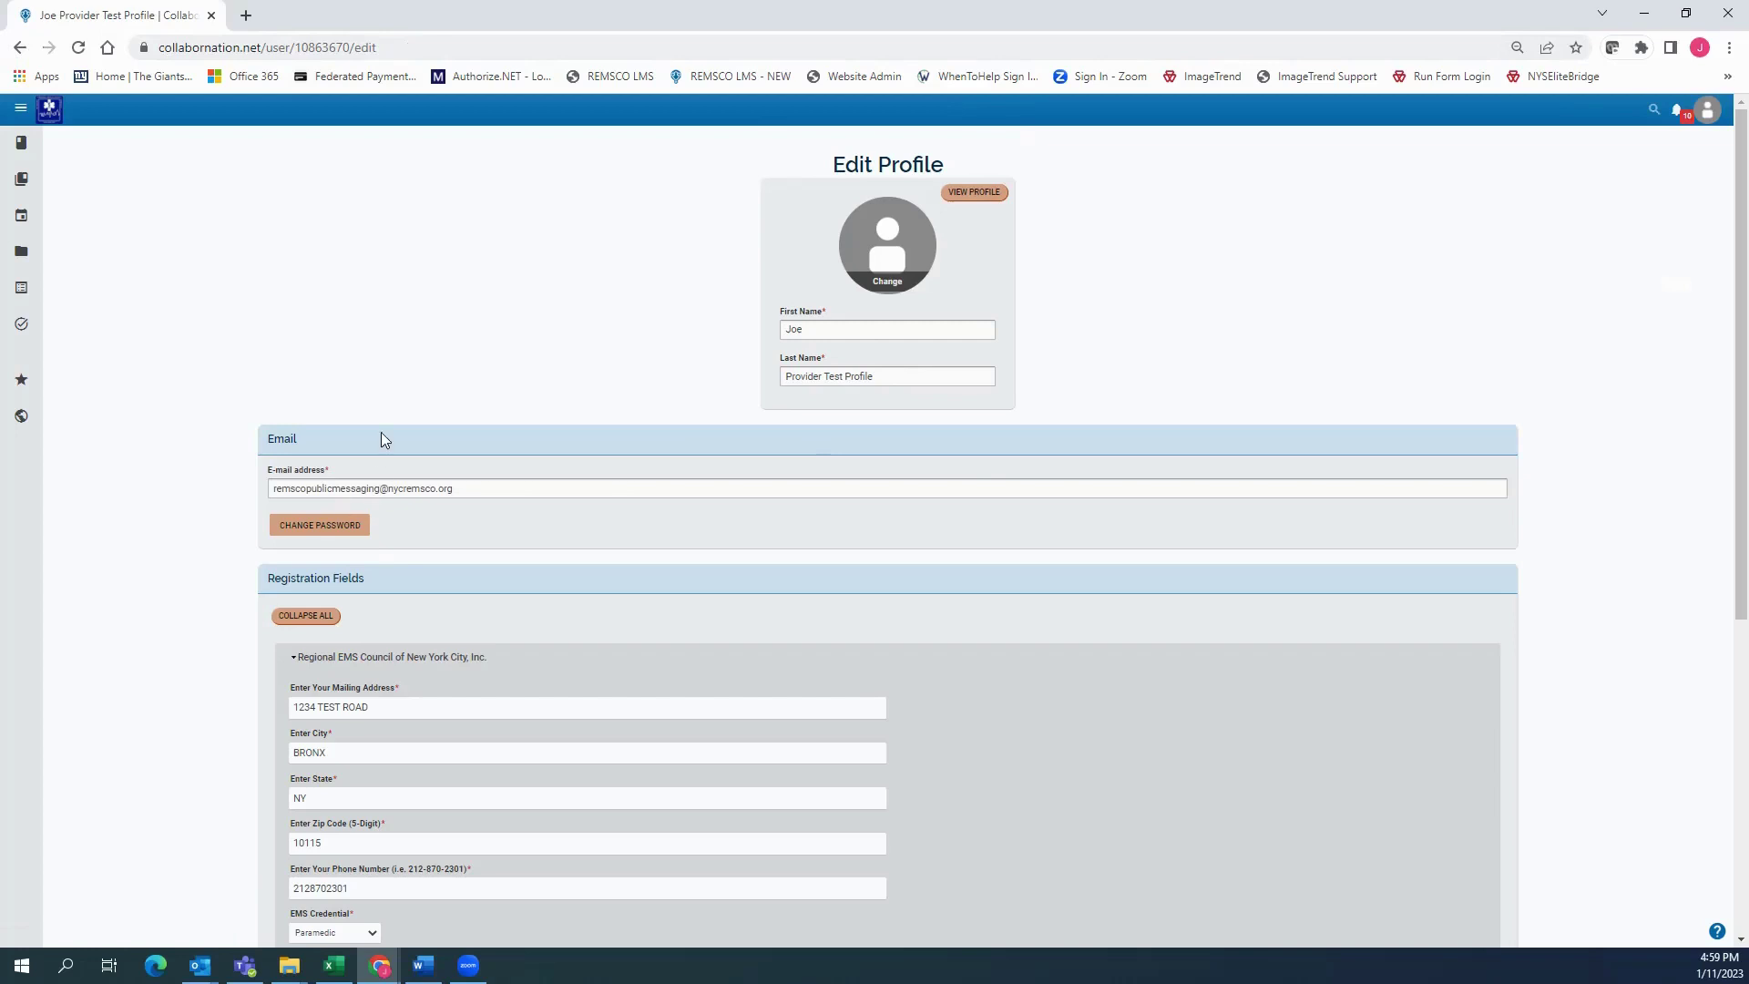
scroll(381, 434, "down", 2)
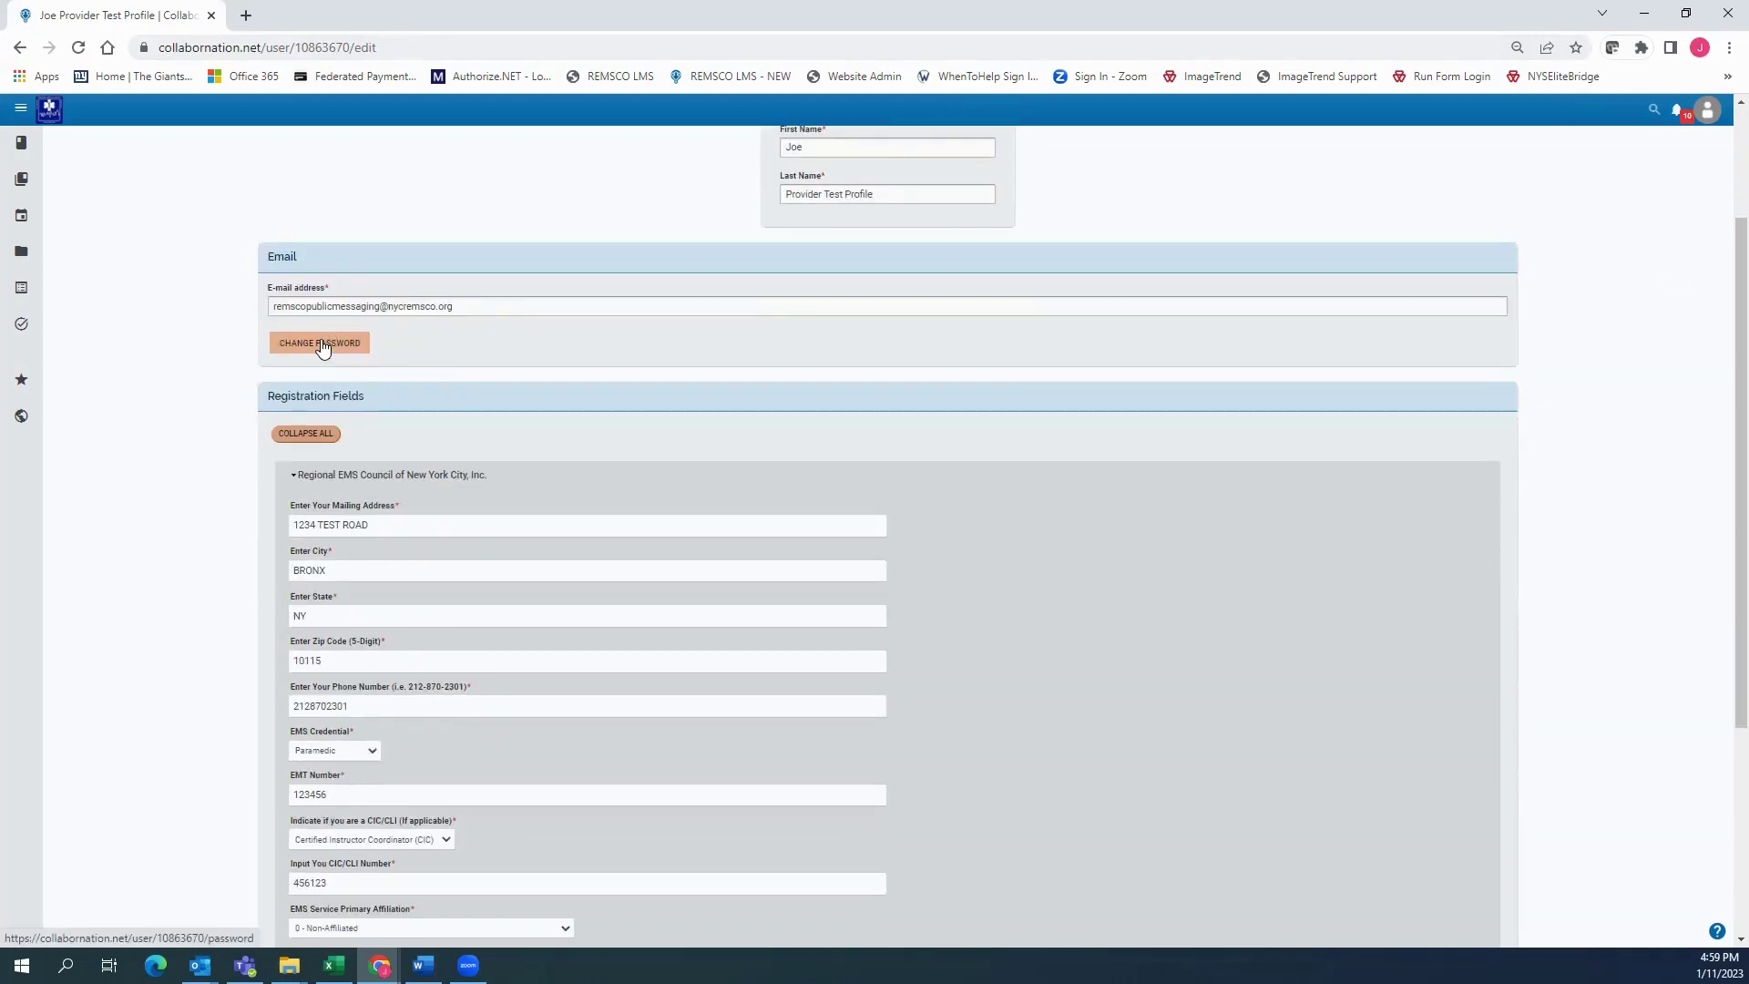
scroll(321, 346, "down", 3)
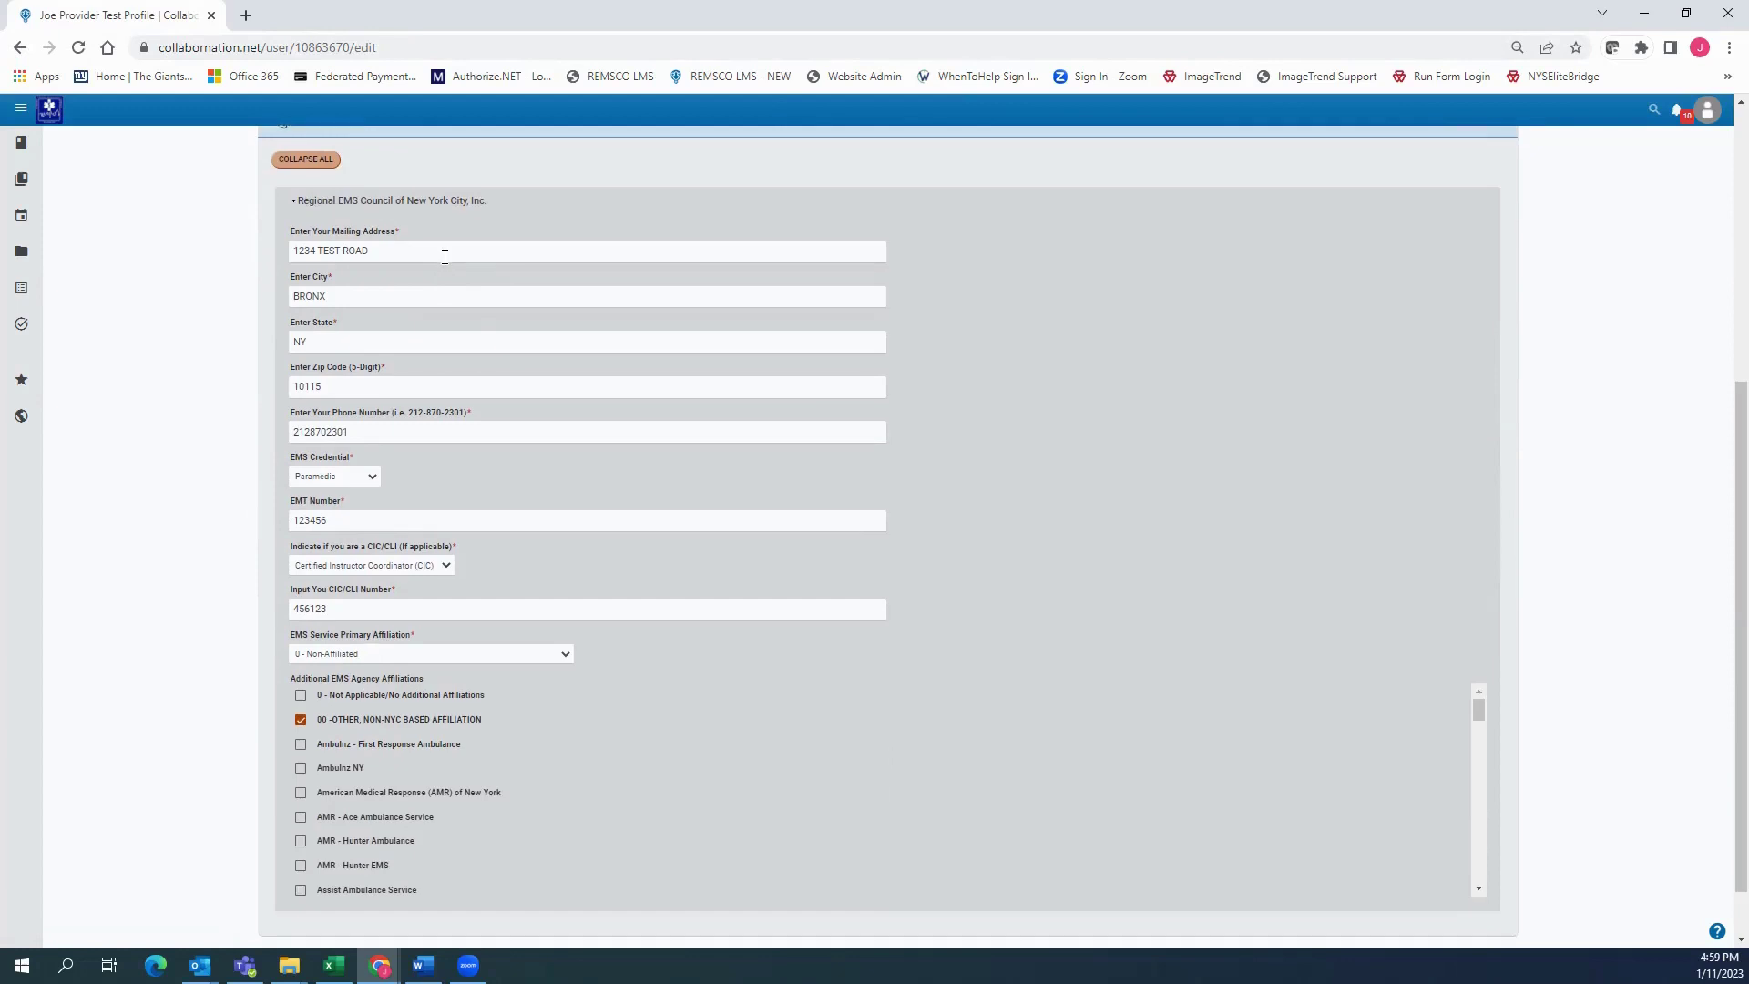
scroll(444, 260, "down", 2)
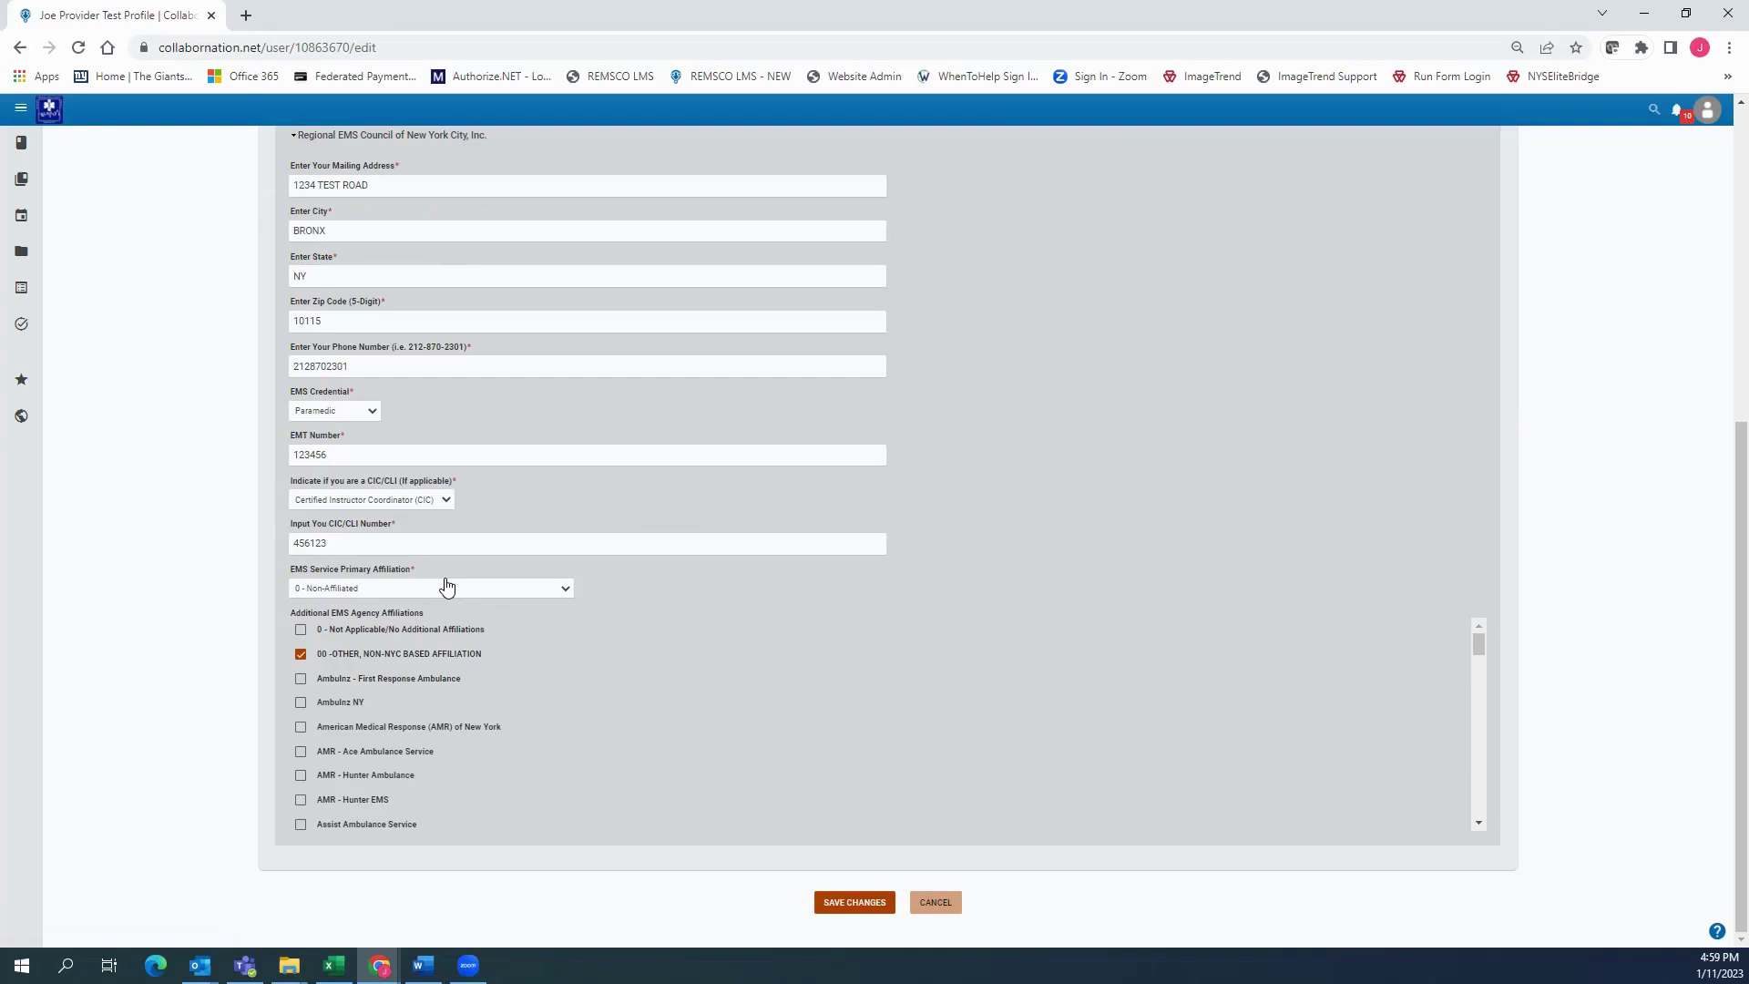
scroll(1240, 558, "up", 6)
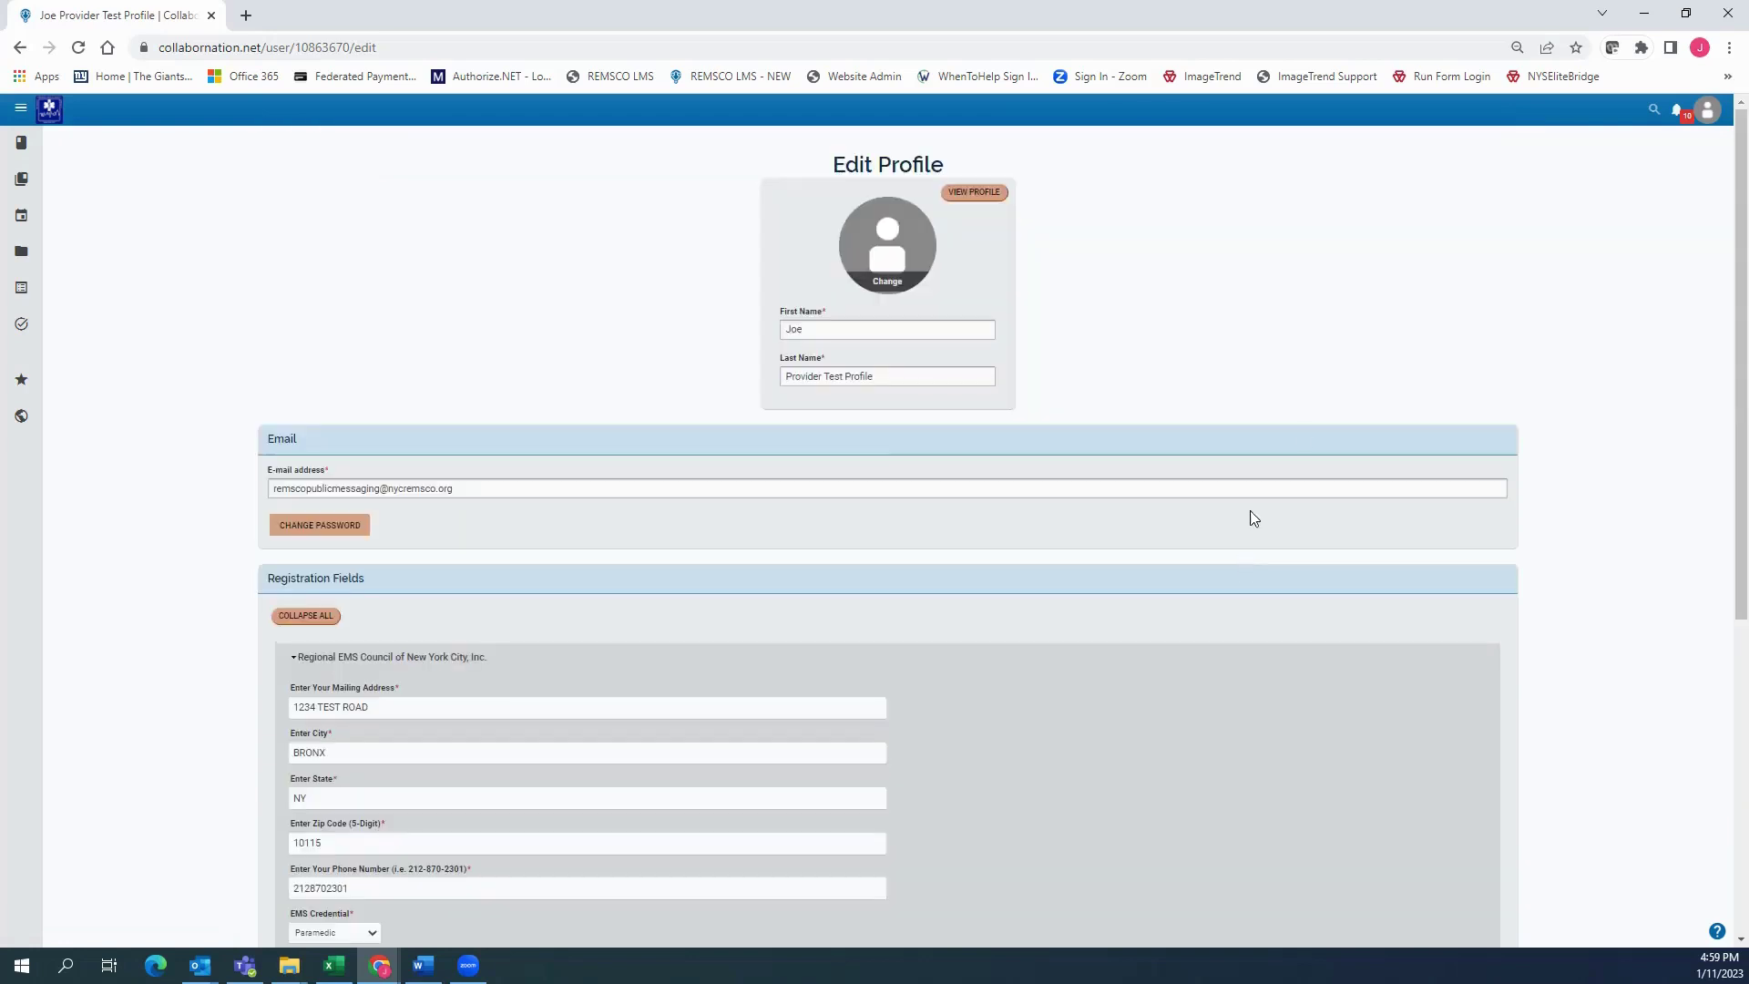
left_click(1707, 118)
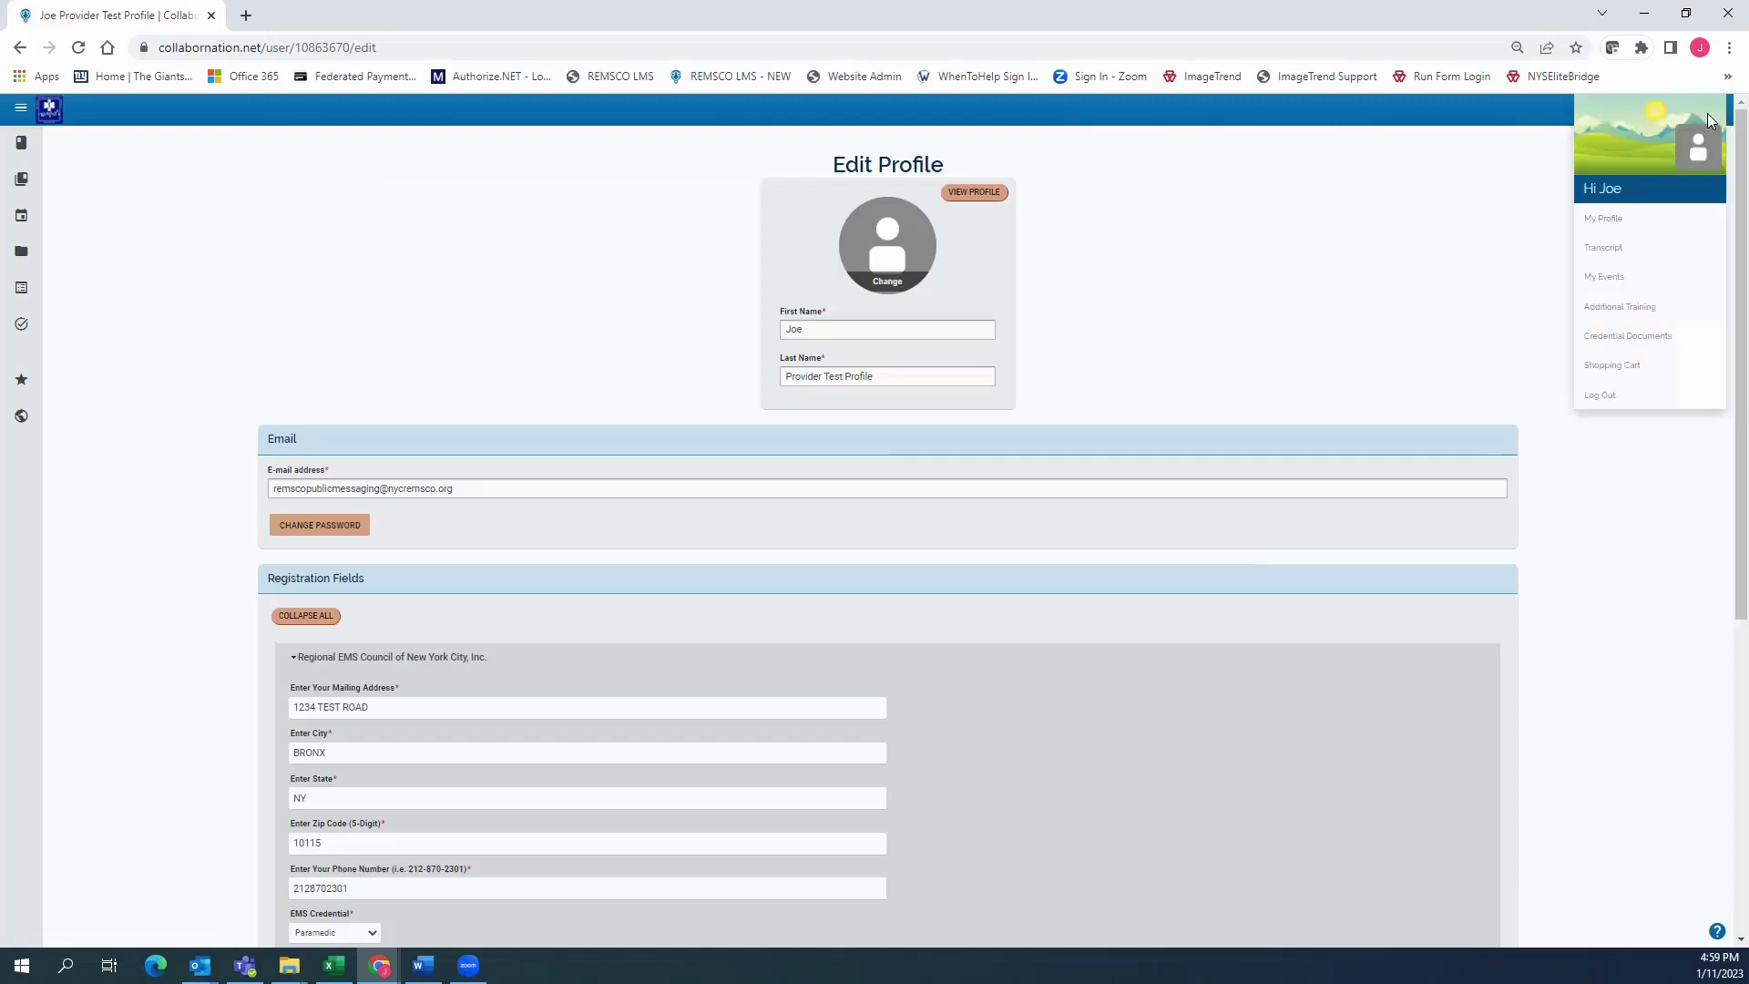
left_click(1459, 255)
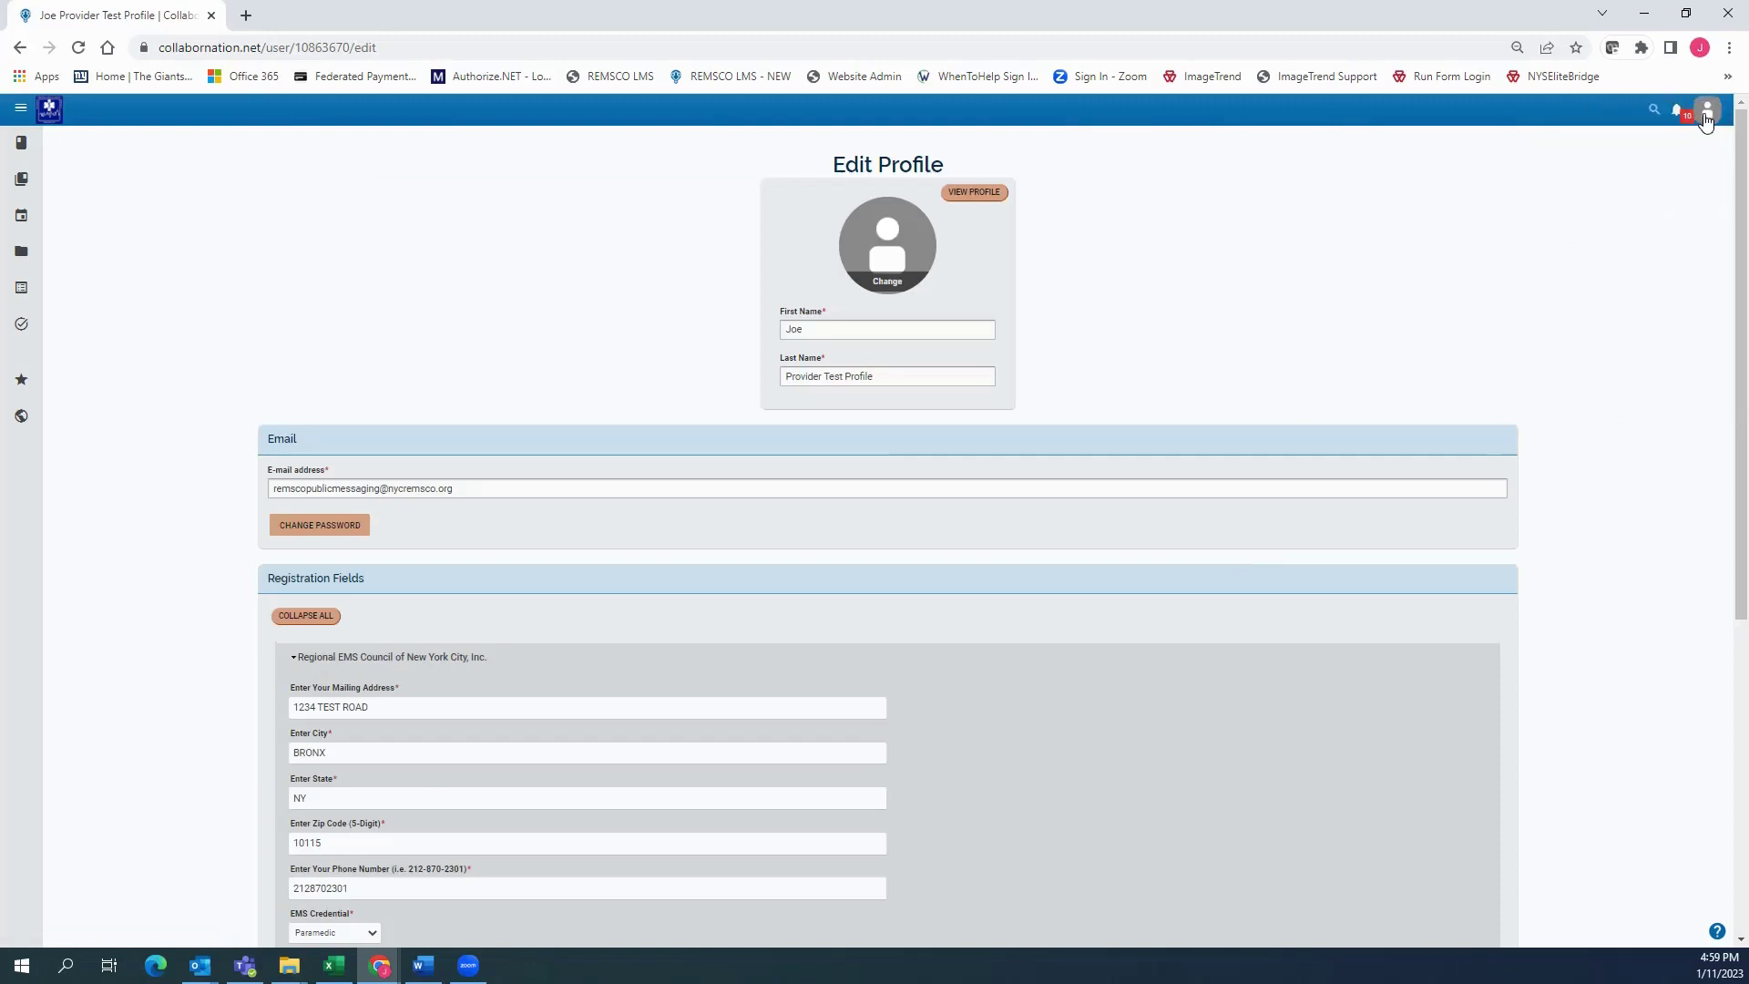
left_click(1709, 120)
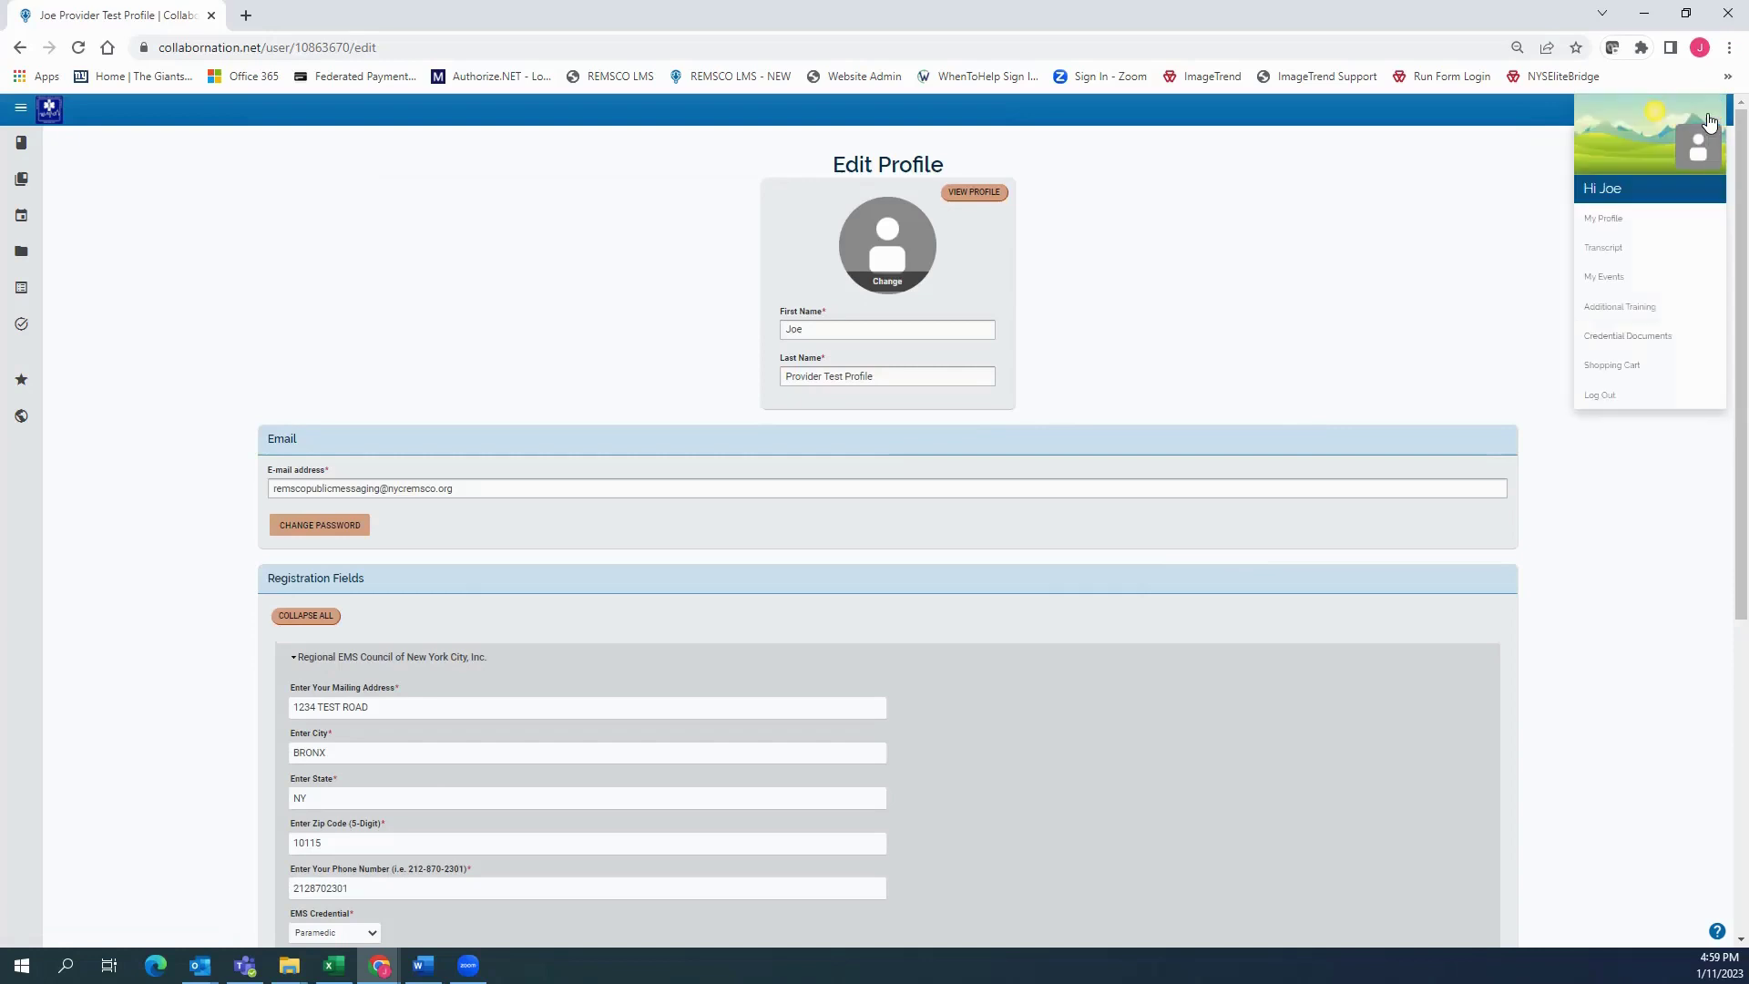
Open the Transcript and highlight the learner details and the 2022 ALS Protocol Update record
left_click(1619, 257)
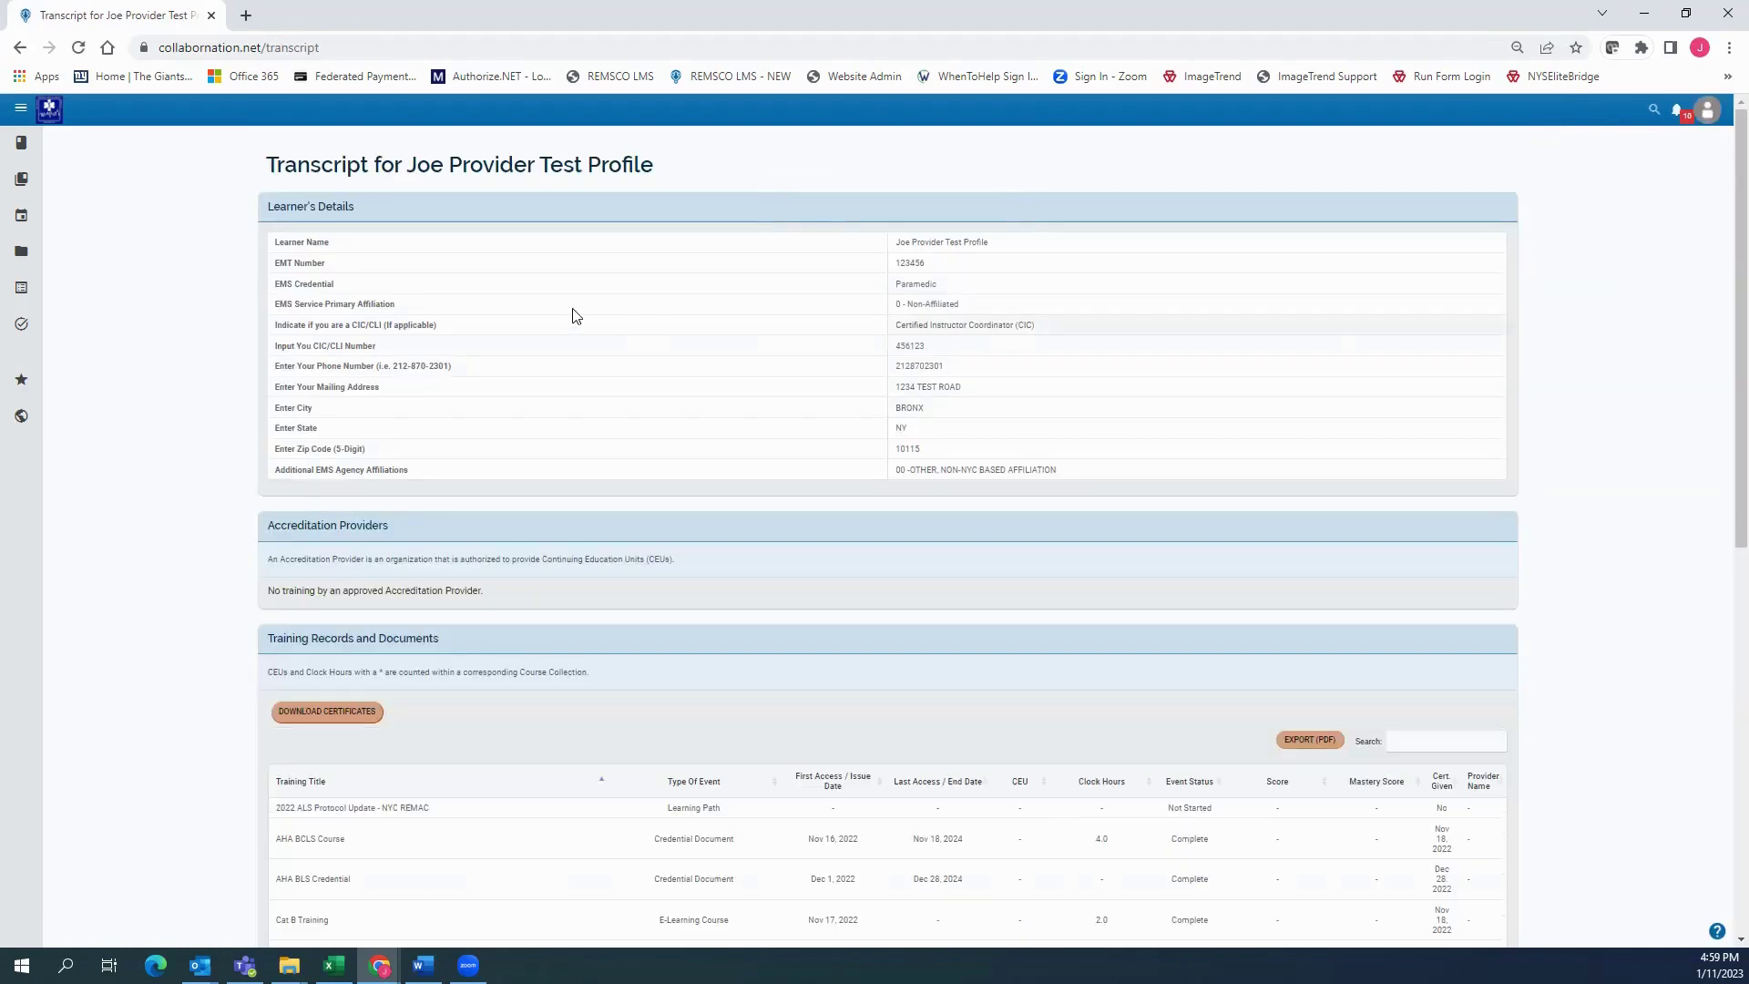
left_click_drag(343, 229, 301, 246)
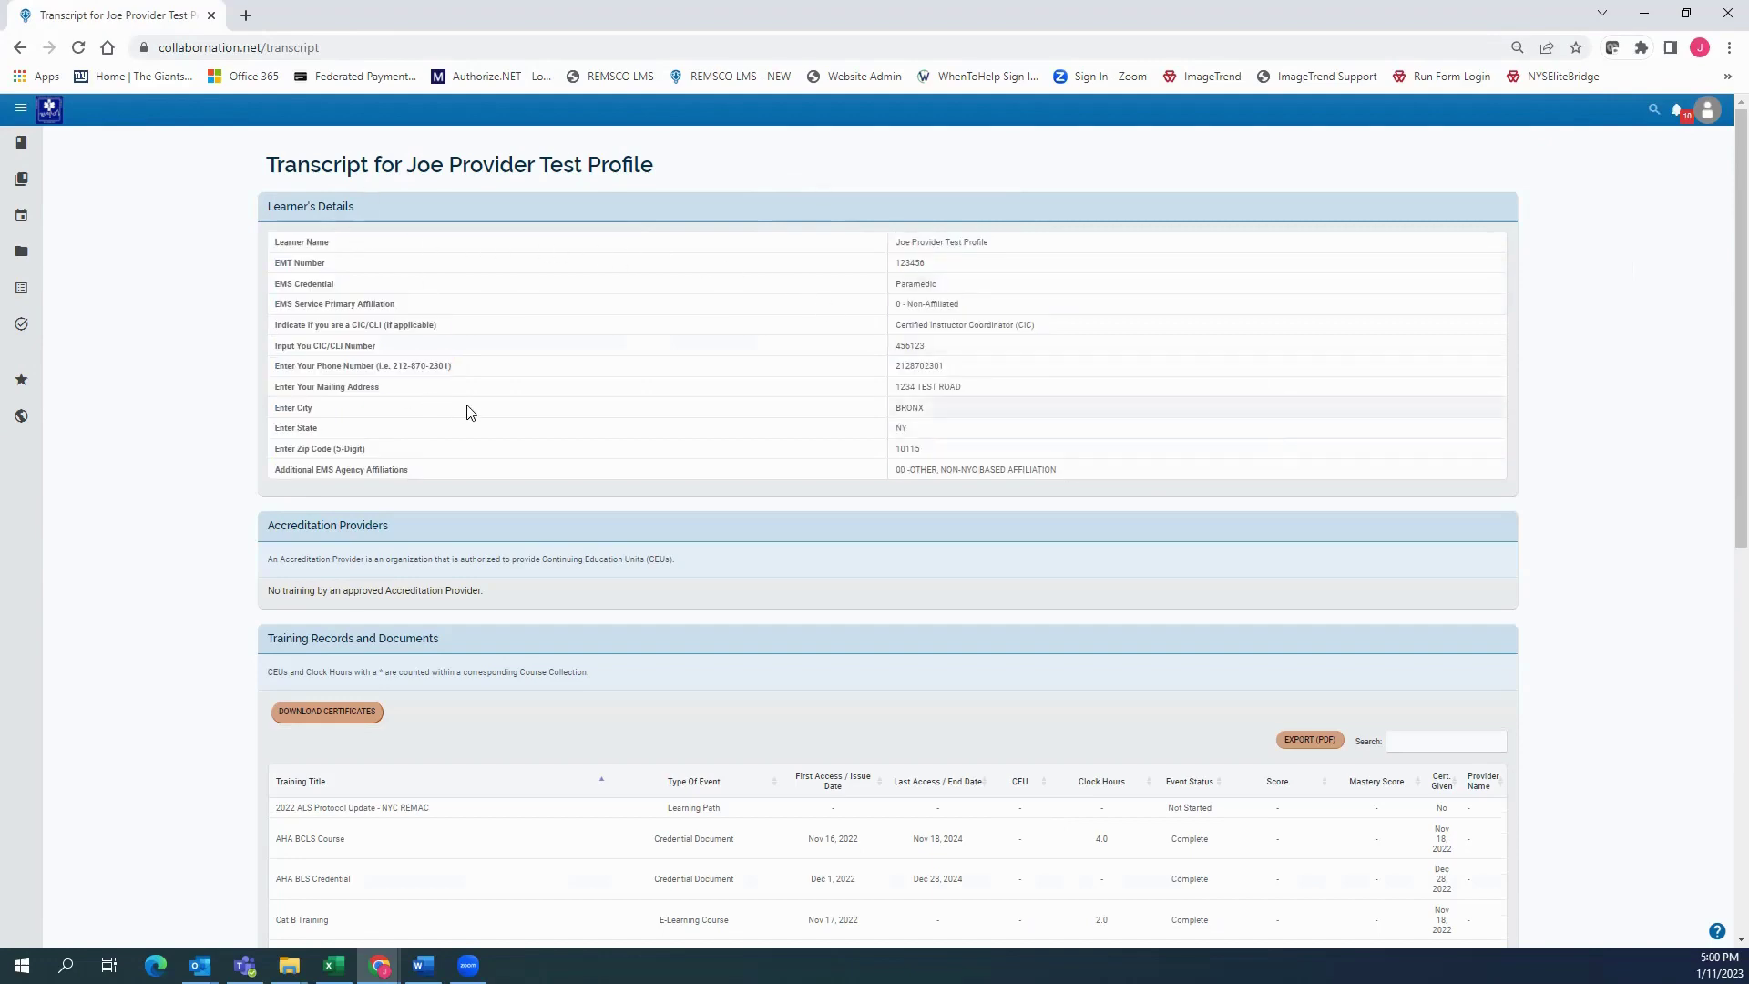
scroll(468, 410, "down", 5)
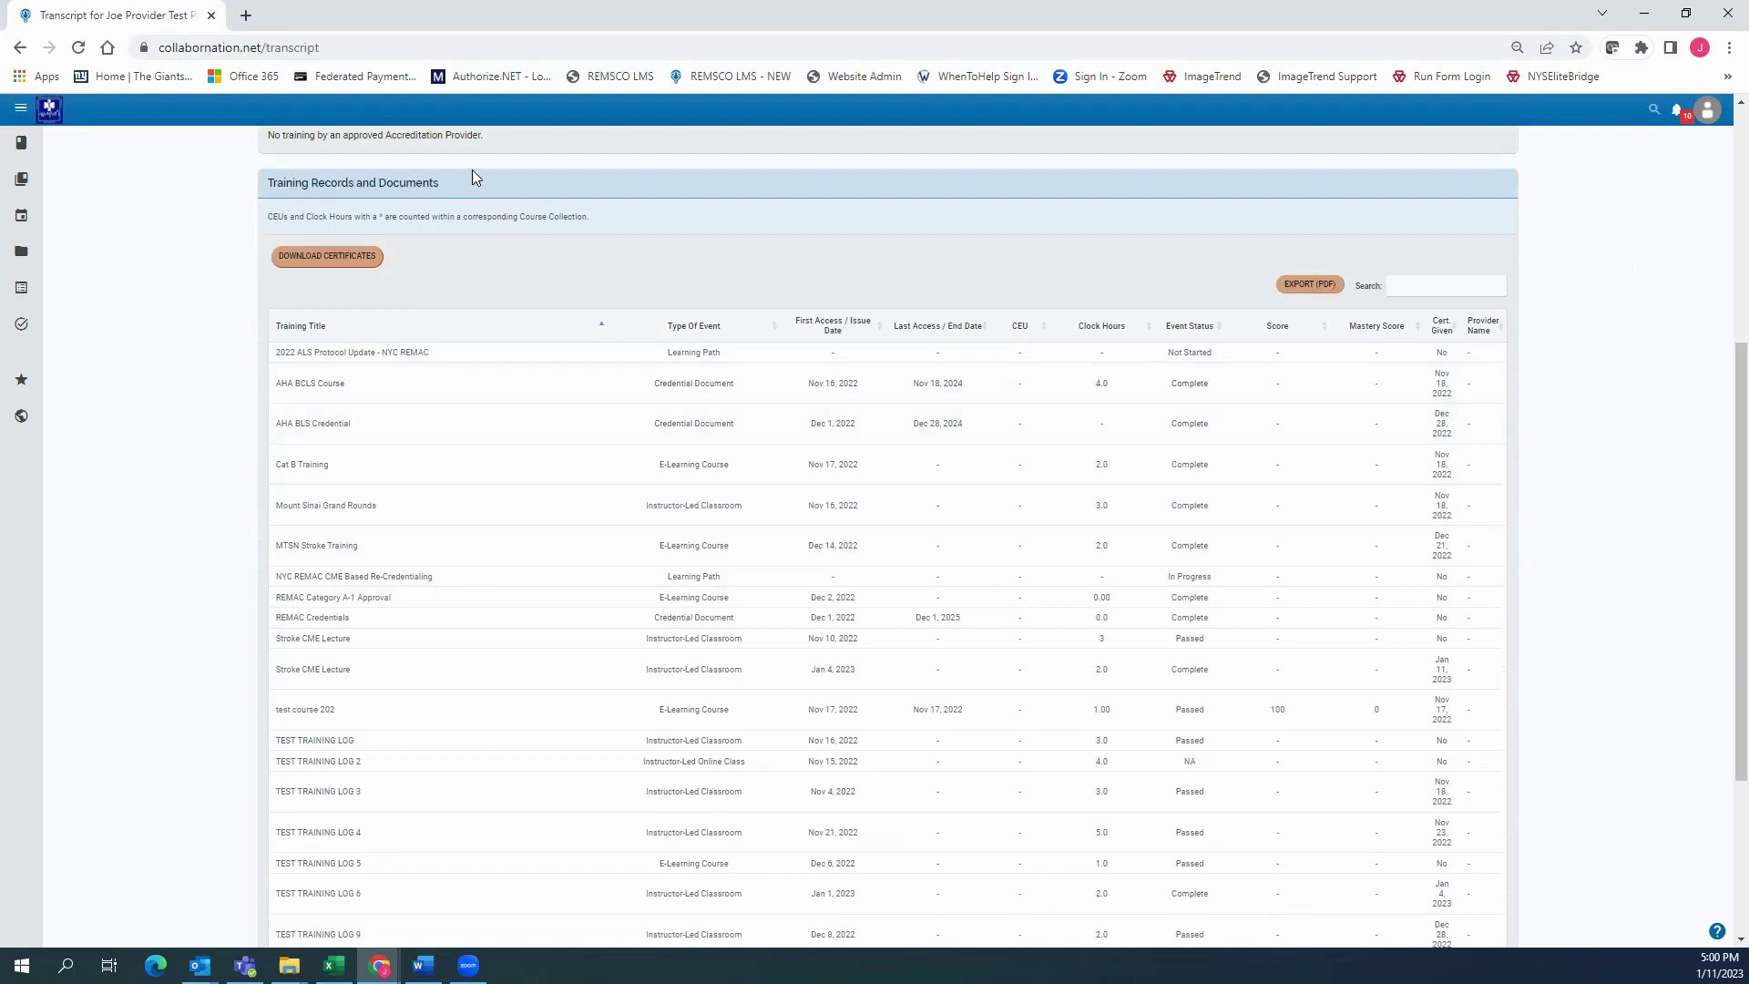
scroll(656, 406, "down", 1)
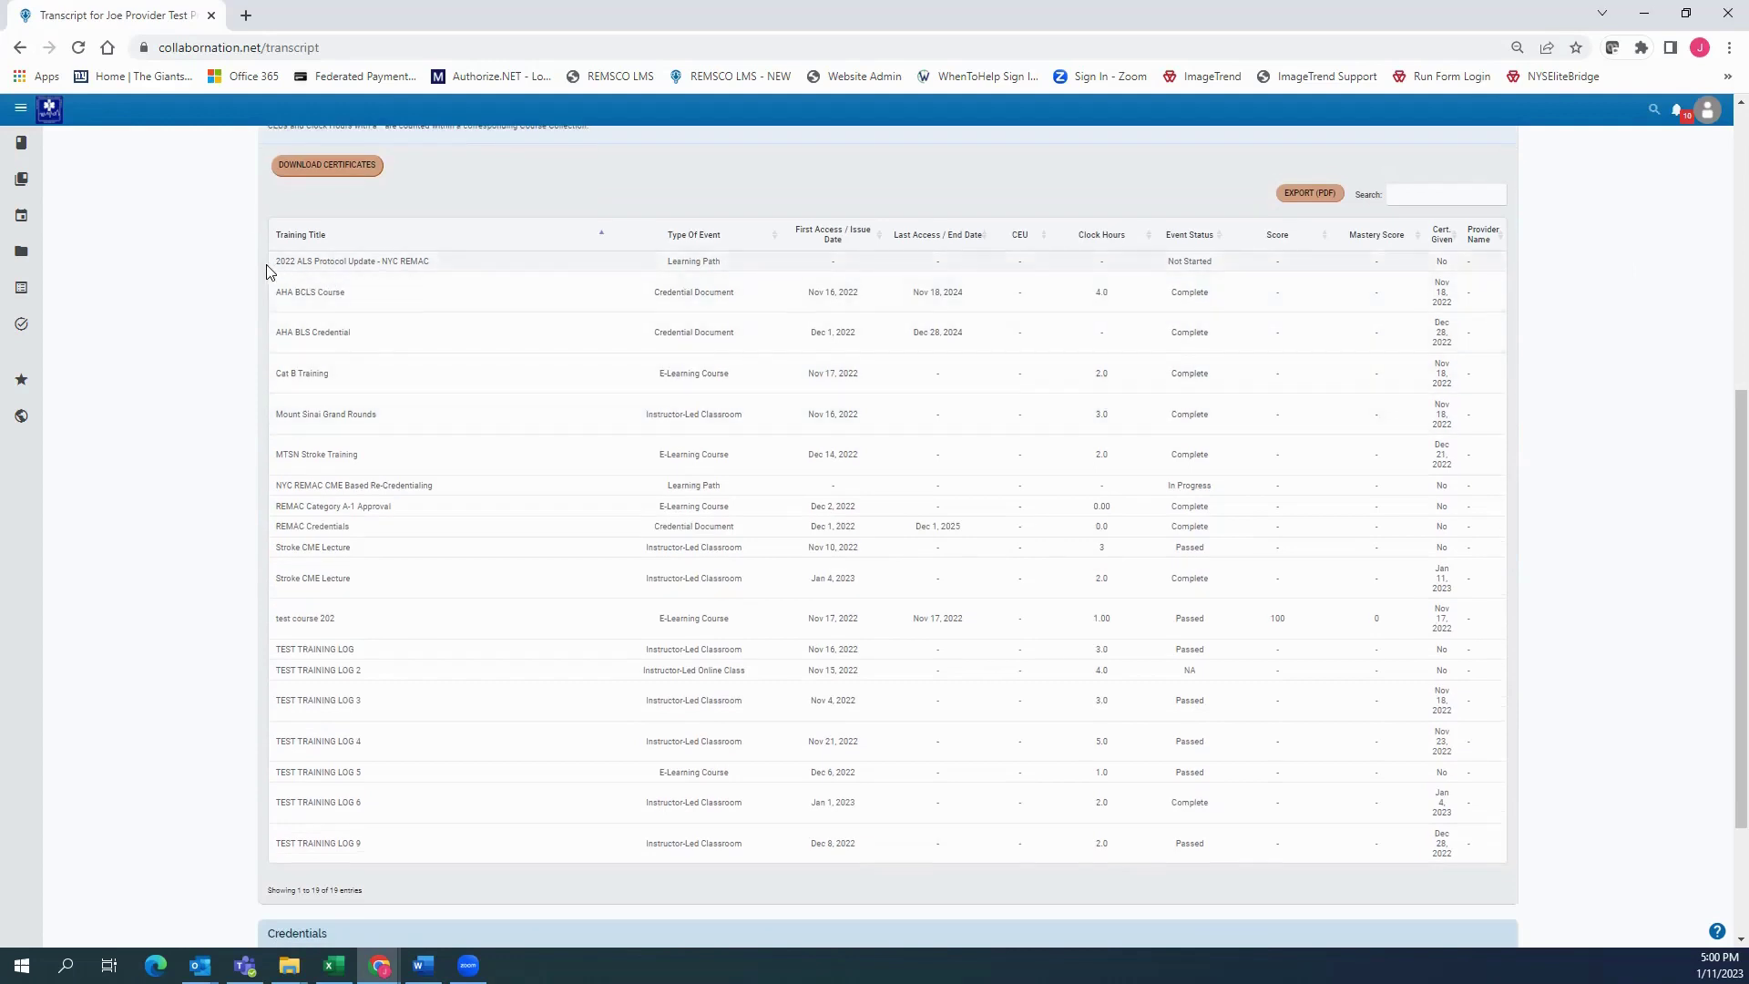
left_click_drag(267, 271, 1483, 273)
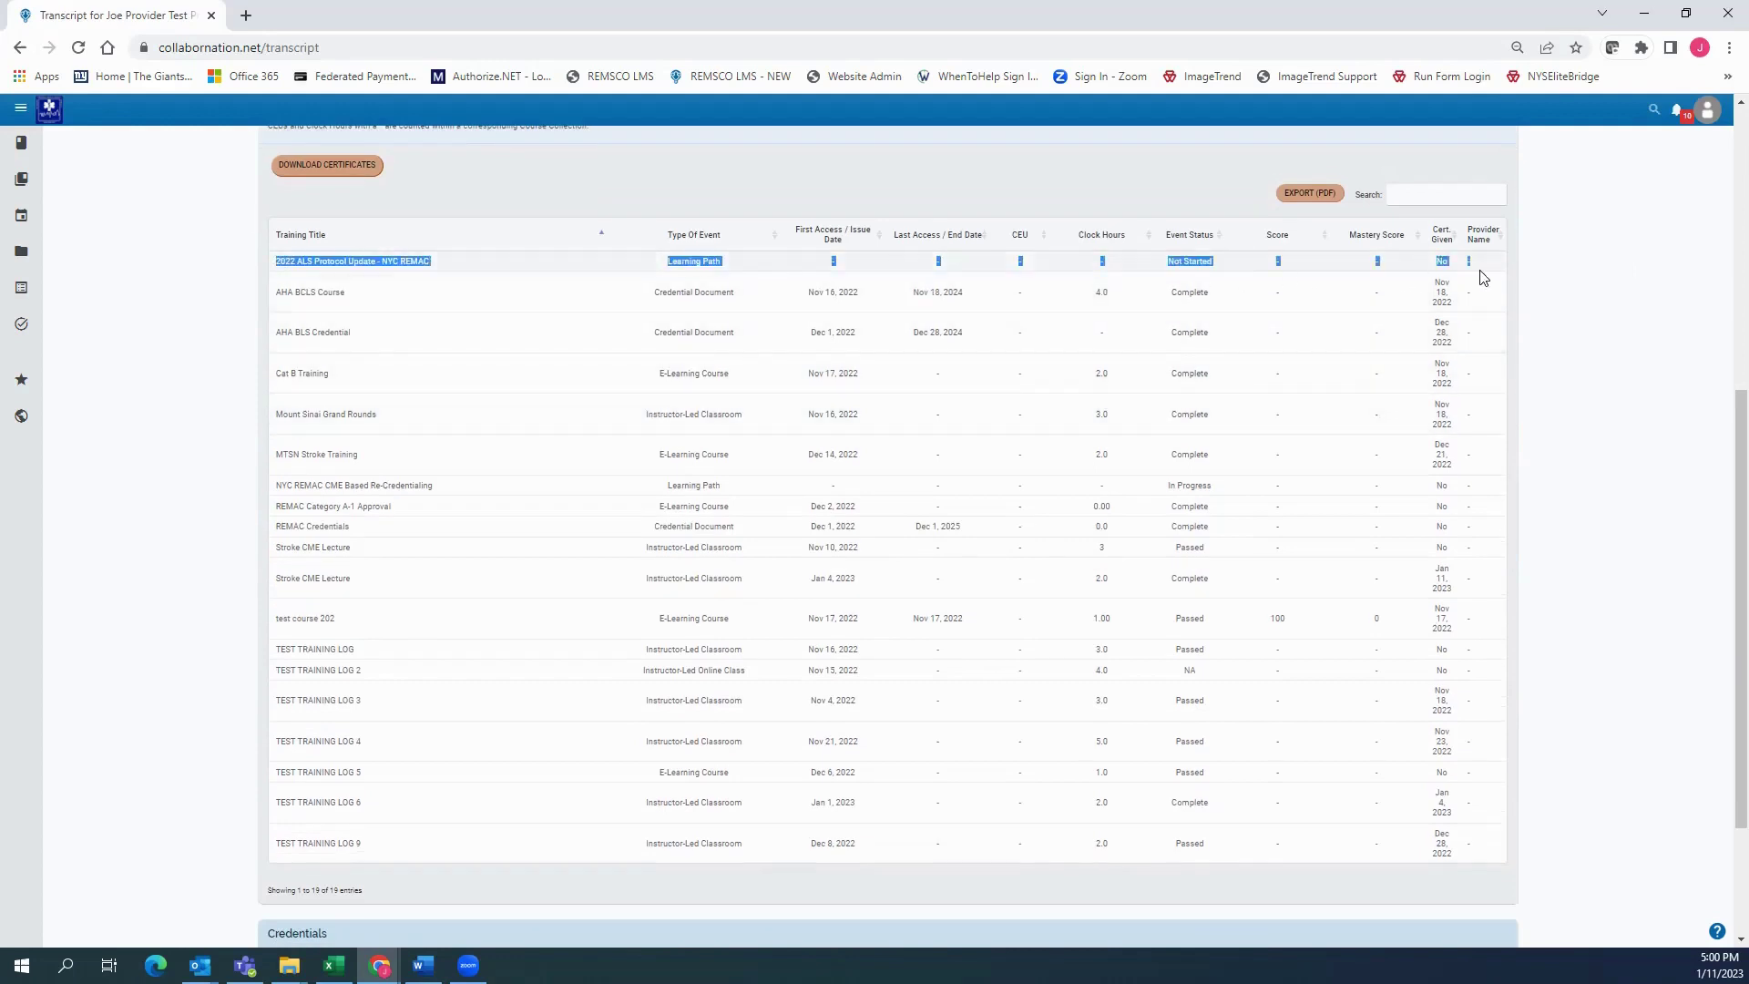
left_click(447, 319)
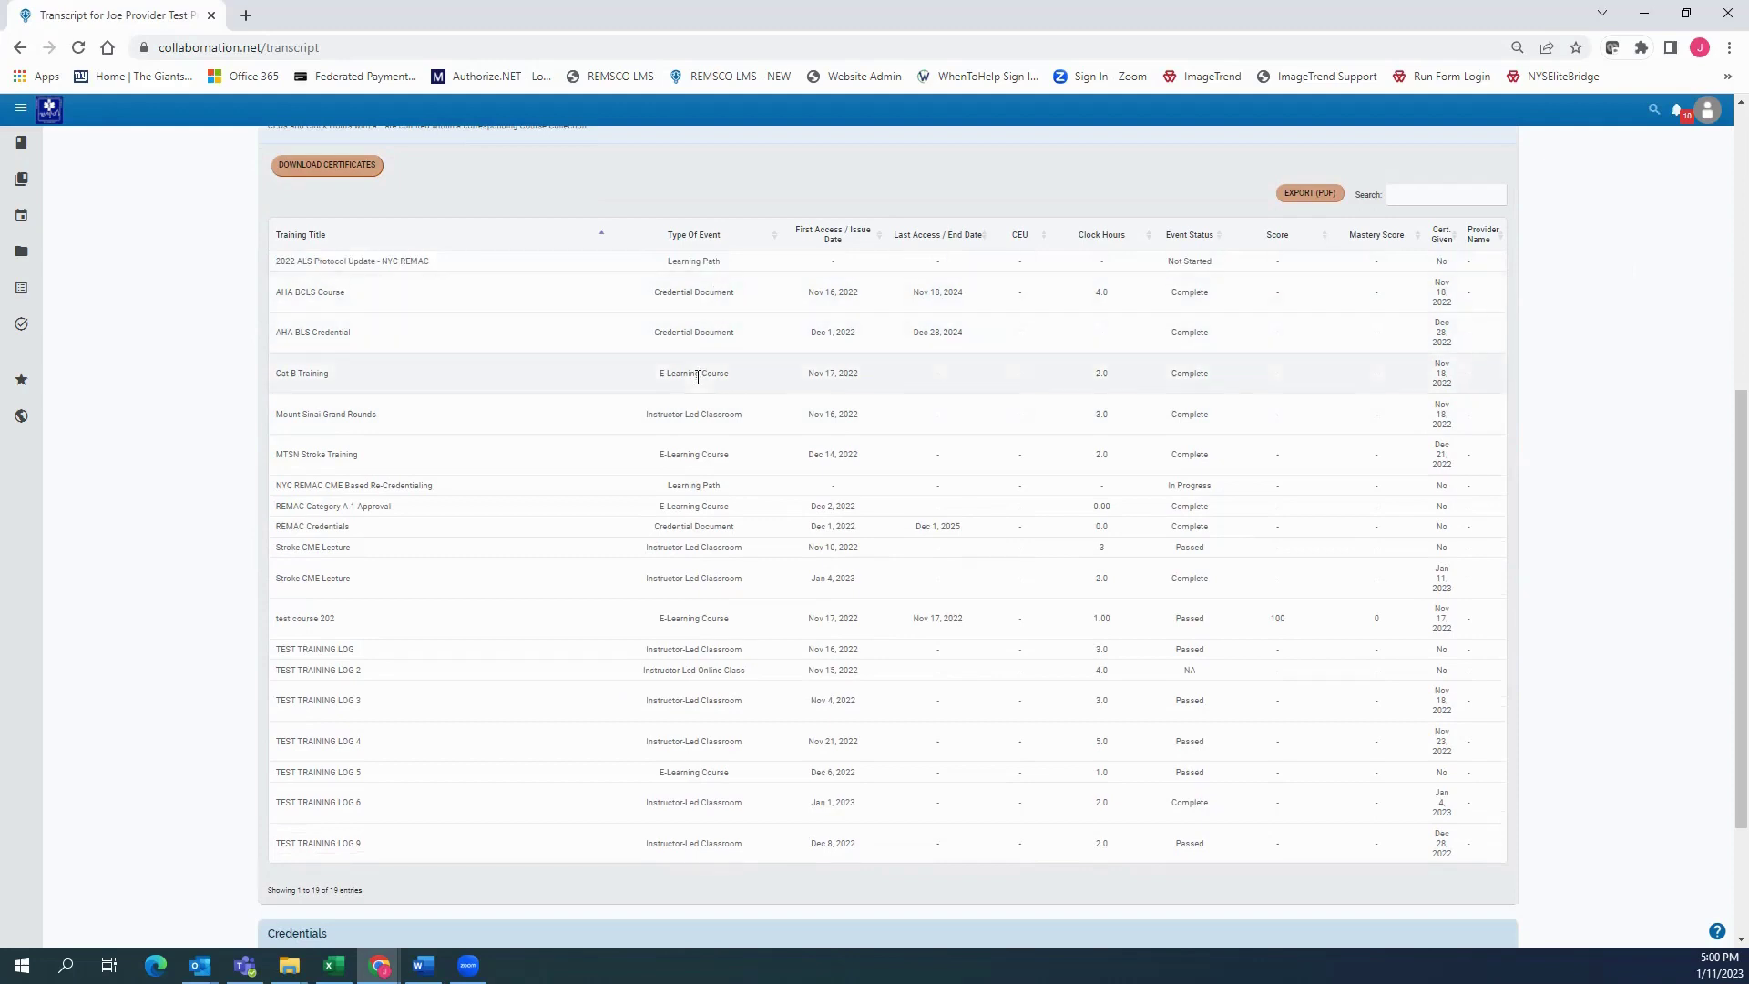
Highlight the Cat B Training, two AHA credential and Mount Sinai Grand Rounds records
left_click_drag(875, 376, 272, 376)
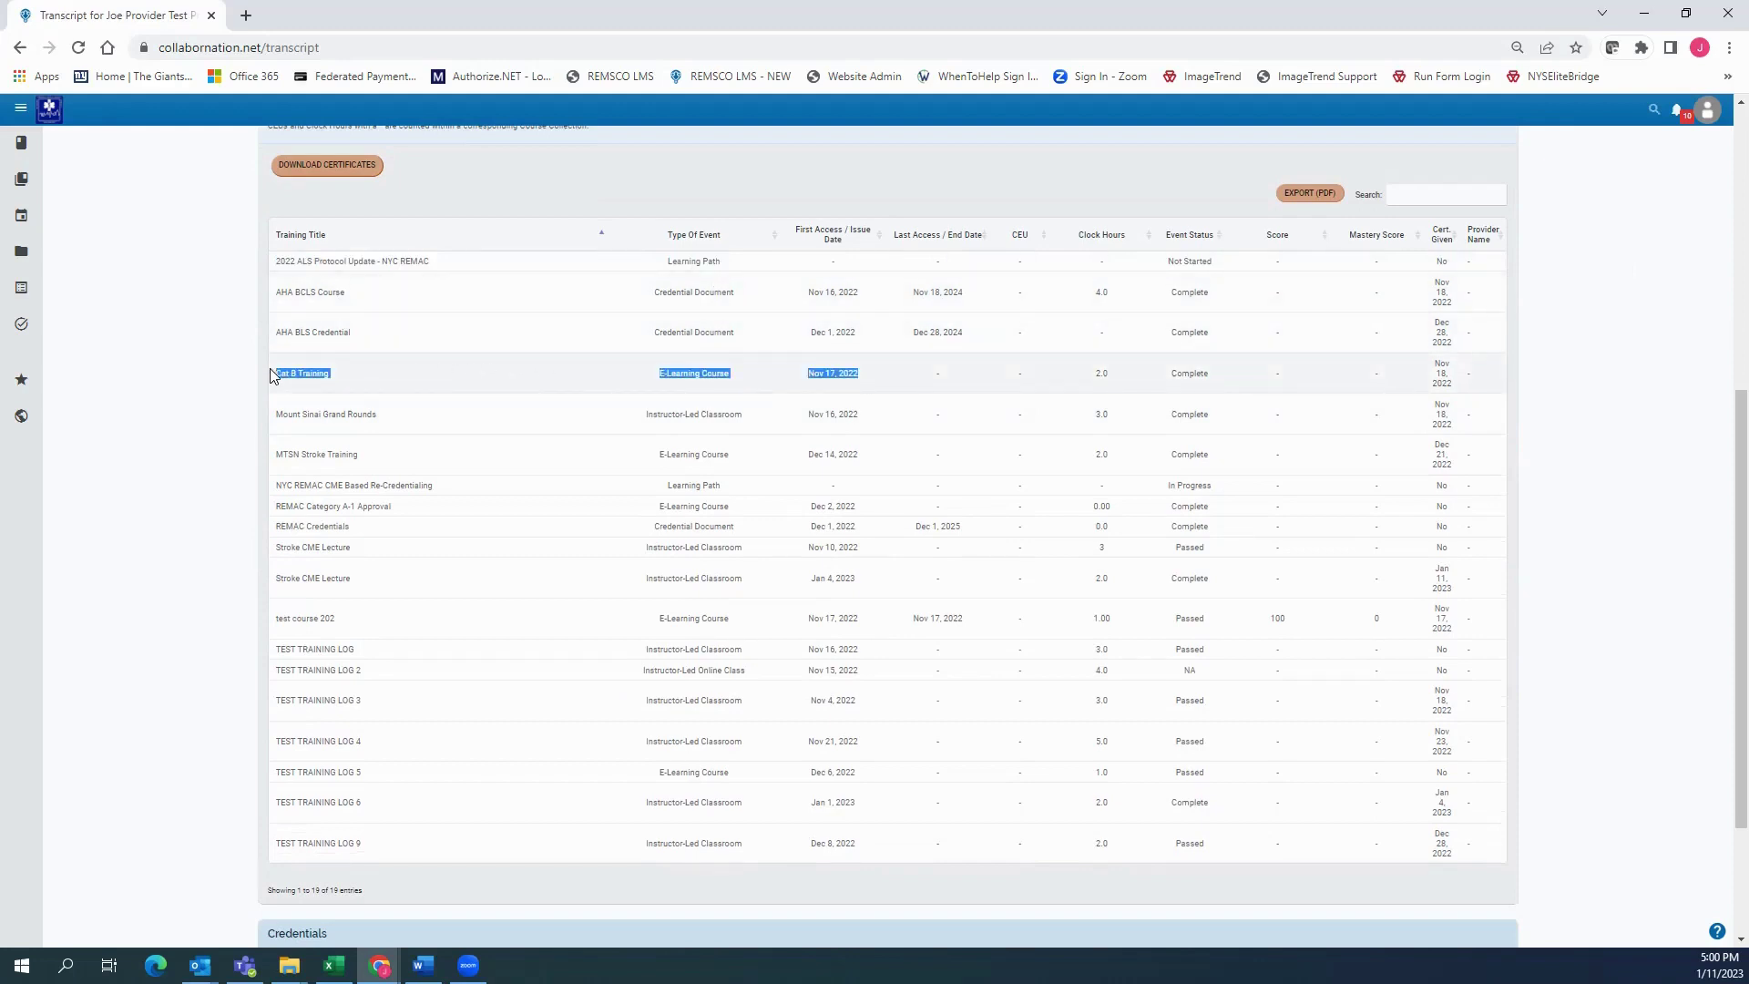
left_click(243, 340)
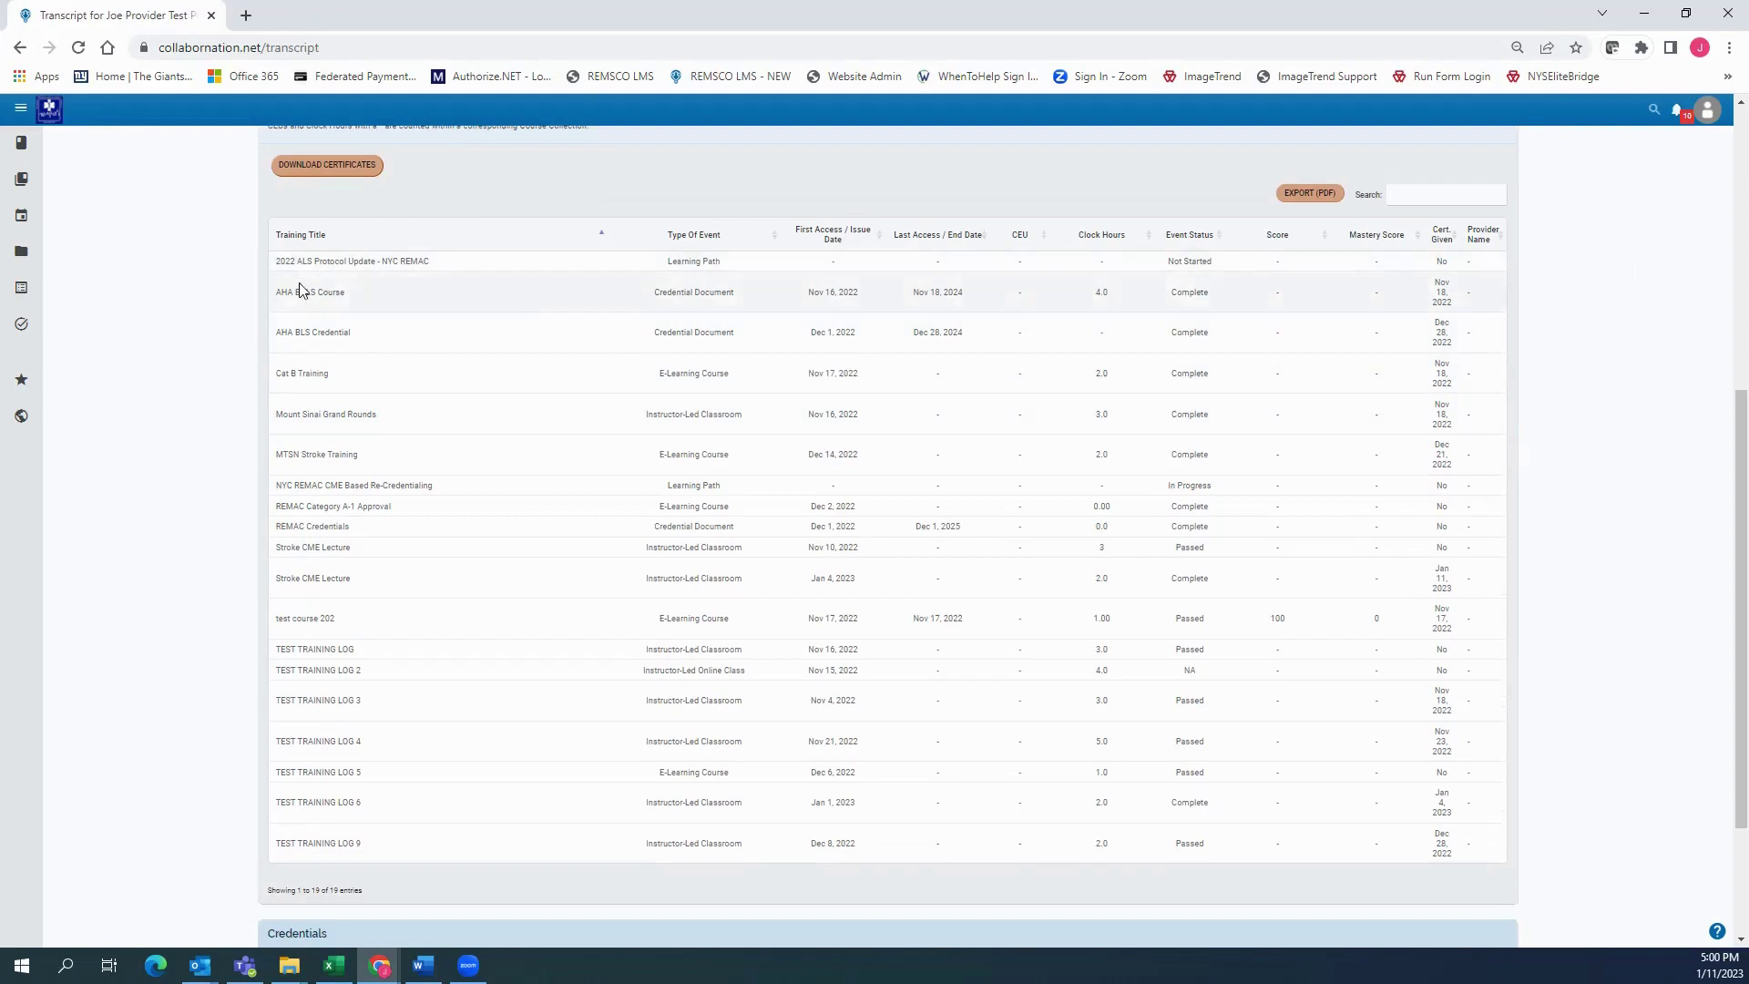
left_click_drag(285, 292, 1471, 343)
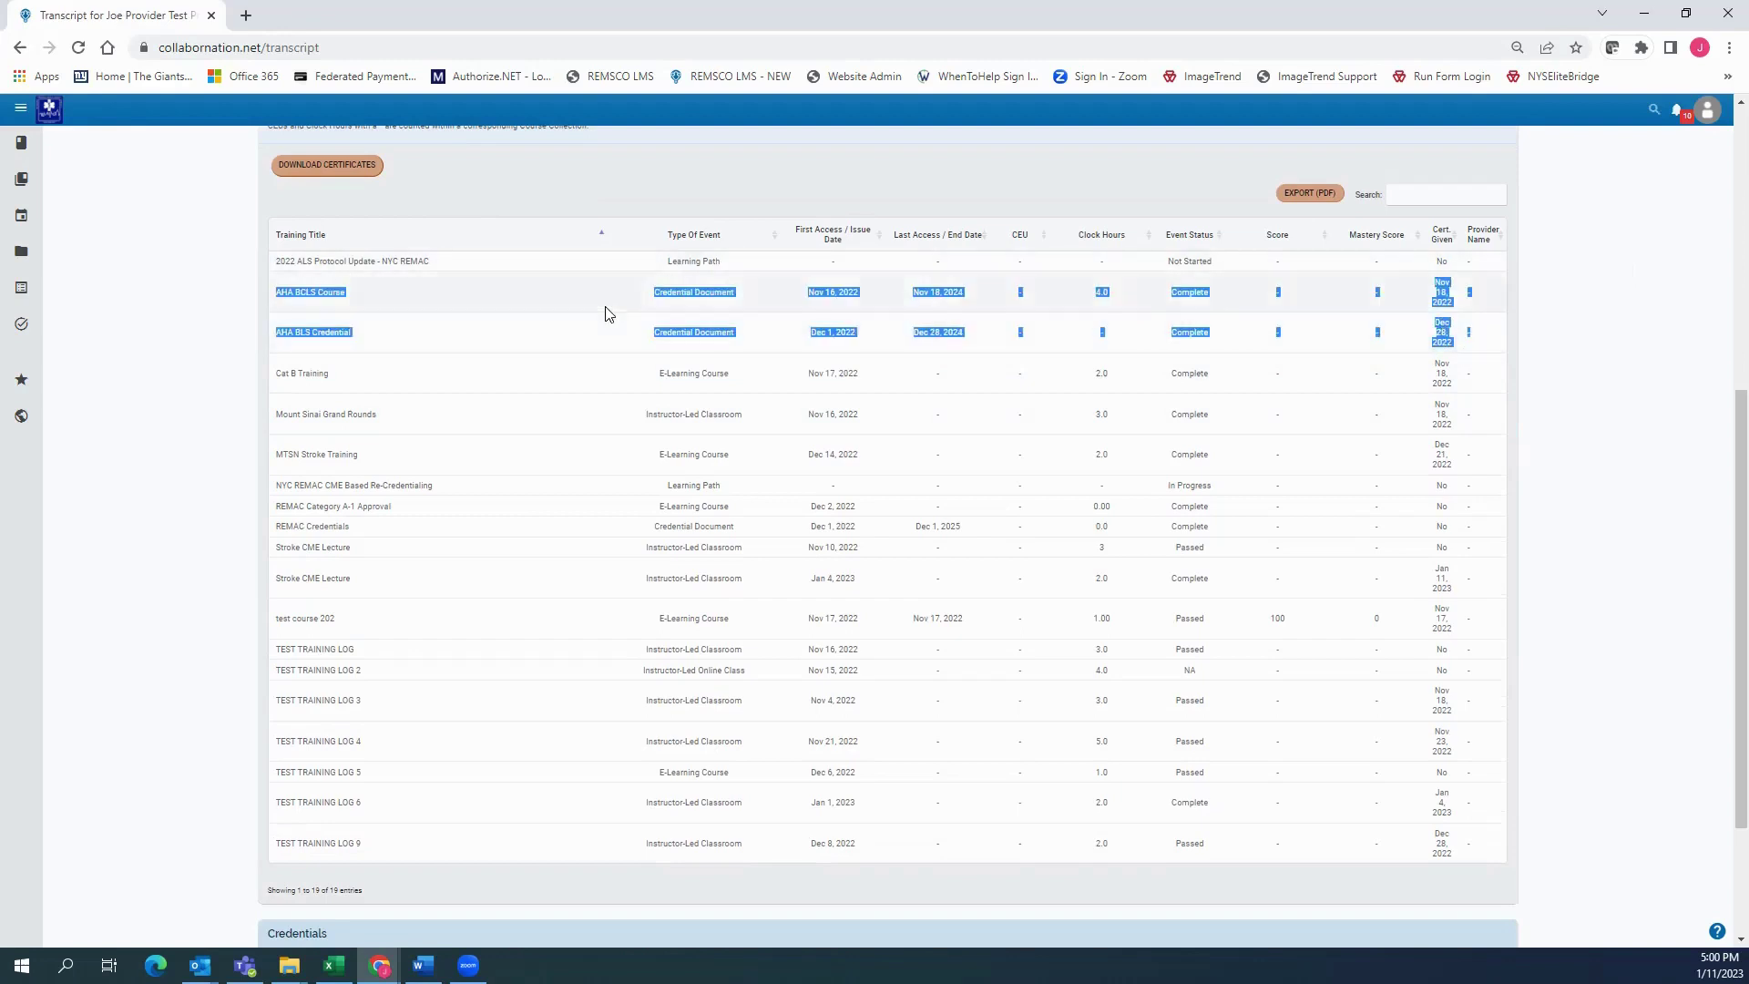
scroll(340, 390, "down", 1)
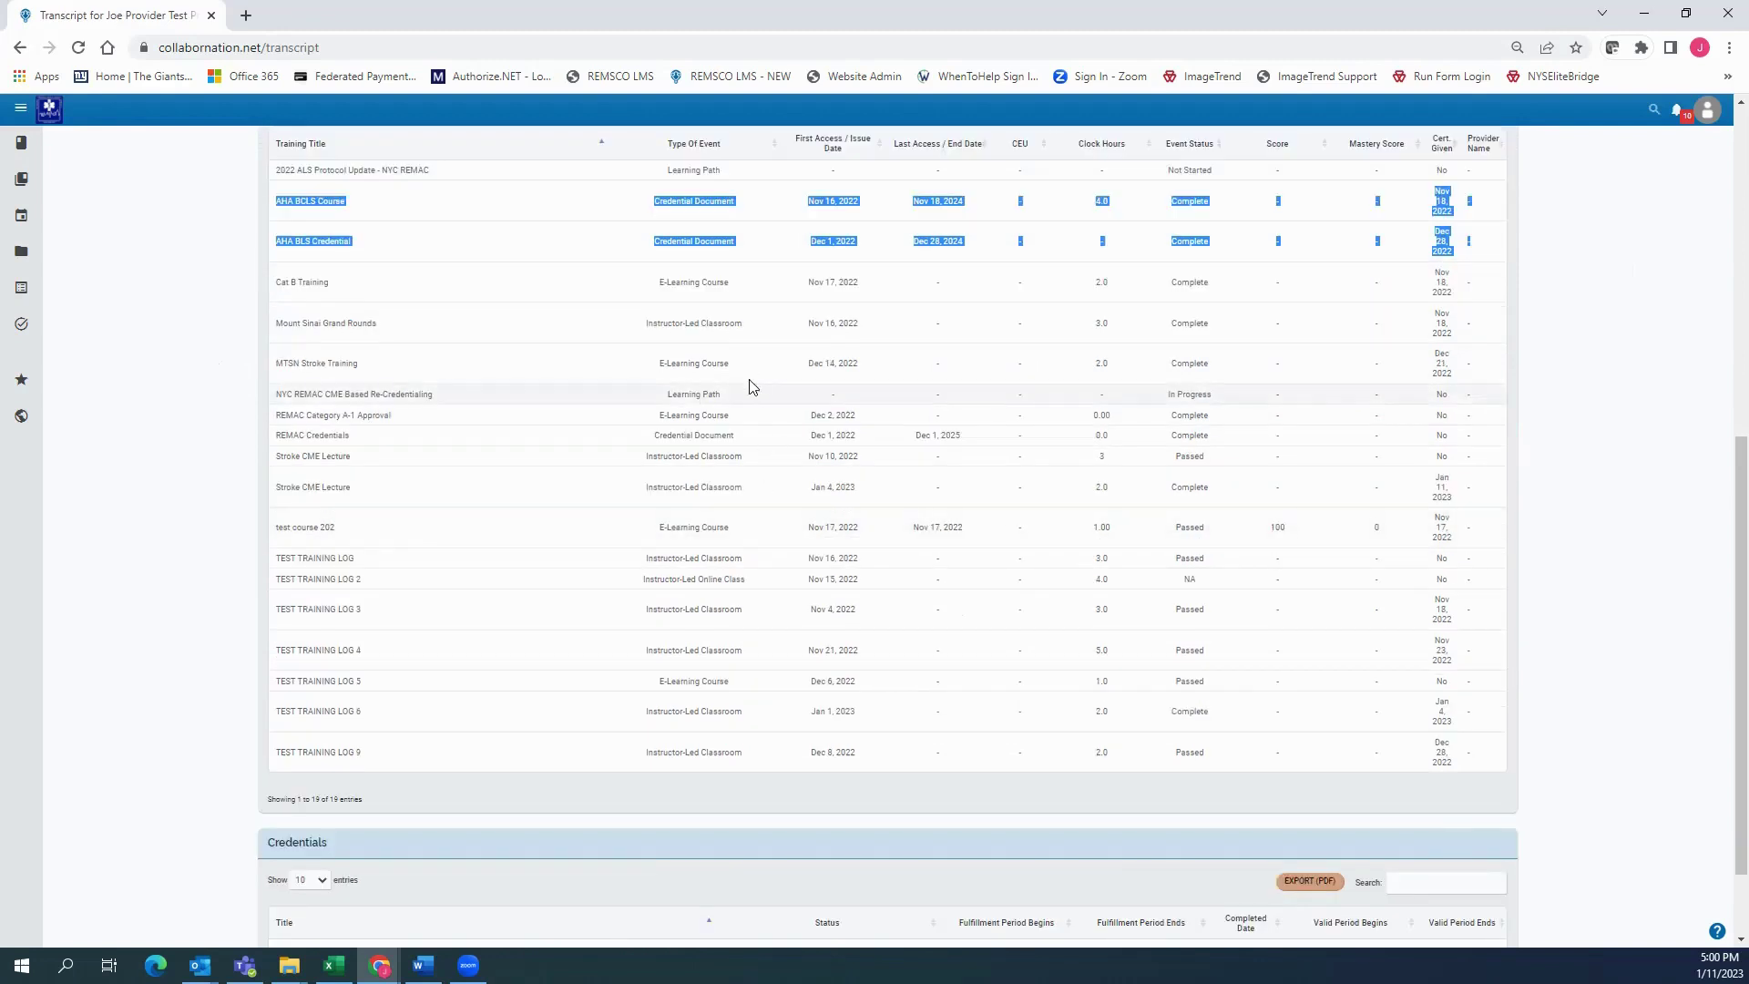
mouse_move(273, 324)
left_mouse_down()
mouse_move(1561, 364)
mouse_move(1382, 331)
mouse_move(275, 336)
left_mouse_up()
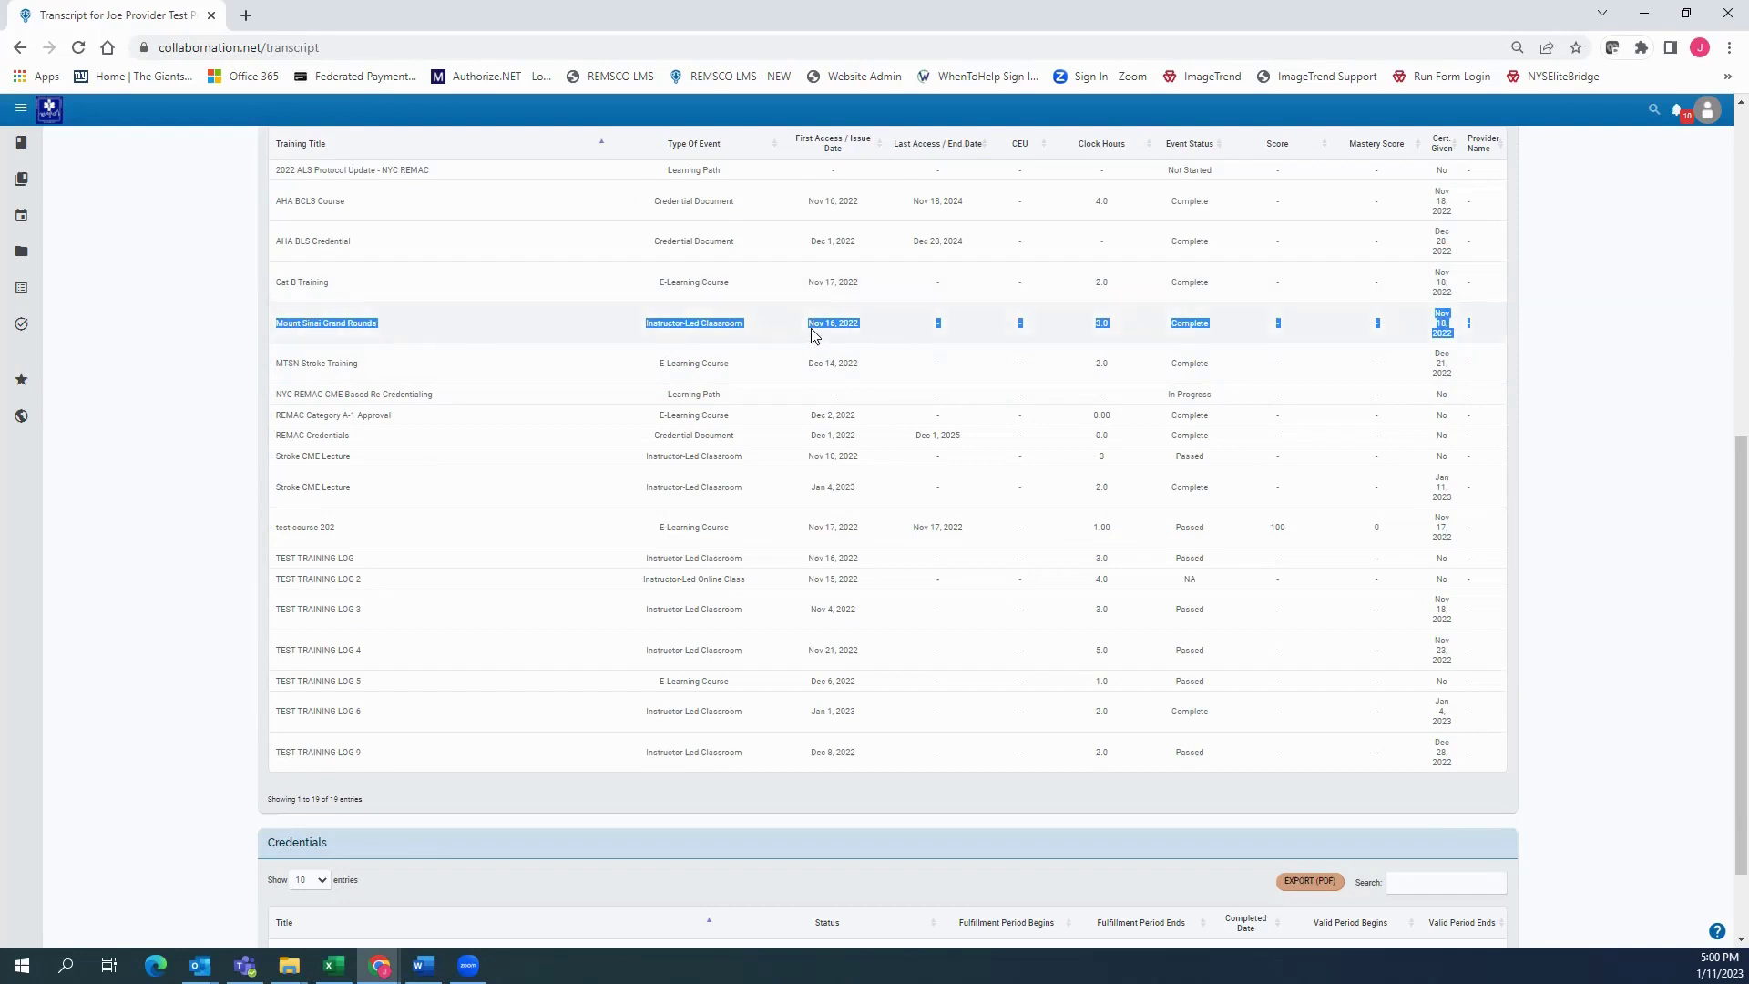
left_click(524, 425)
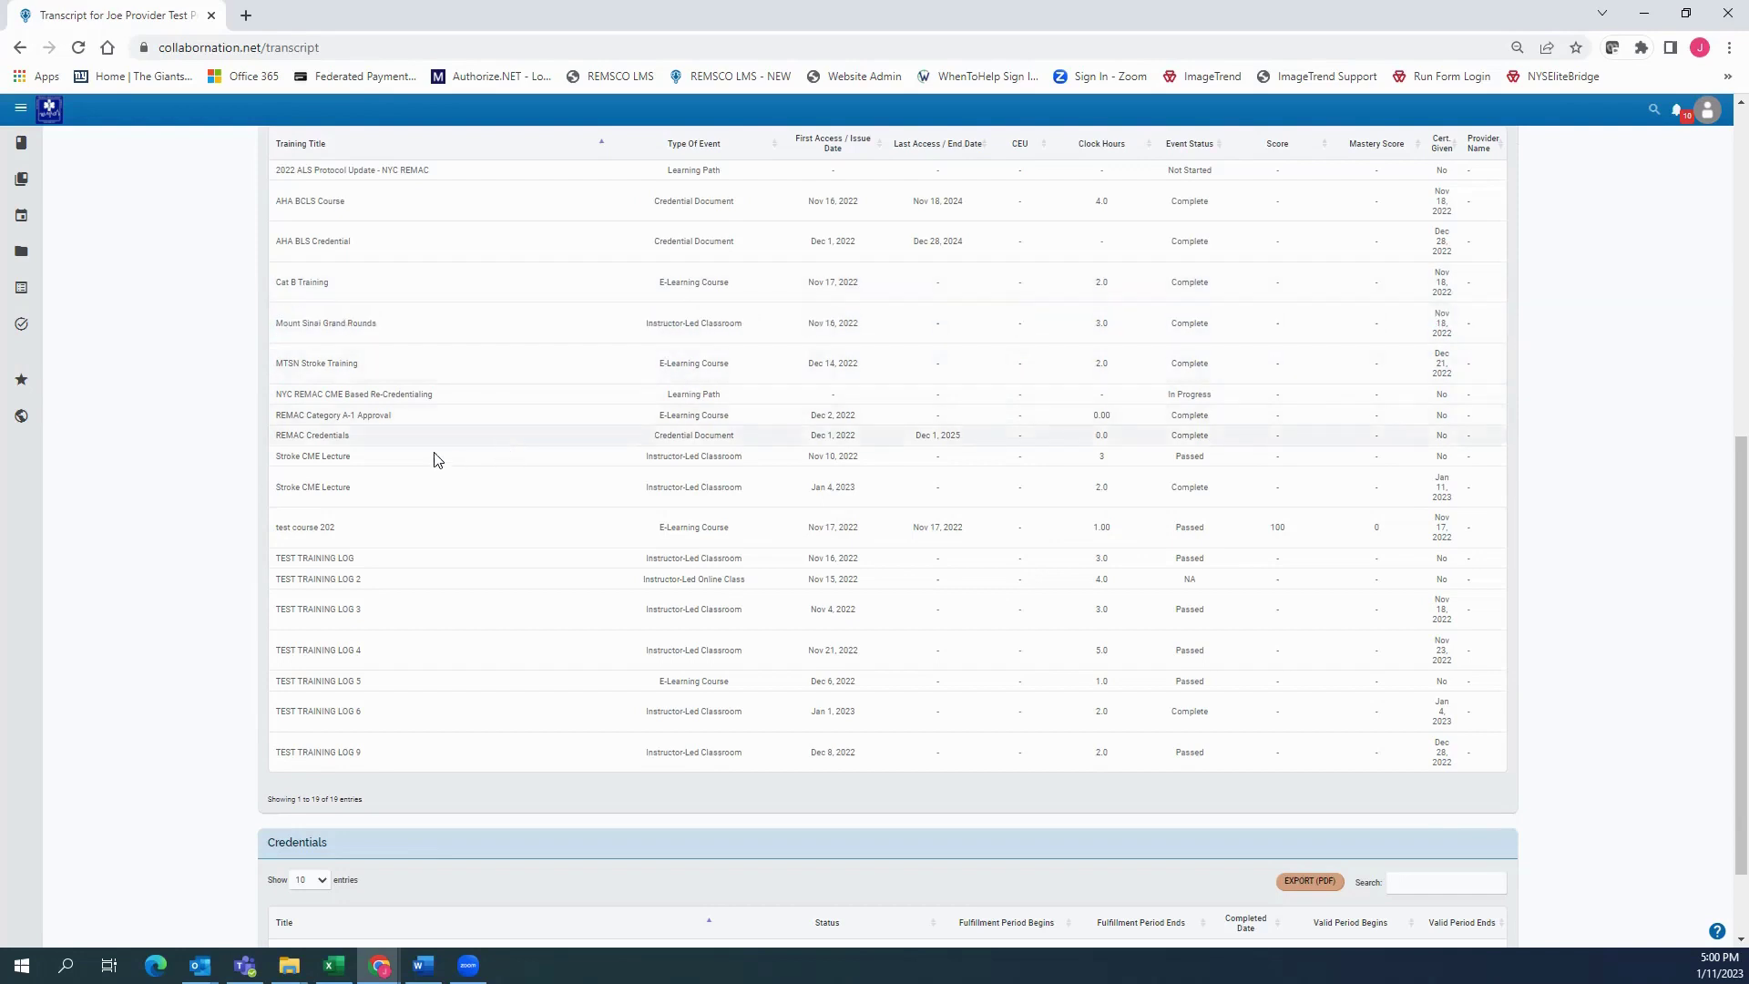
Highlight the REMAC Category A-1 Approval entry in the Training Records table
left_click_drag(273, 416, 1472, 418)
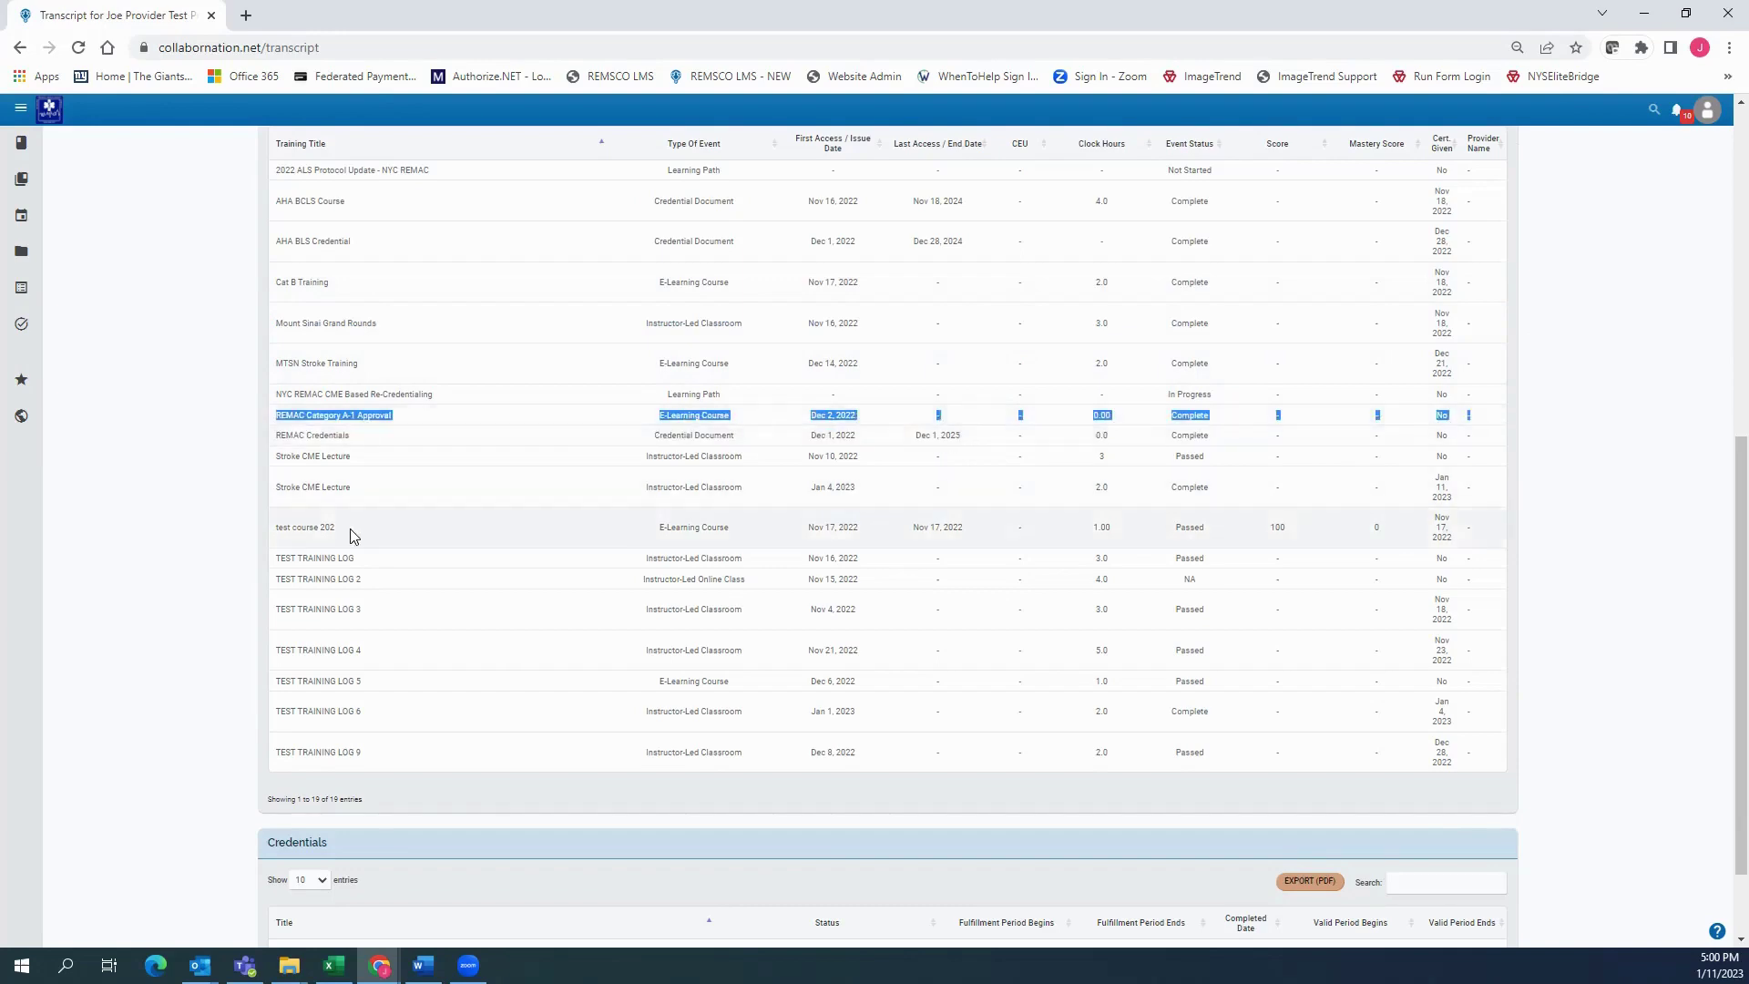
scroll(350, 528, "up", 2)
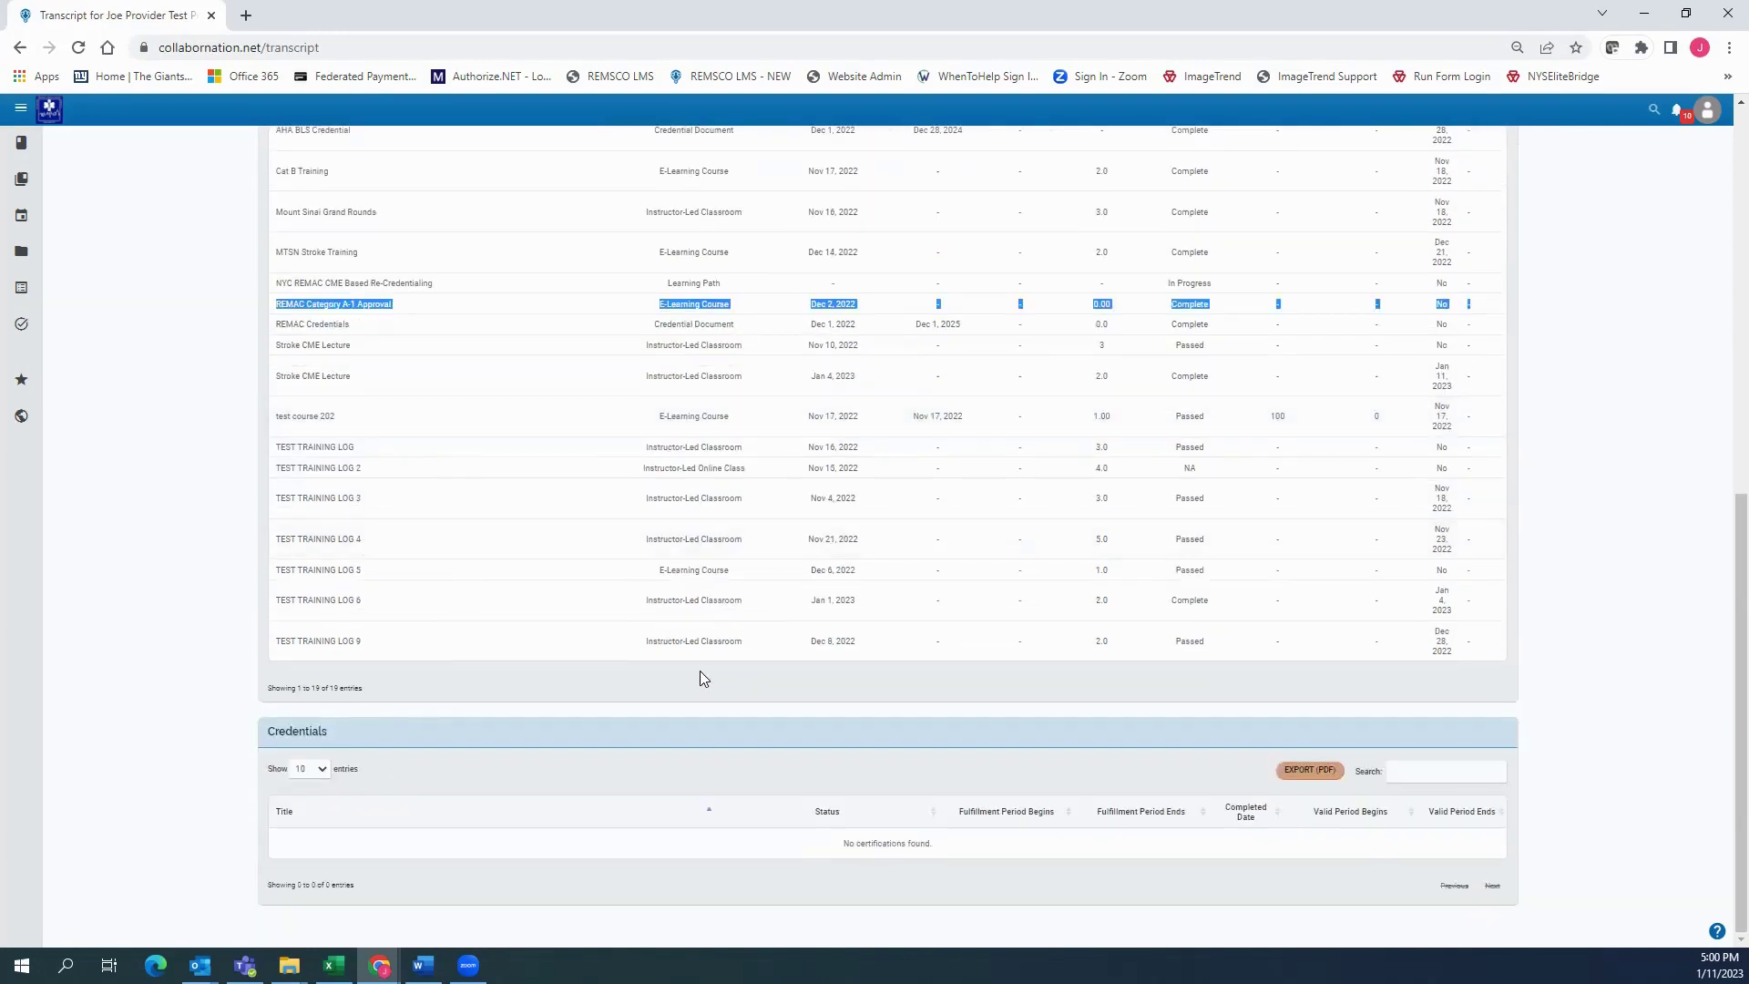
scroll(702, 667, "up", 2)
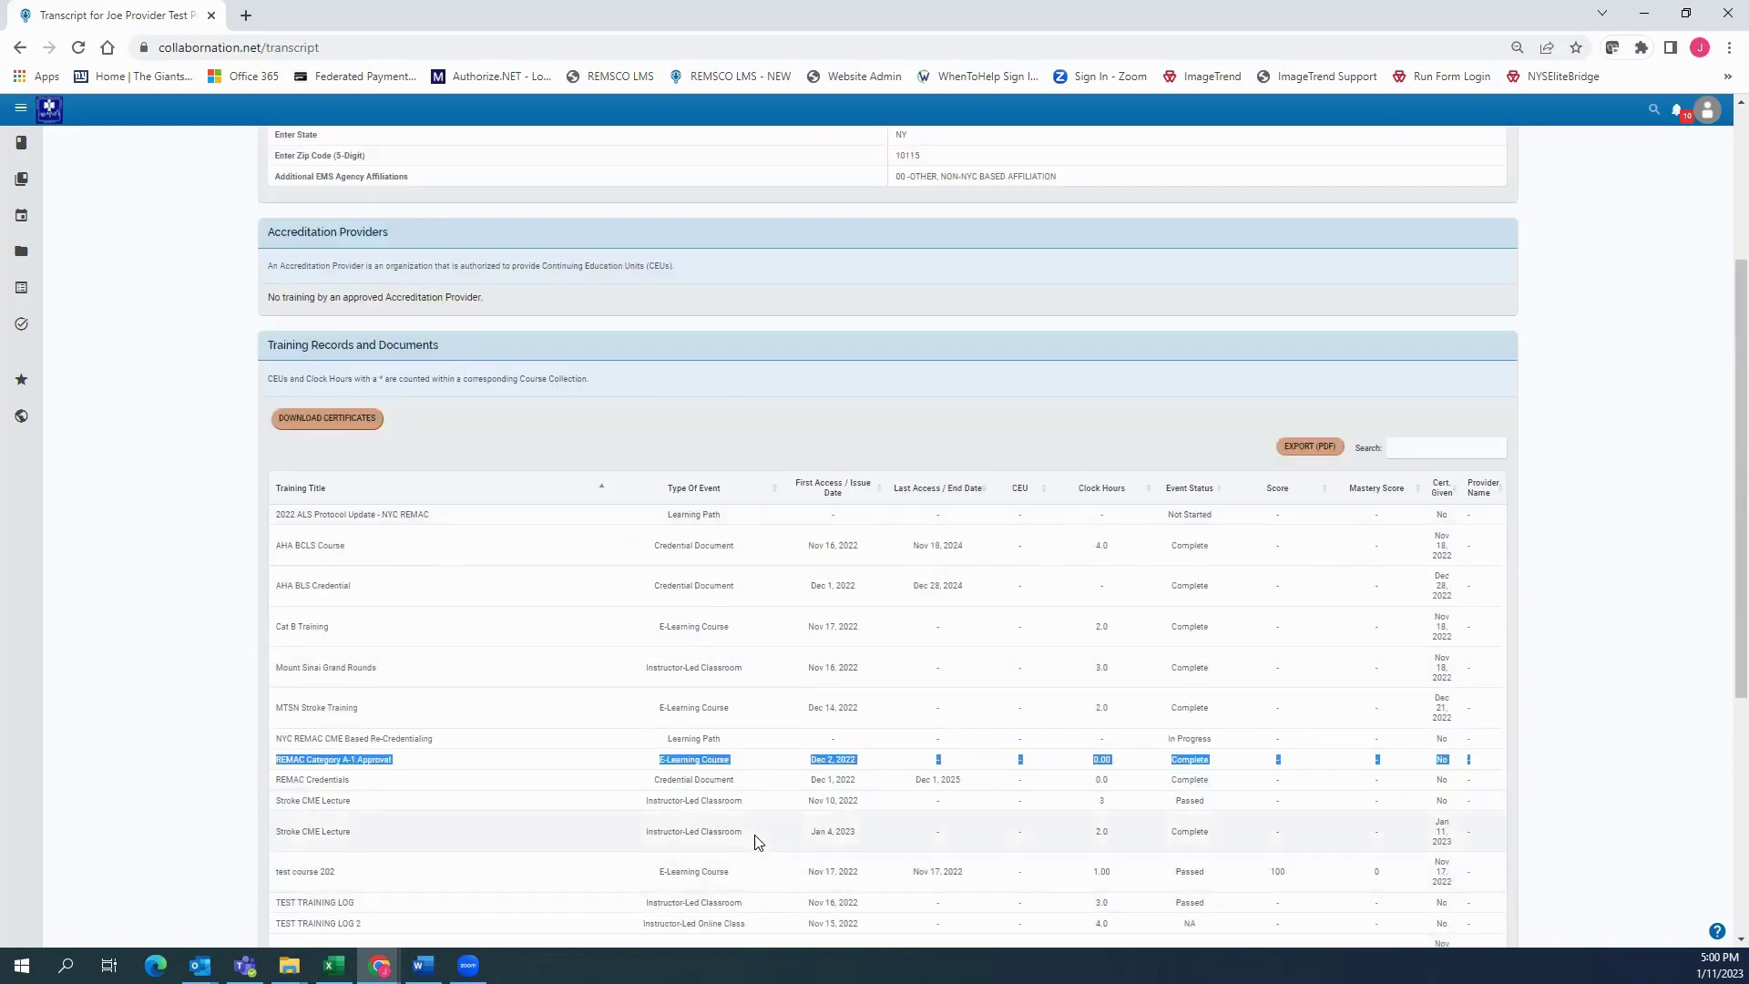
scroll(756, 839, "down", 2)
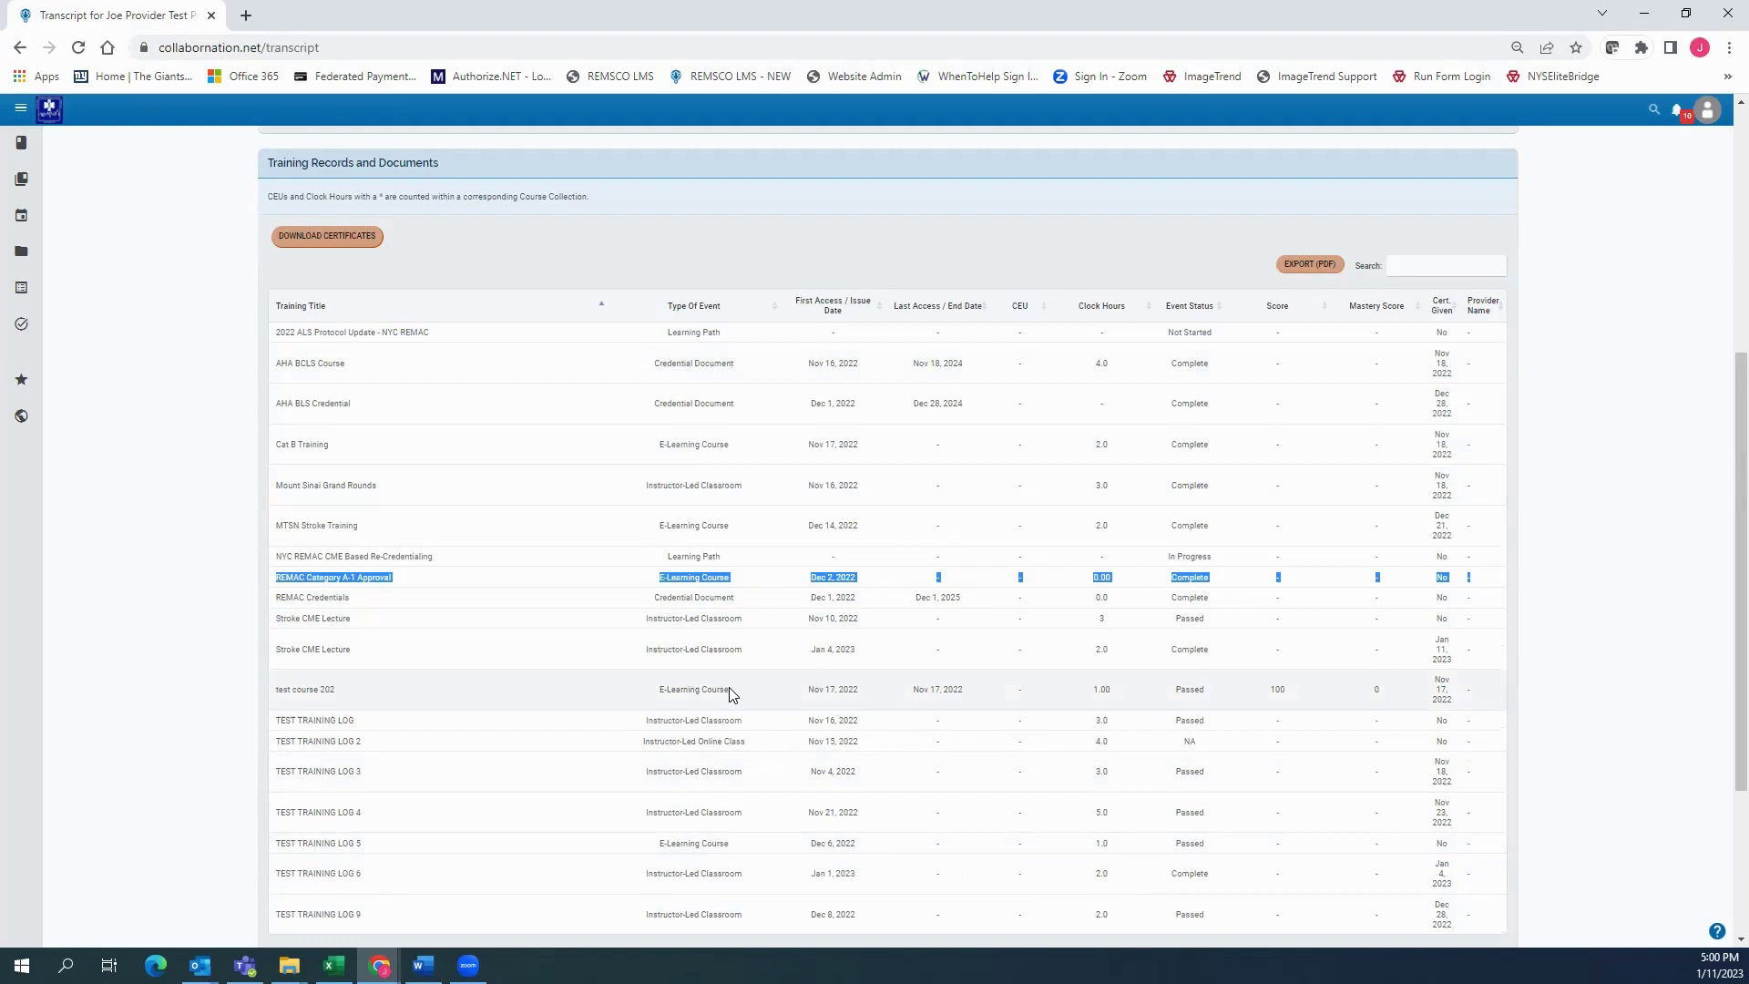
Scroll through the rest of the transcript, then open My Events from the avatar menu
left_click(794, 463)
scroll(795, 463, "up", 2)
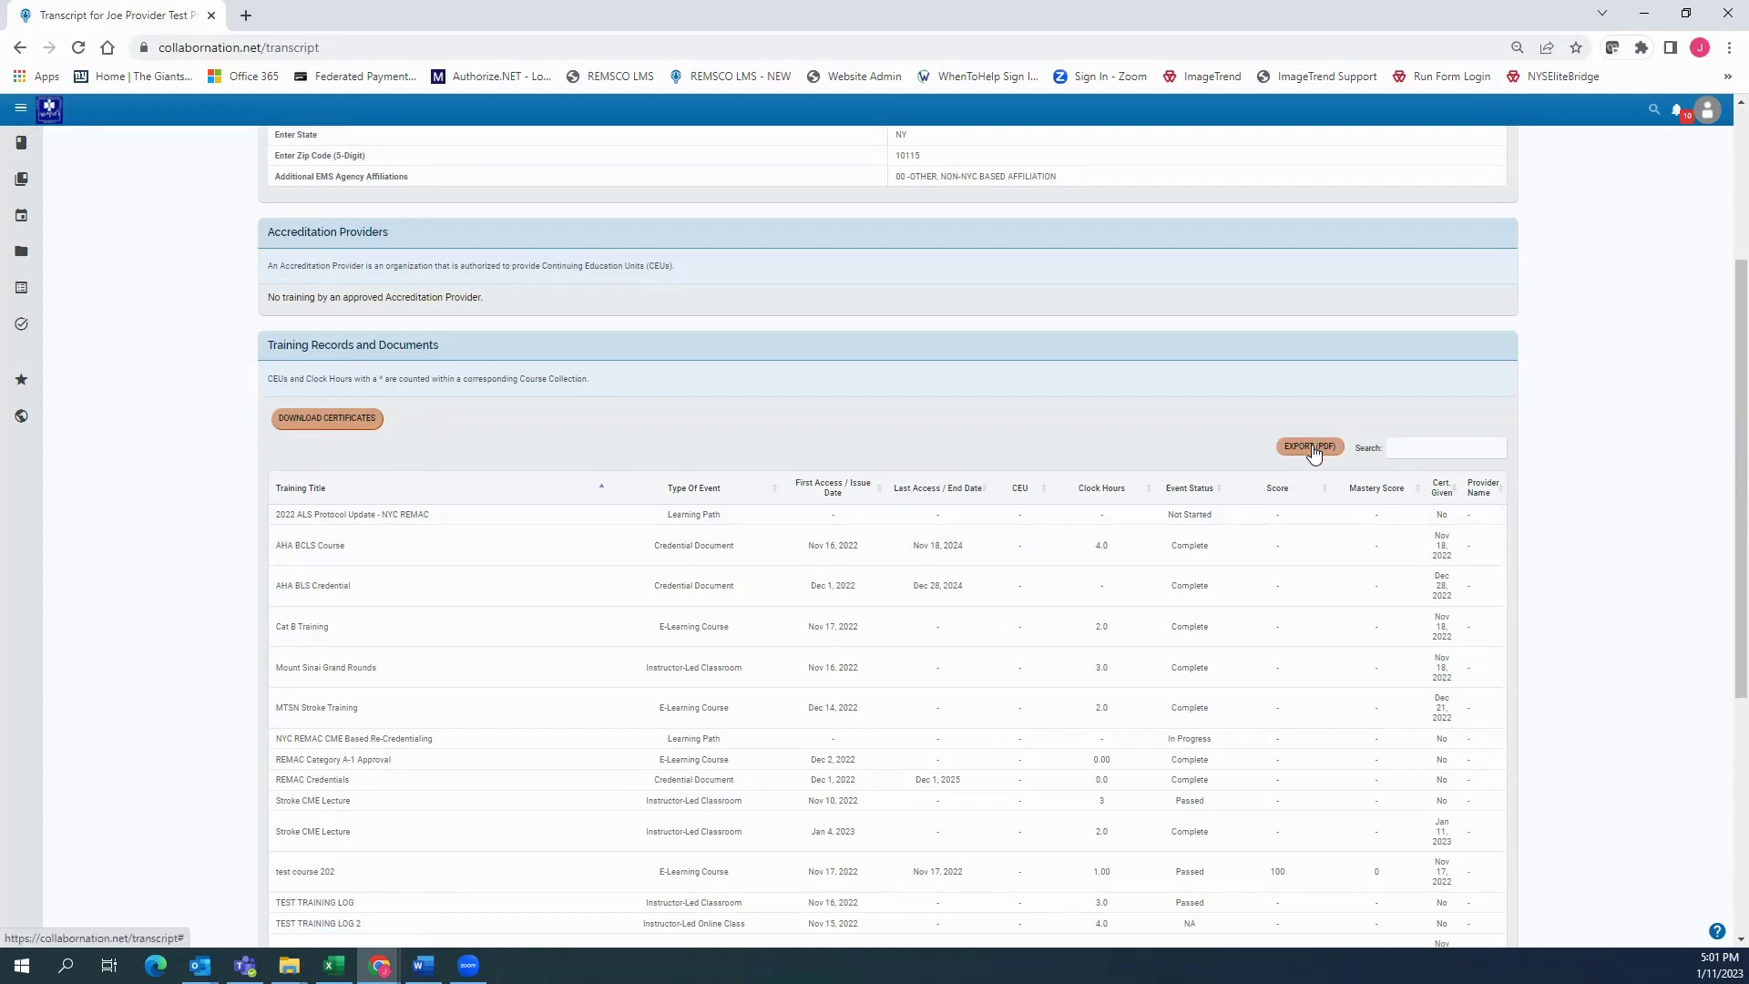
scroll(1246, 444, "down", 2)
scroll(1246, 444, "down", 2)
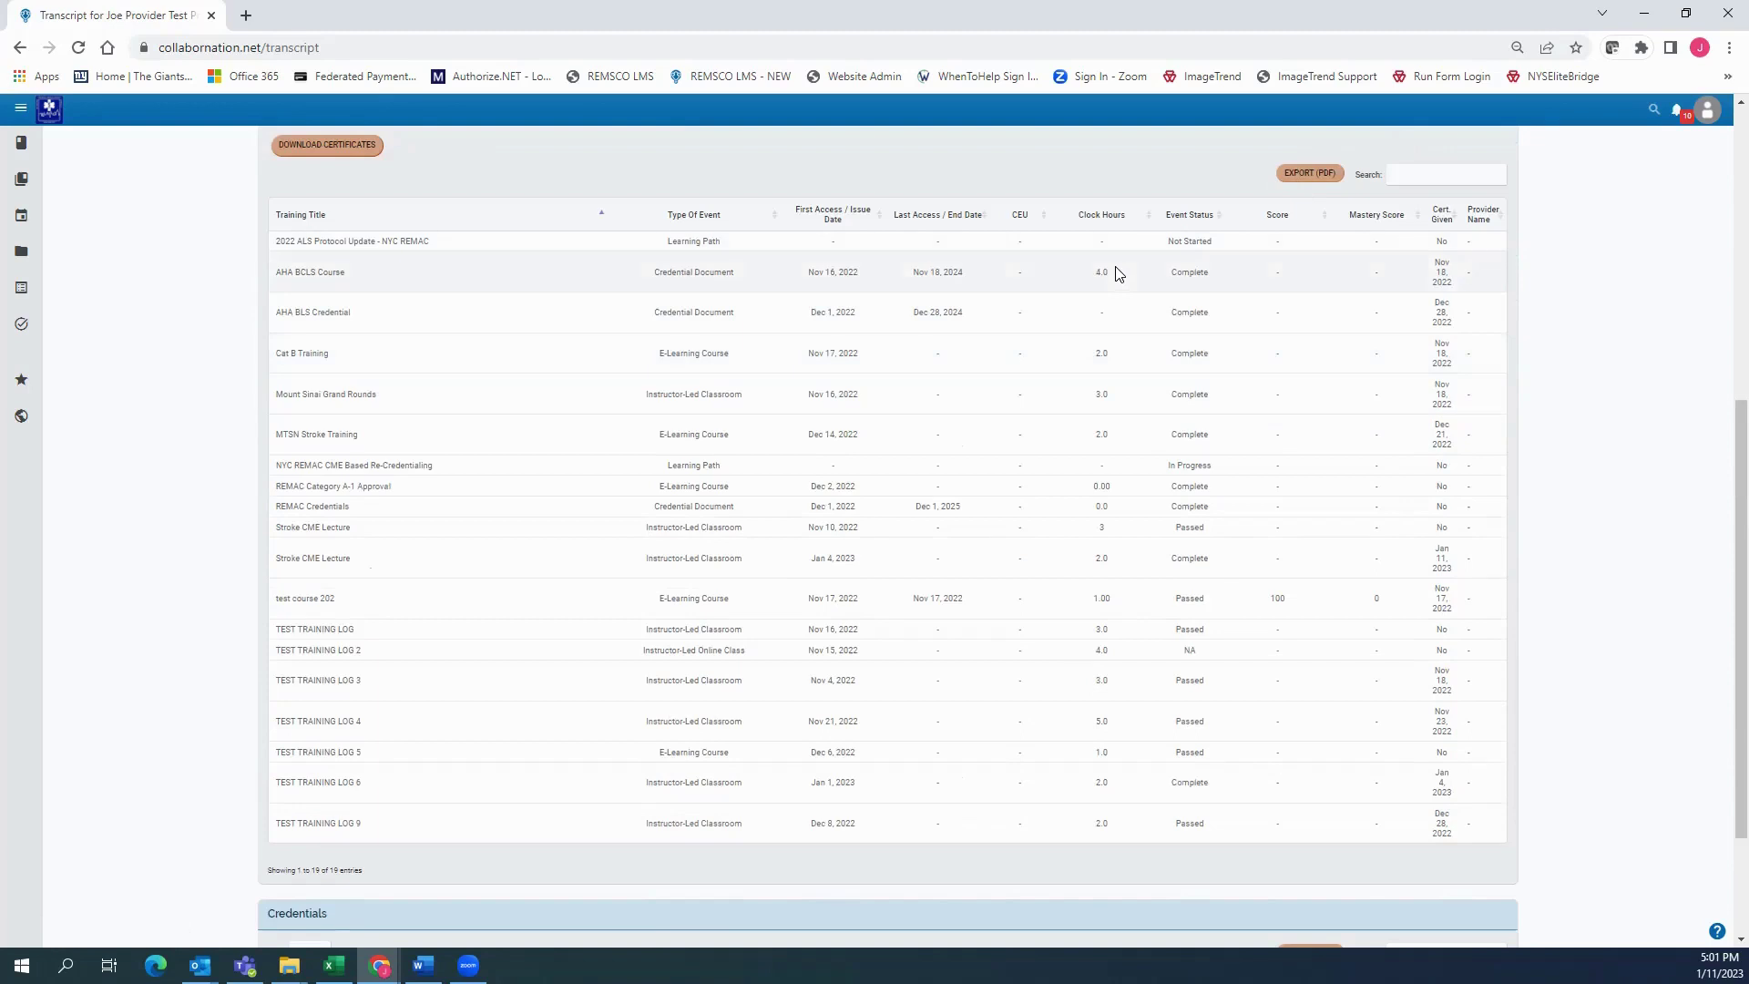
scroll(1118, 274, "down", 2)
scroll(1119, 274, "up", 8)
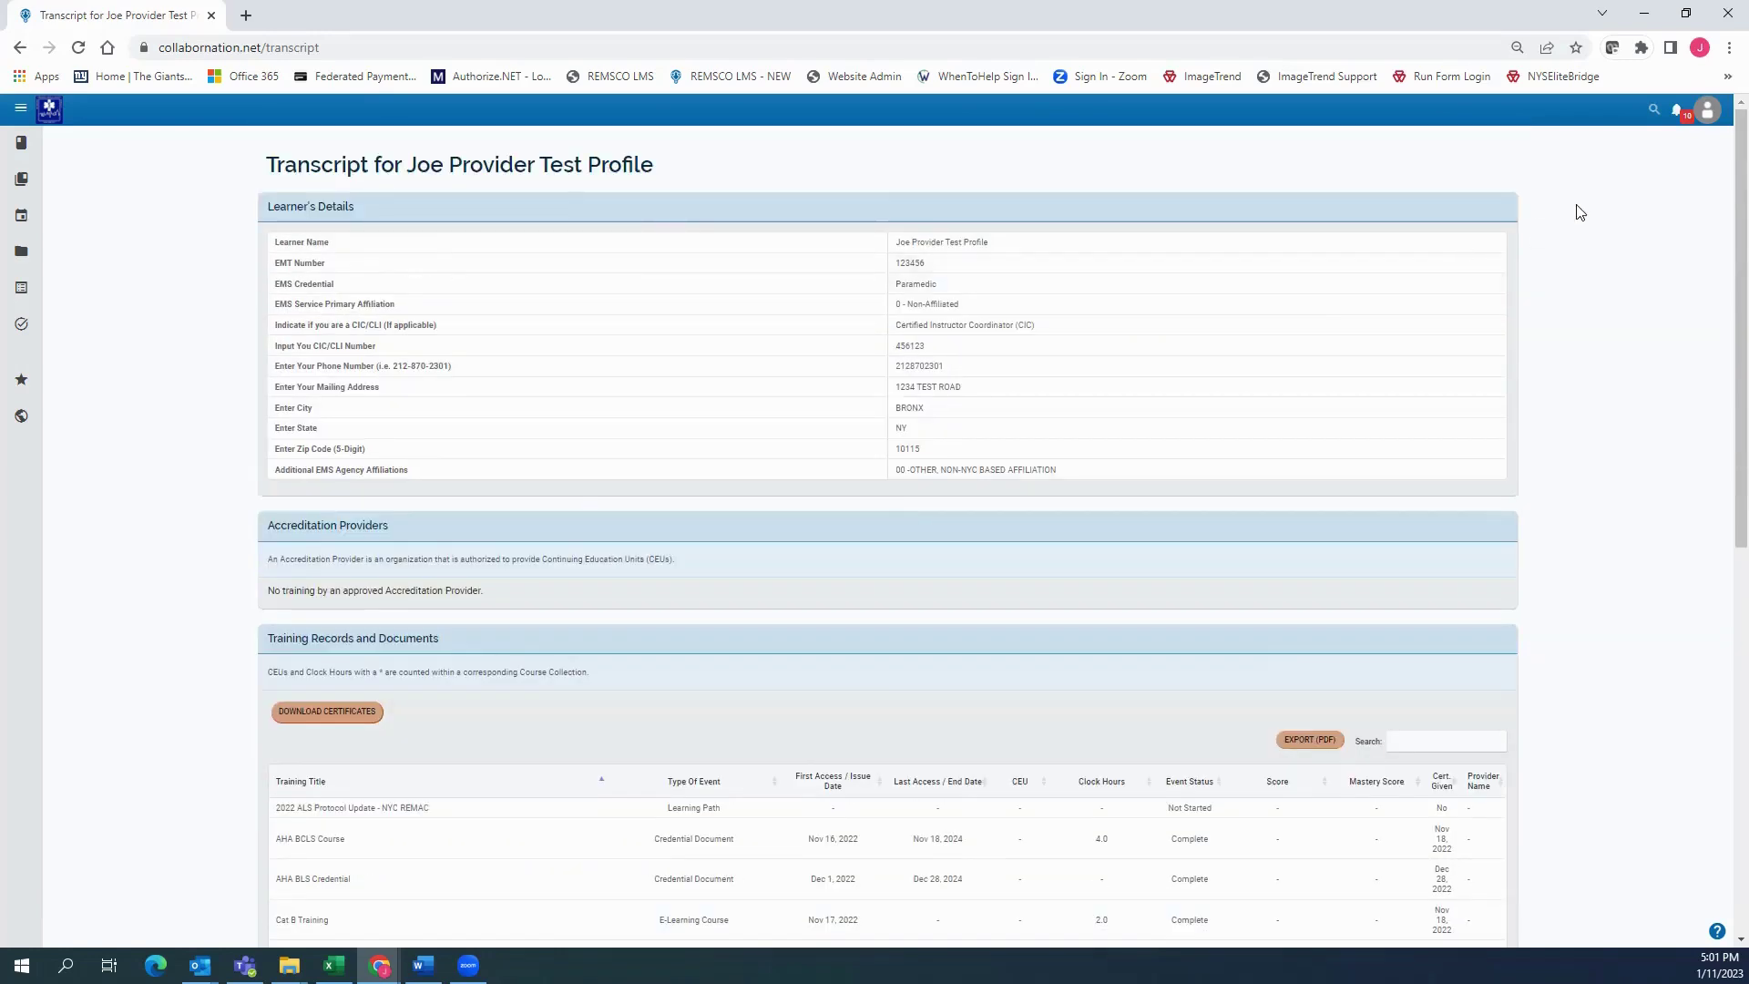
left_click(1709, 114)
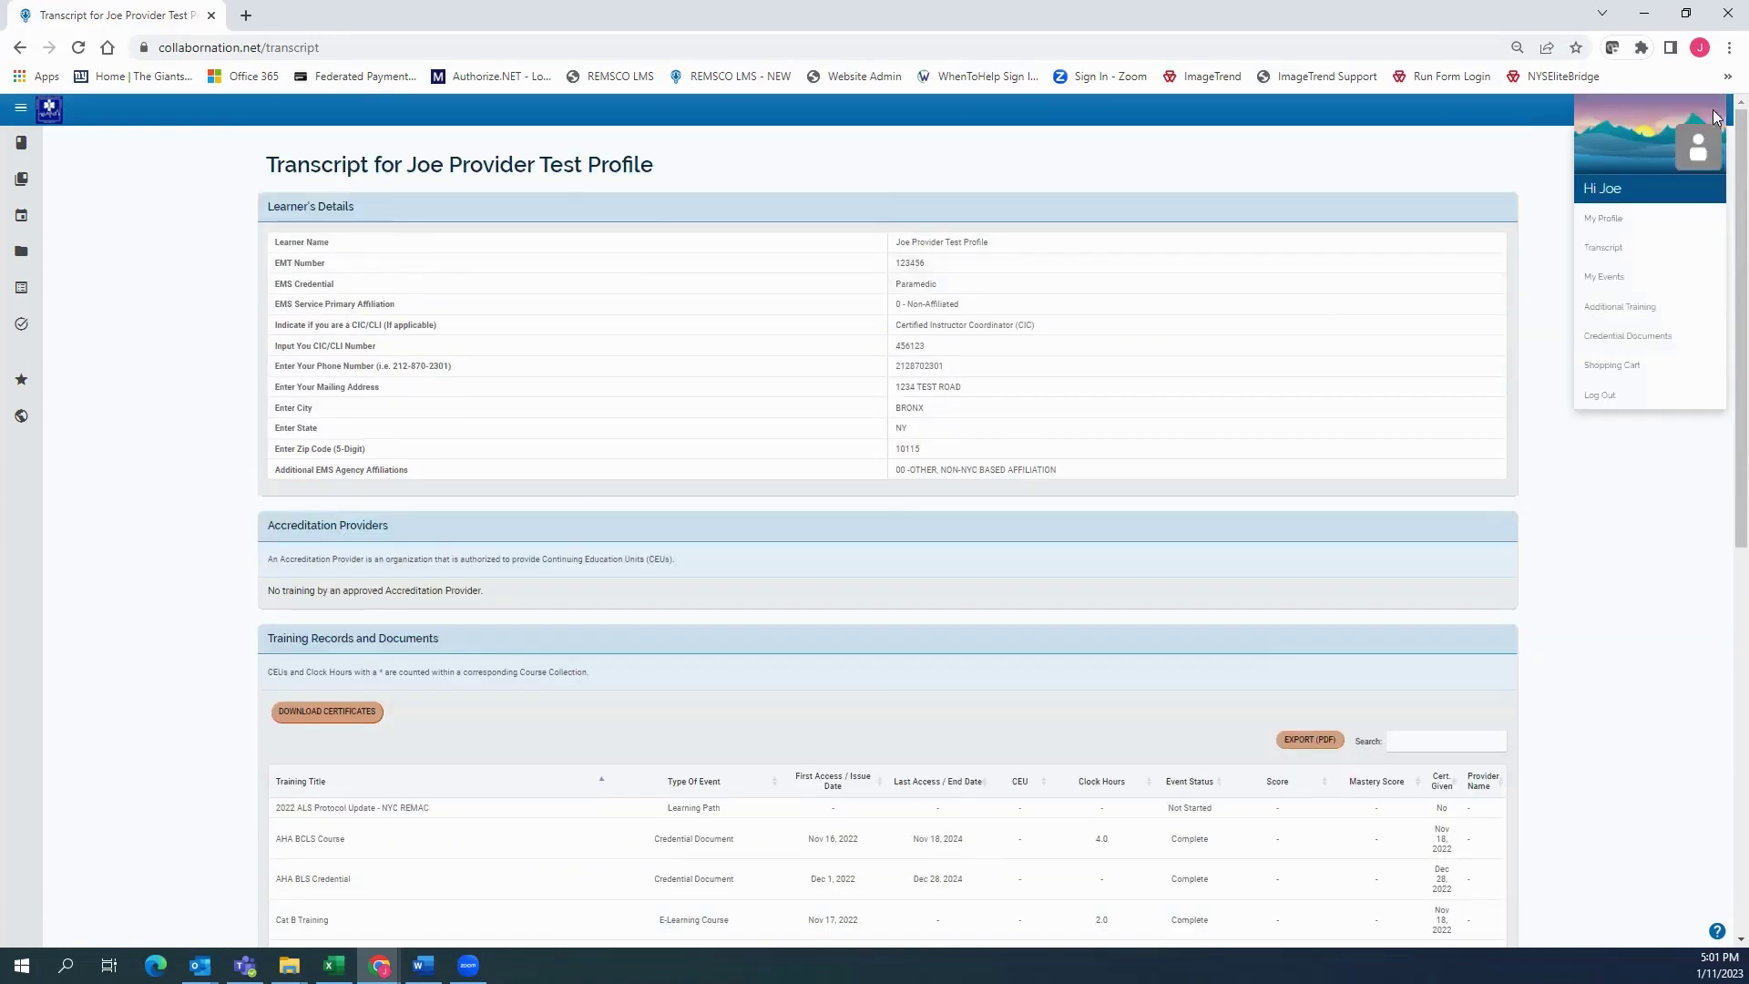
left_click(1629, 285)
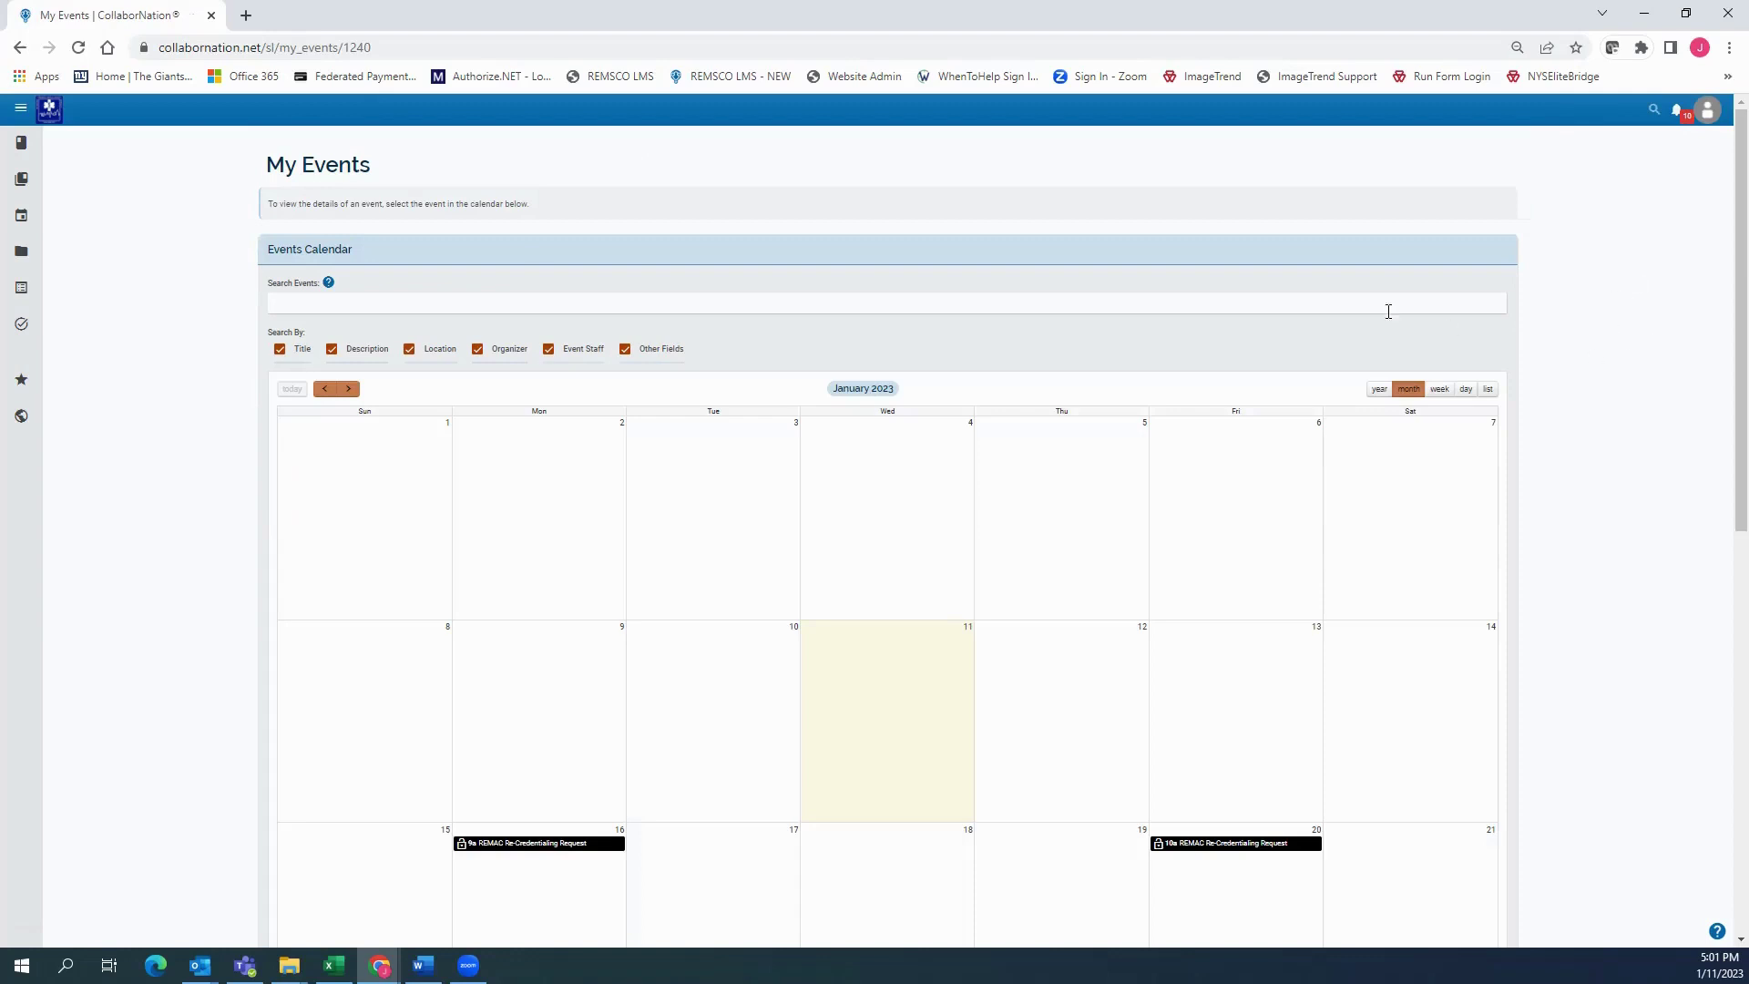
Find the January 25 Physician Led PCR Review on the calendar, then open Additional Training
scroll(764, 310, "down", 3)
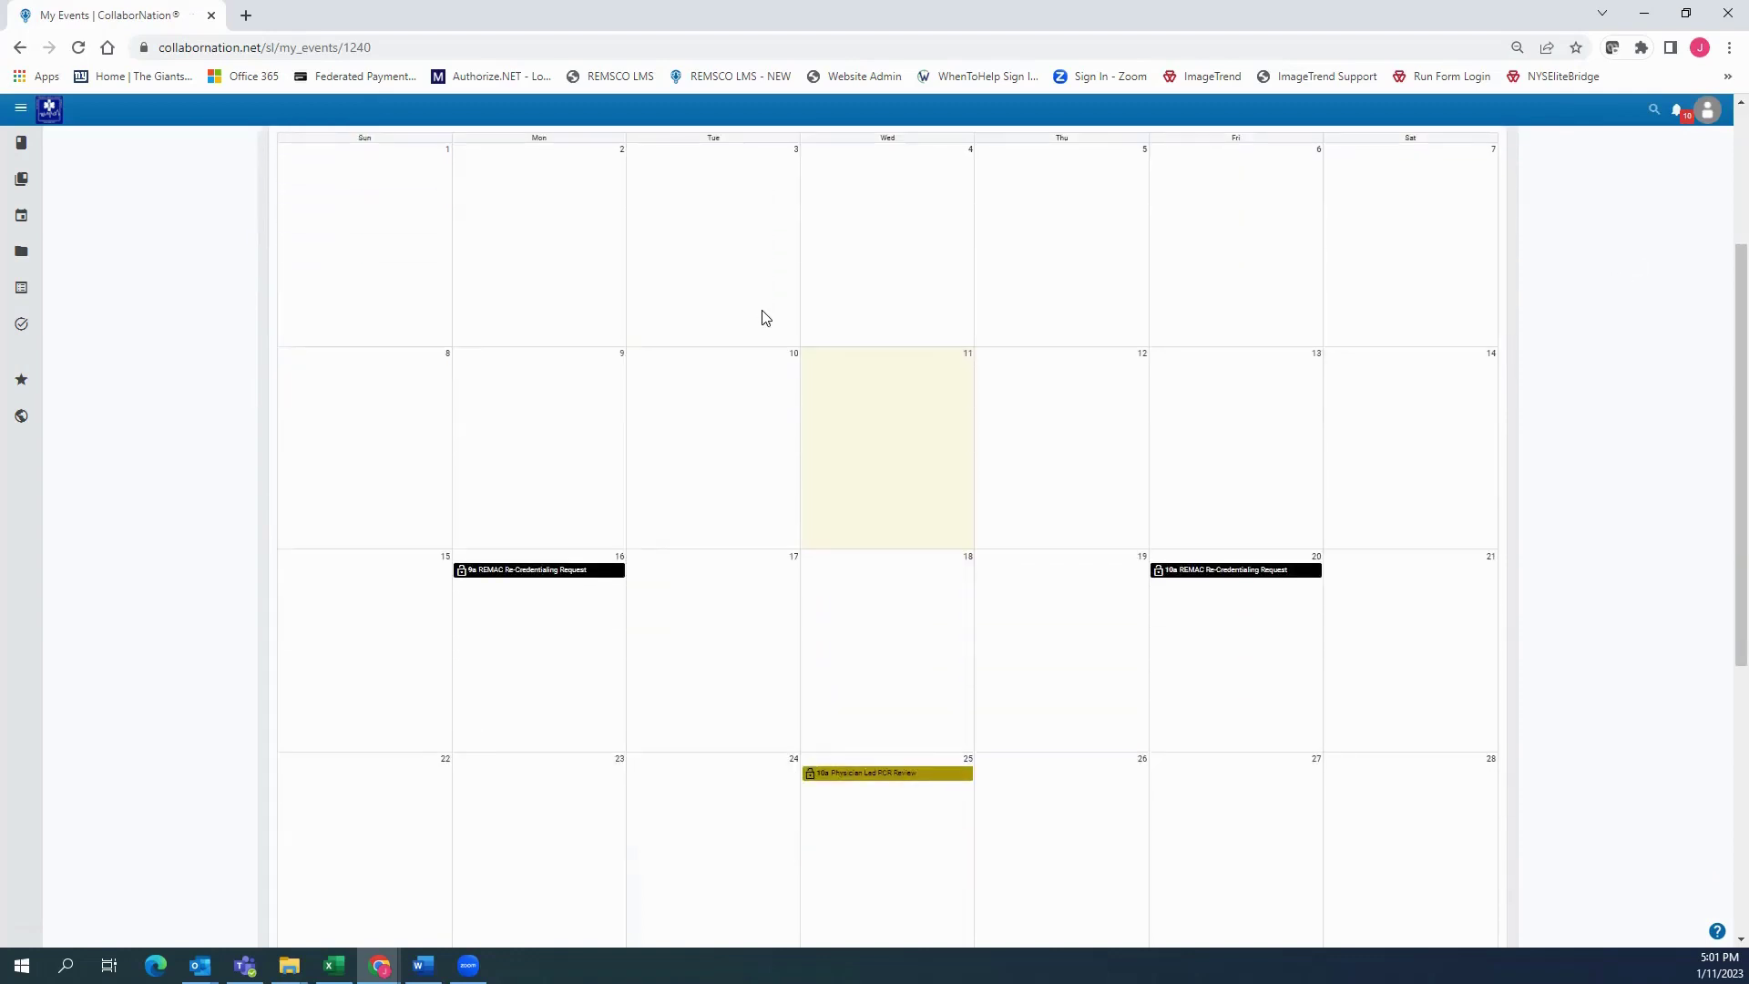
scroll(761, 312, "up", 1)
scroll(797, 378, "down", 1)
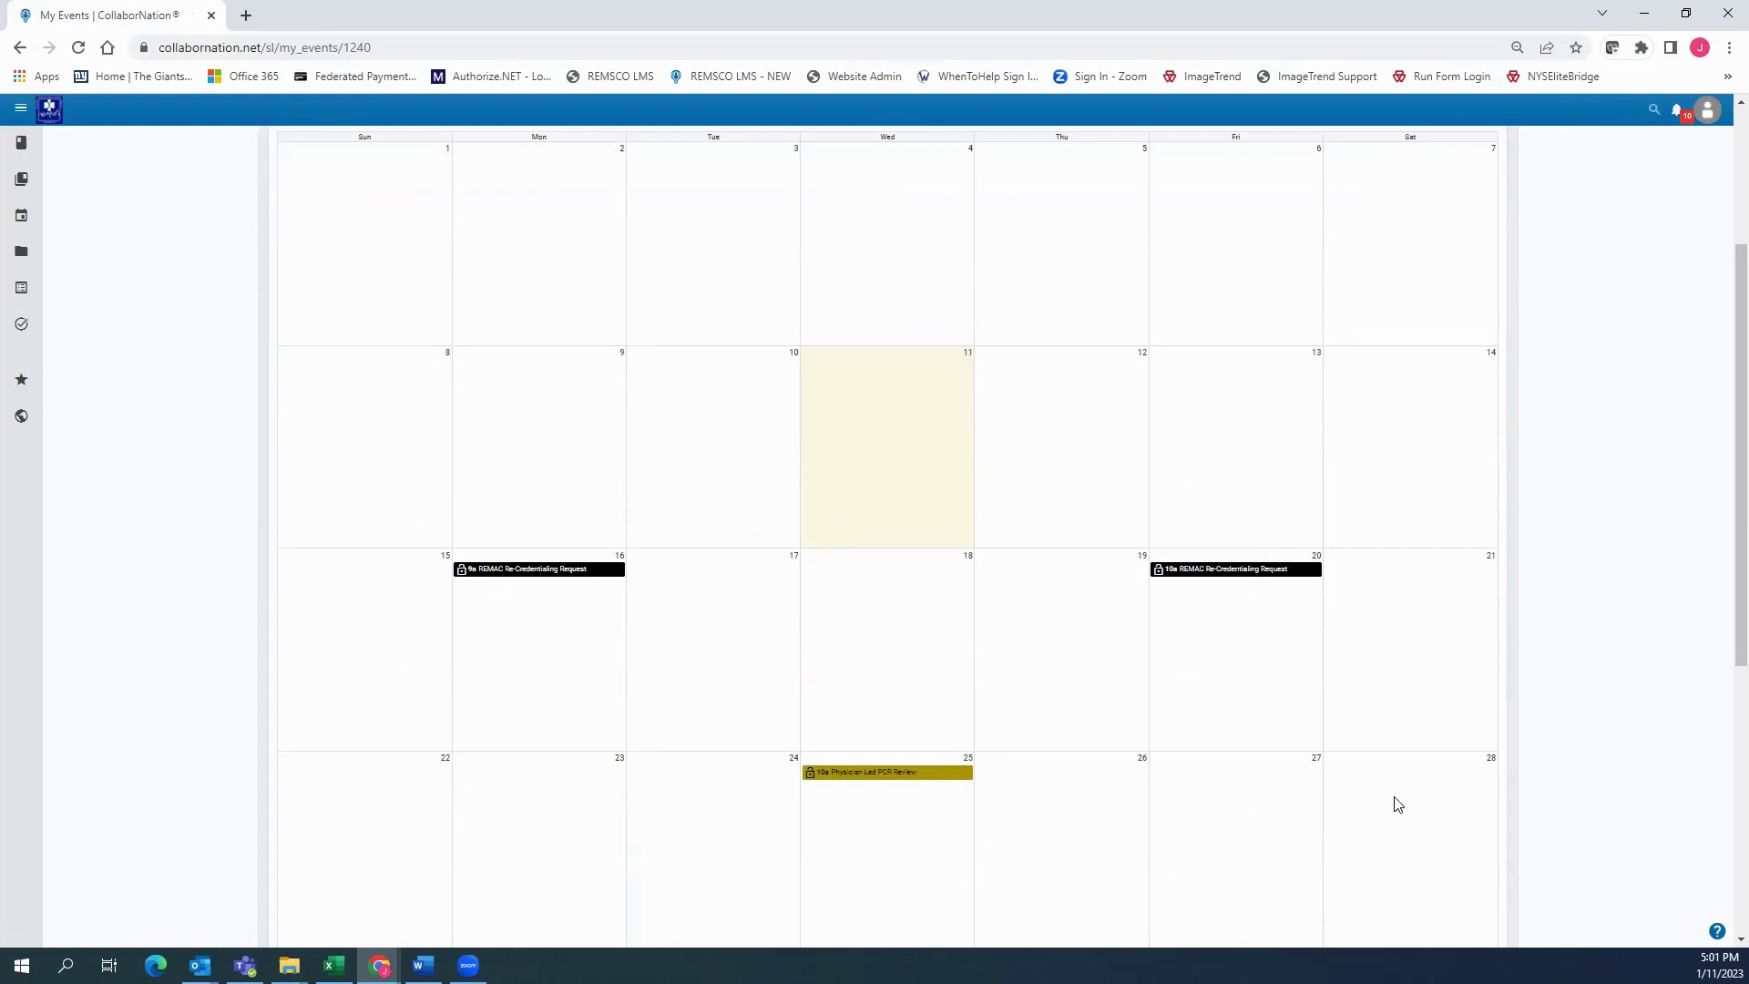
scroll(1398, 804, "up", 3)
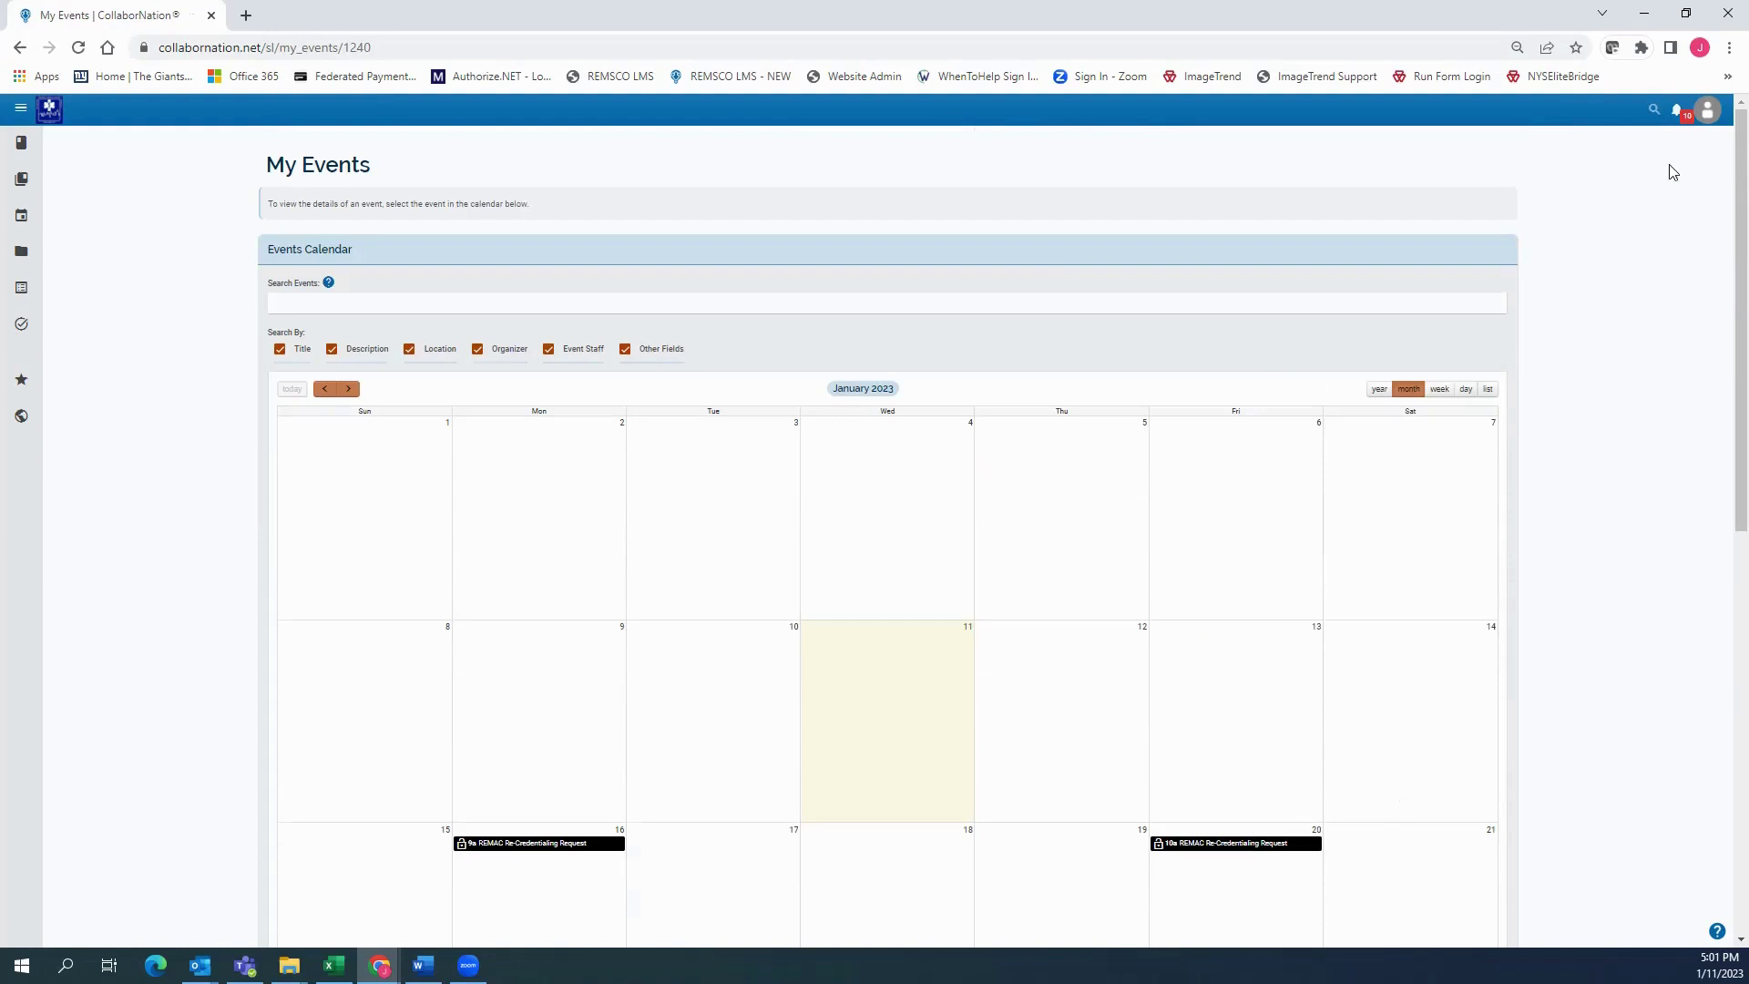
left_click(1710, 113)
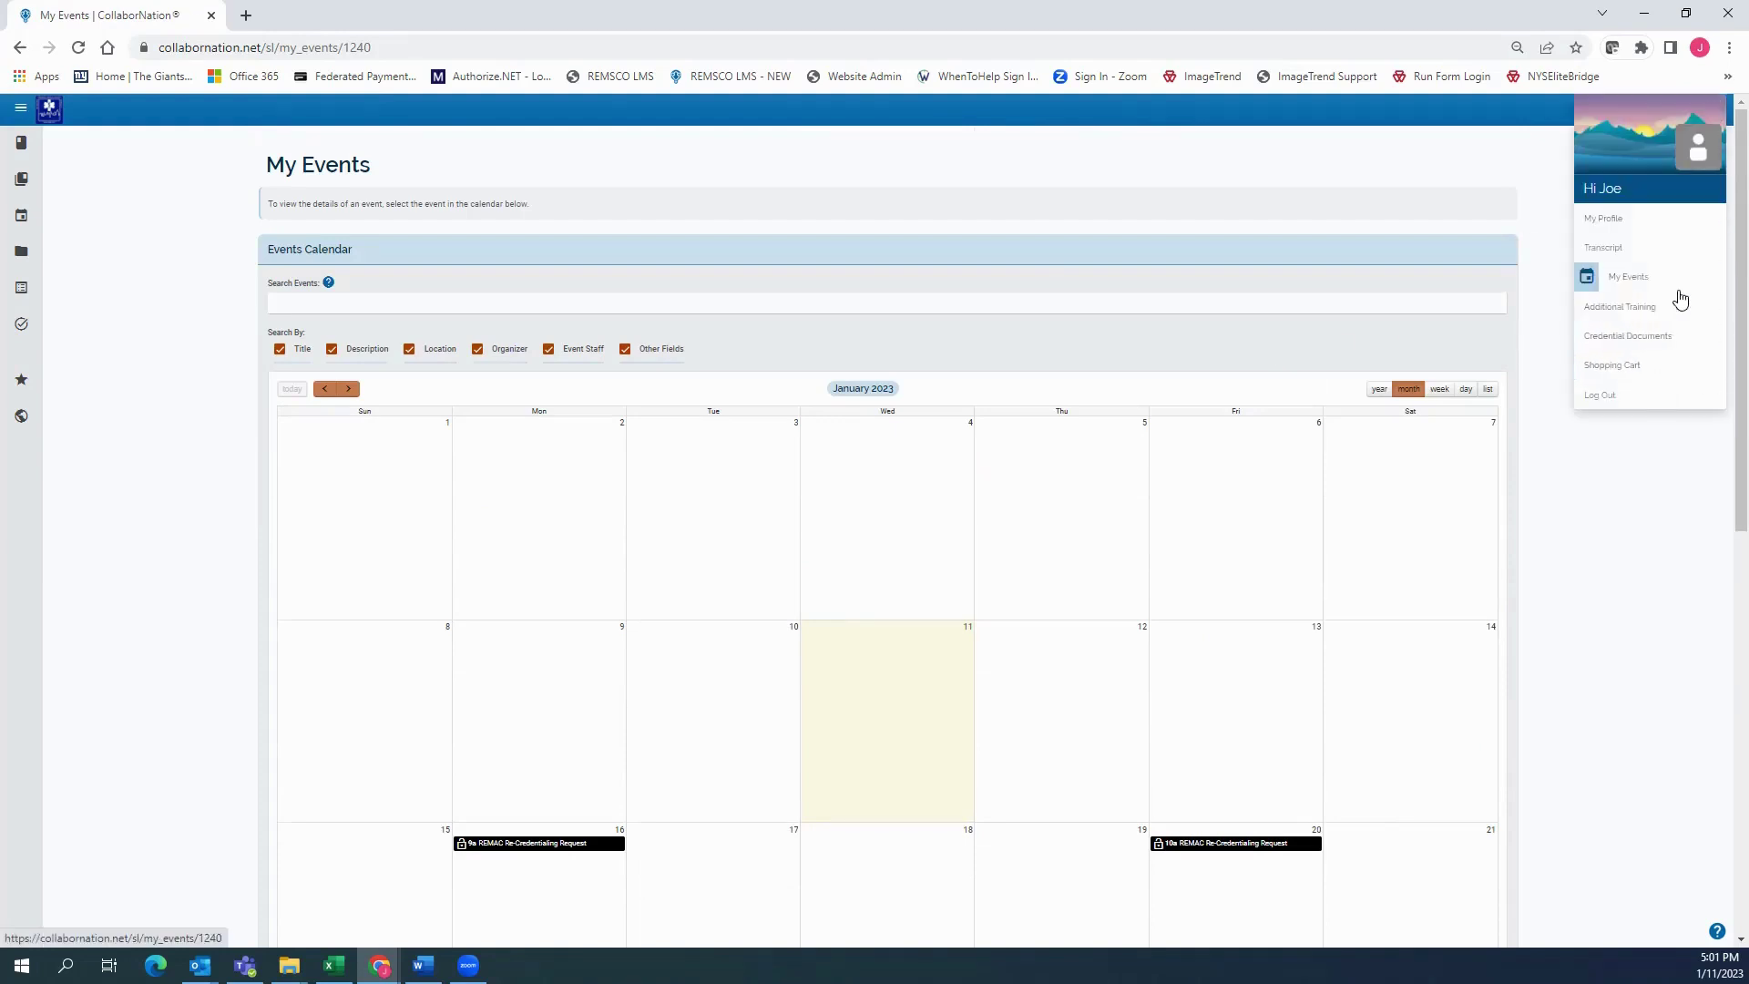
left_click(1637, 315)
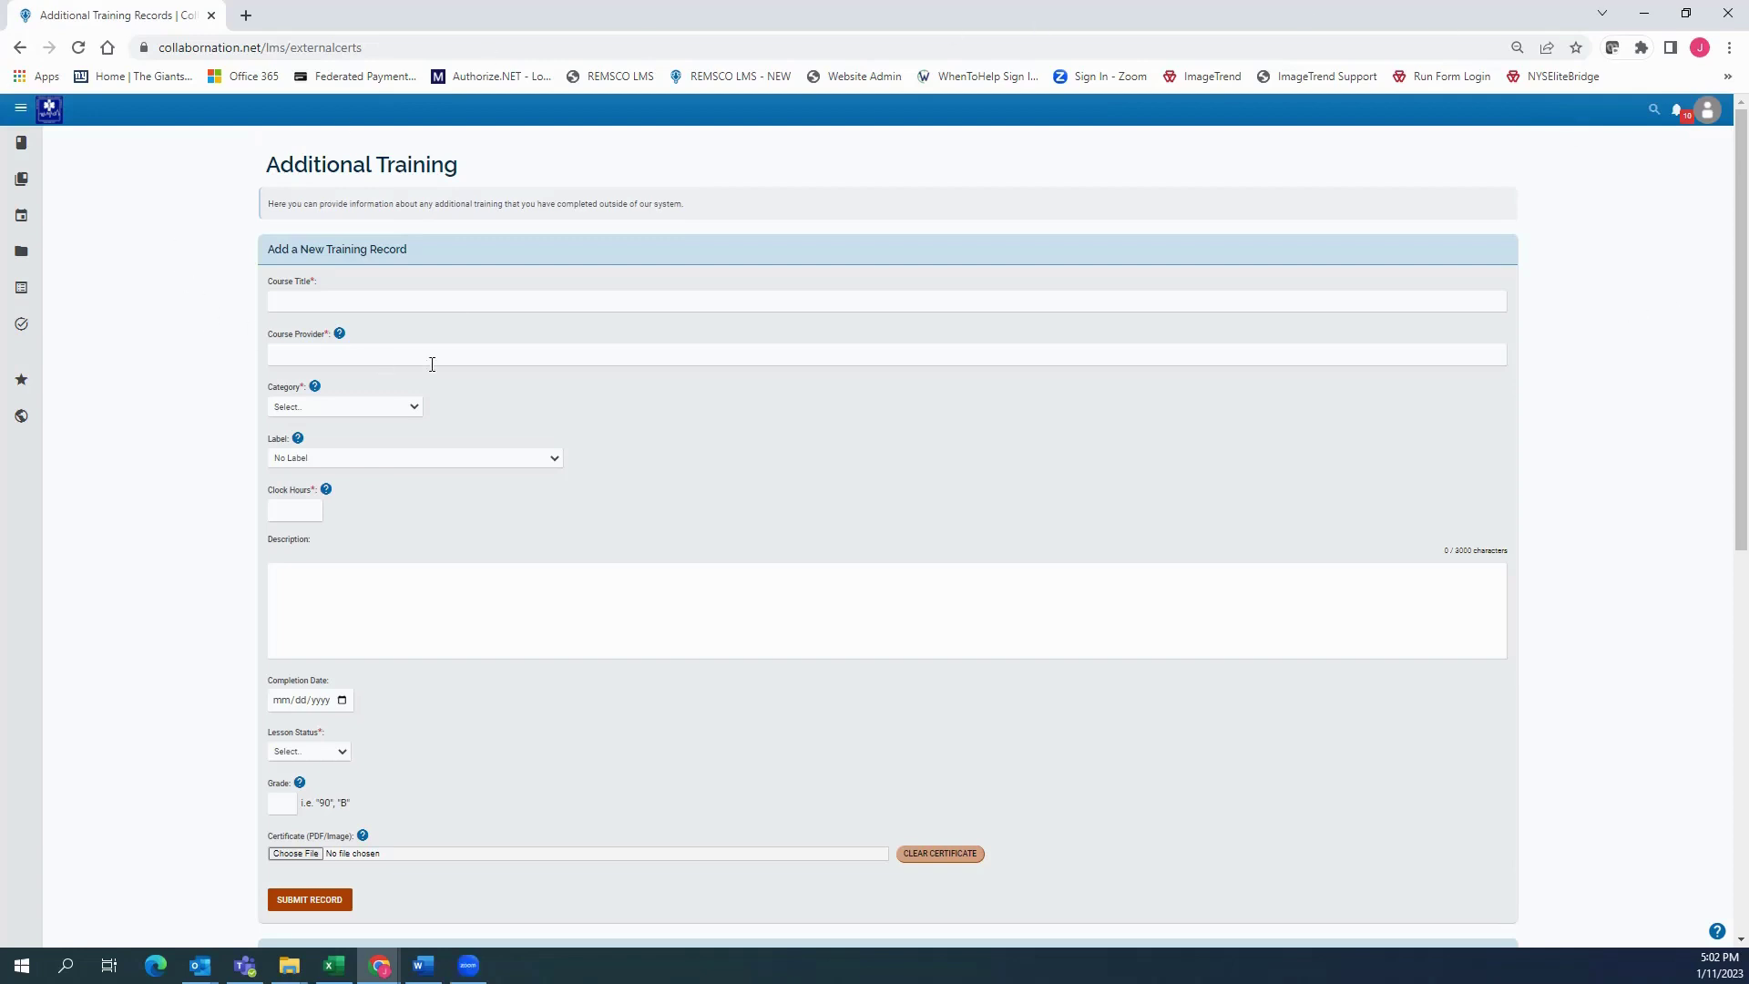
Enter course title Regional Stroke Seminar, provider TEEX, and category Instructor-Led Online Training
scroll(457, 301, "down", 3)
scroll(457, 300, "up", 3)
left_click(392, 304)
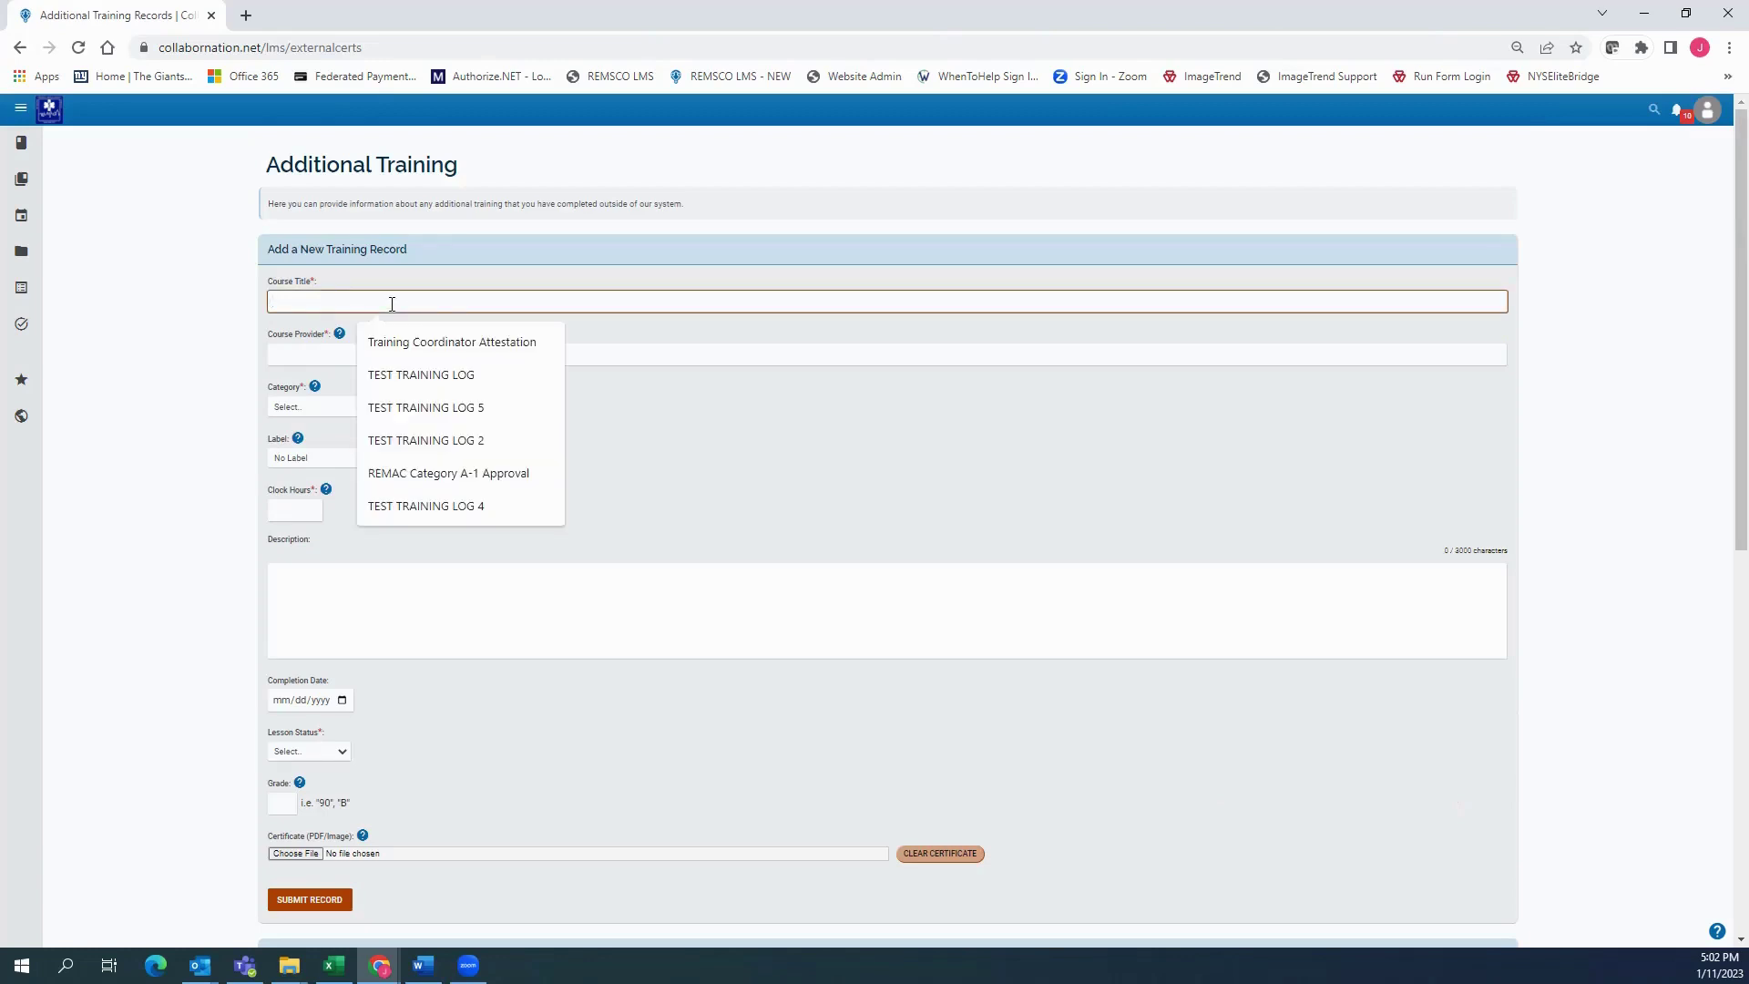
type("Re")
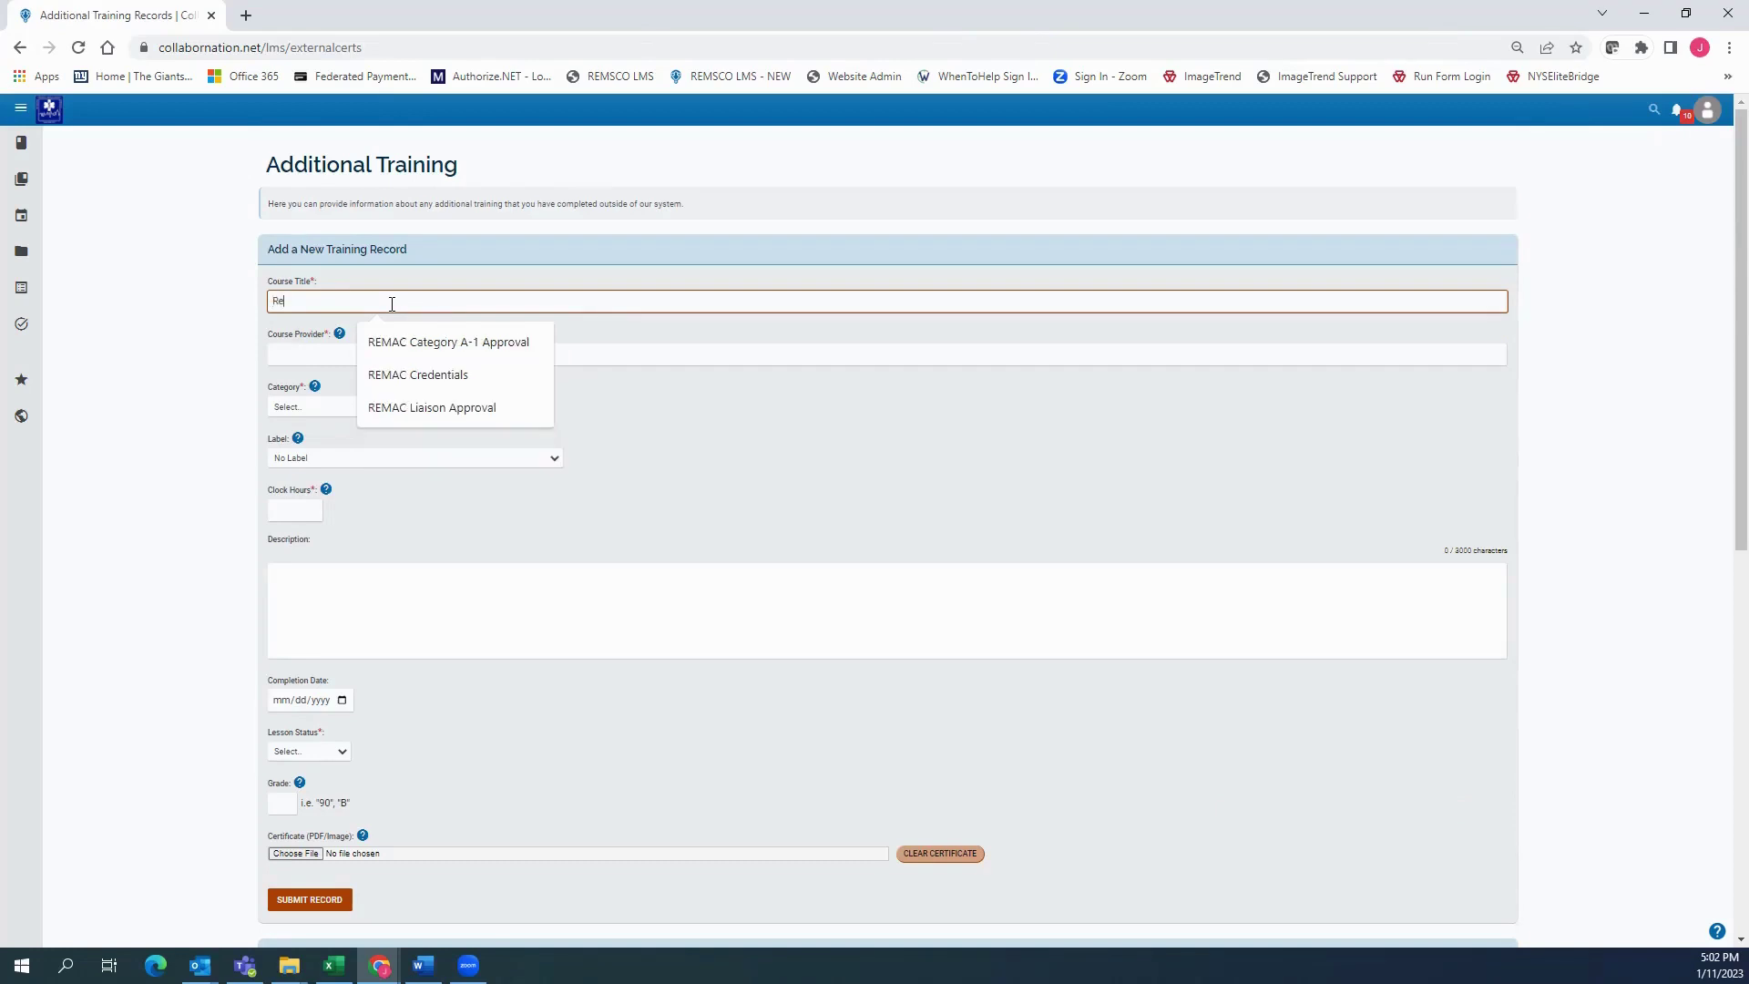
type("gional Stroke")
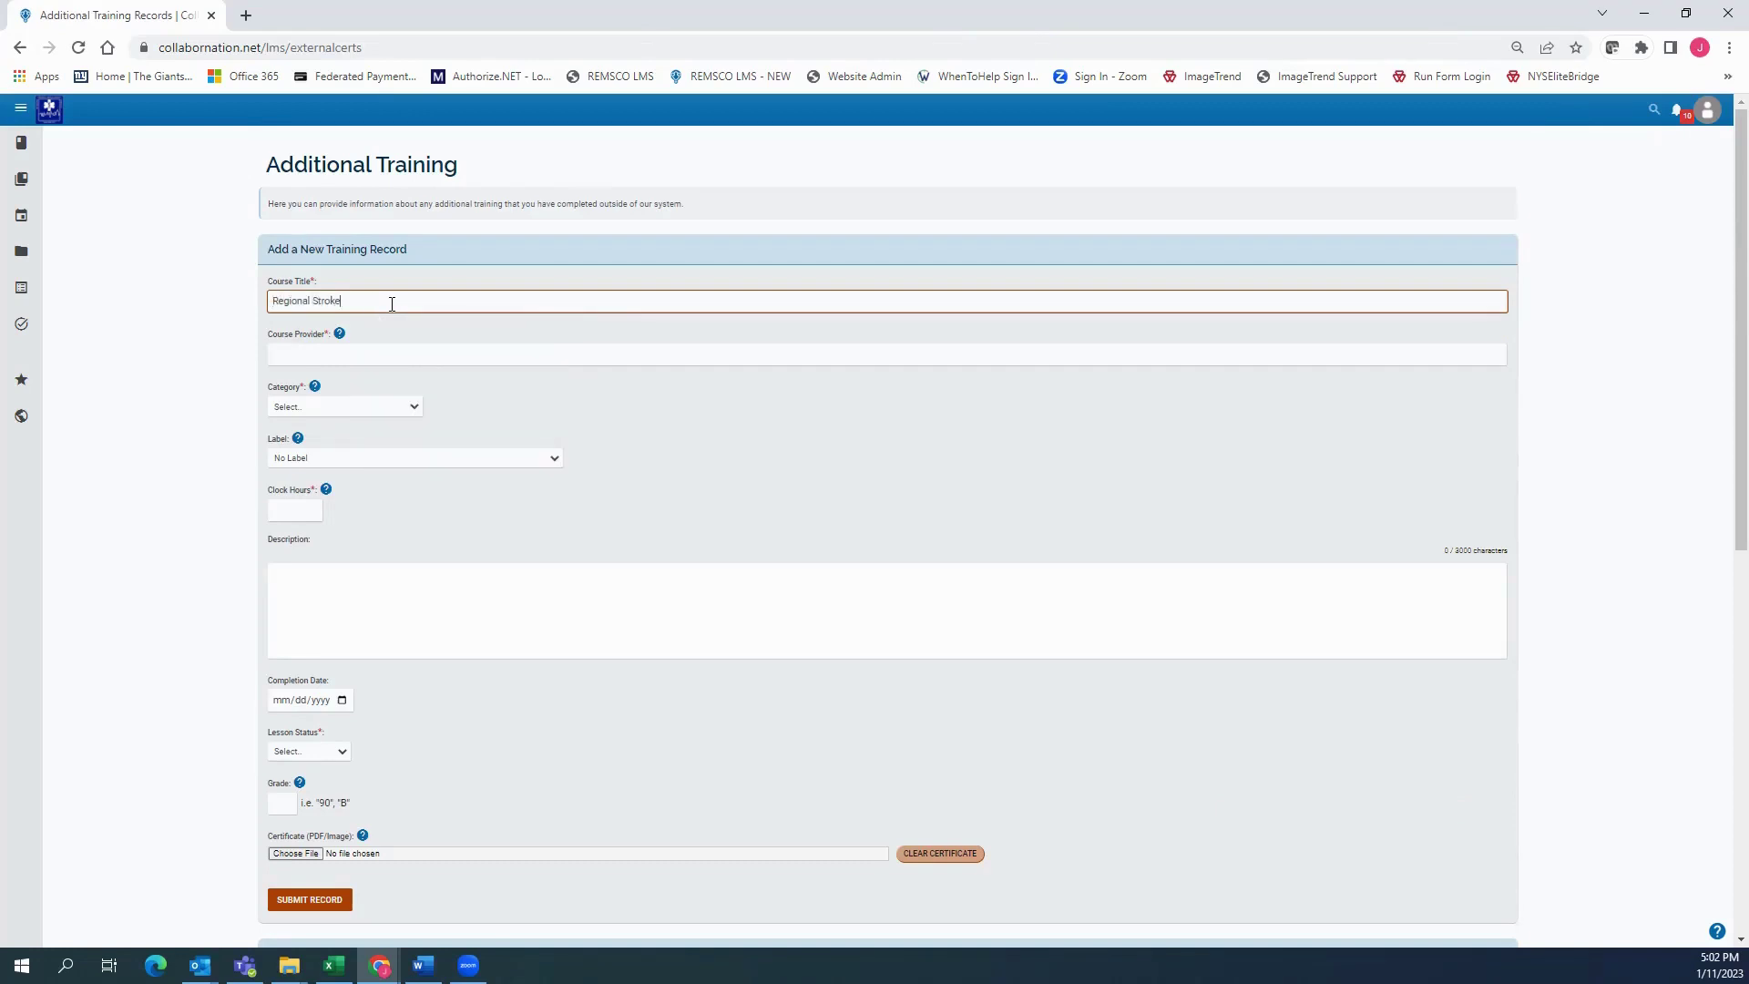
type(" Eeminar")
key("Tab")
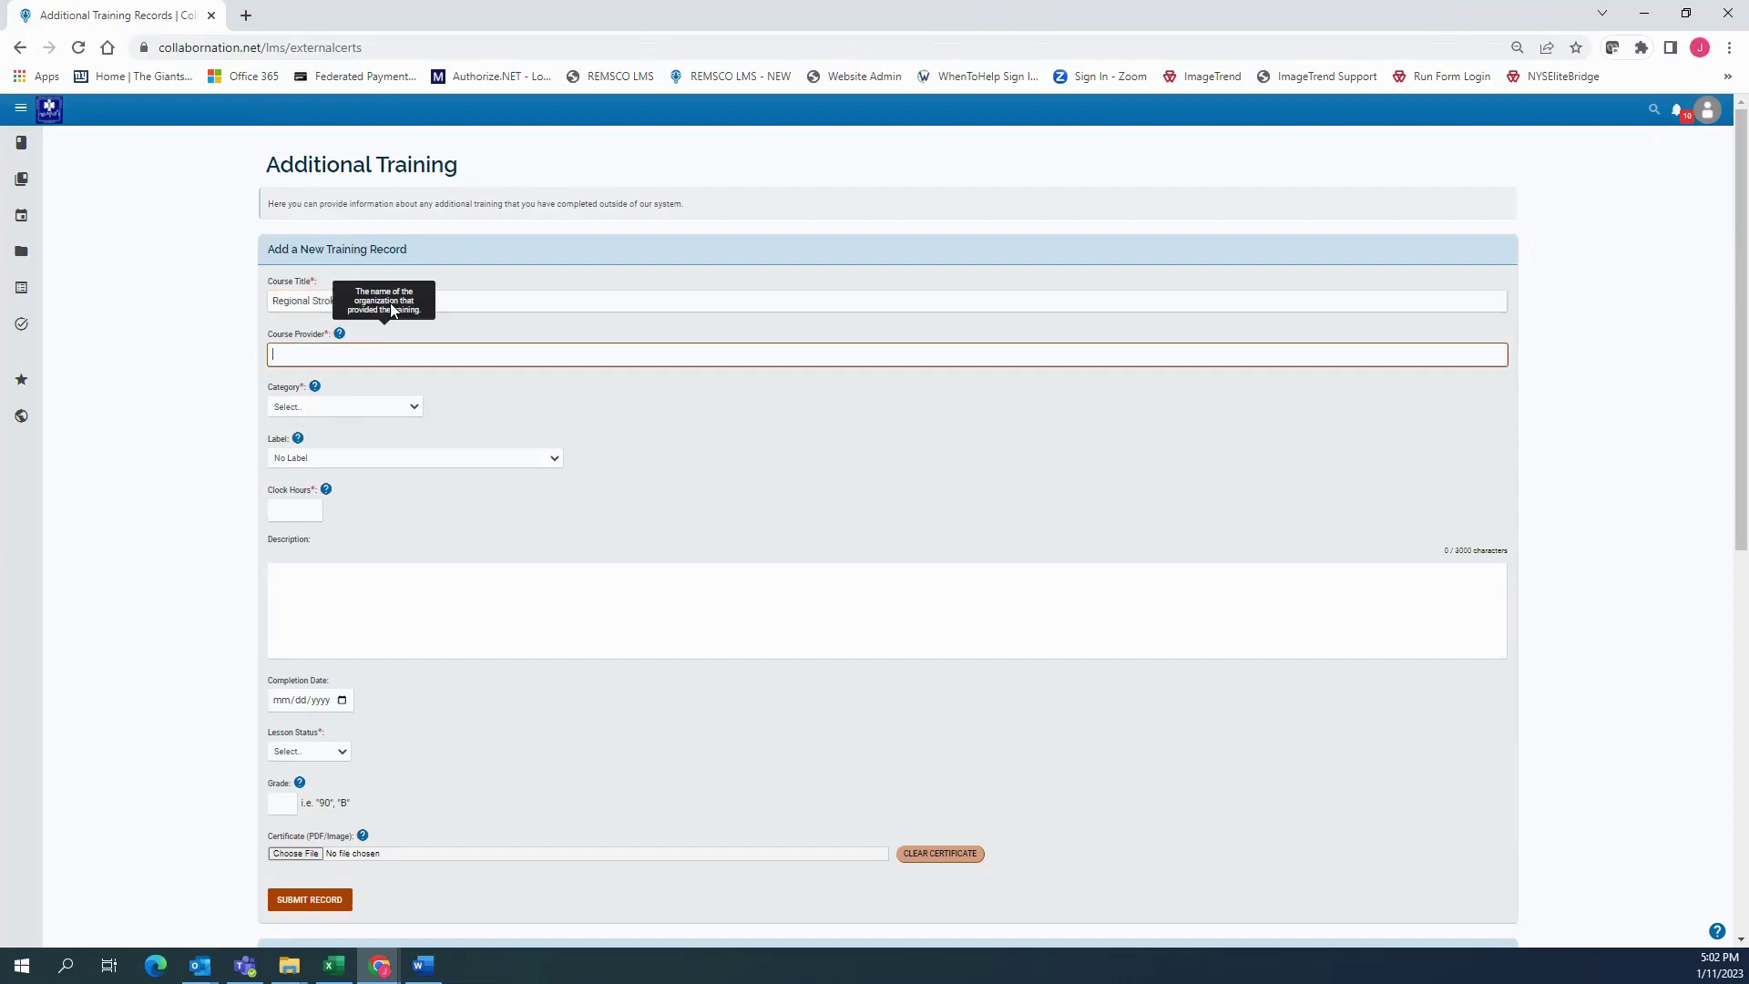
type("TE")
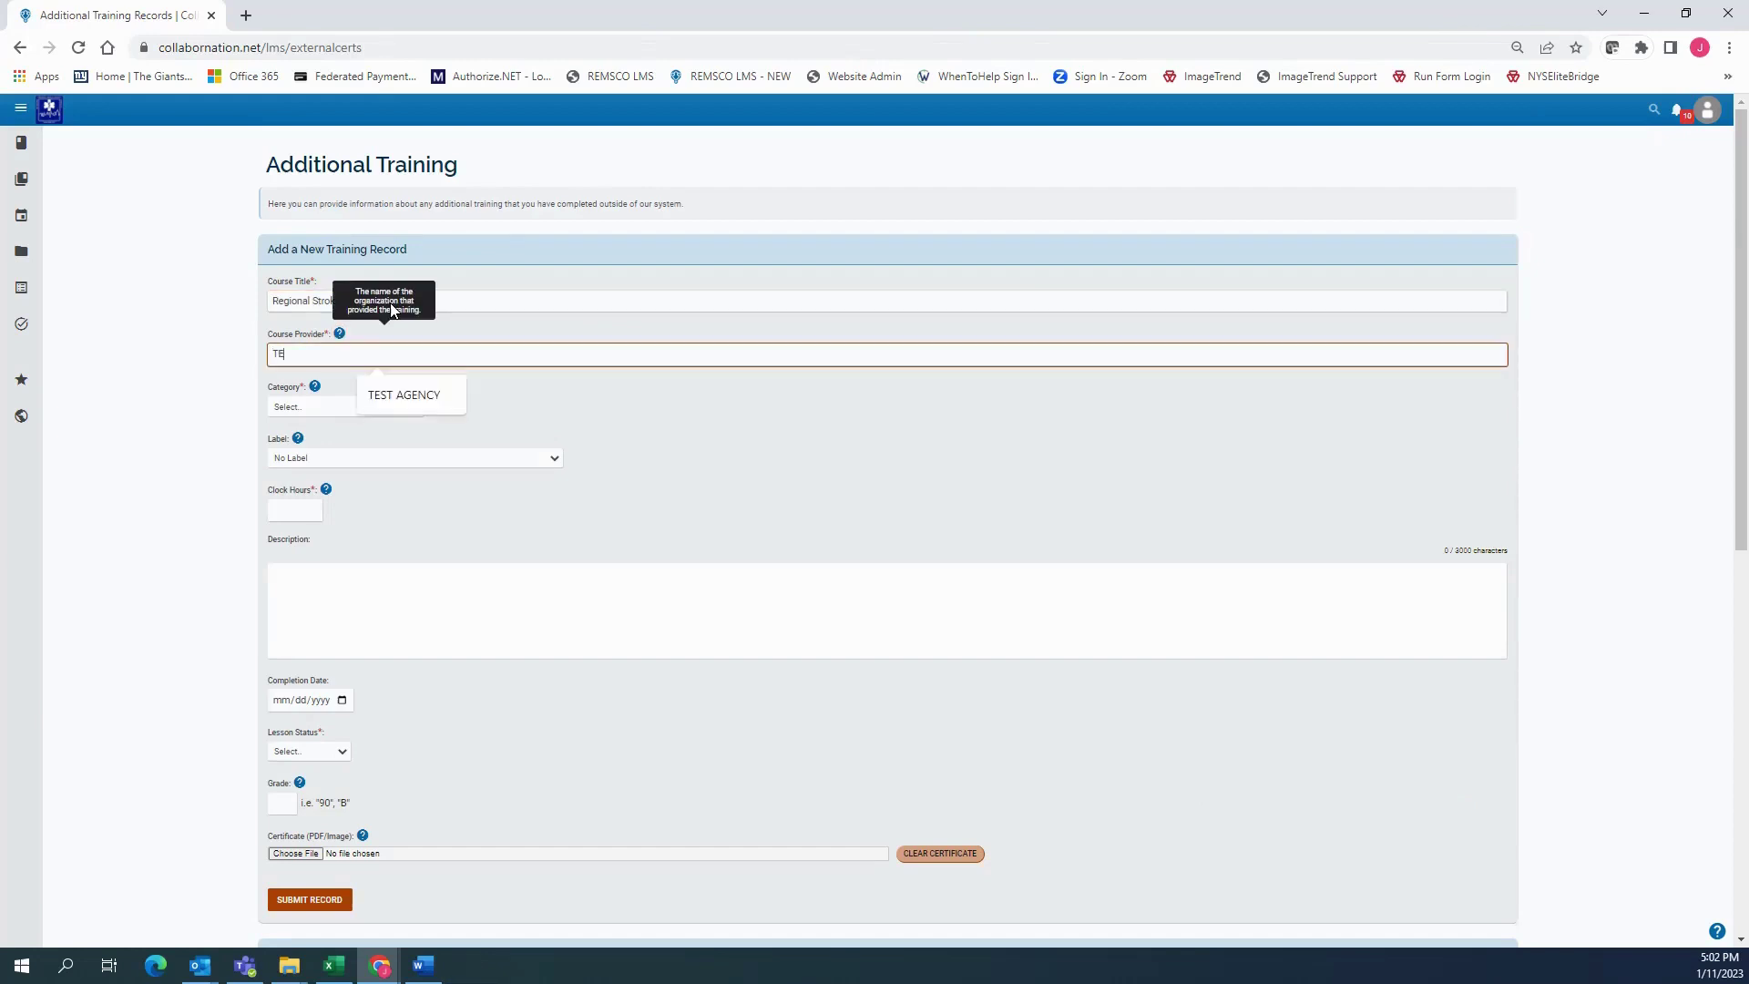
type("EX")
key("Tab")
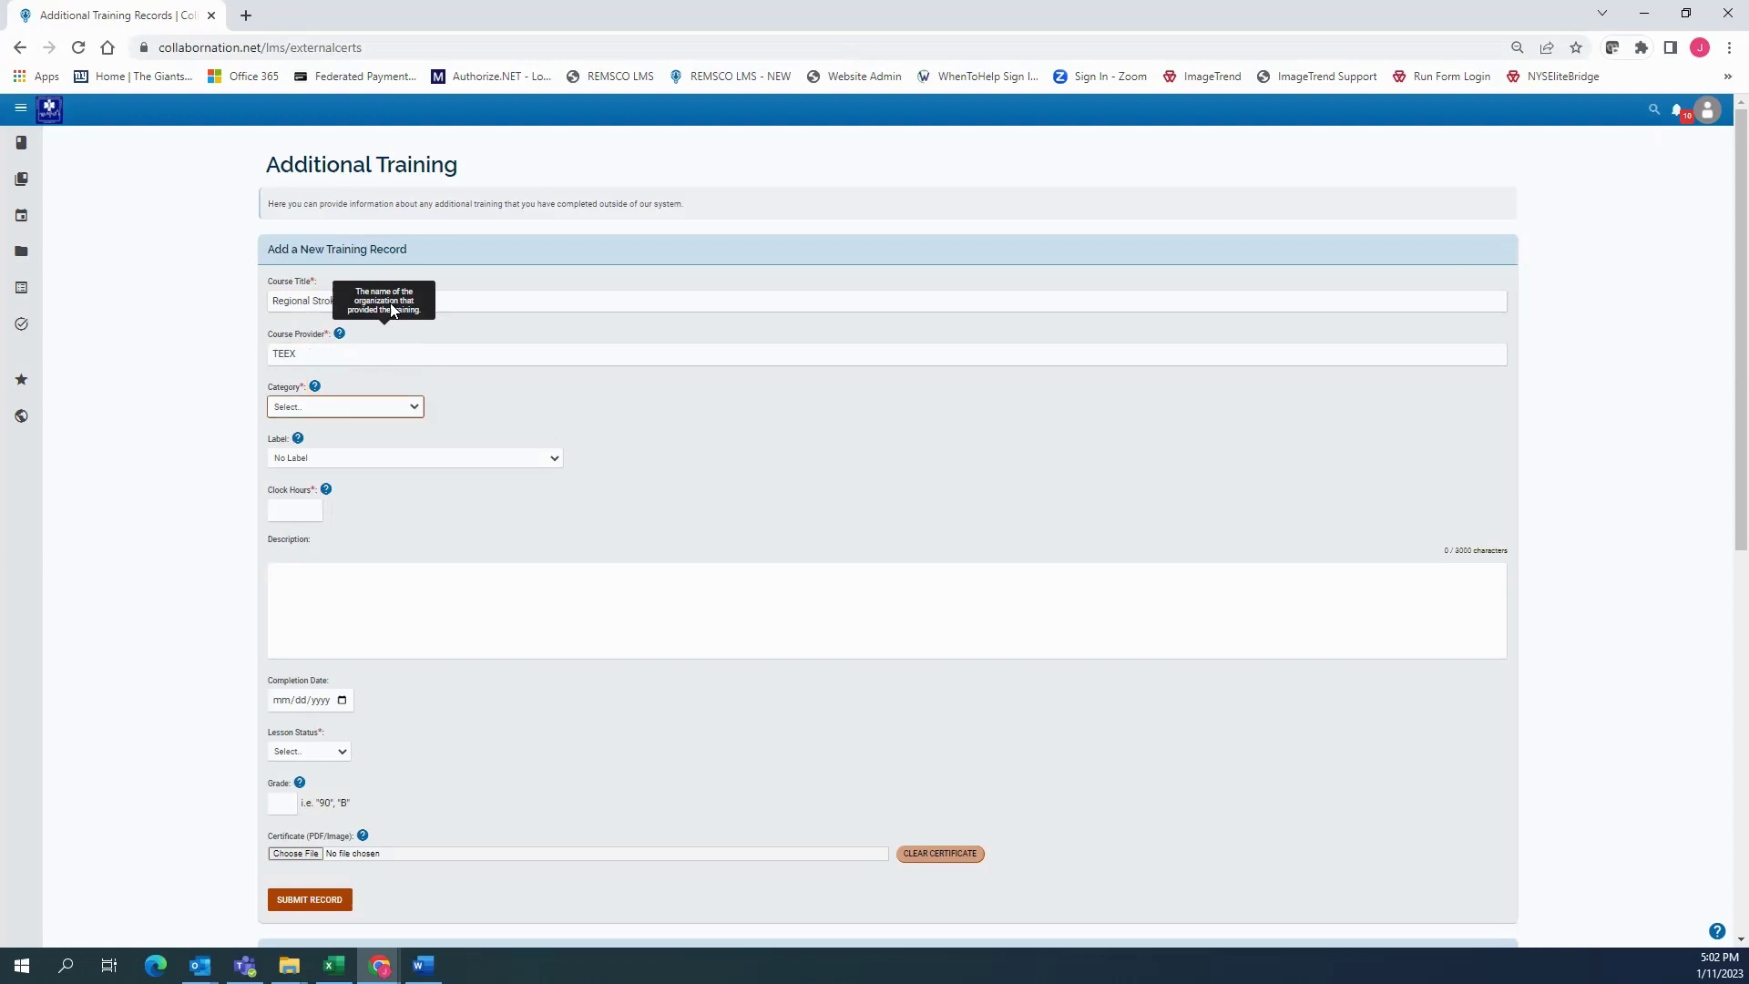
left_click(412, 413)
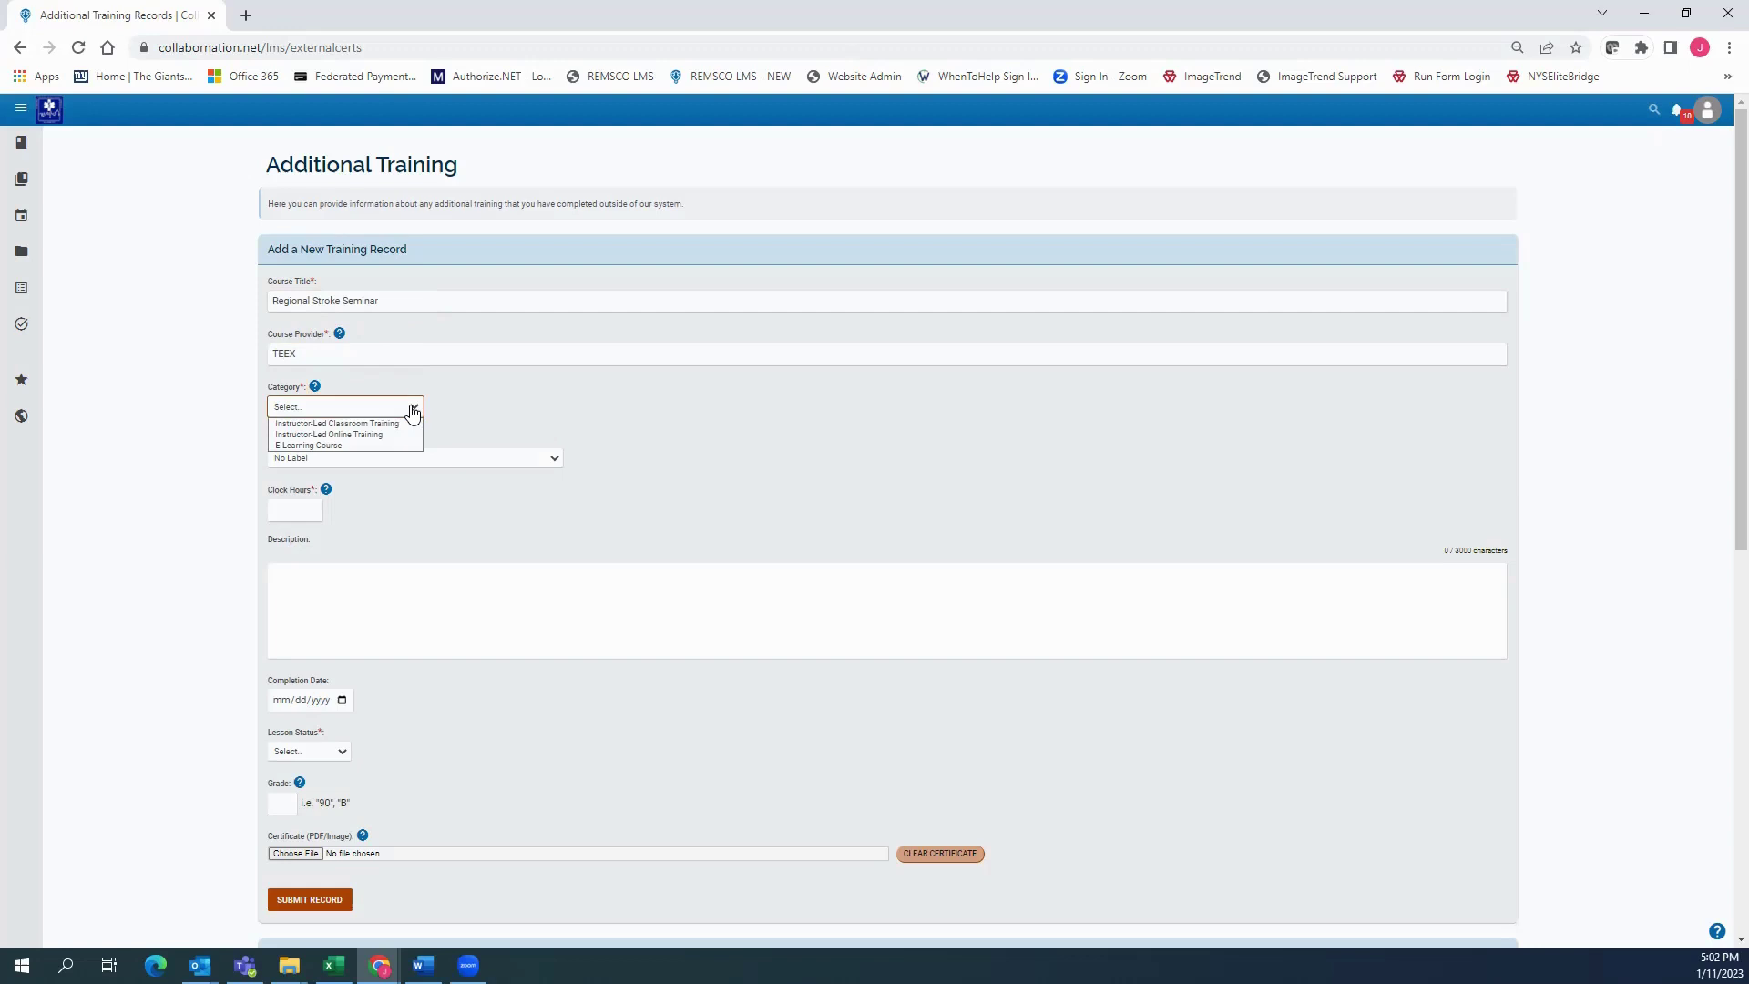
left_click(296, 434)
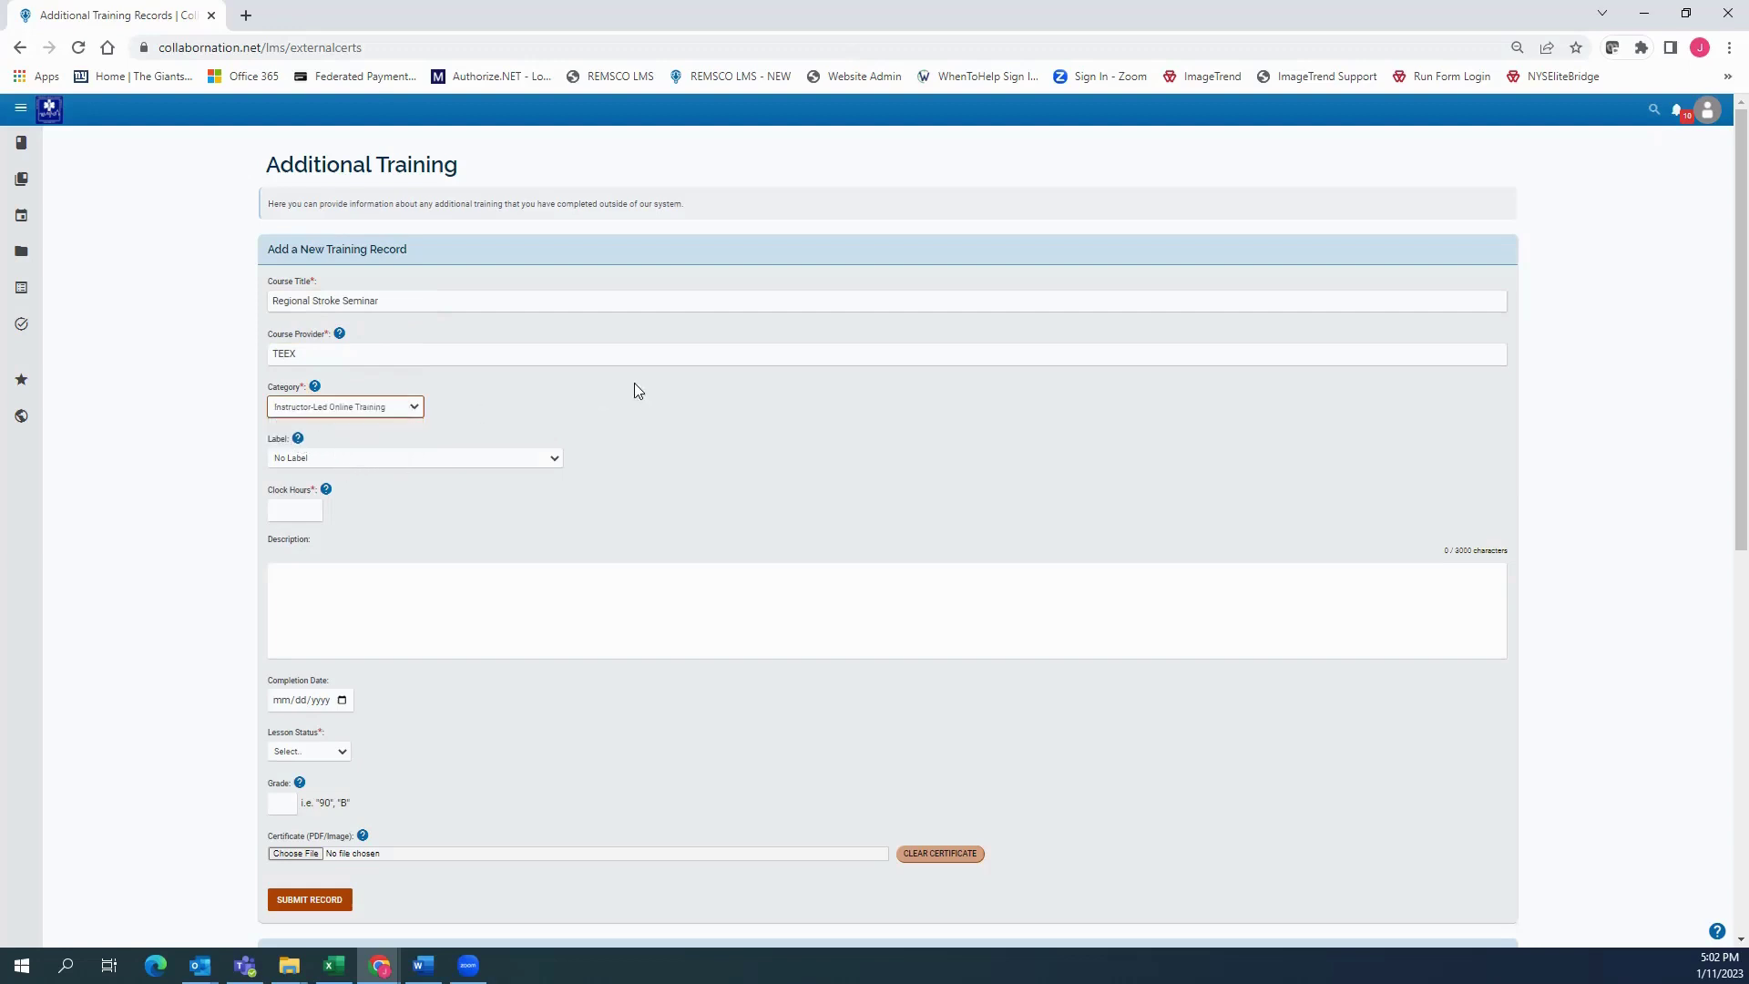
Choose the Category B Lecture/Seminar/Symposium CME label and enter 2.0 clock hours
scroll(723, 381, "down", 2)
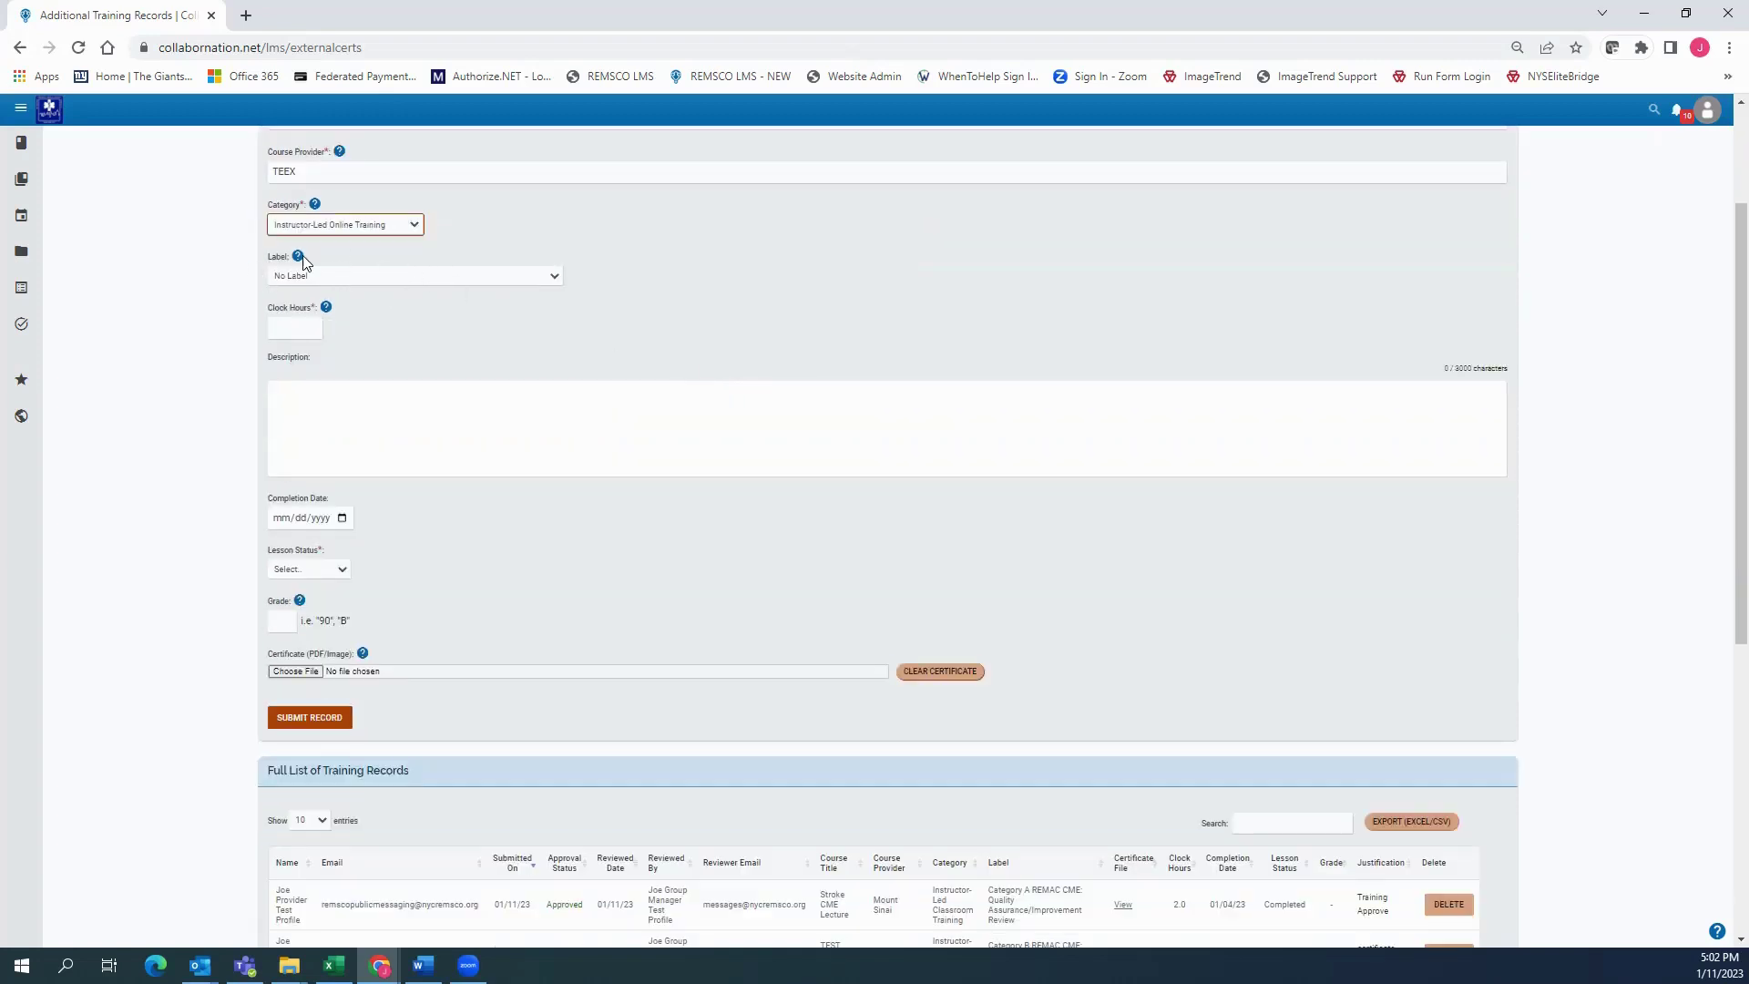
left_click(535, 276)
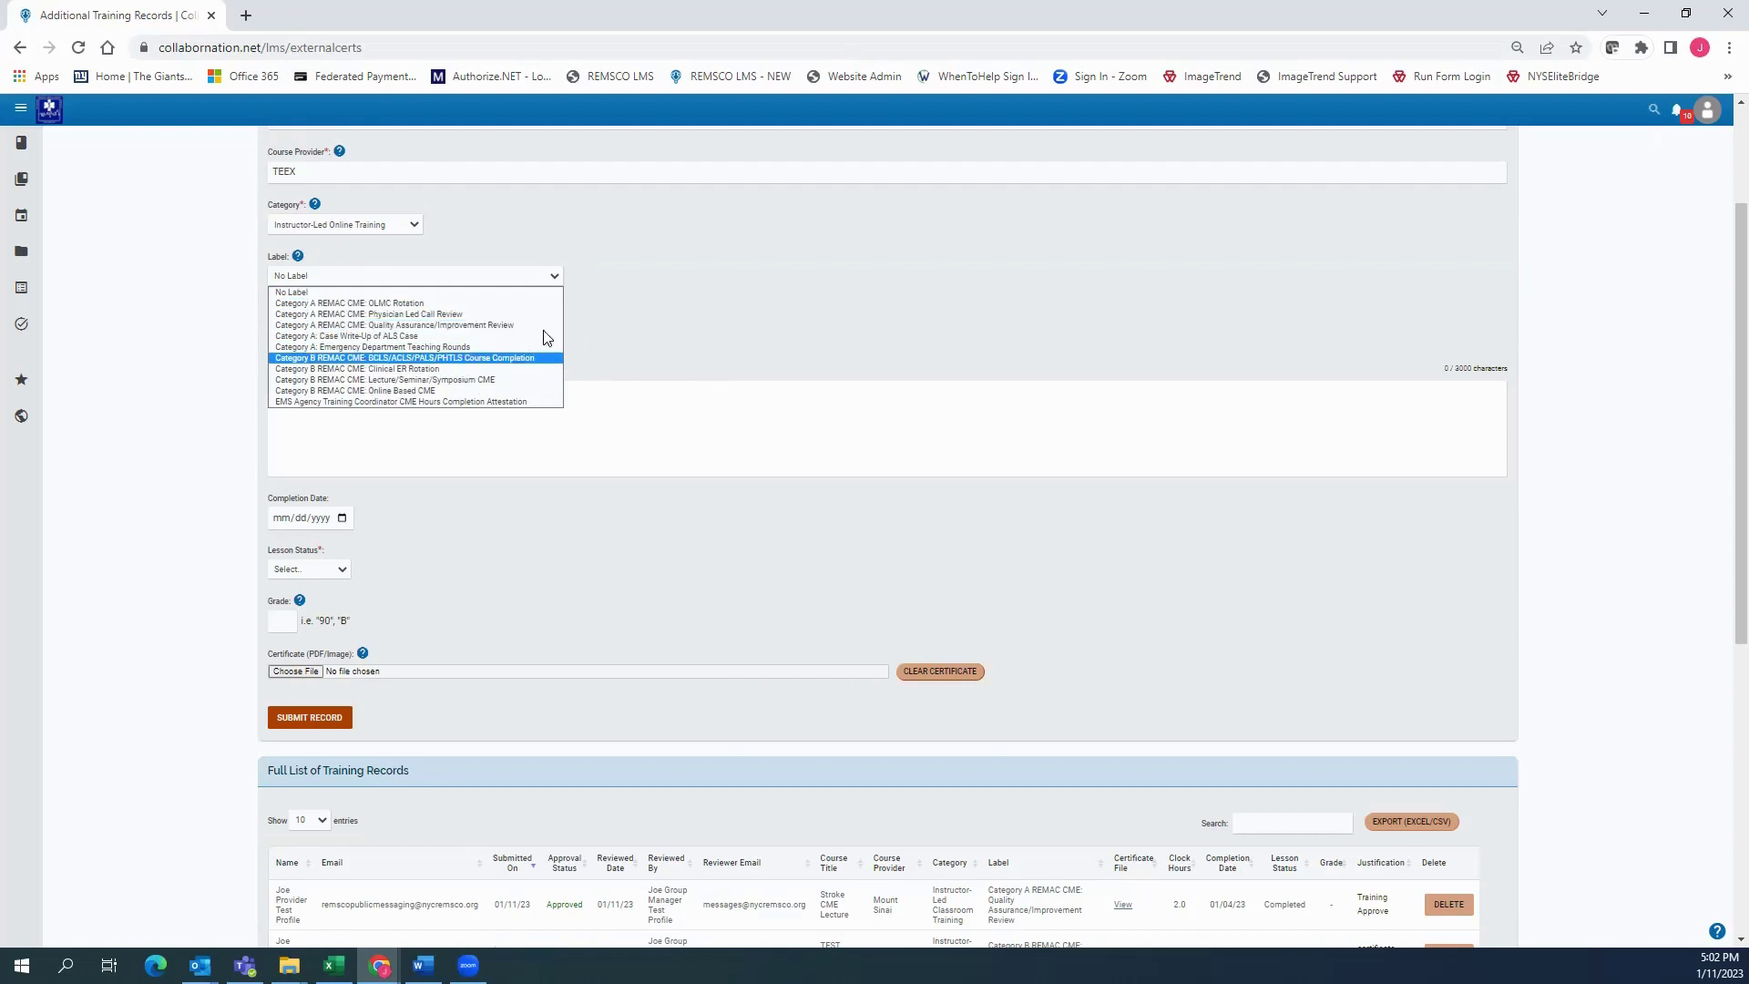
left_click(387, 380)
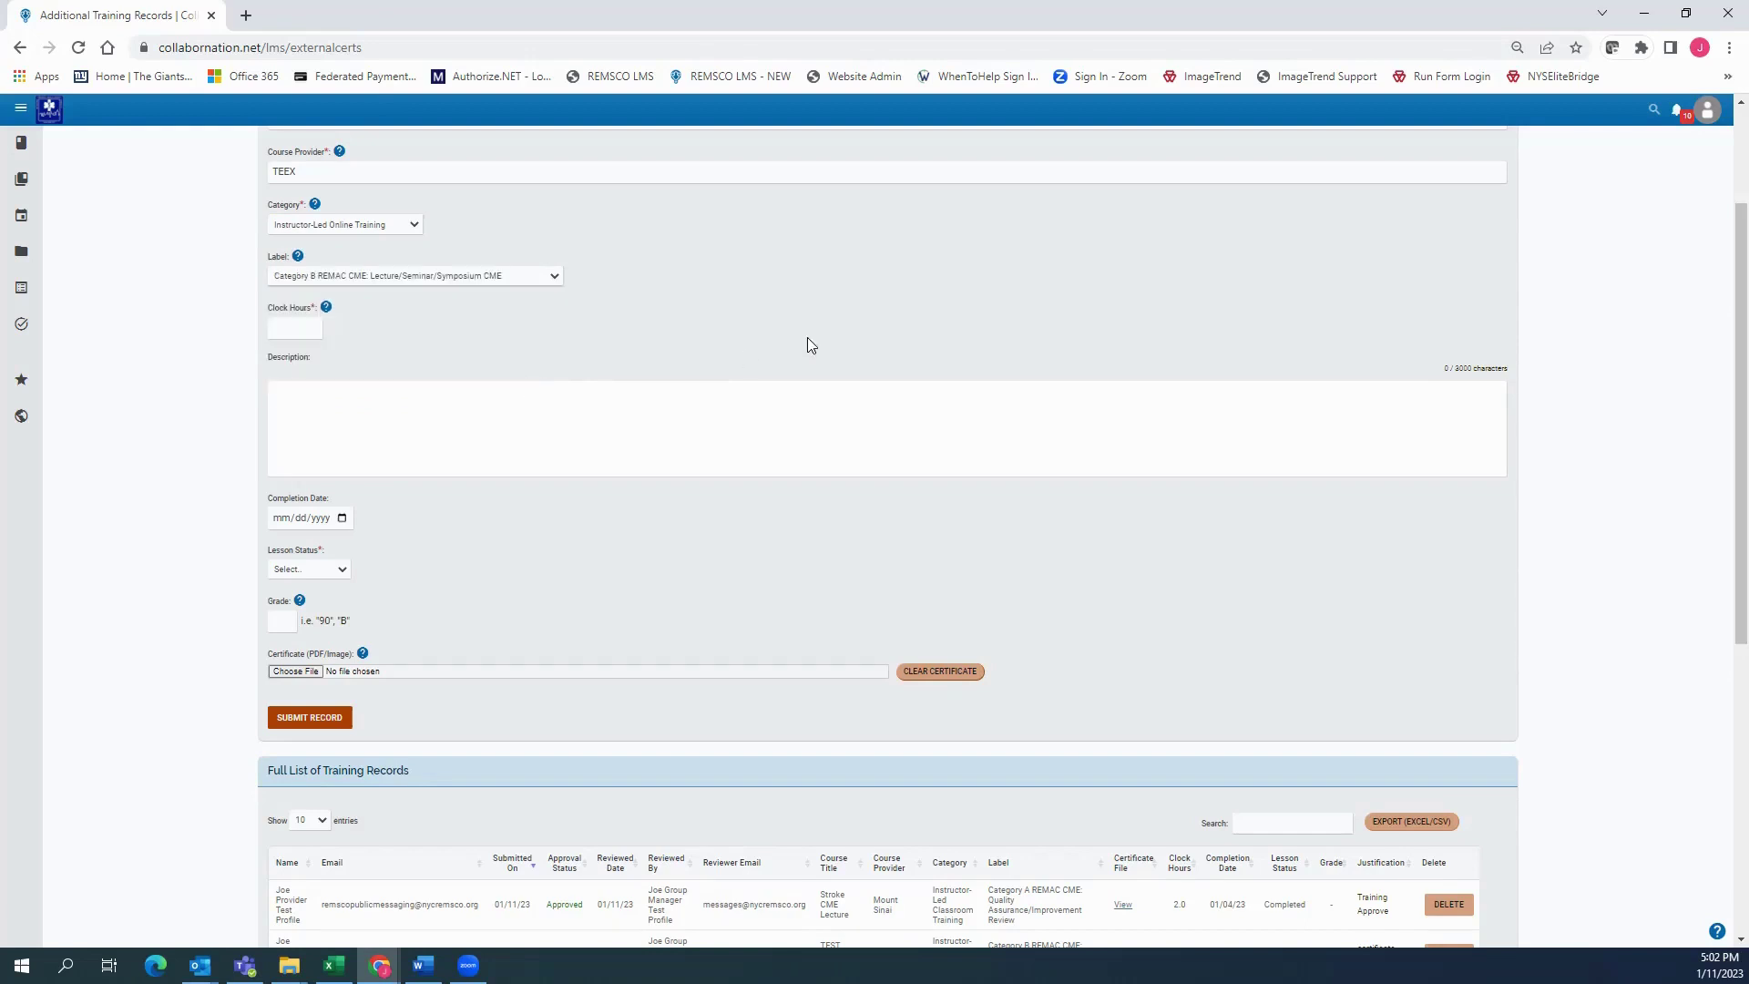
left_click(282, 324)
type("2.0")
left_click(454, 348)
left_click(410, 402)
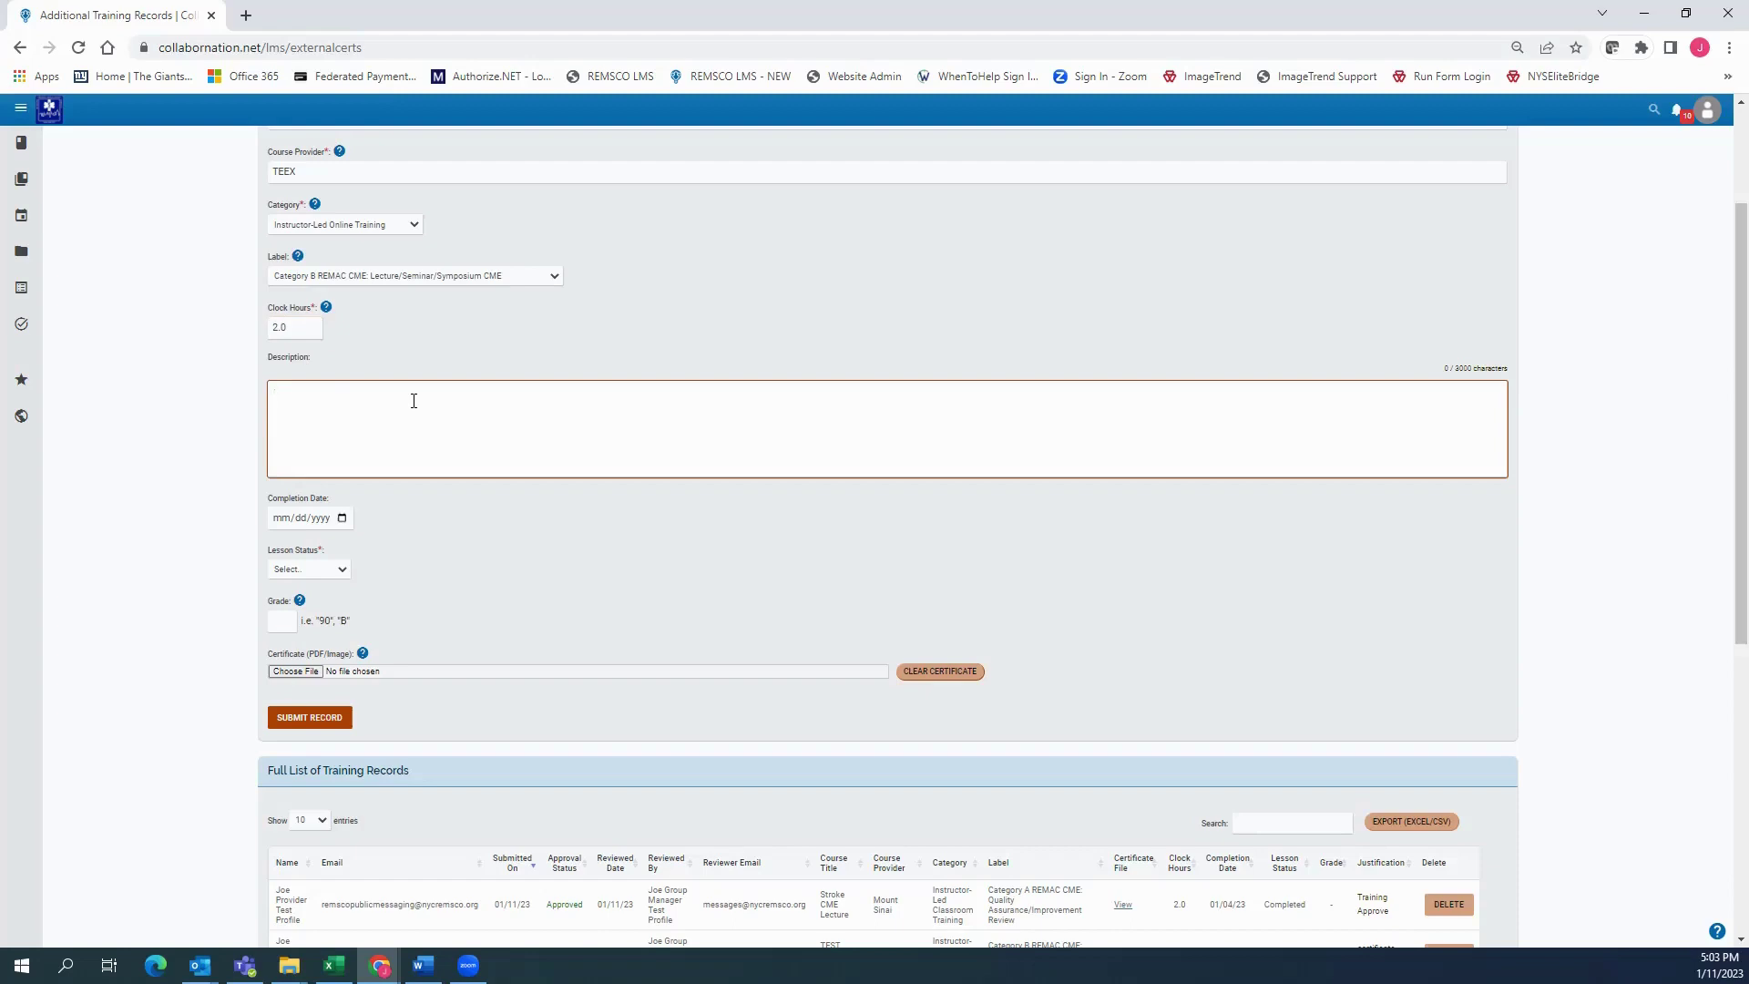
scroll(414, 401, "down", 3)
scroll(410, 397, "up", 5)
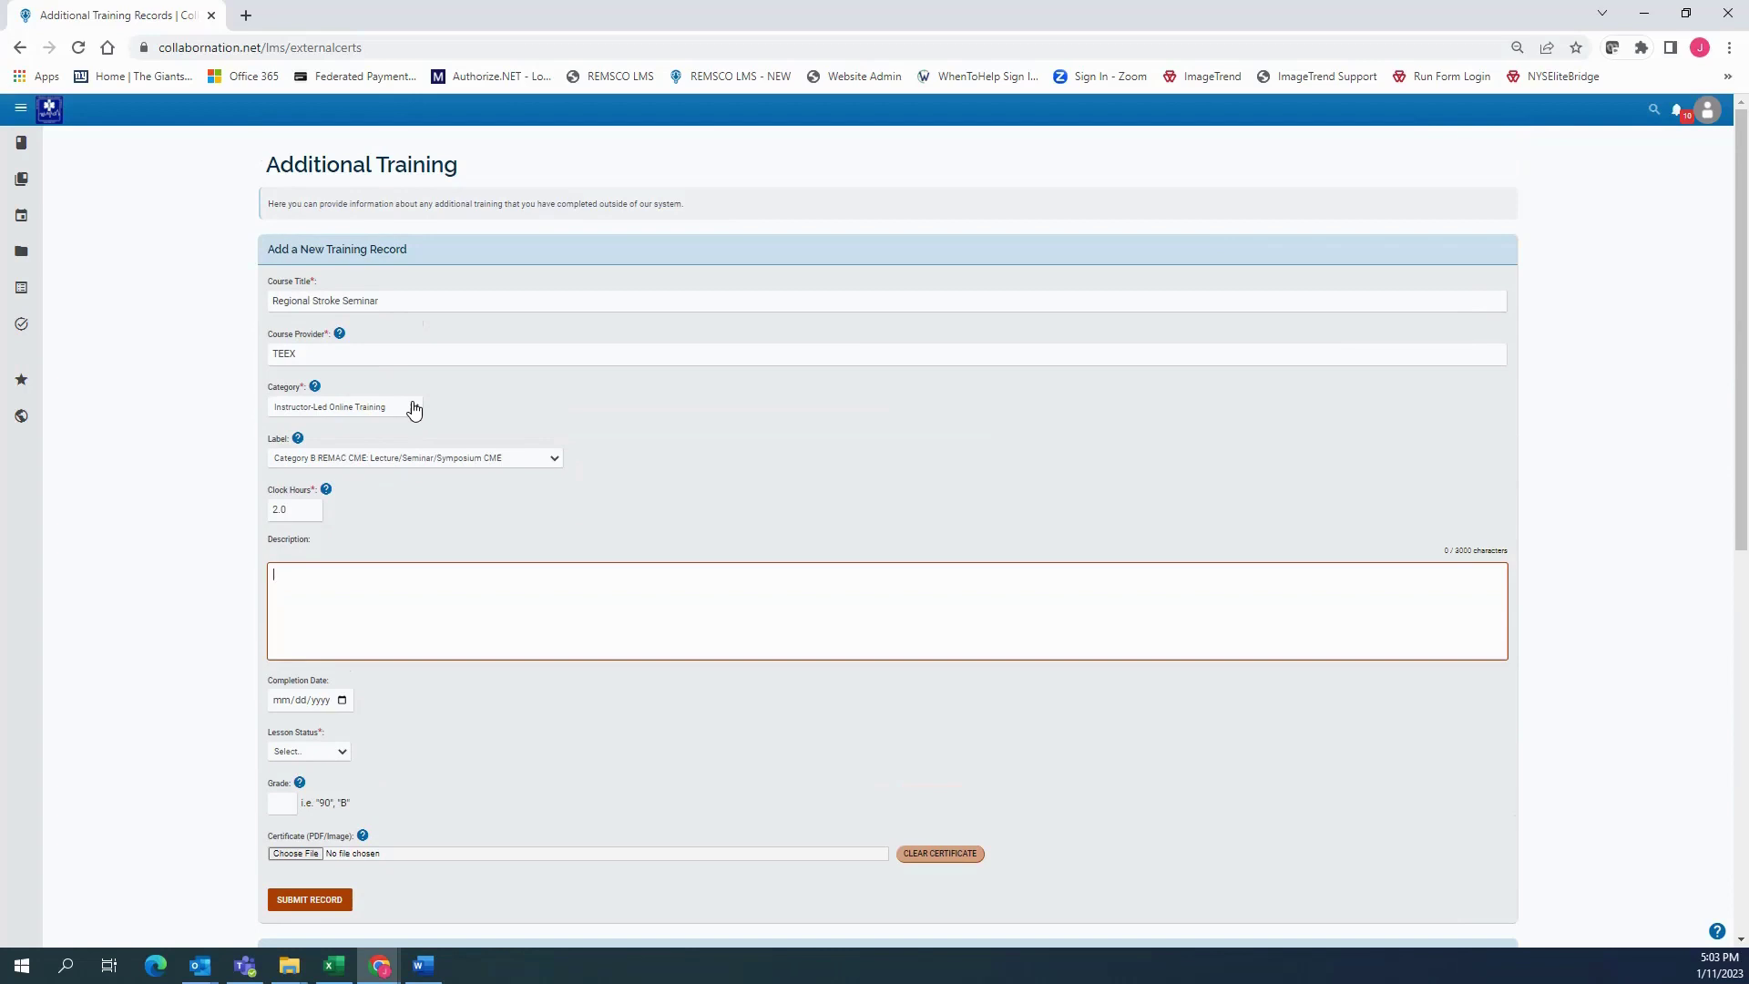
scroll(413, 409, "down", 3)
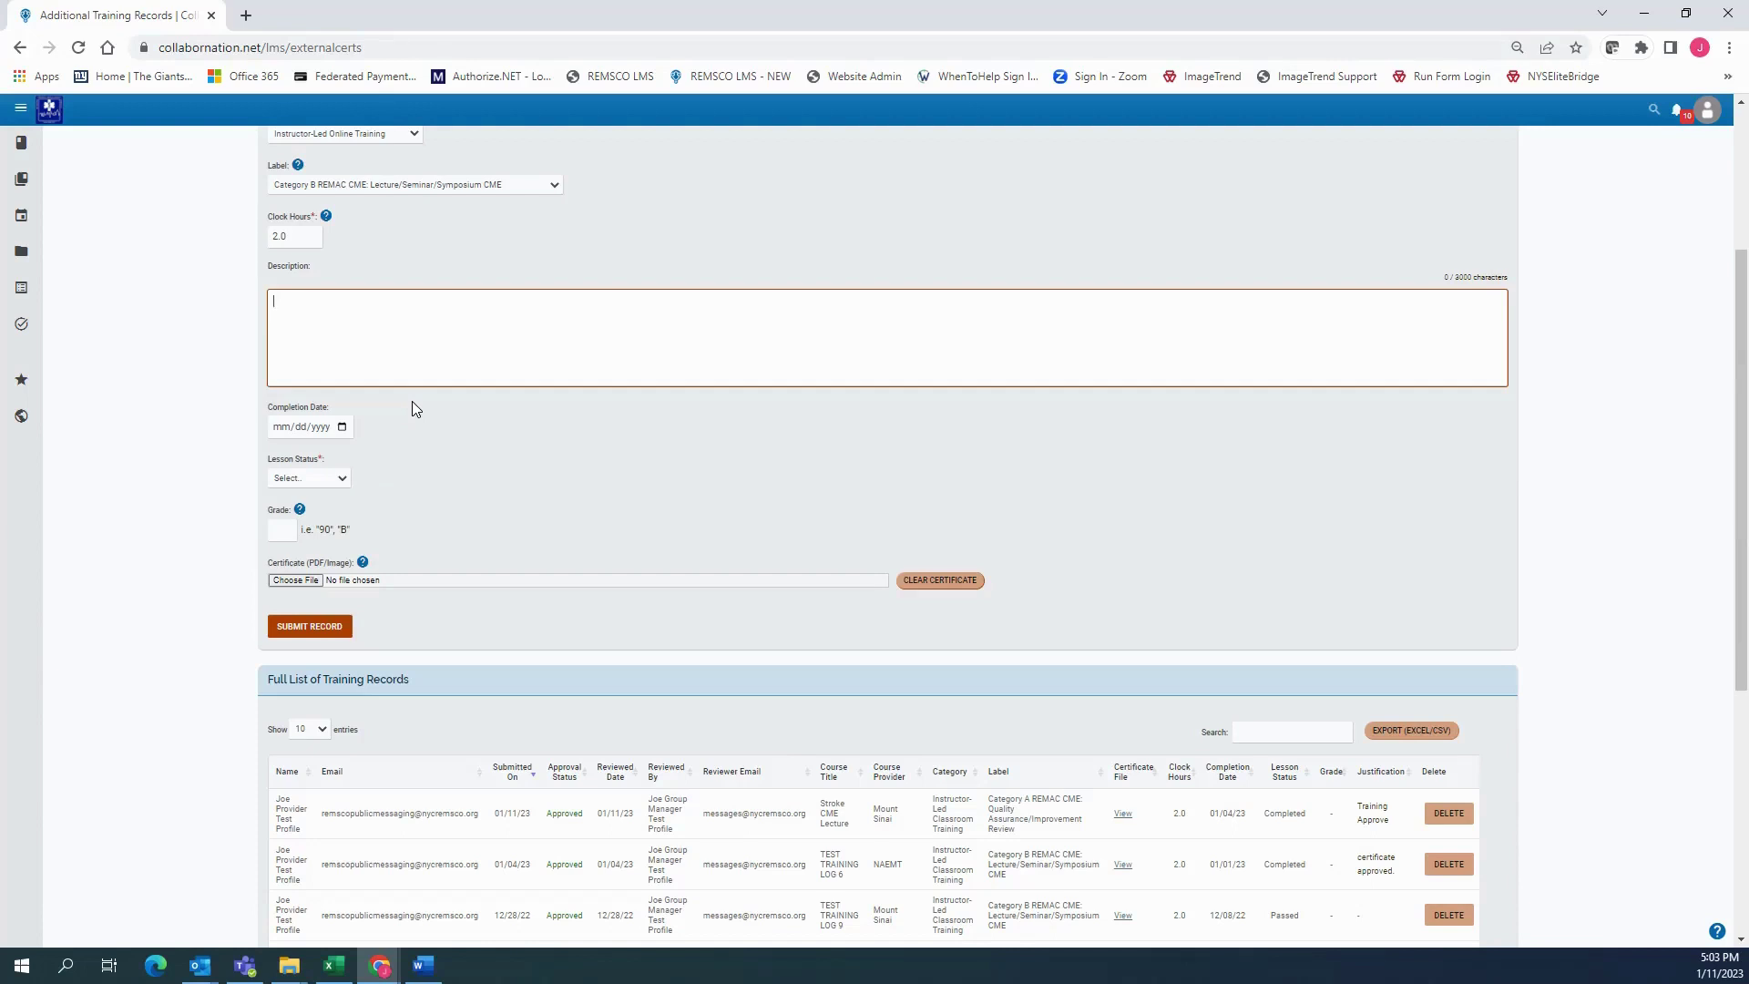
Write a description for the training coordinator and set the completion date to 01/03/2023
type("enter your description here message for your training c")
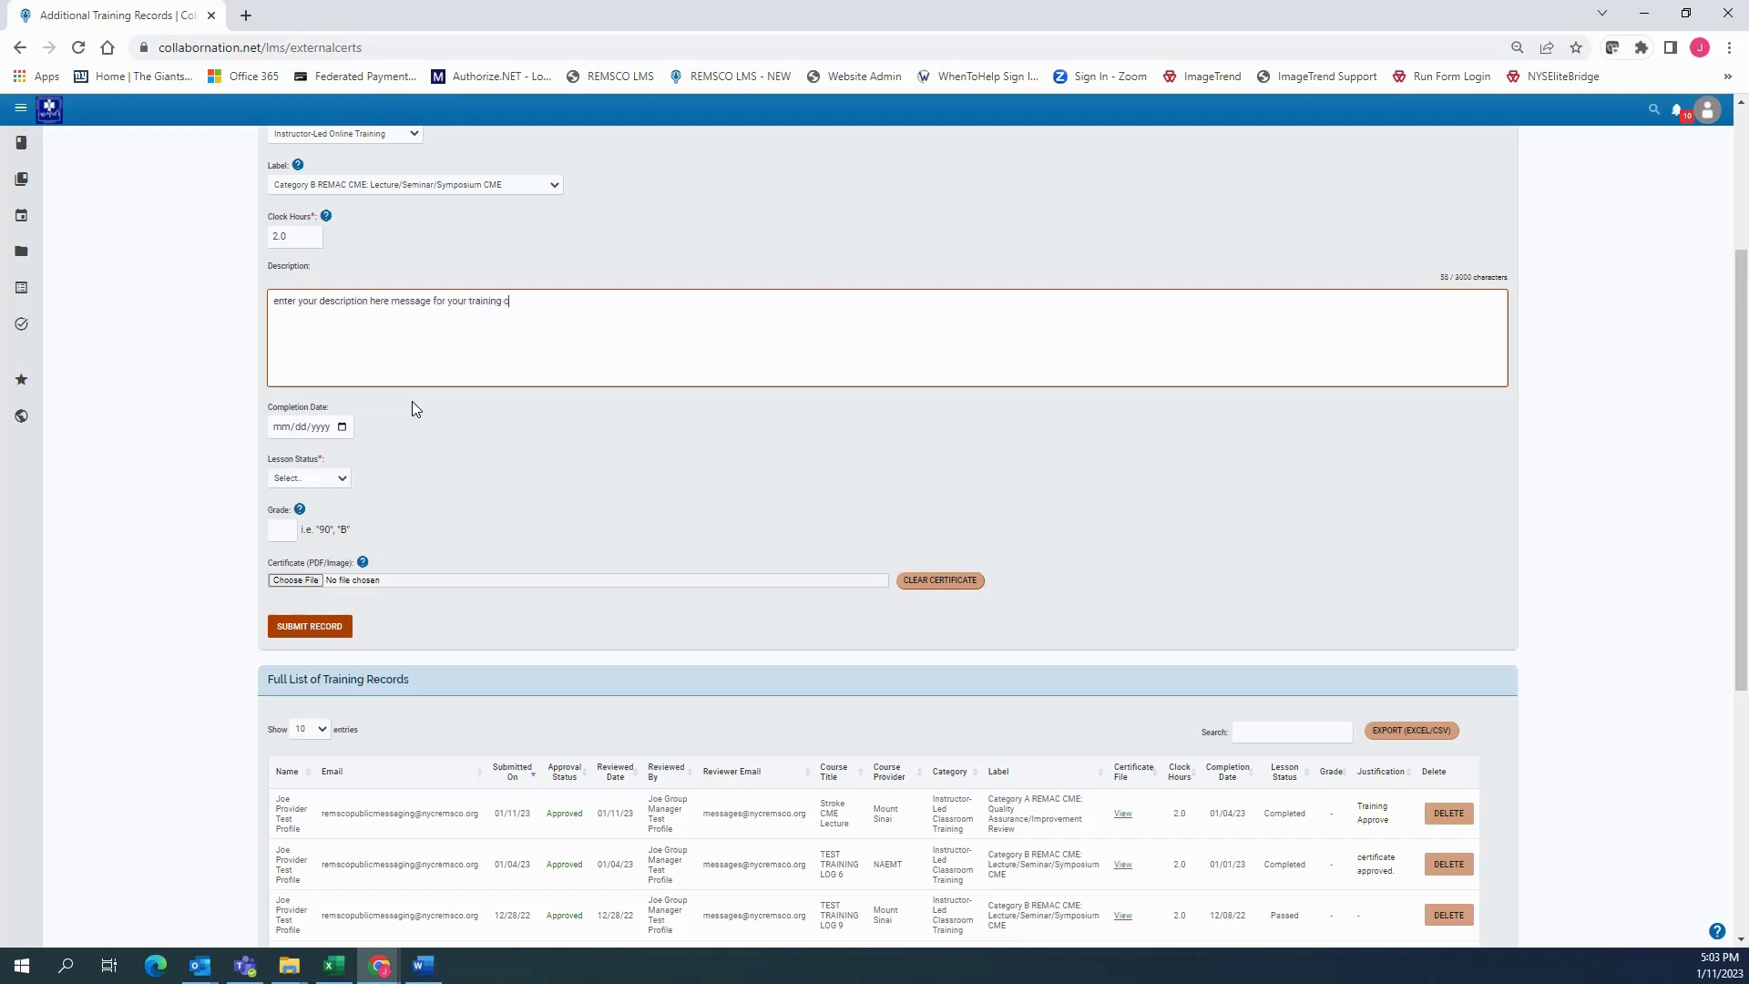
type("oordinator")
left_click(406, 402)
left_click(324, 426)
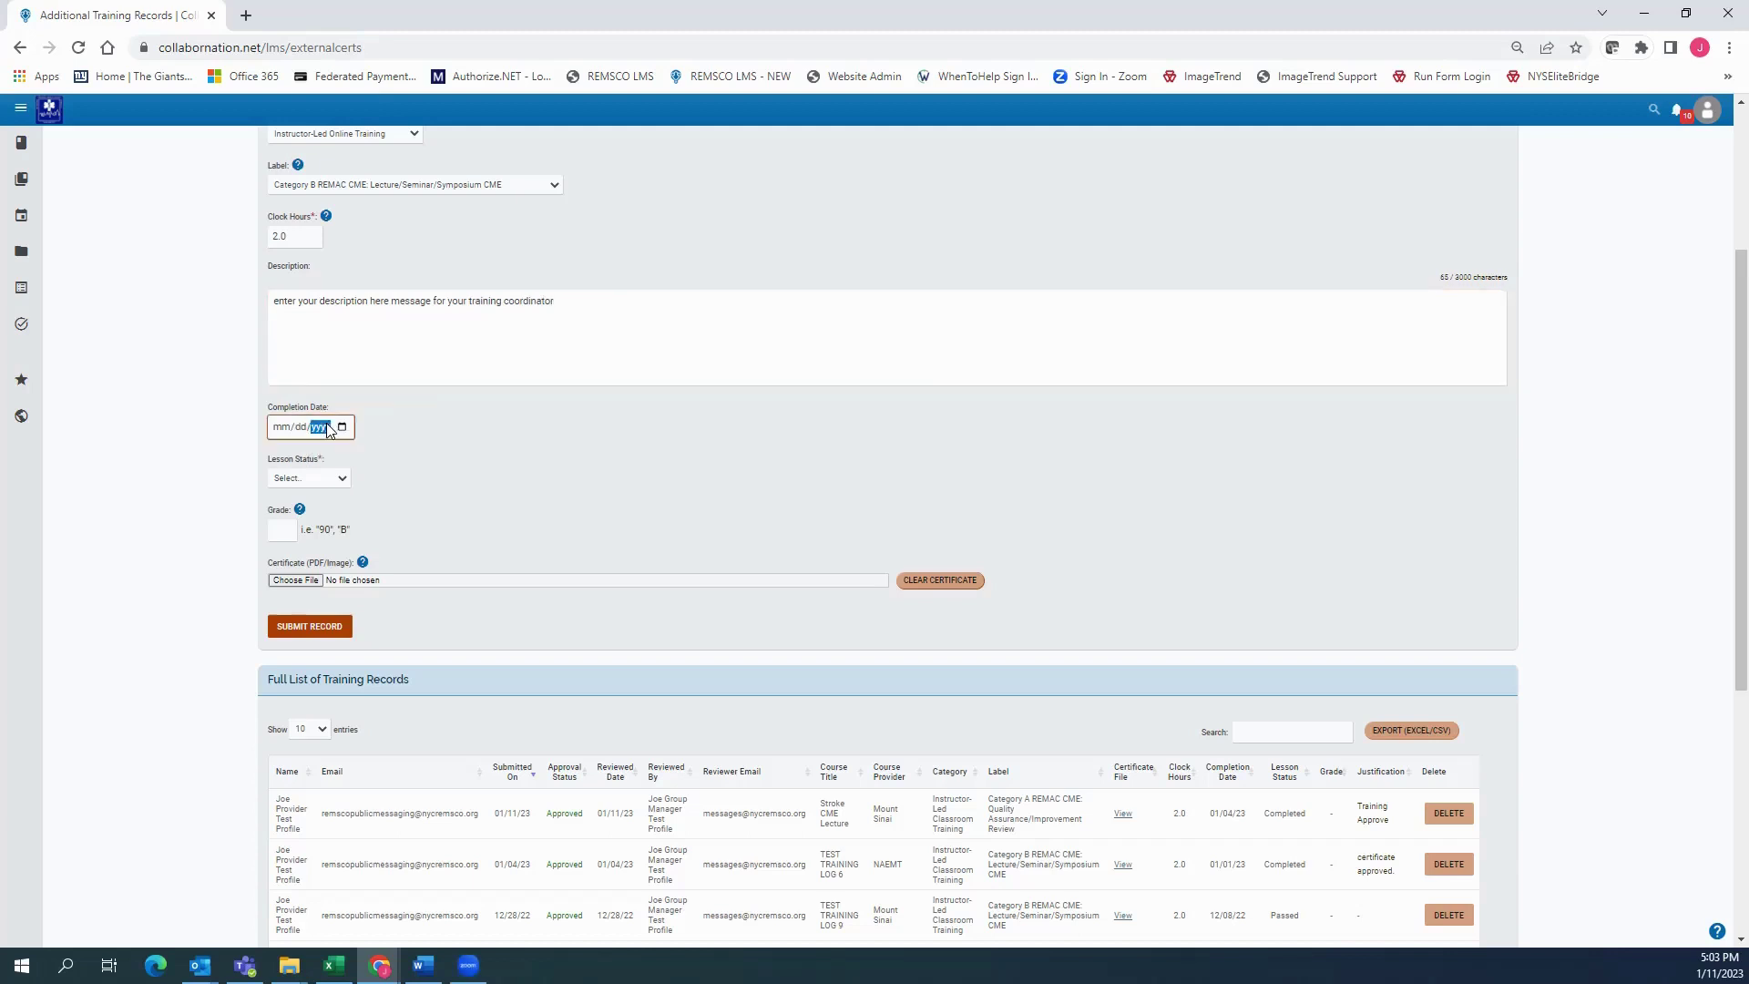
left_click(341, 426)
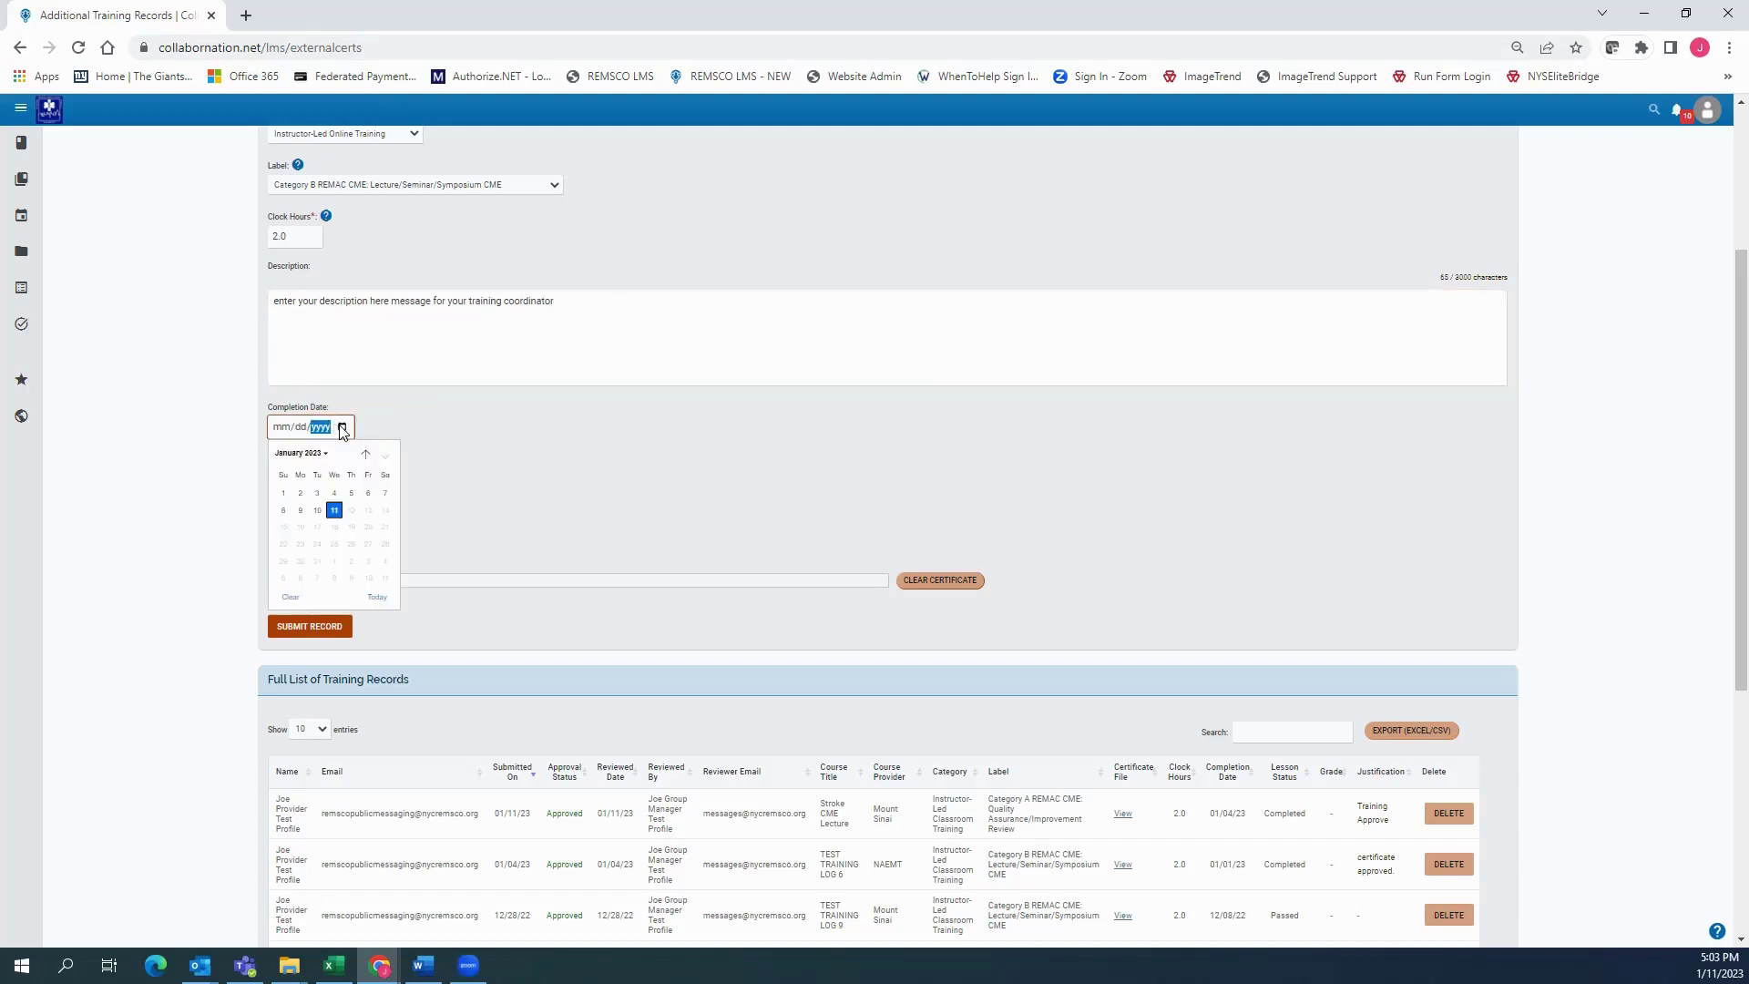
left_click(317, 493)
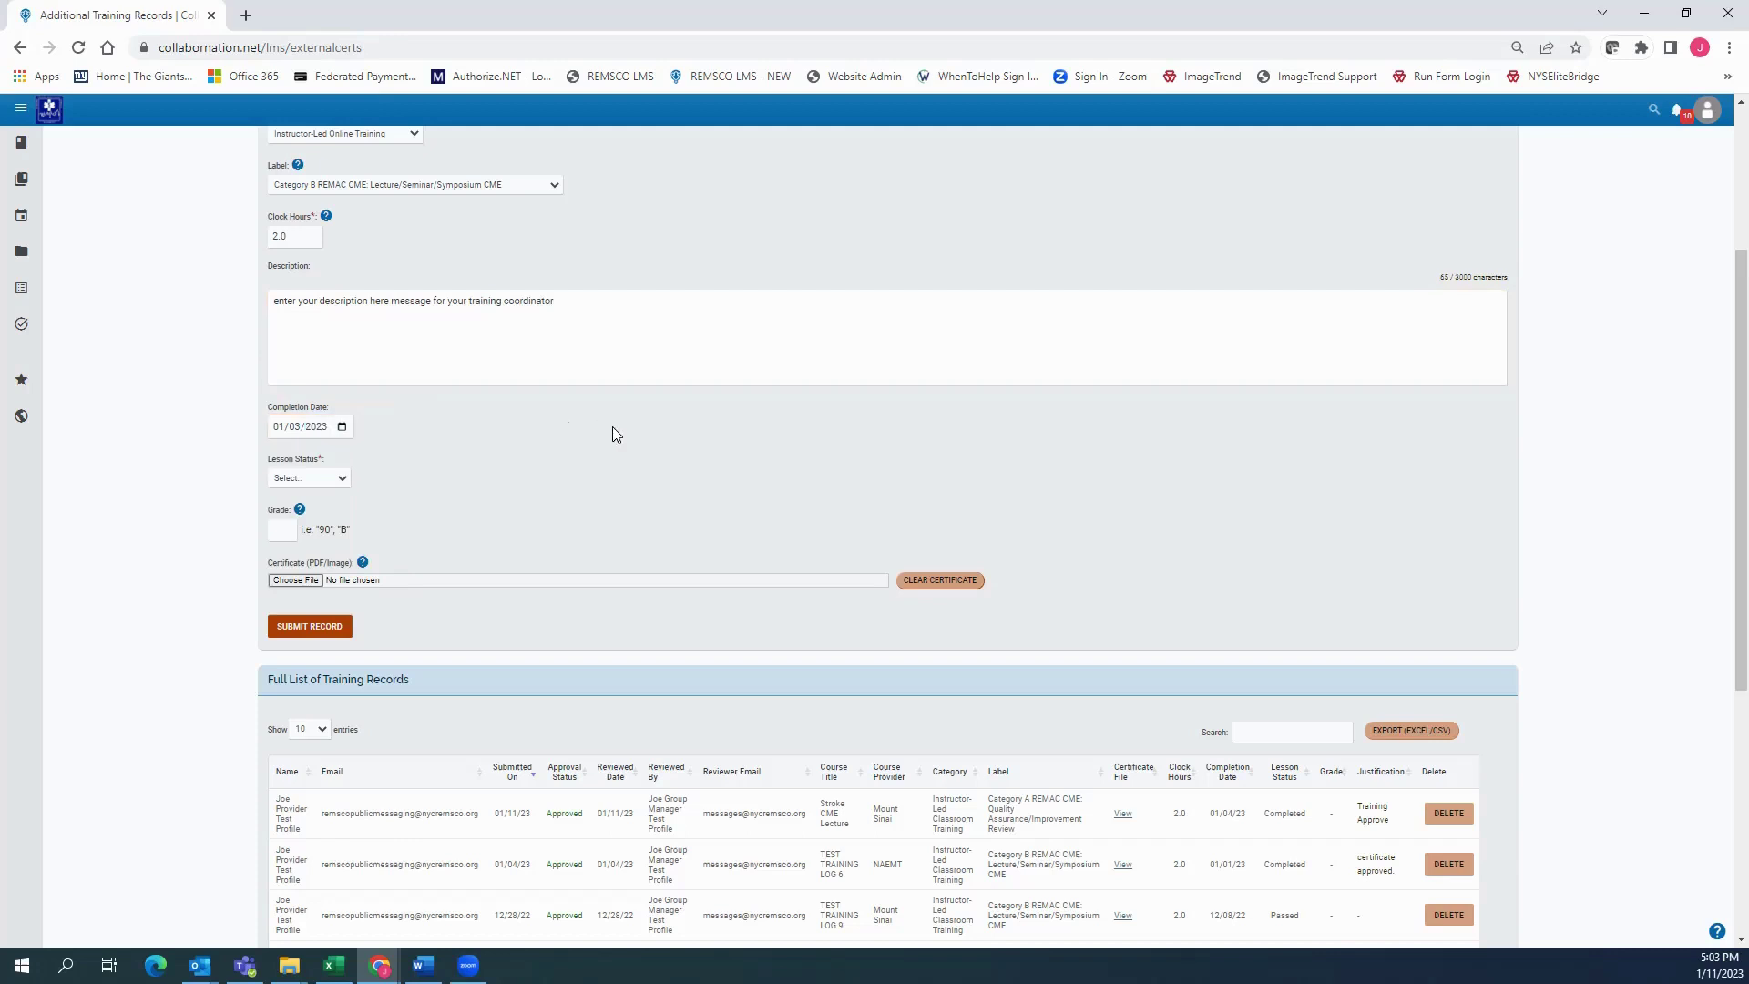
Set the lesson status to Completed
left_click(330, 479)
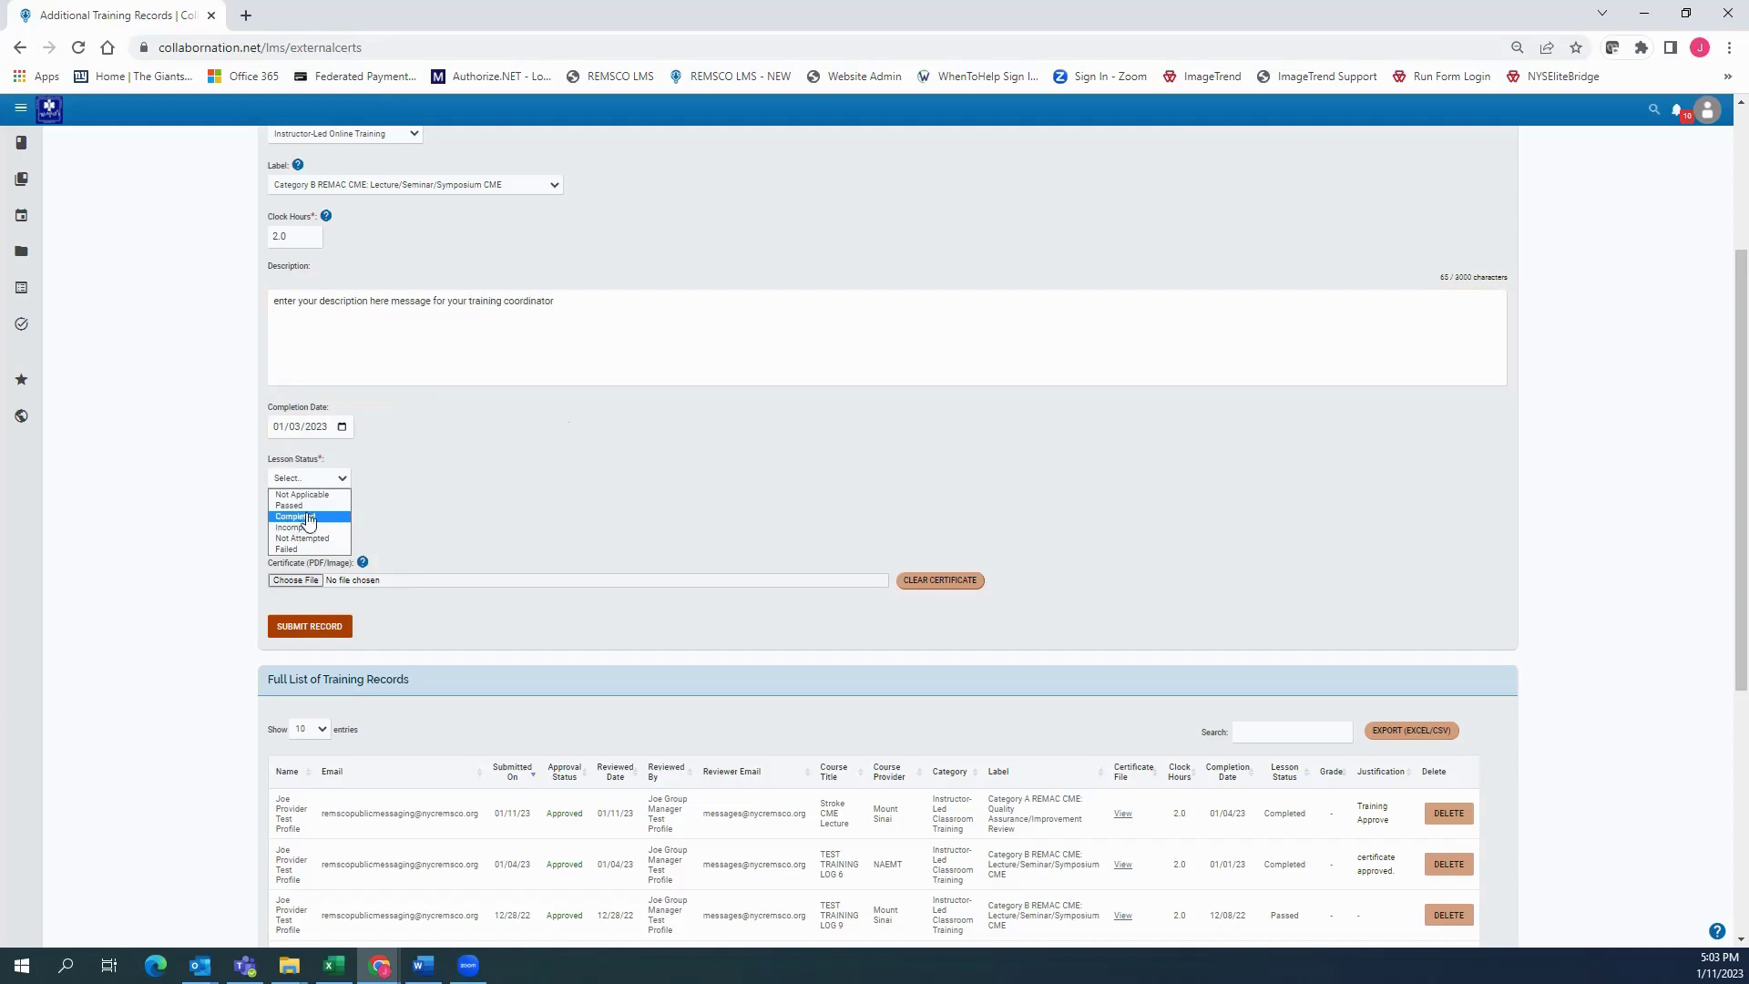
left_click(308, 517)
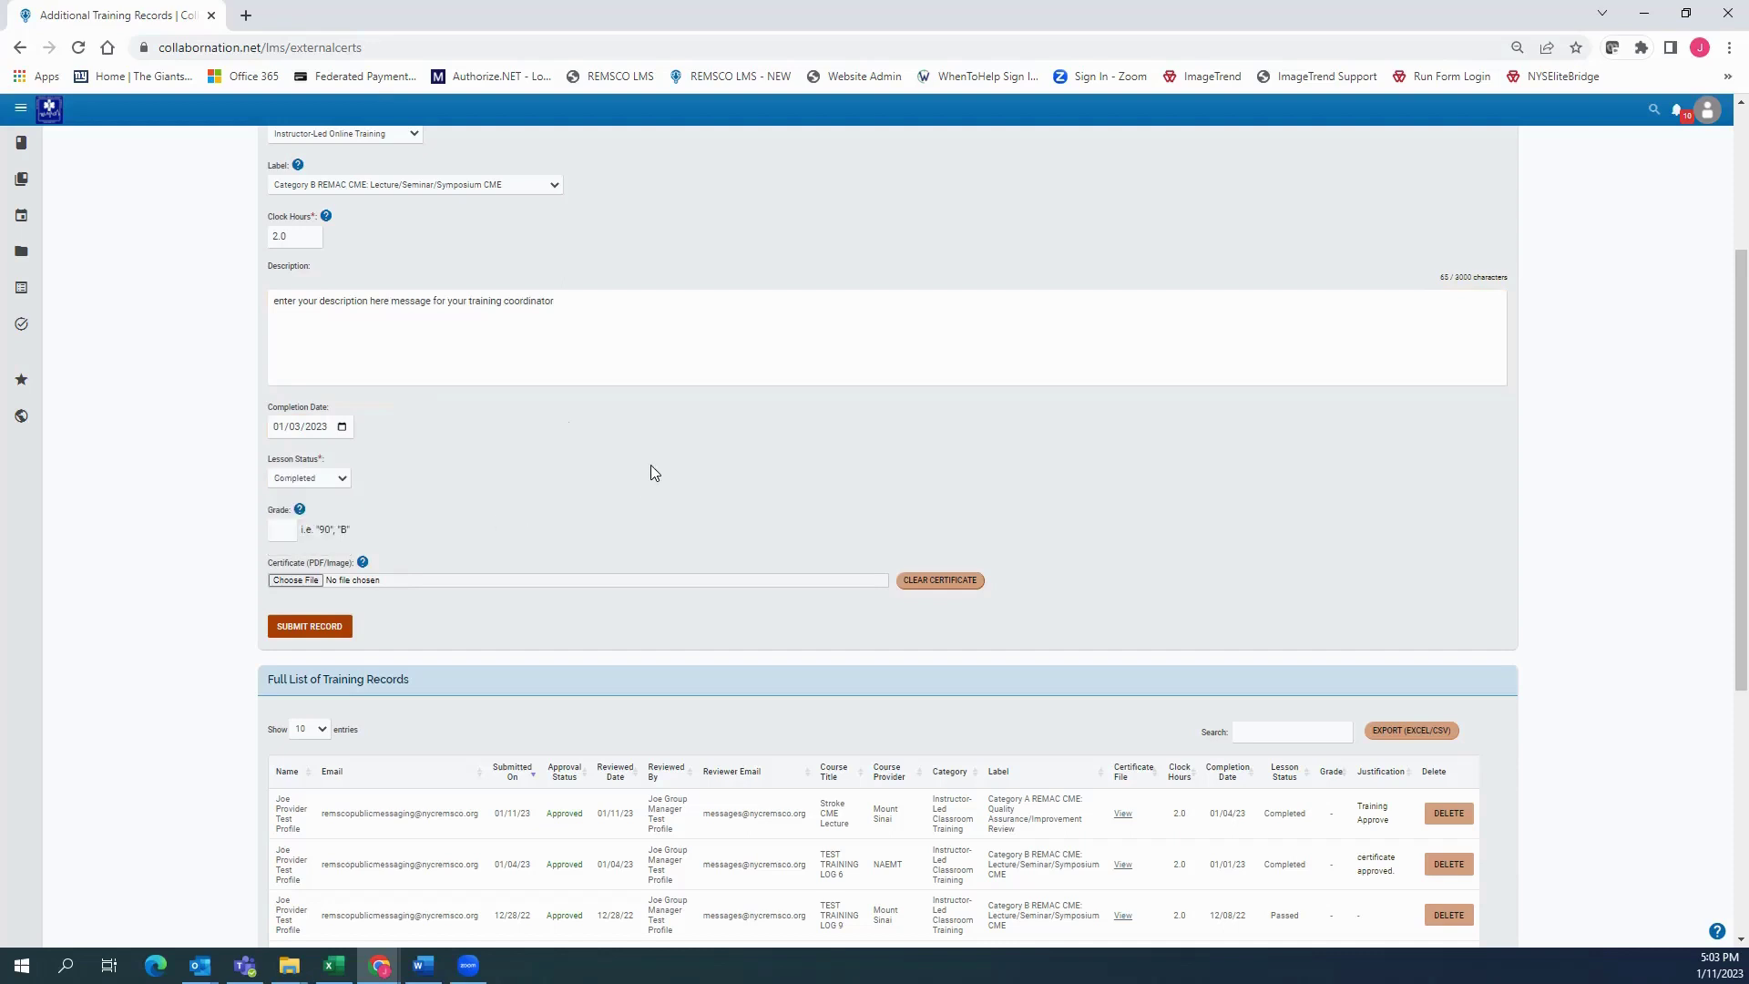
left_click(282, 529)
scroll(516, 501, "down", 1)
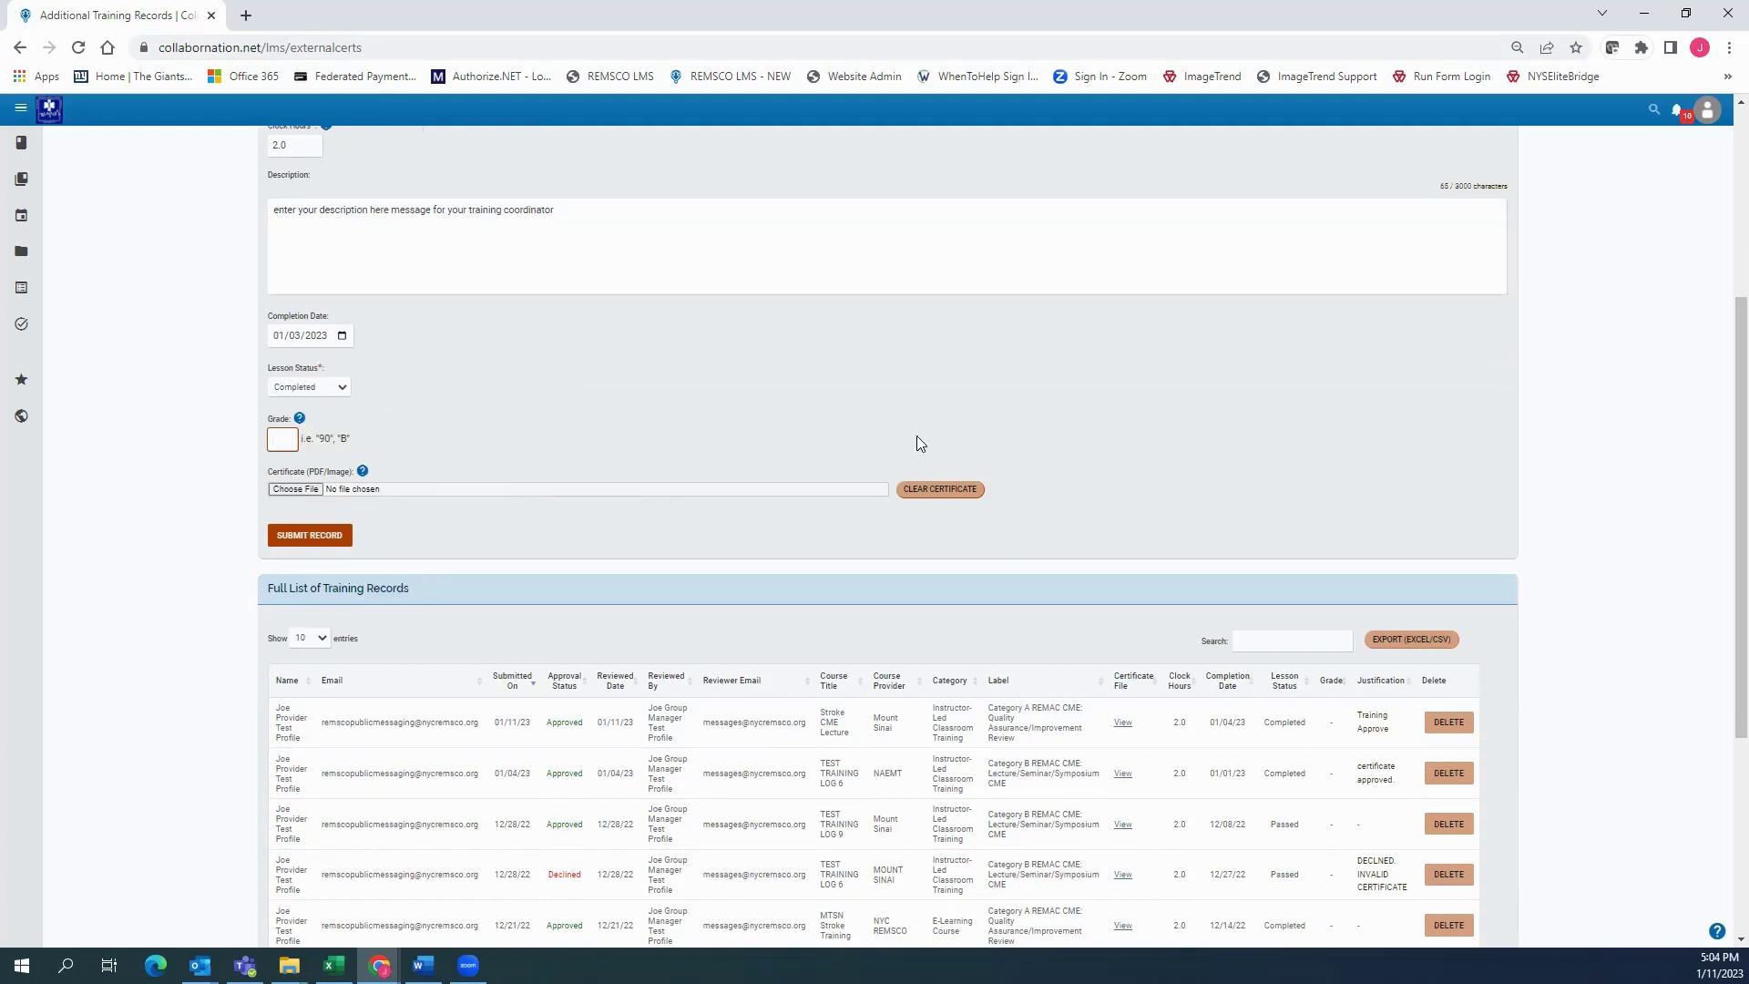
left_click_drag(269, 473, 414, 463)
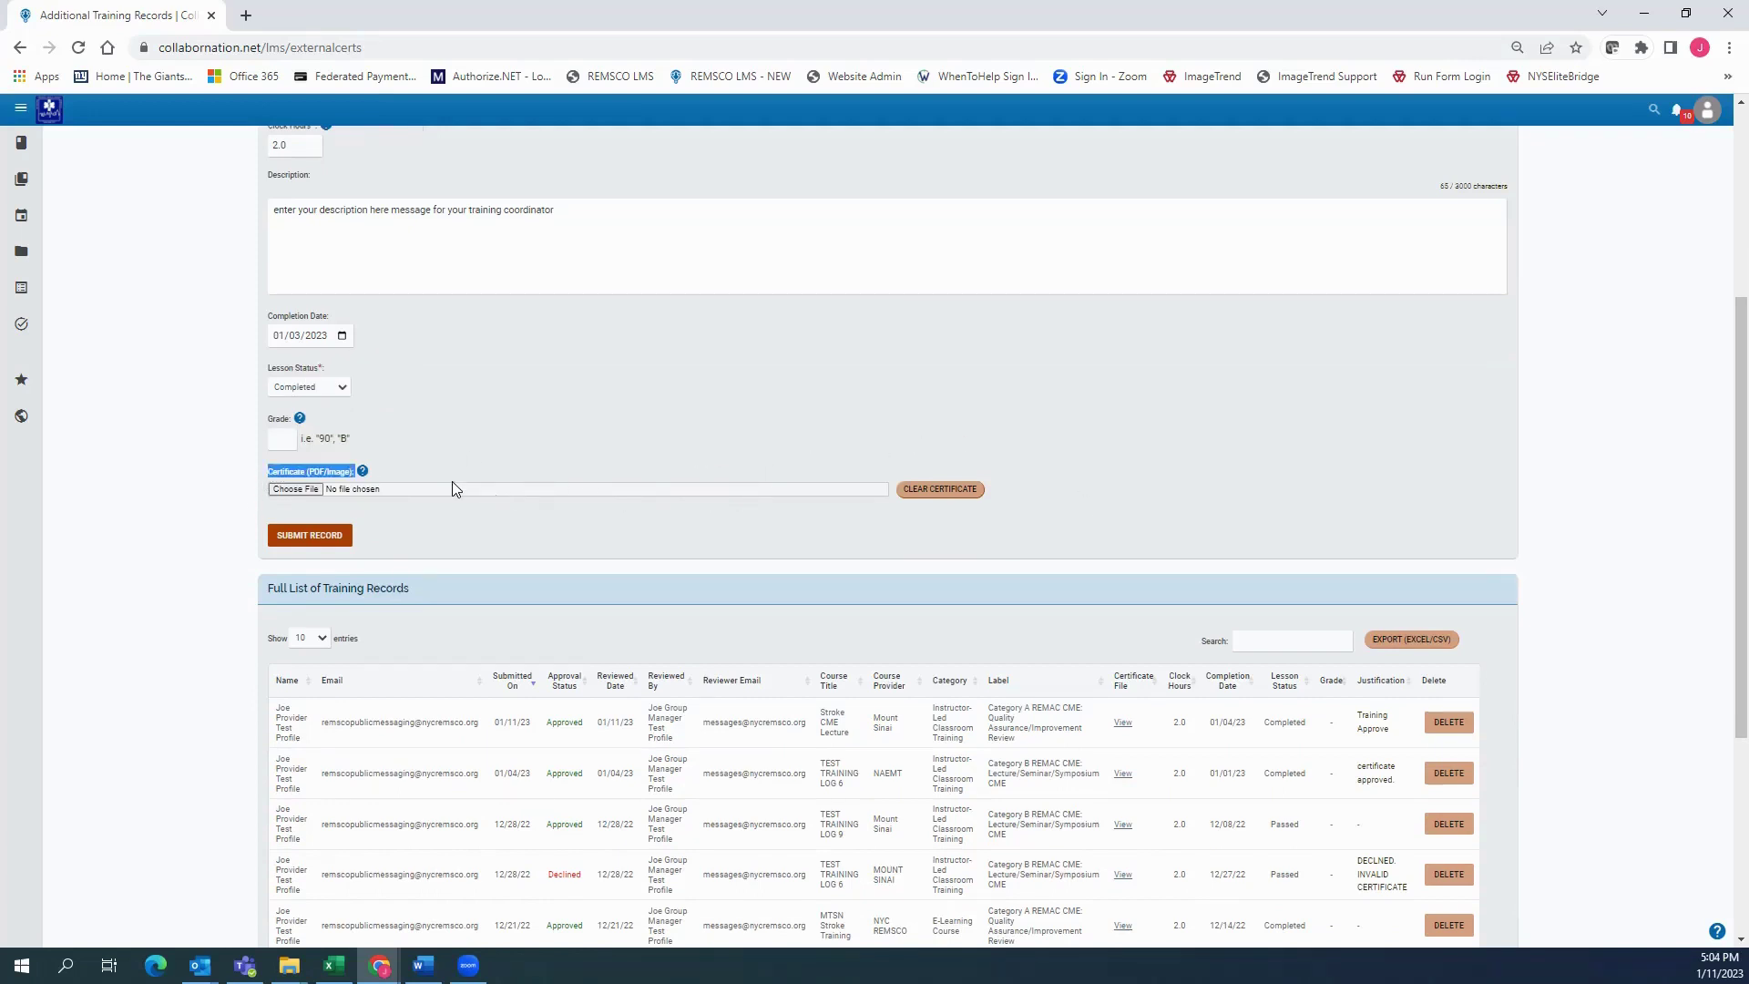
scroll(452, 481, "up", 3)
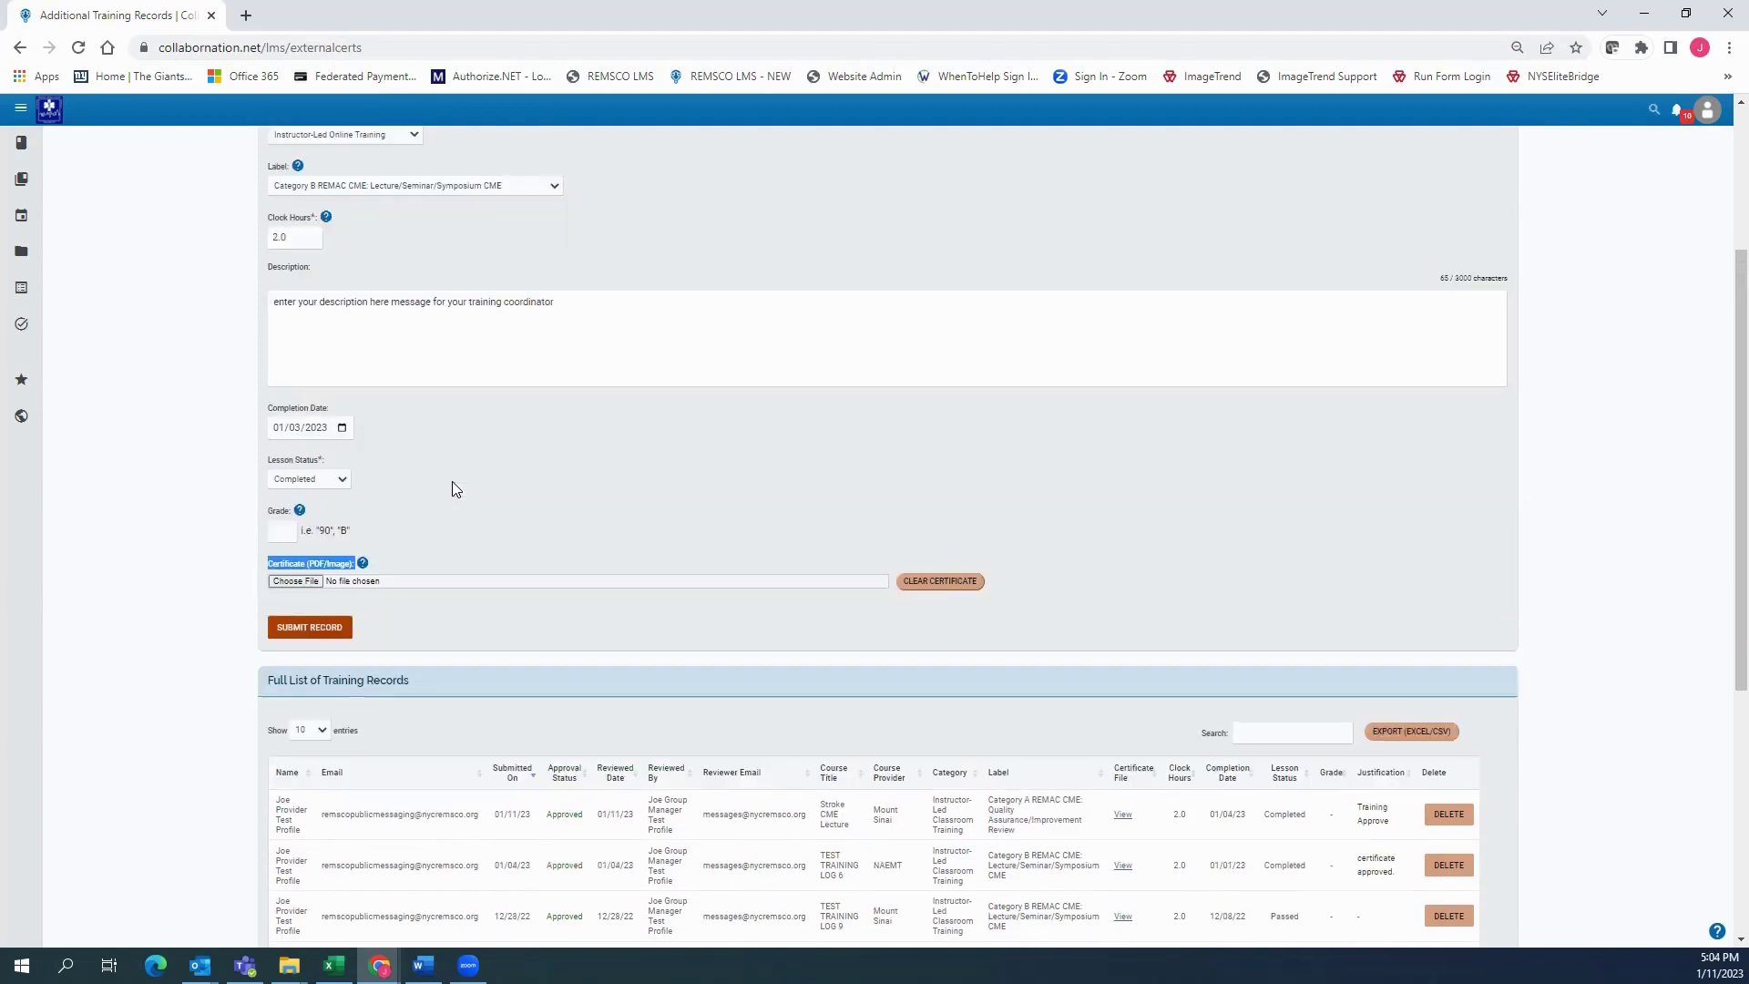
scroll(452, 481, "up", 1)
scroll(452, 481, "down", 3)
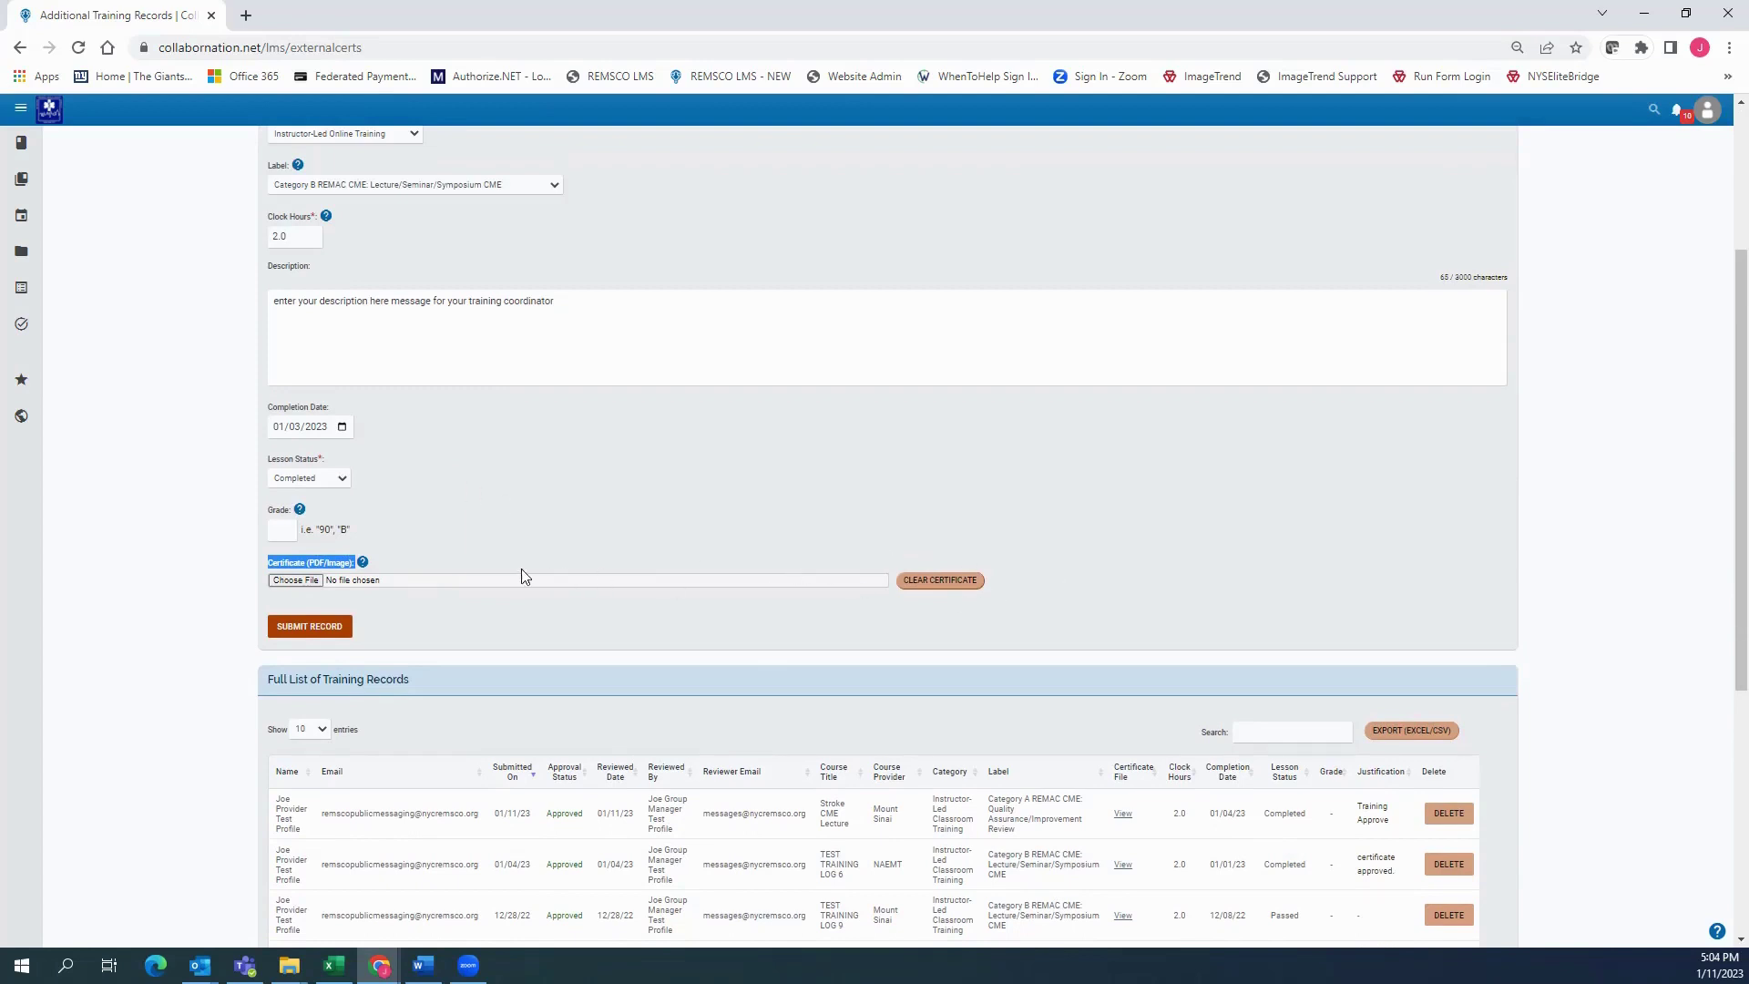
Attach the PCR SShot image from Downloads as the certificate and submit the training record
left_click(529, 521)
left_click(288, 581)
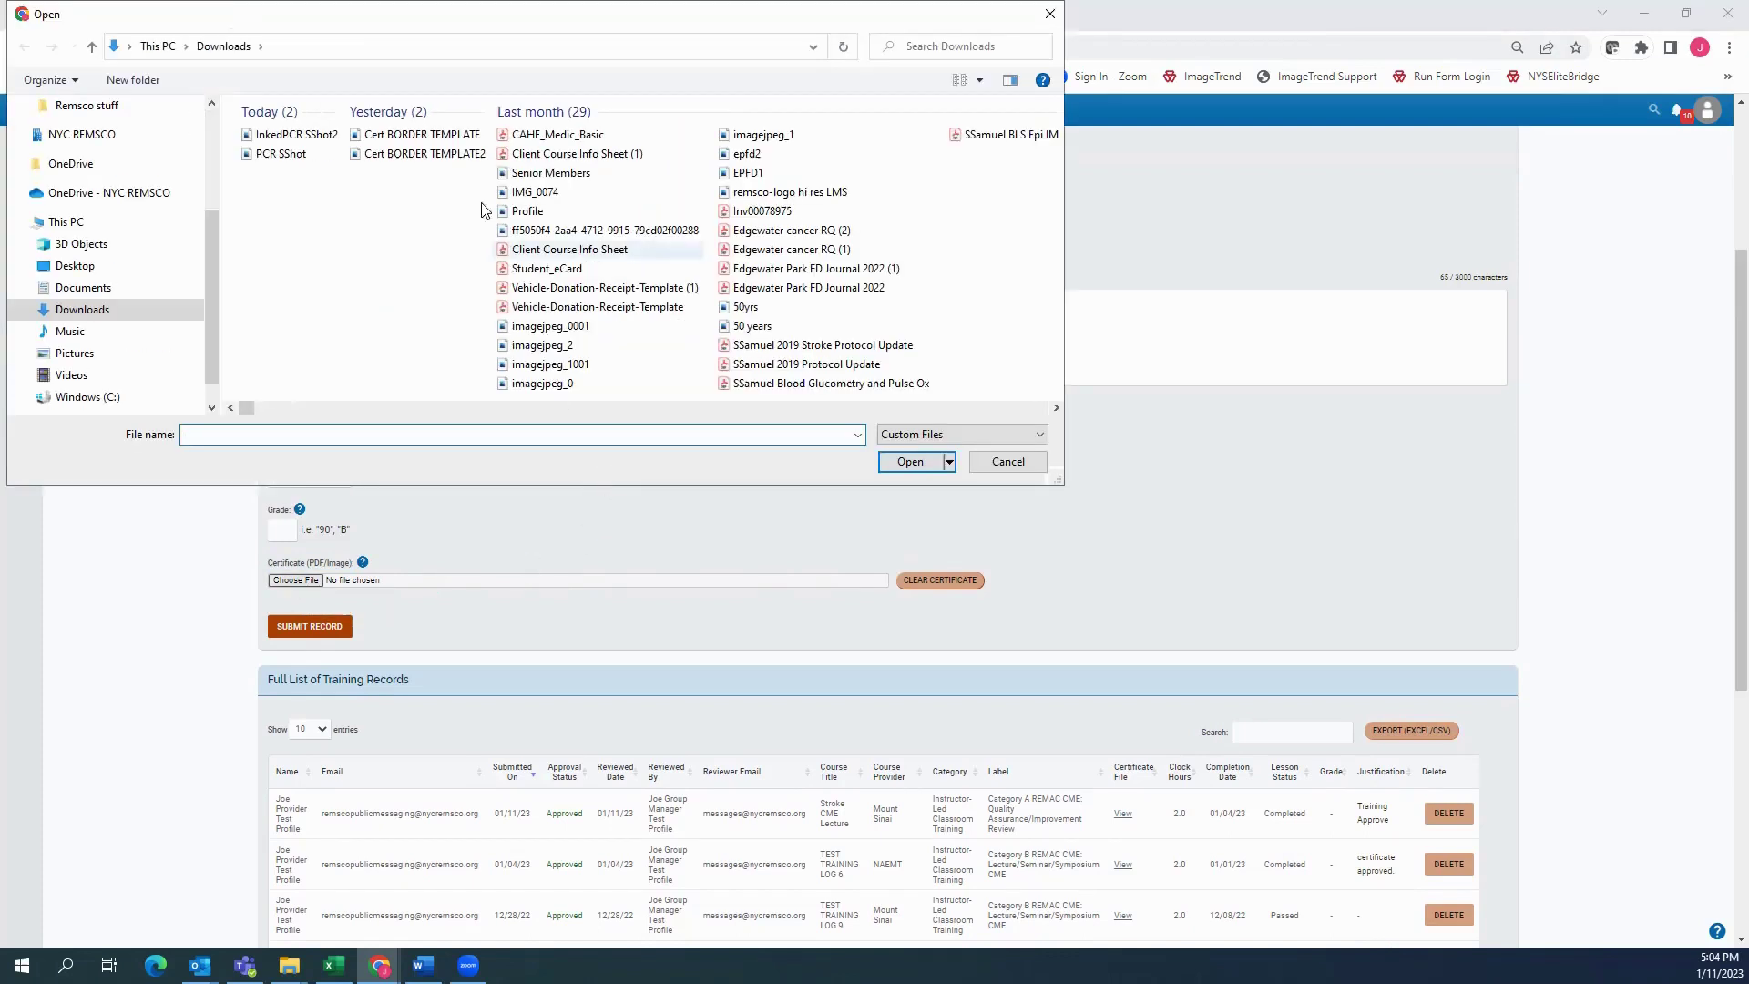
left_click(281, 154)
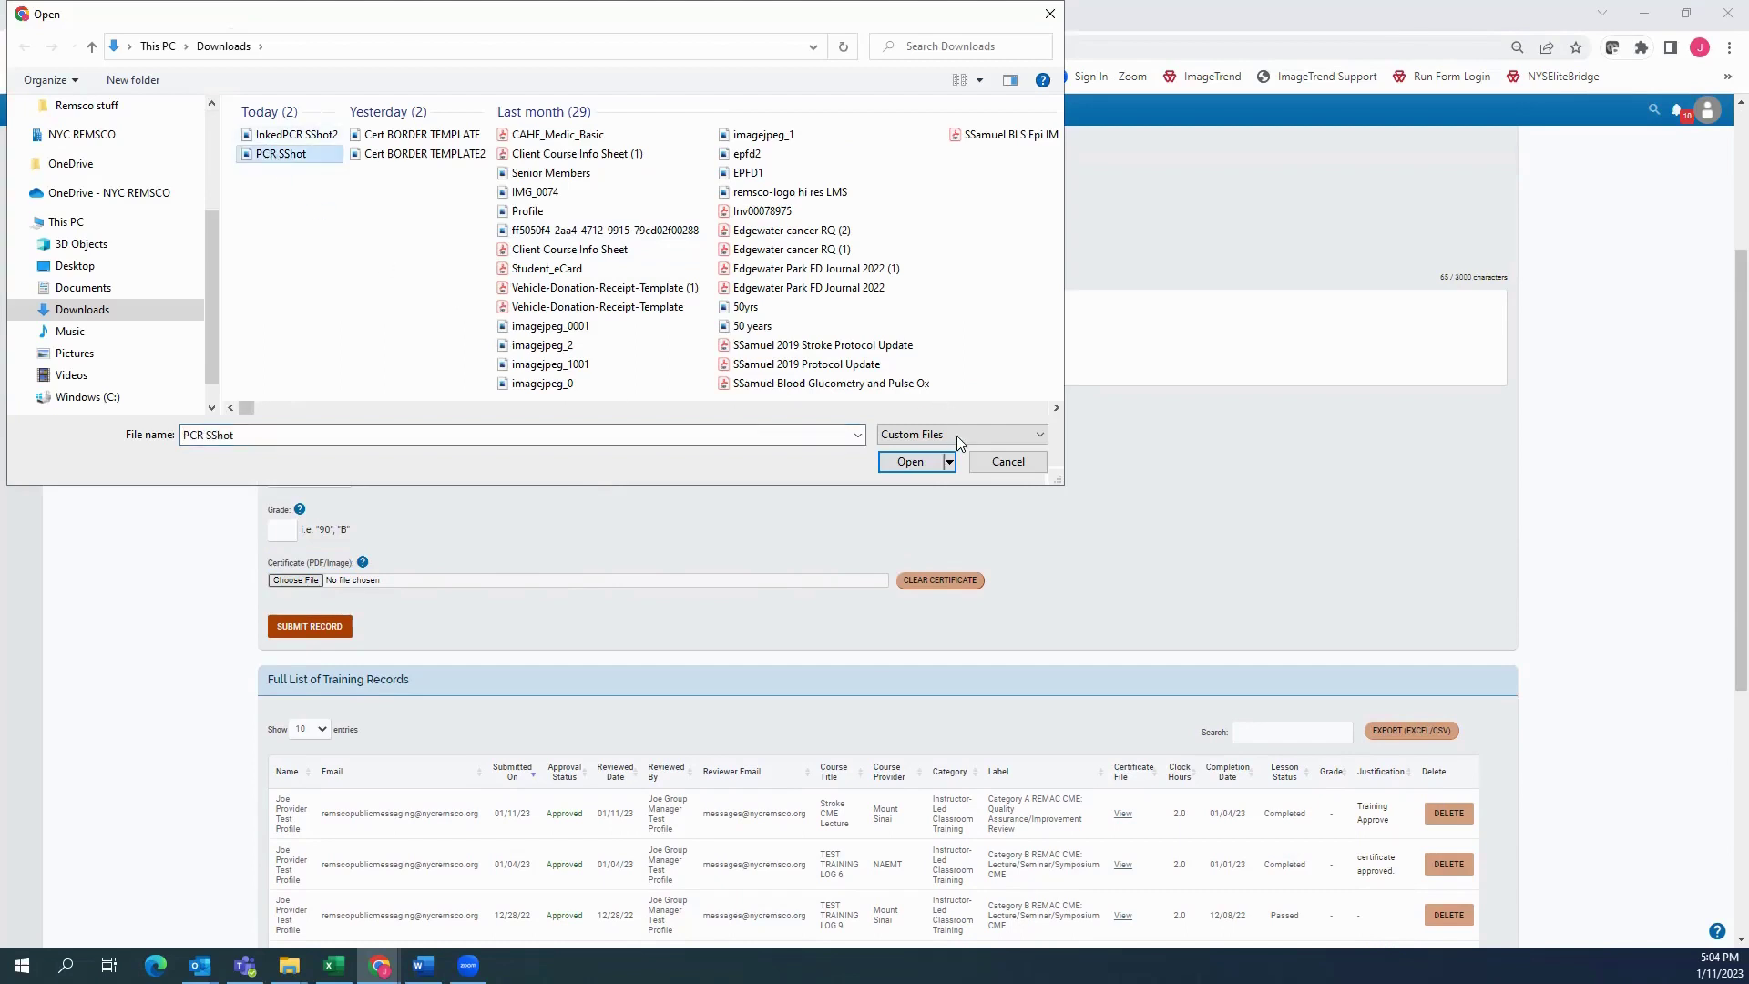
left_click(910, 462)
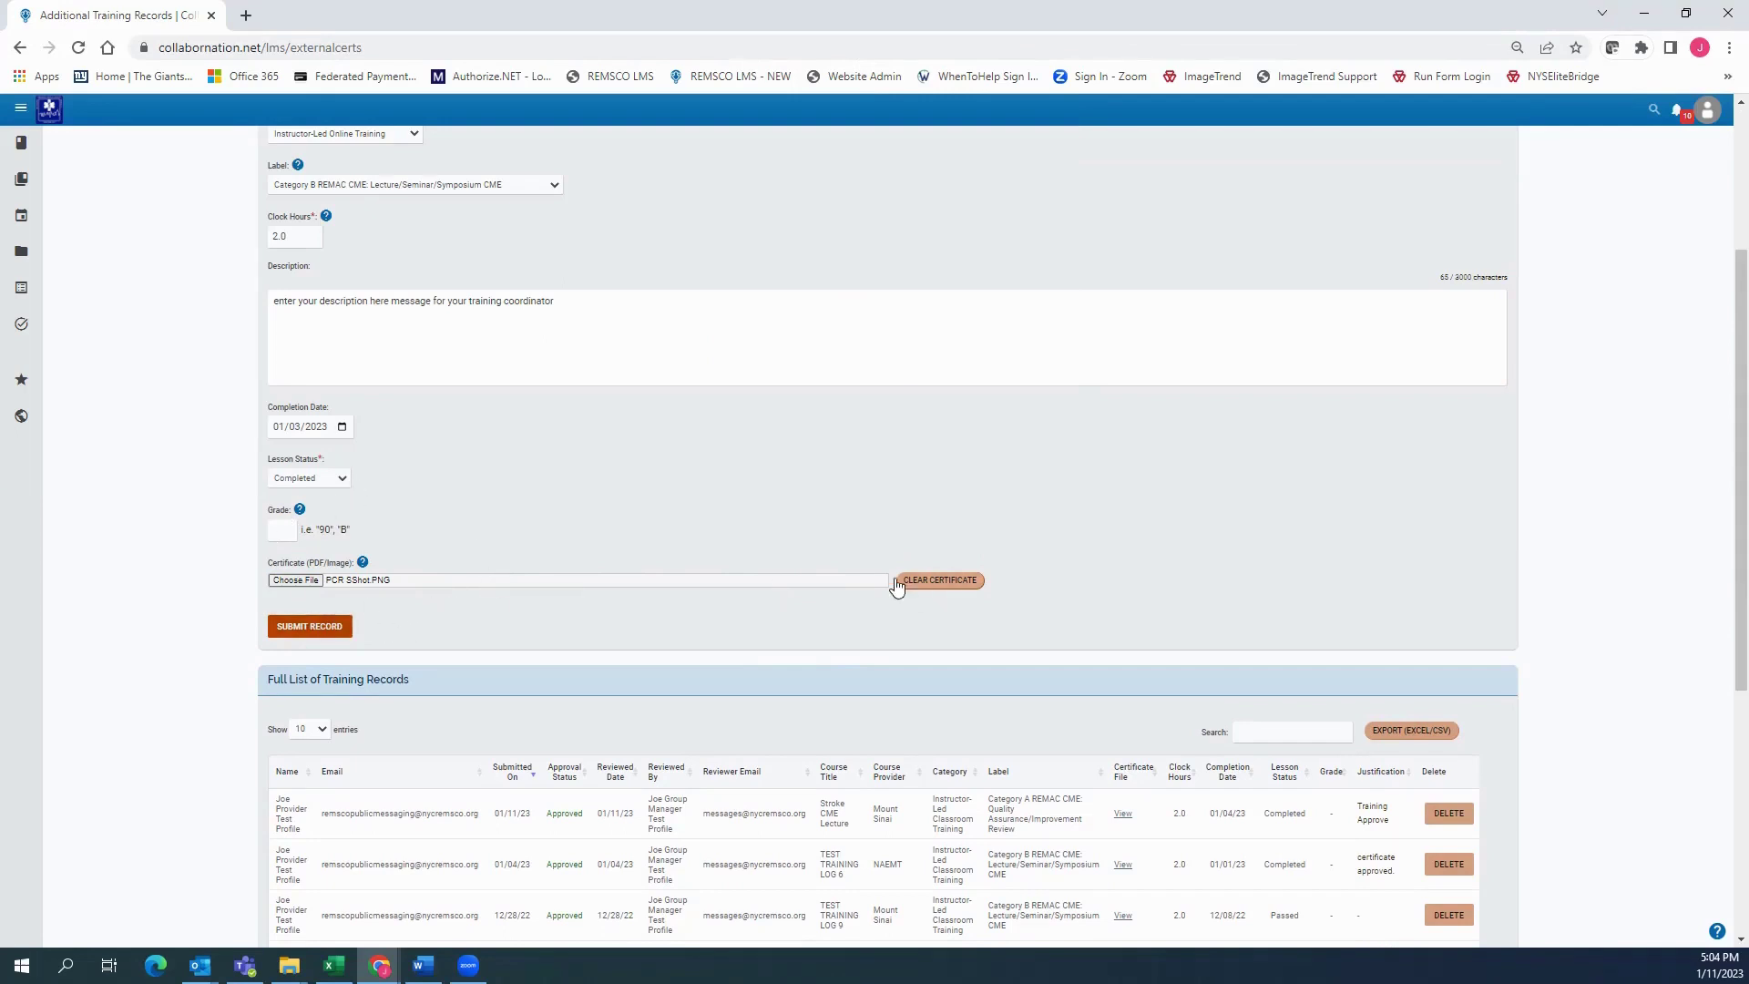
left_click(325, 584)
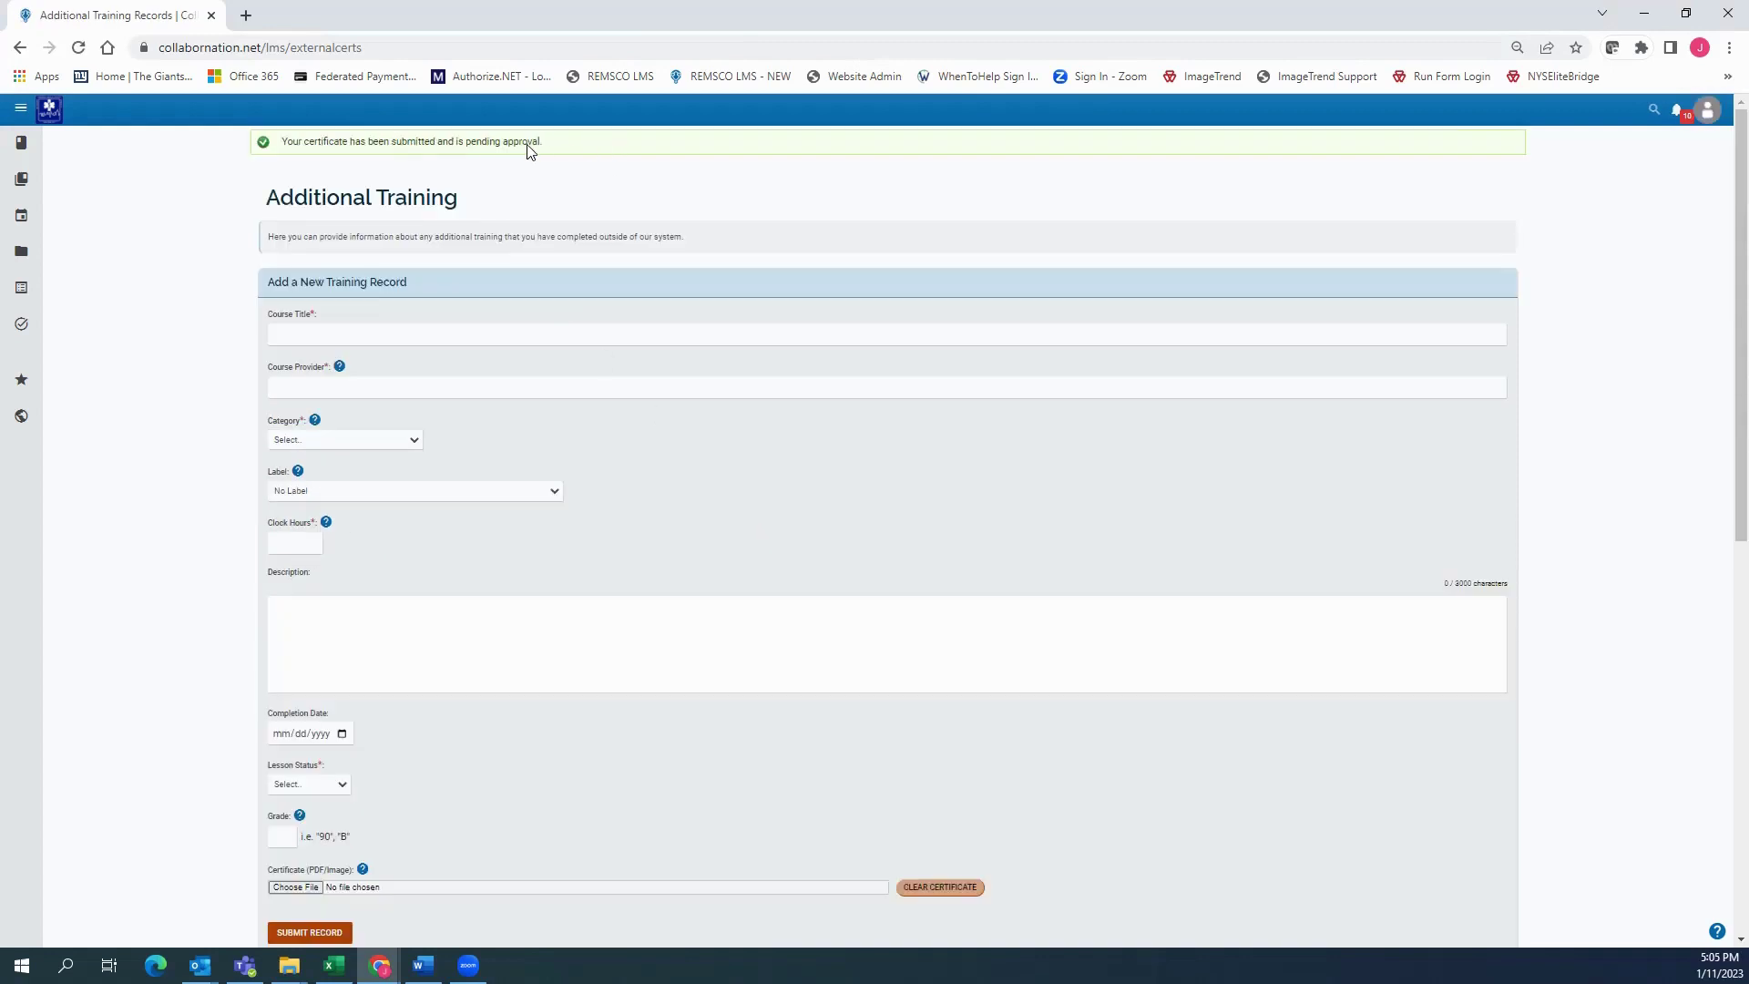
left_click_drag(543, 142, 279, 144)
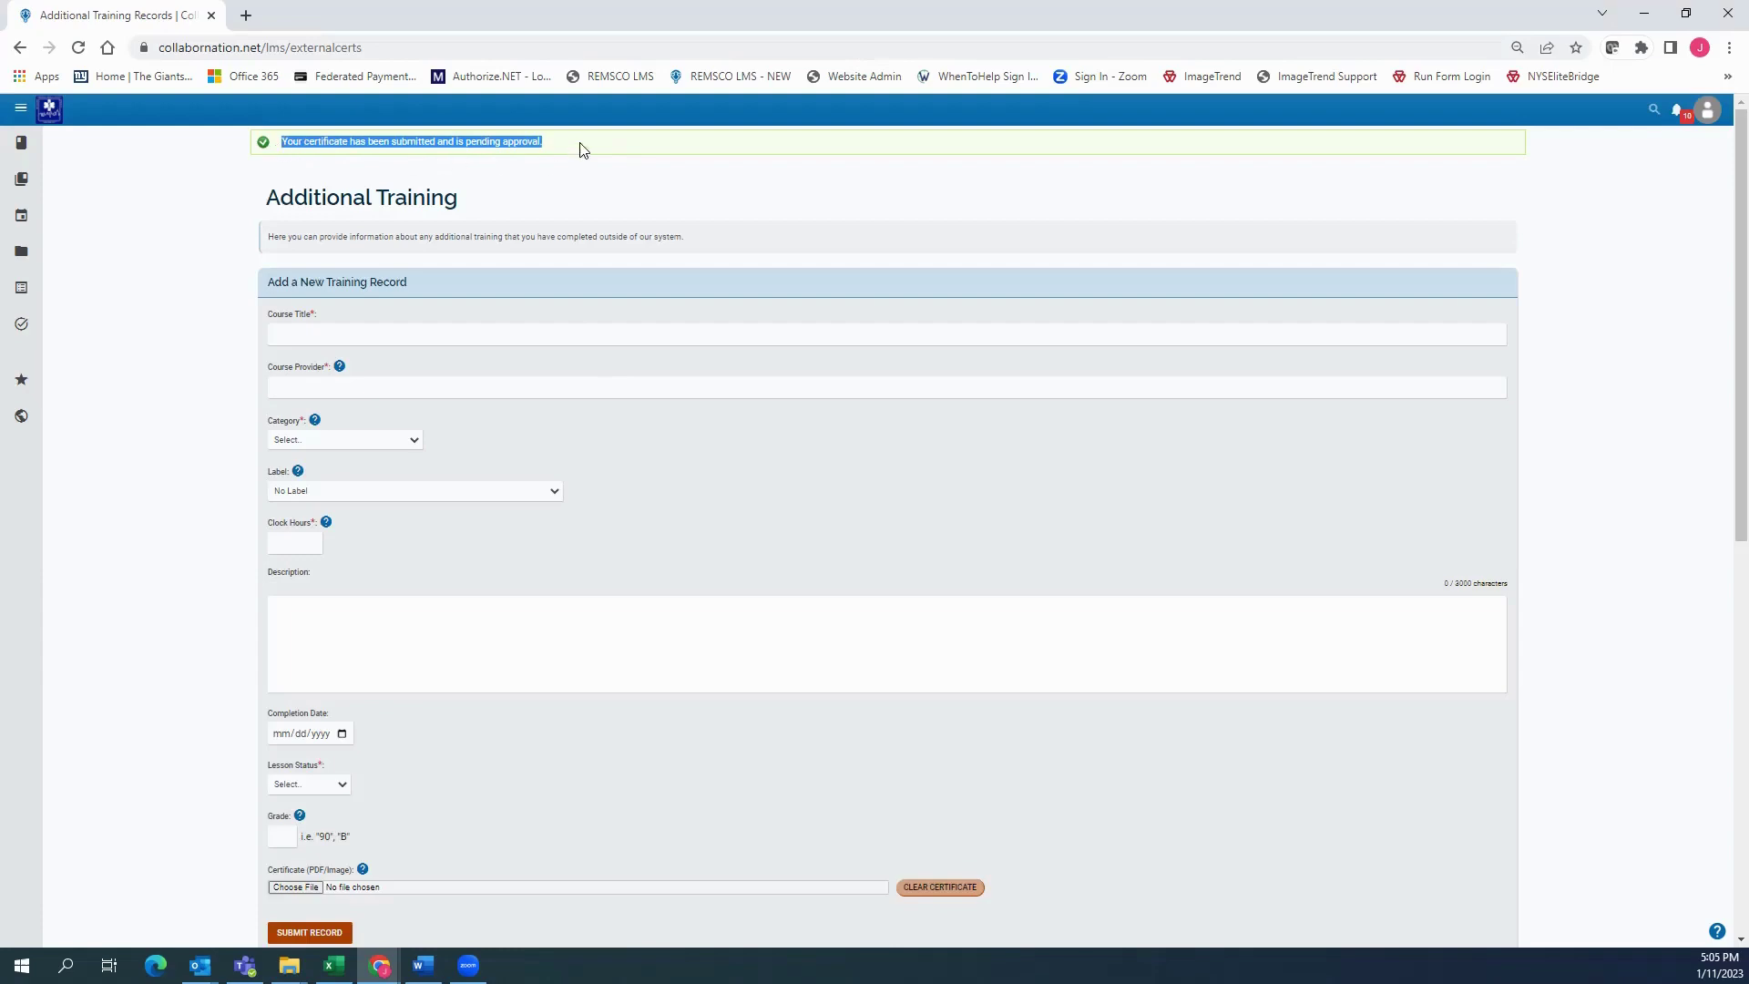
scroll(461, 194, "down", 4)
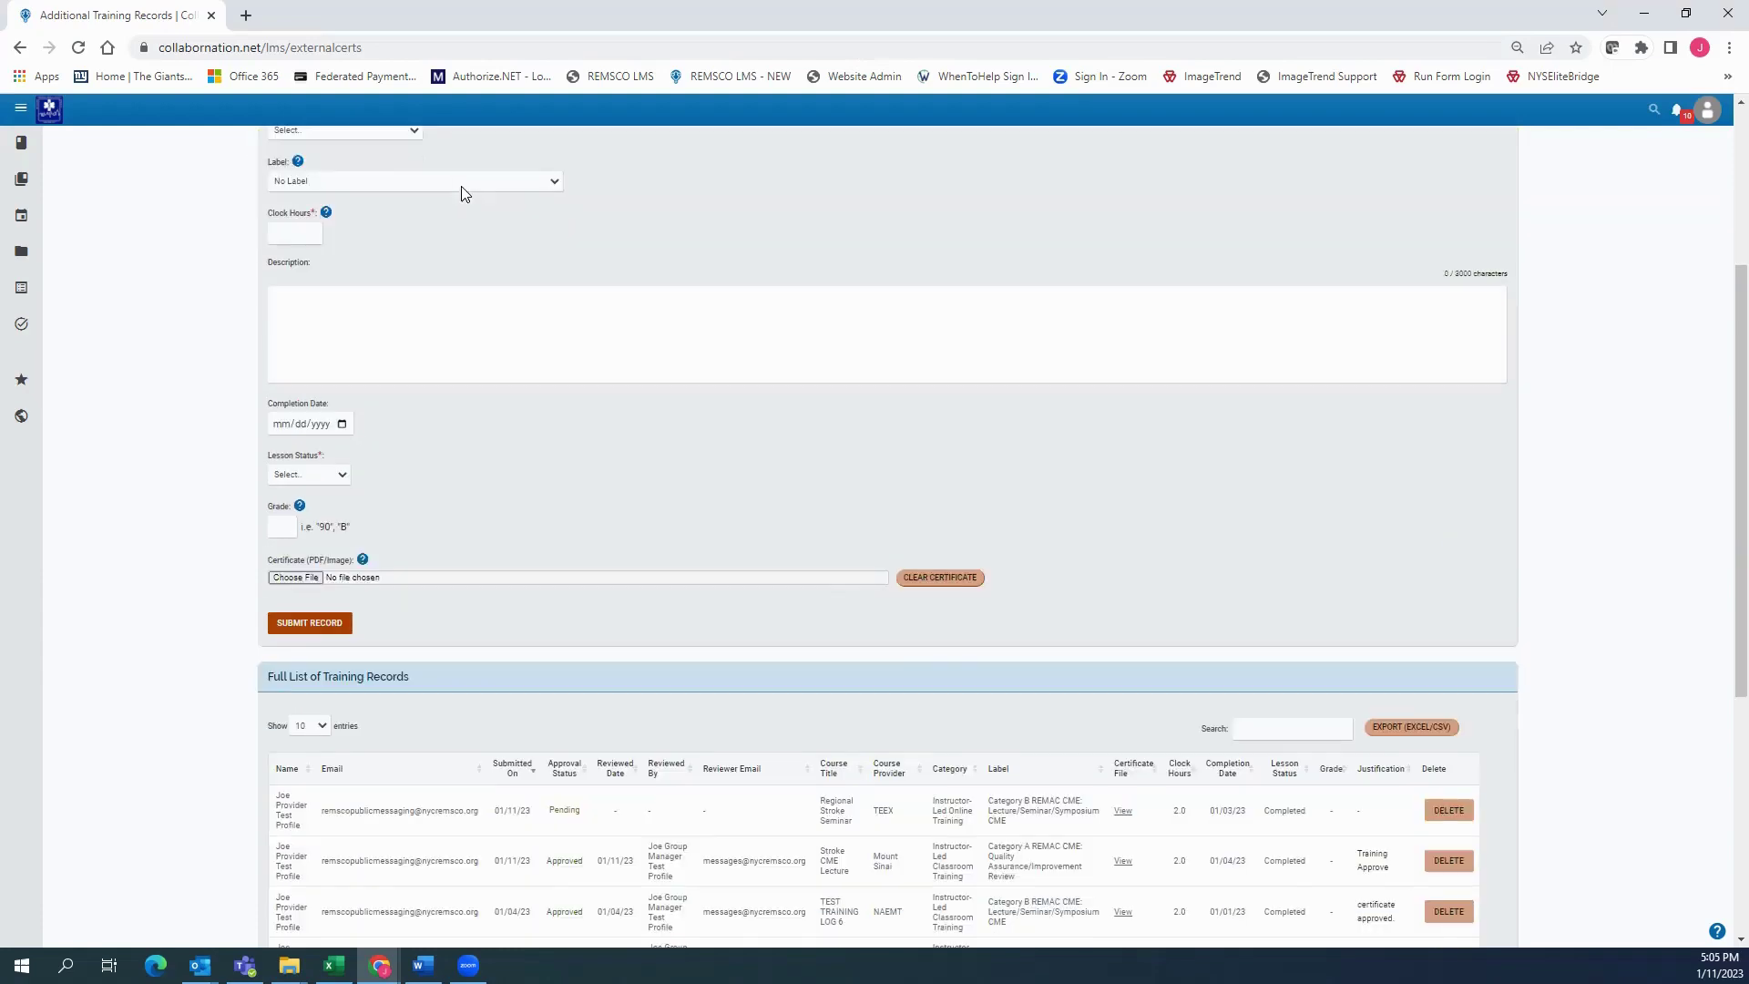
scroll(722, 416, "down", 4)
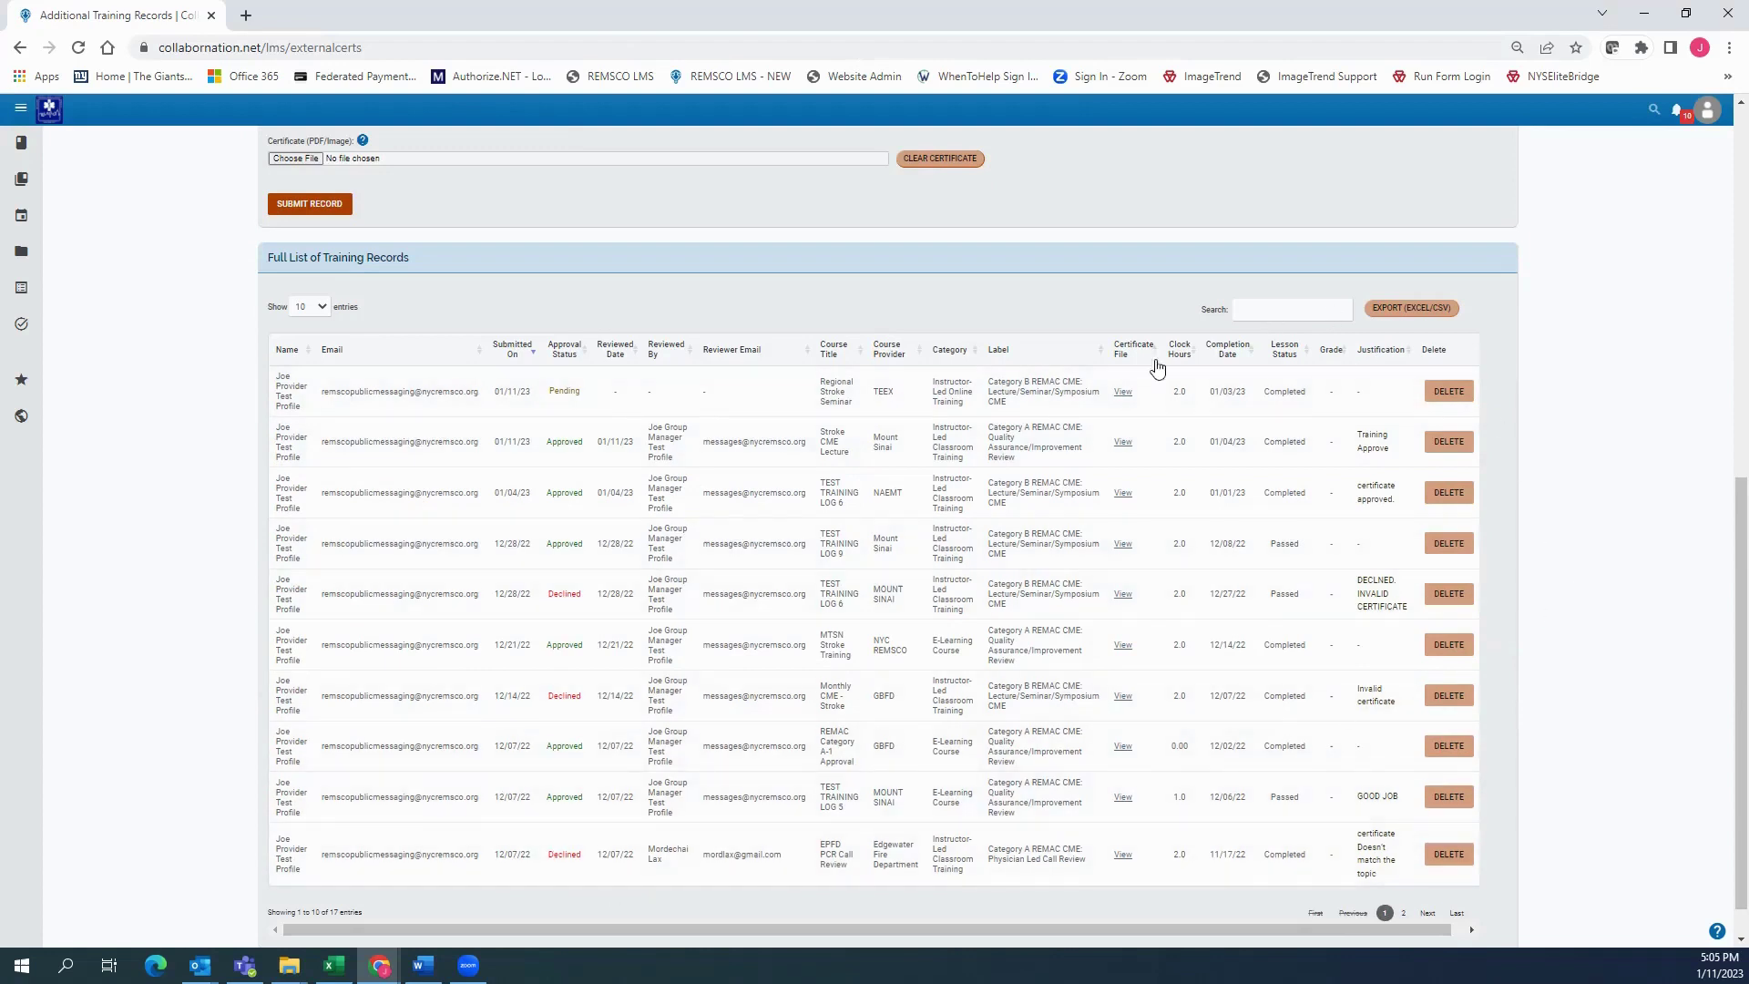
left_click_drag(278, 374, 1371, 405)
left_click(662, 404)
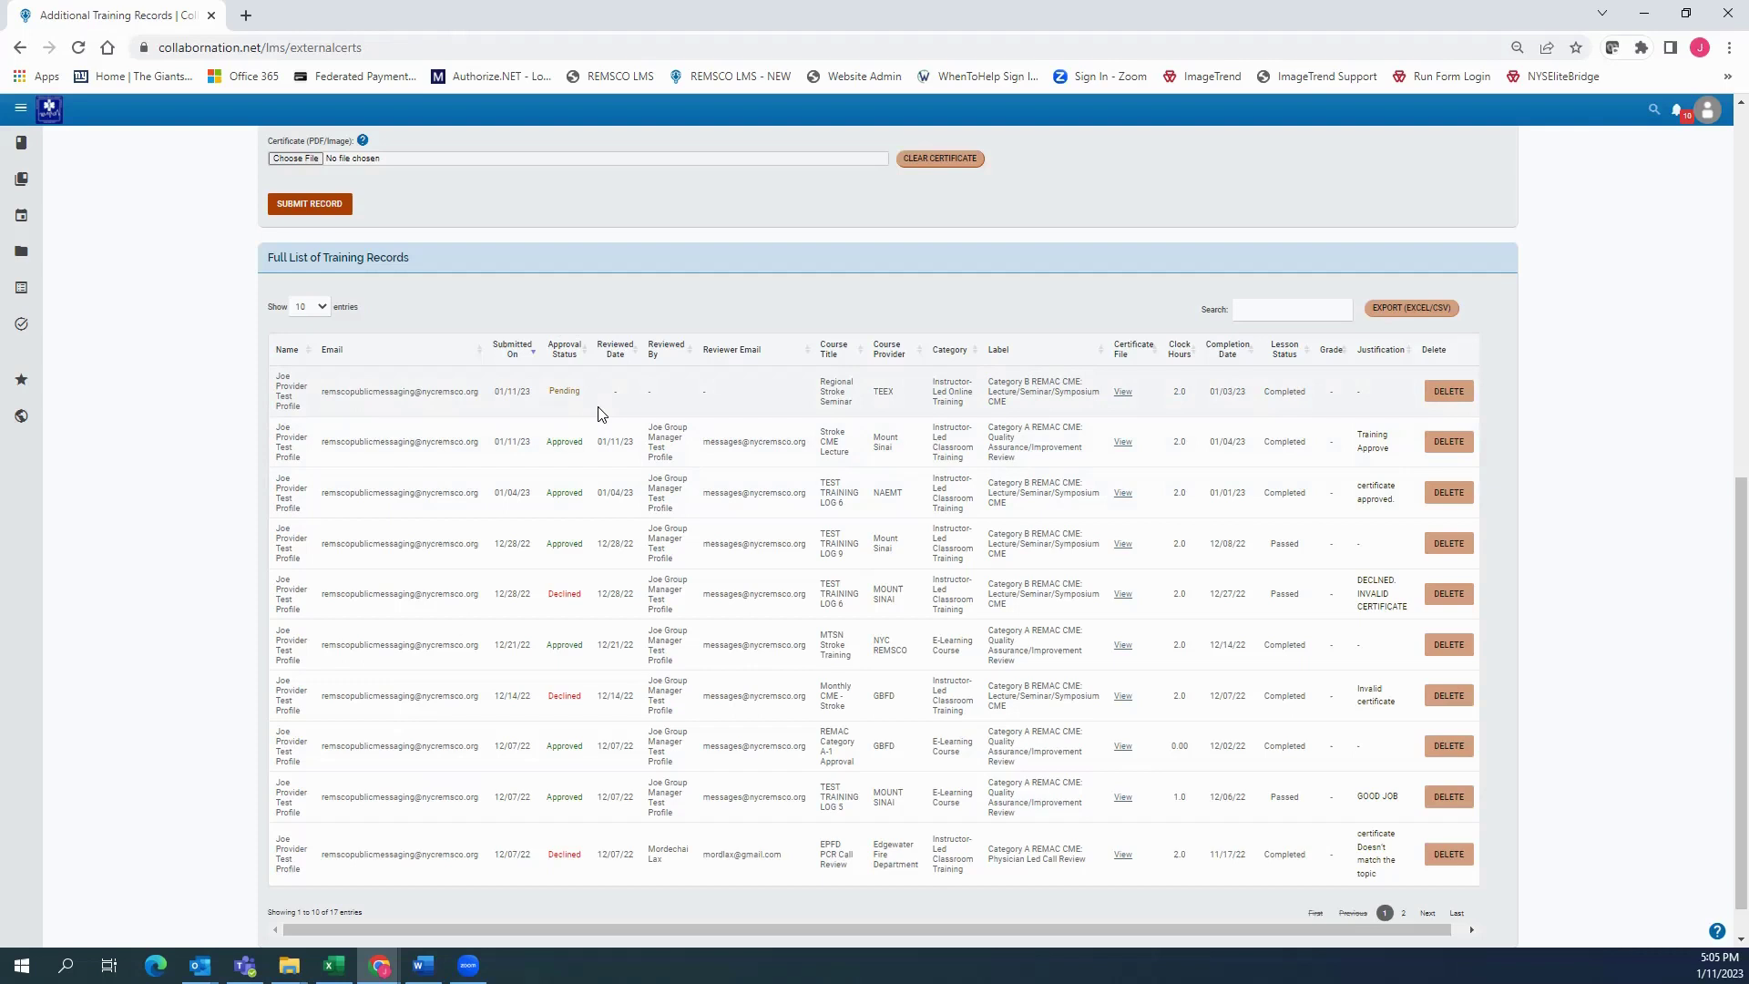
left_click(1677, 111)
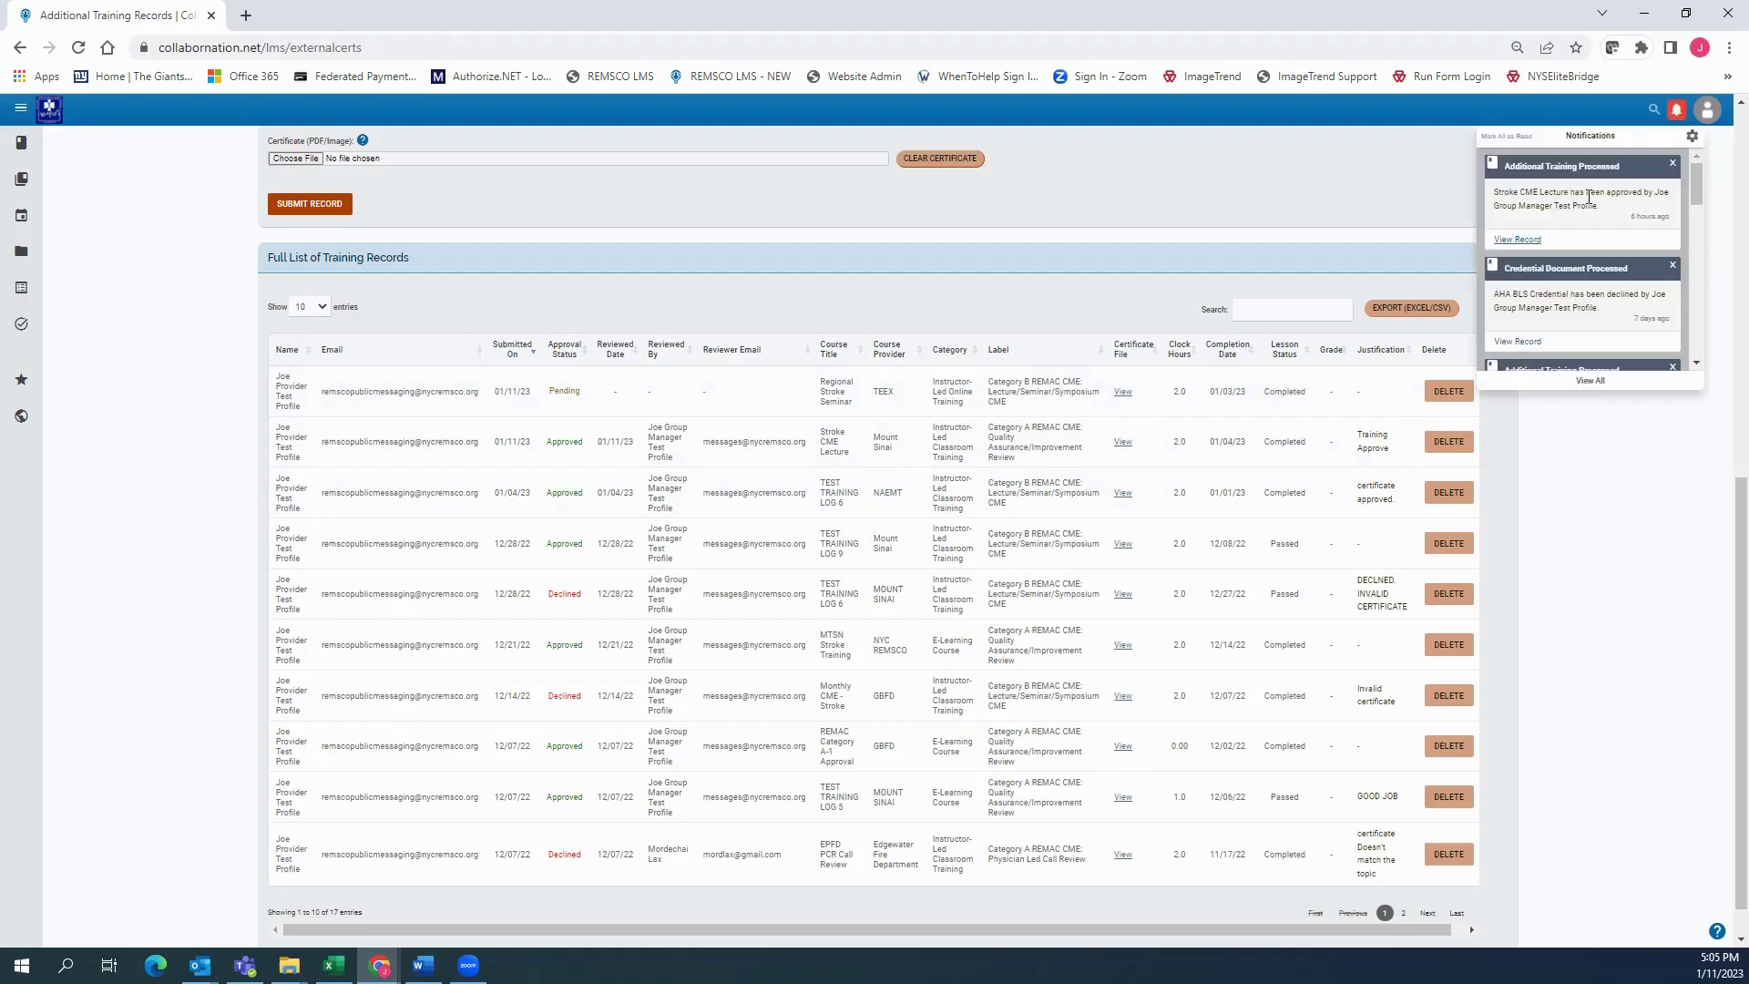
scroll(1590, 197, "down", 2)
scroll(1600, 192, "up", 2)
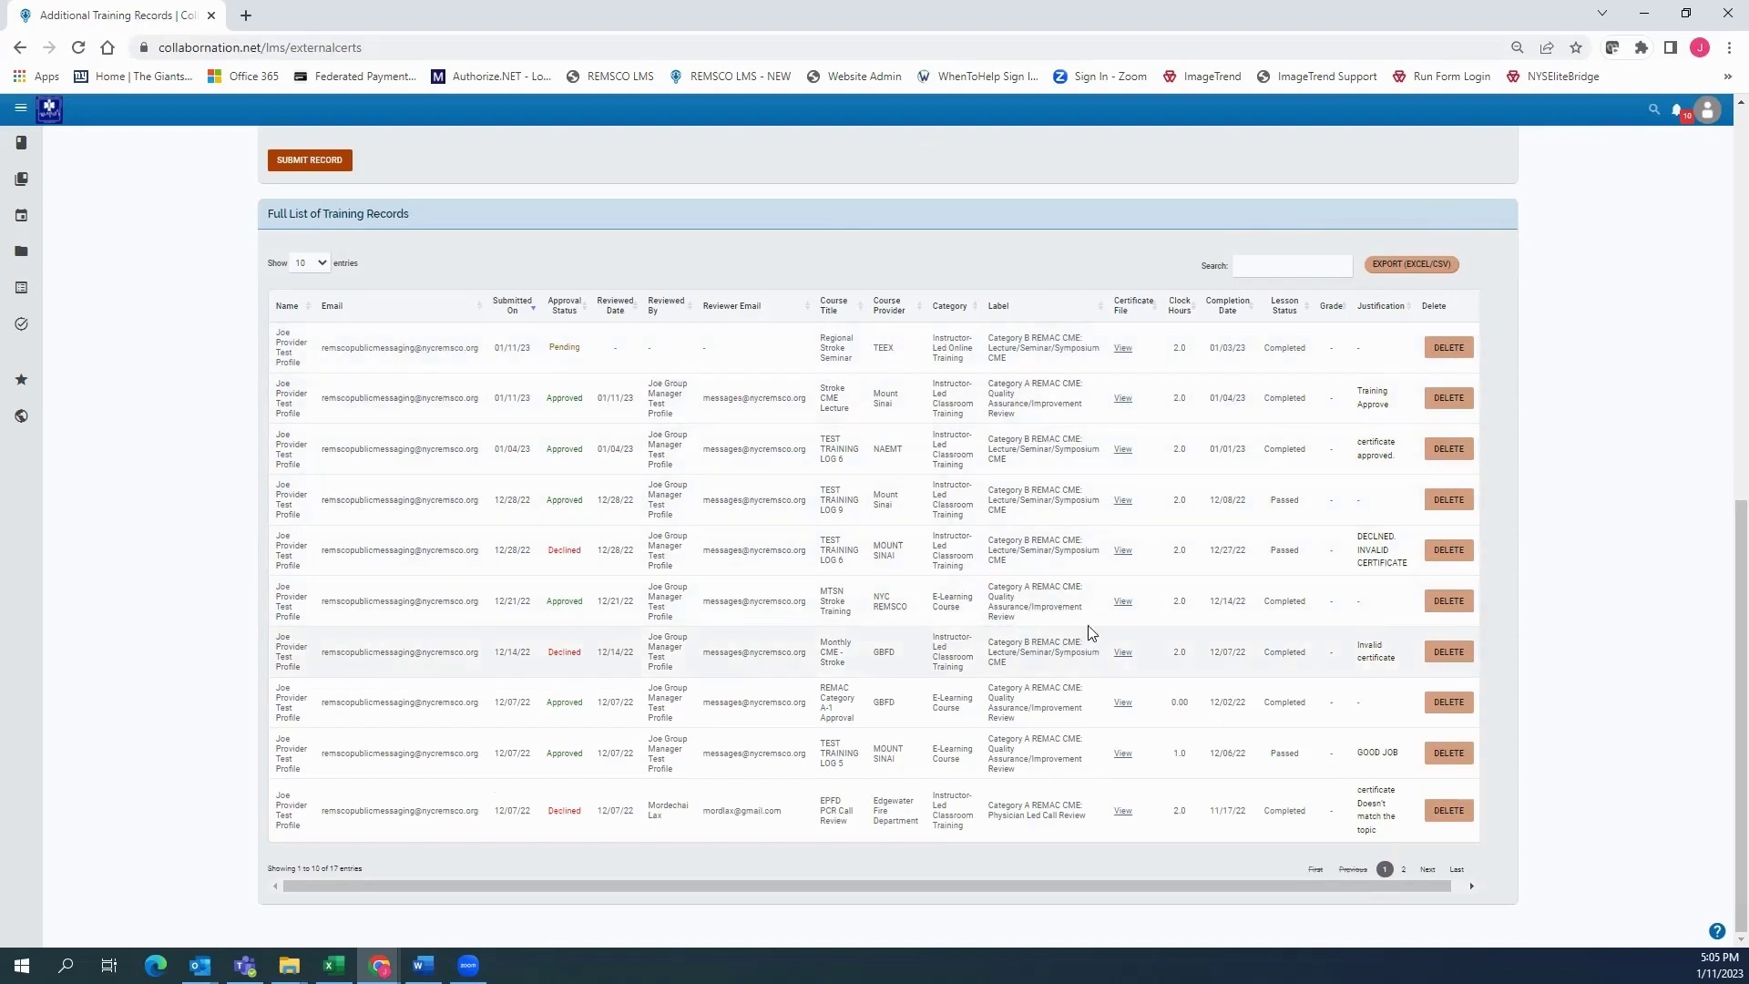
Go to Credential Documents from the account menu and title the new document AHA BLS Credential
left_click(1713, 110)
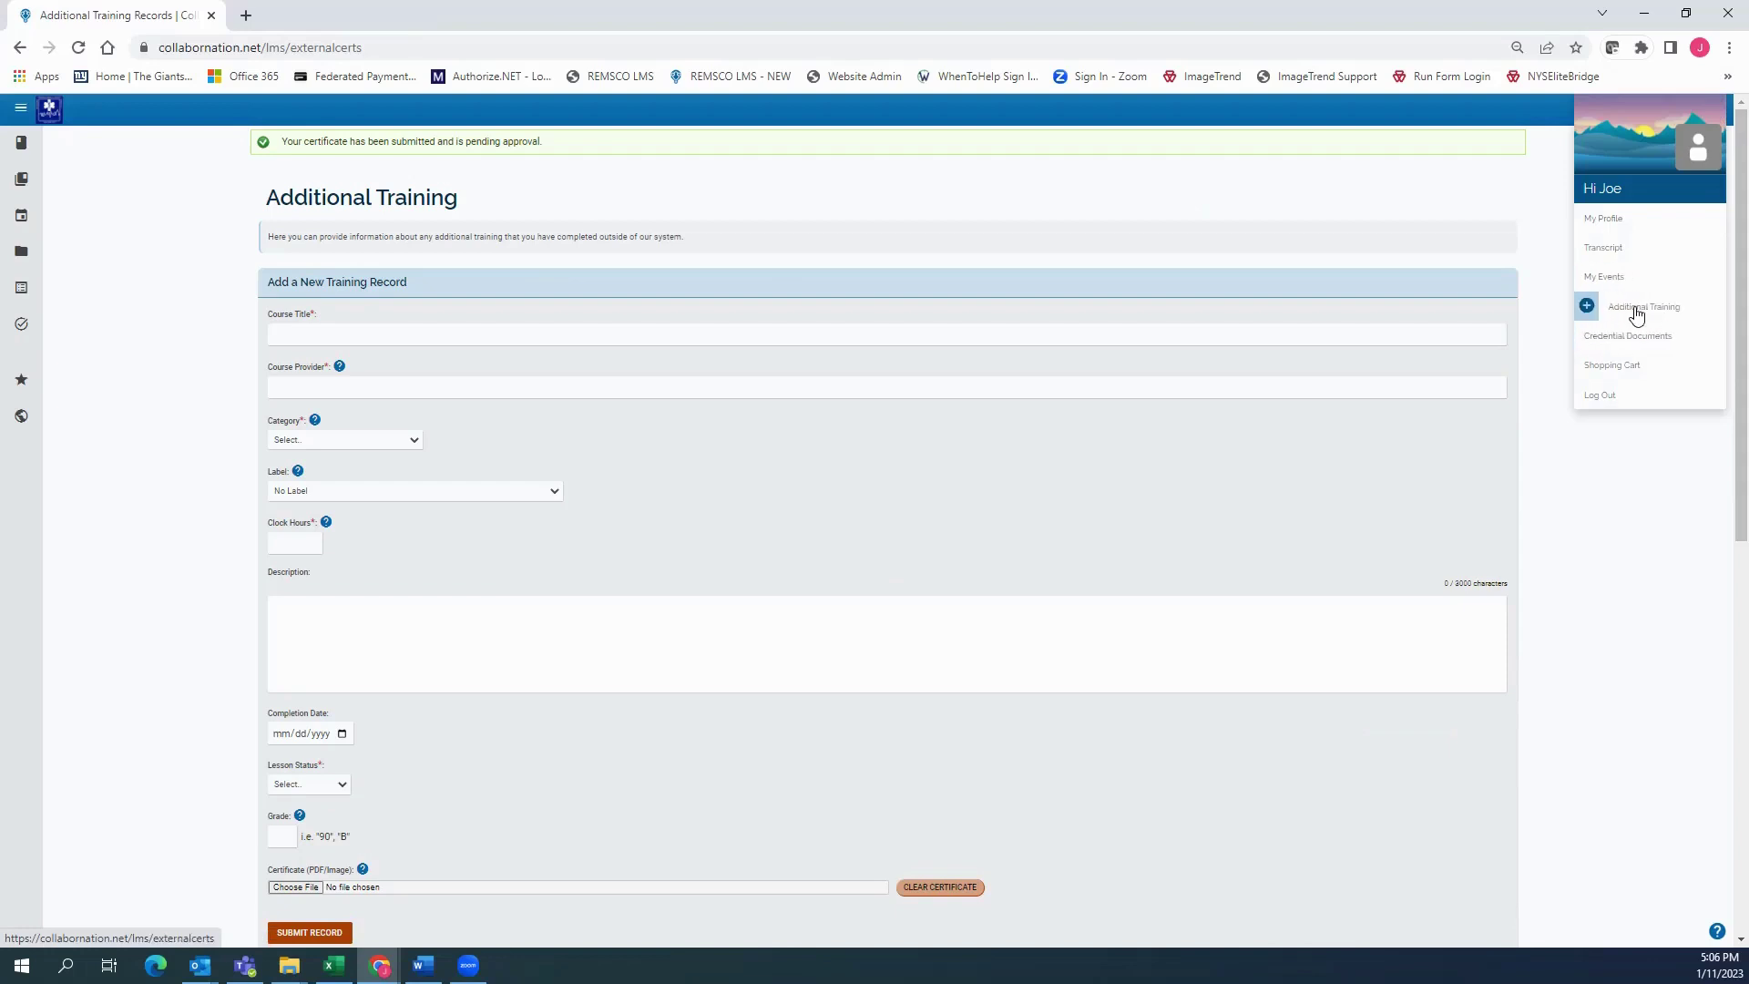
left_click(1647, 337)
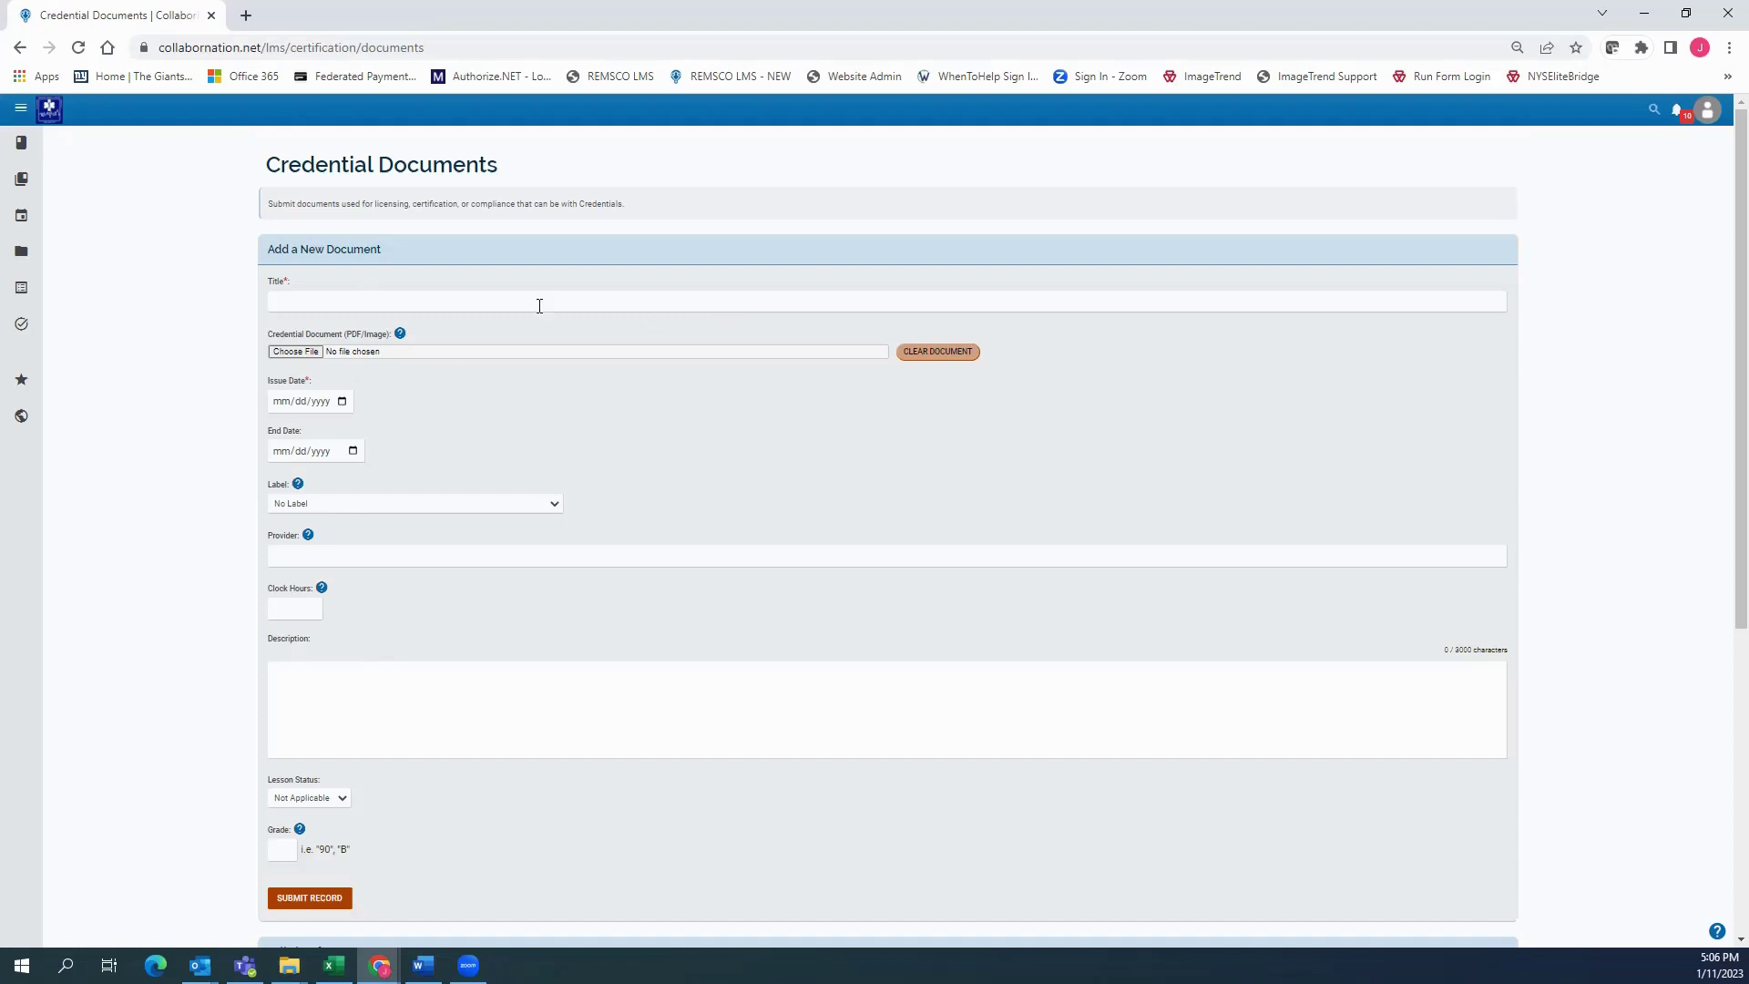
left_click(295, 302)
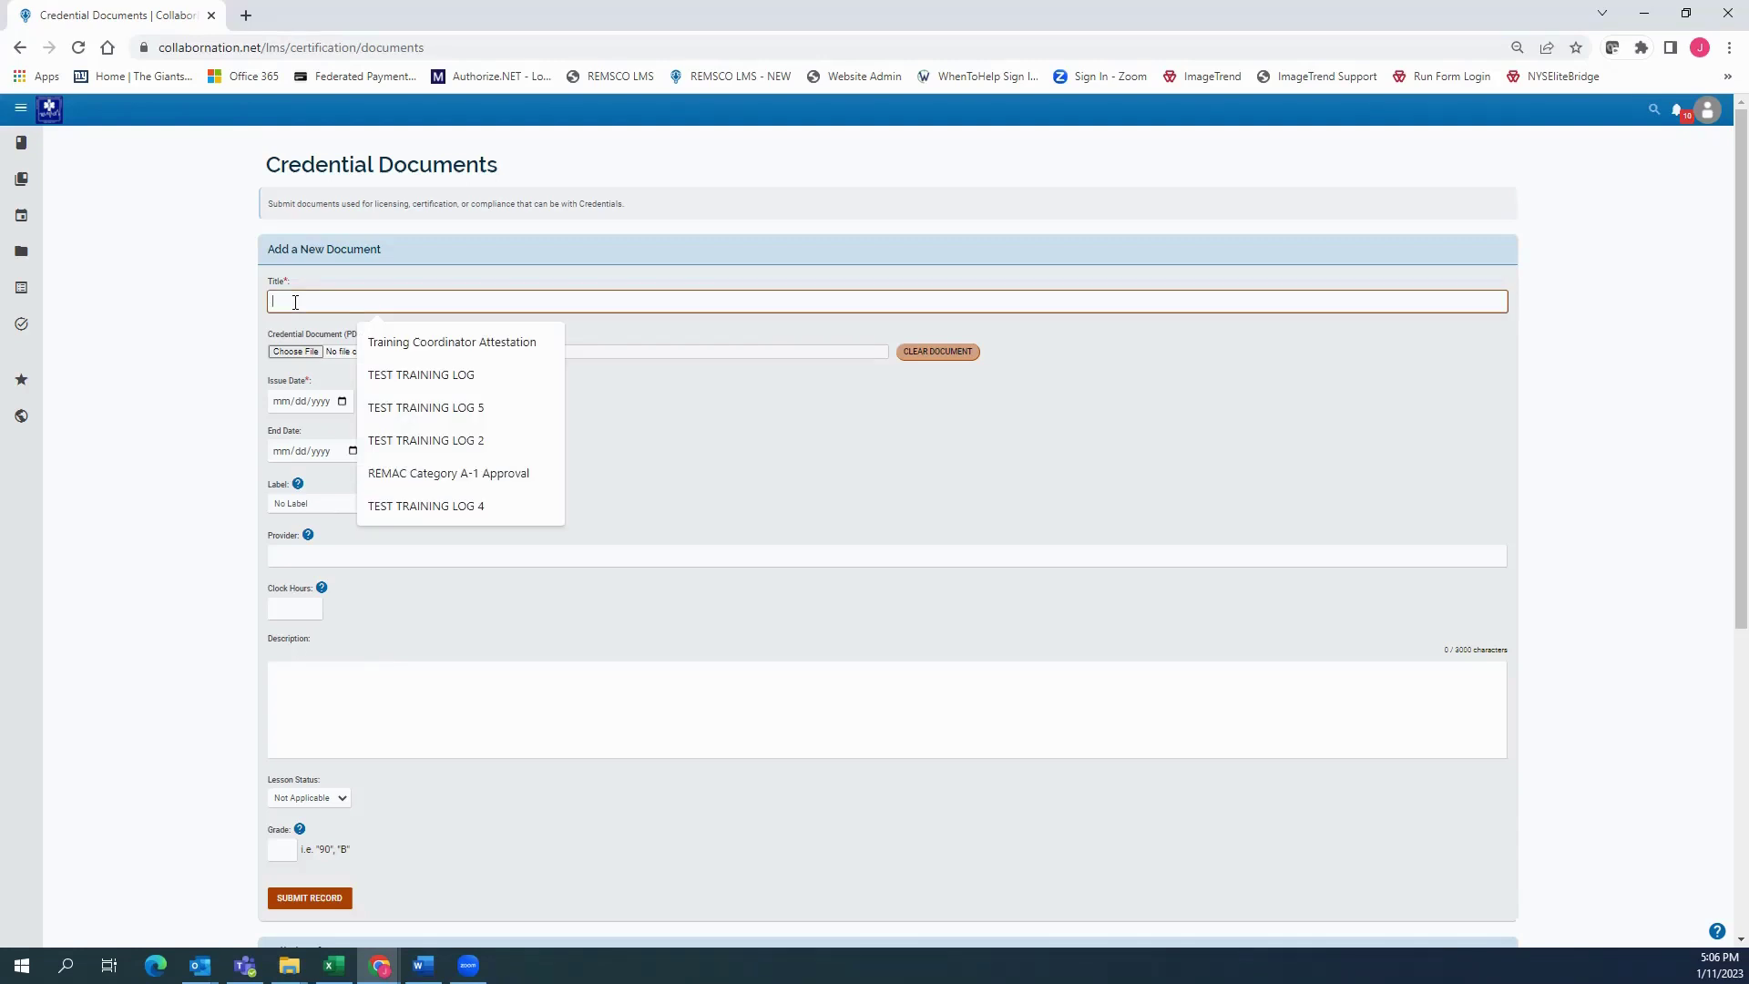
type("AHA")
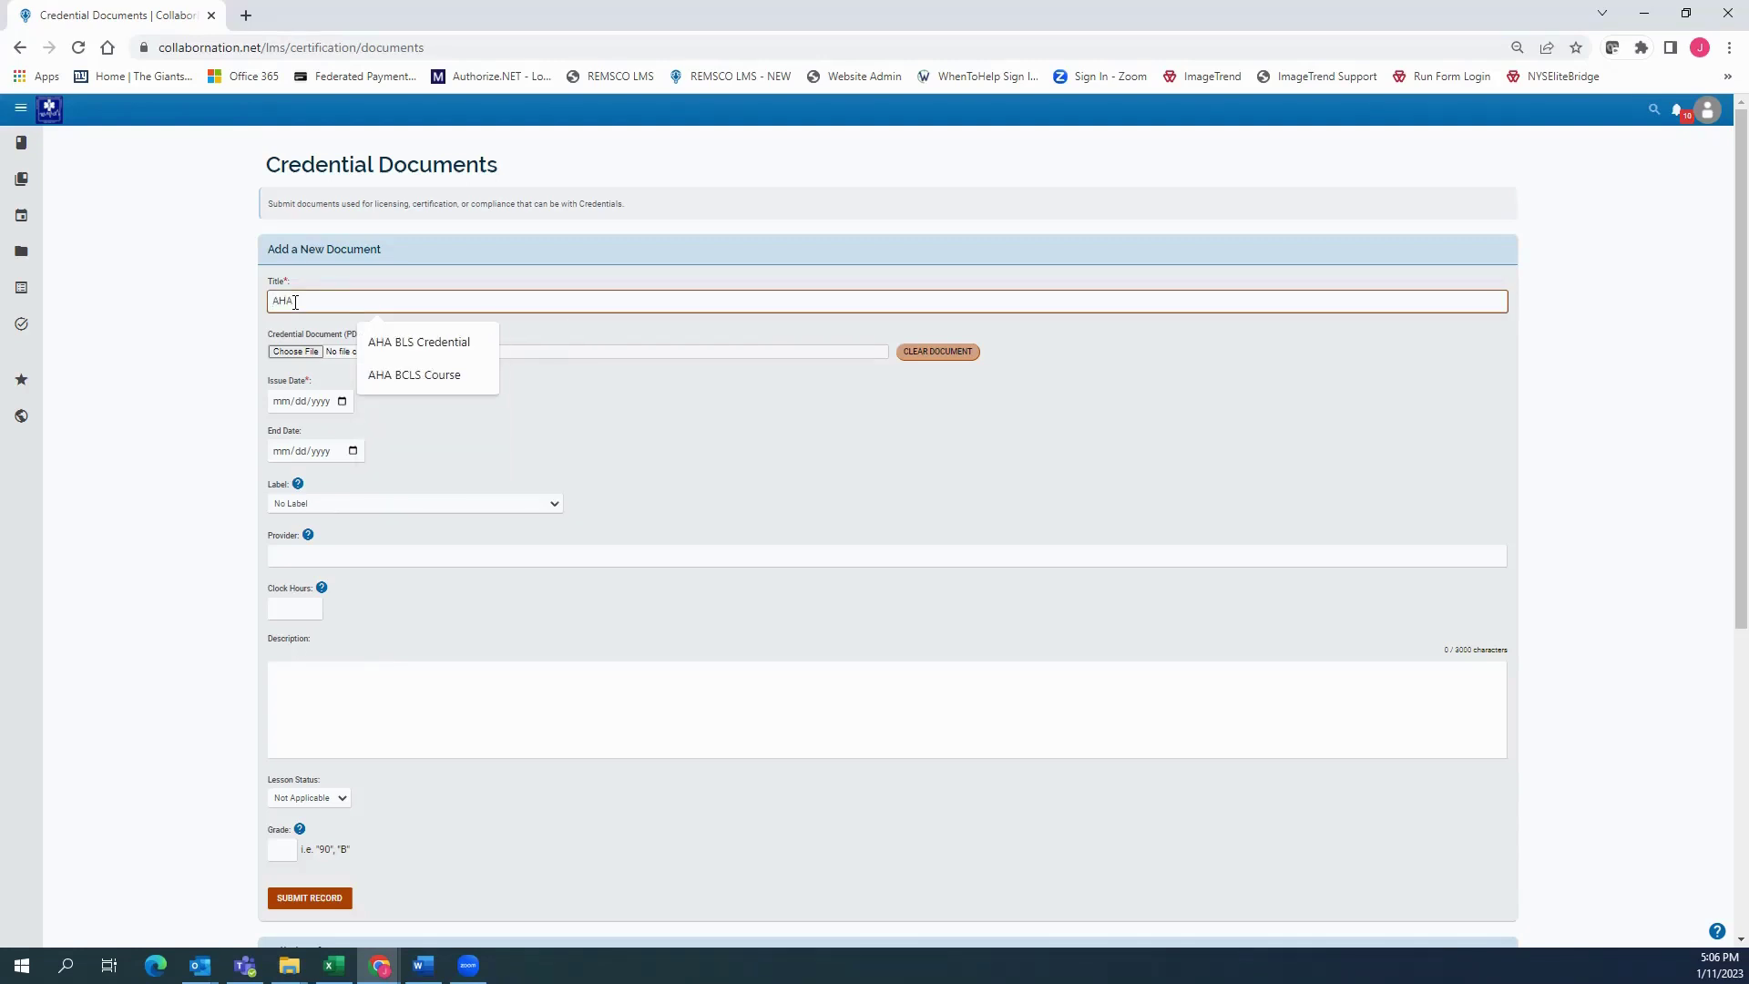
key("Down")
key("Return")
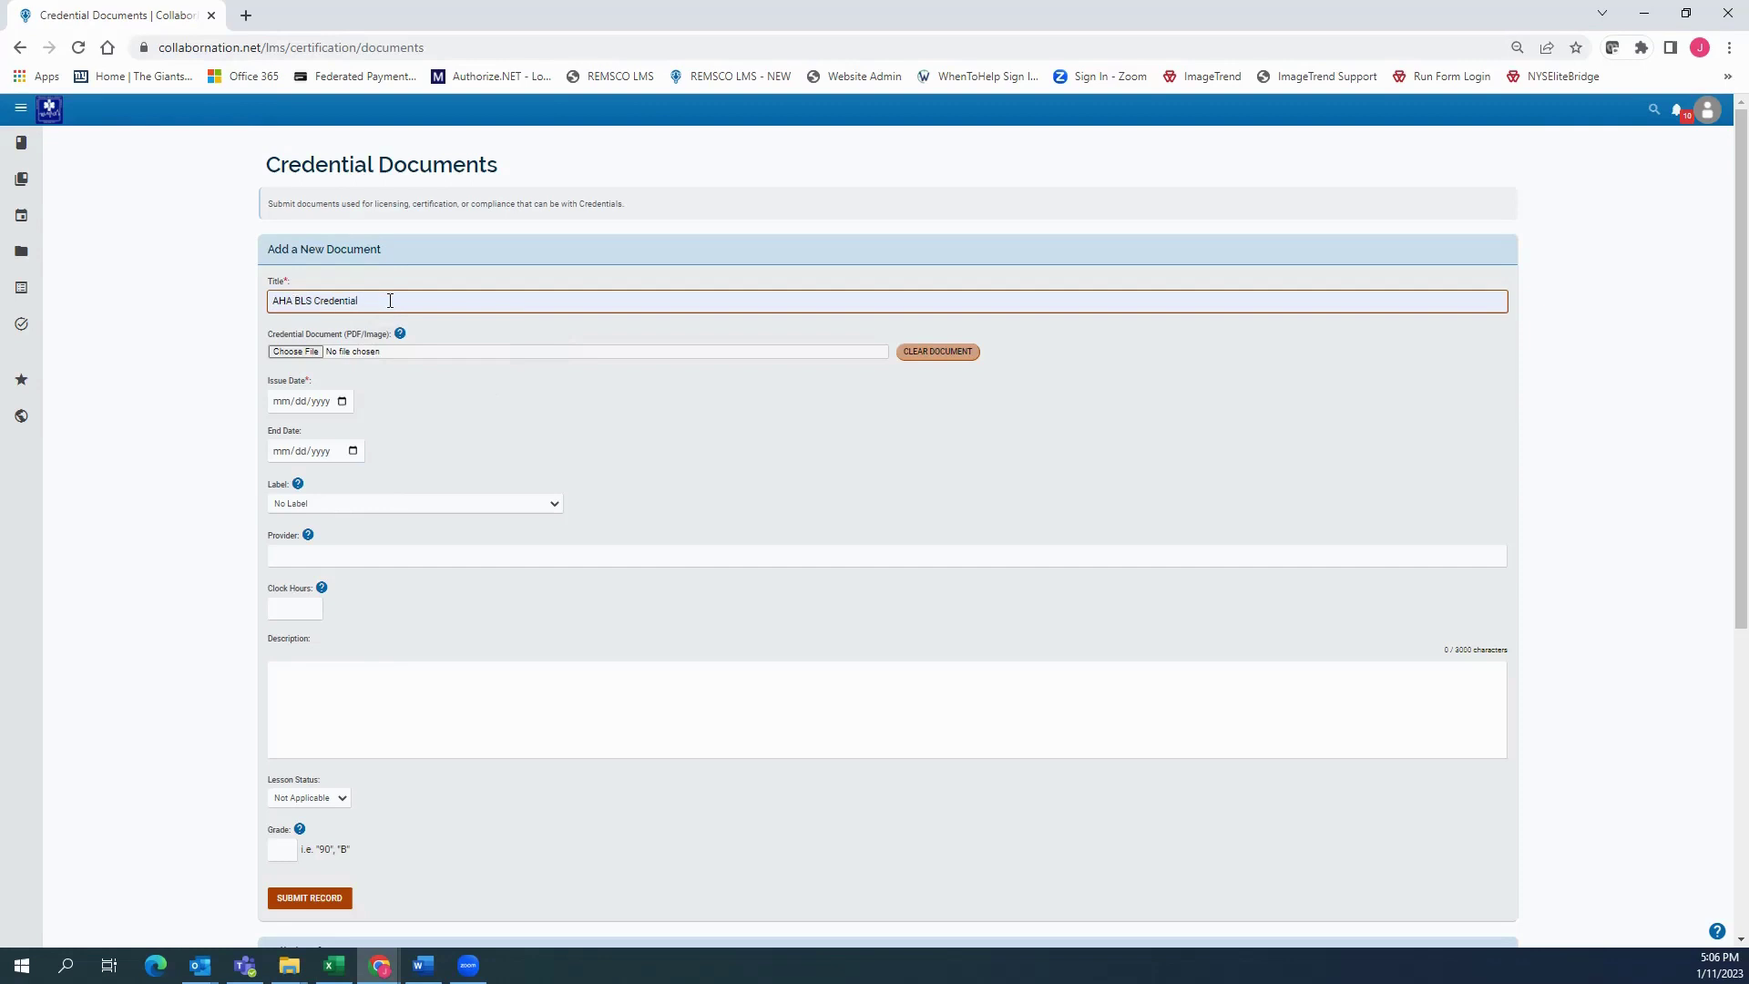
Attach Student_eCard.pdf and set the issue date to December 1, 2022
left_click(285, 354)
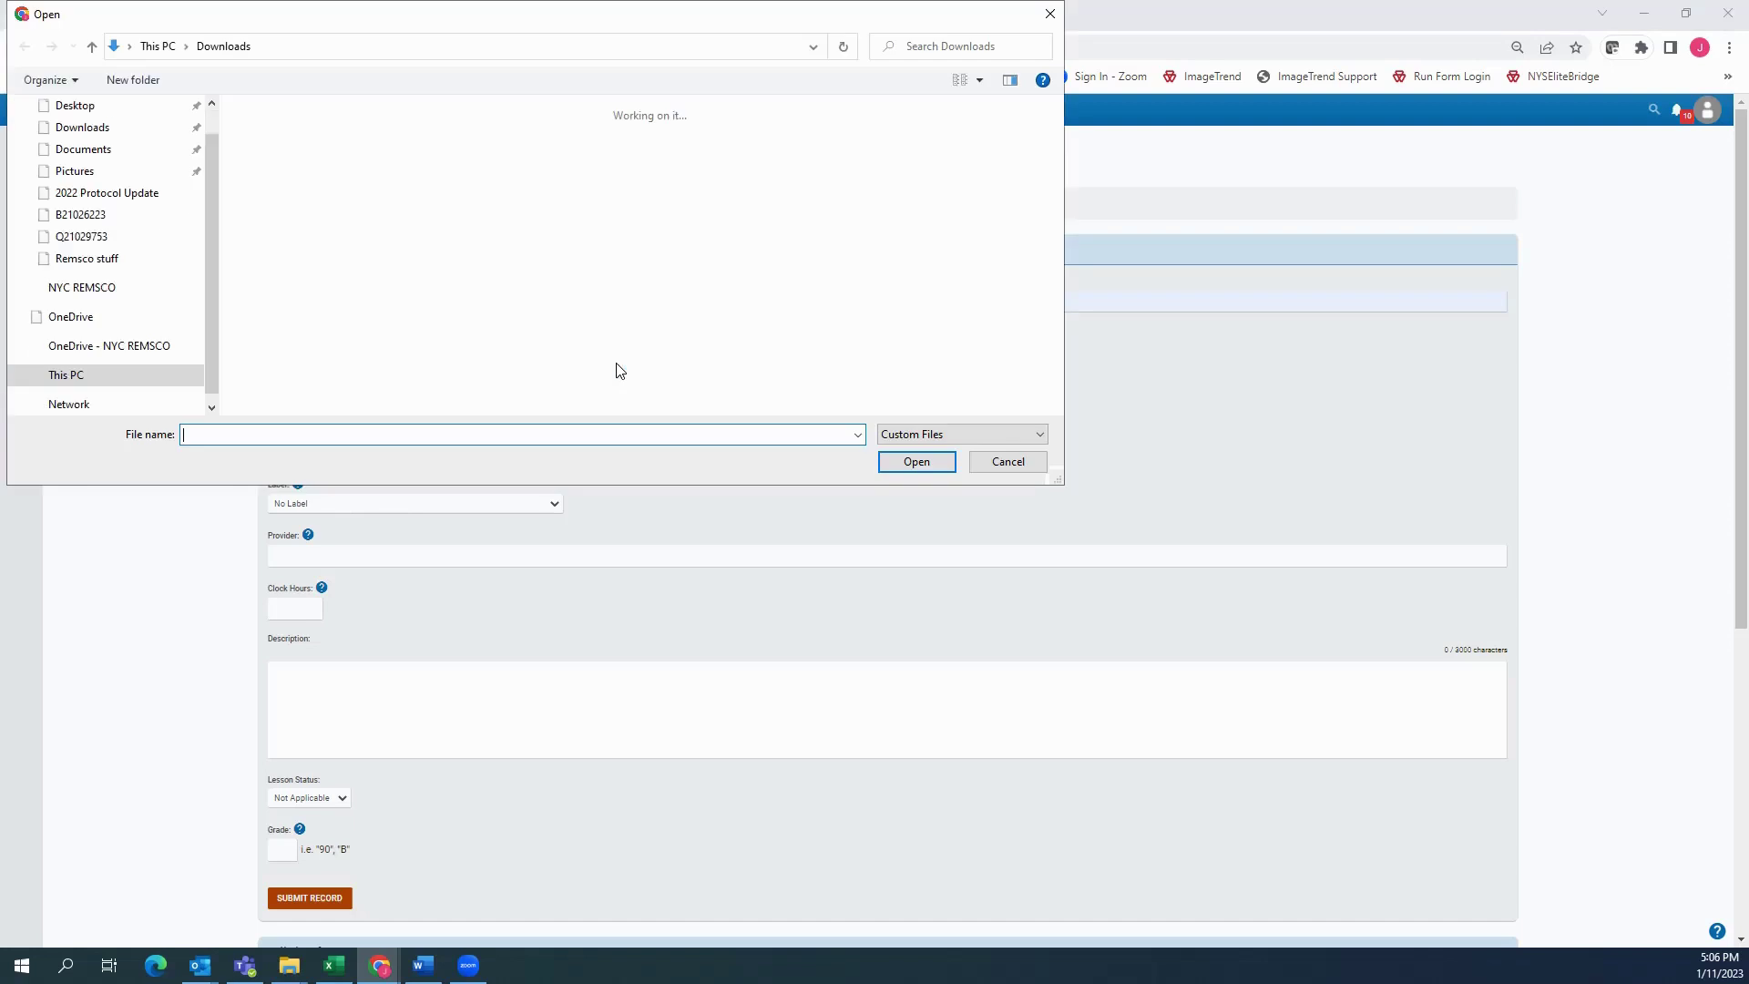
double_click(546, 268)
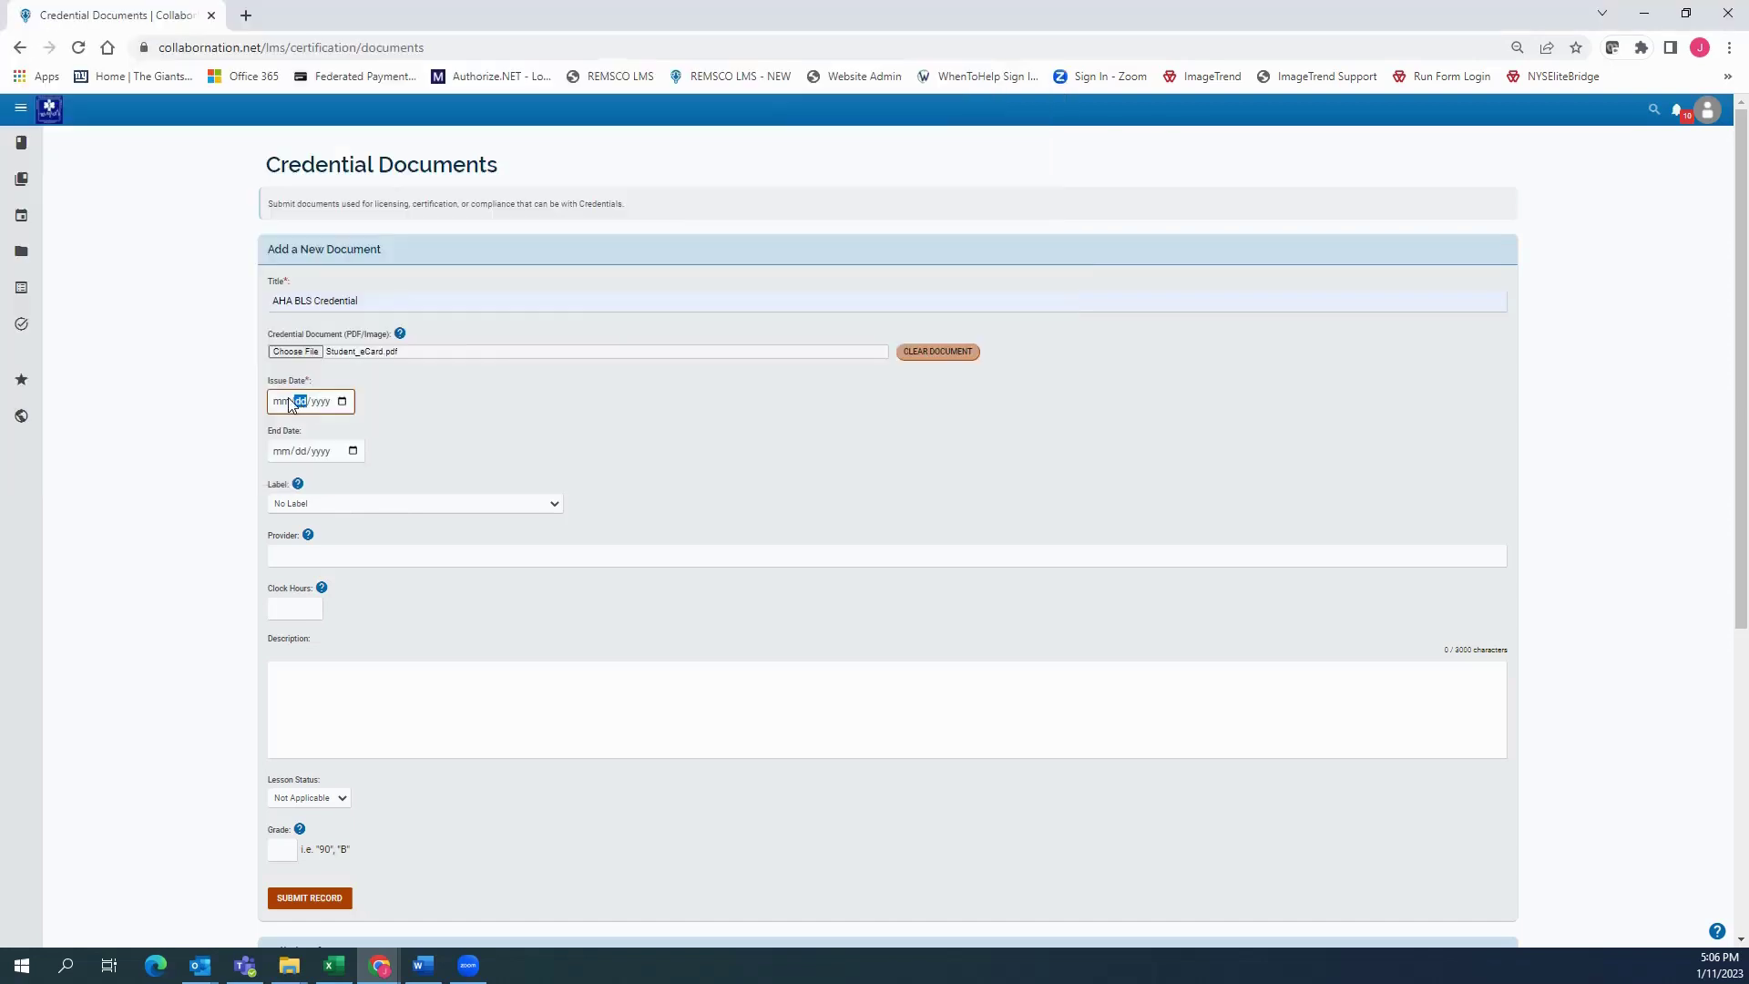
left_click(297, 406)
left_click(342, 402)
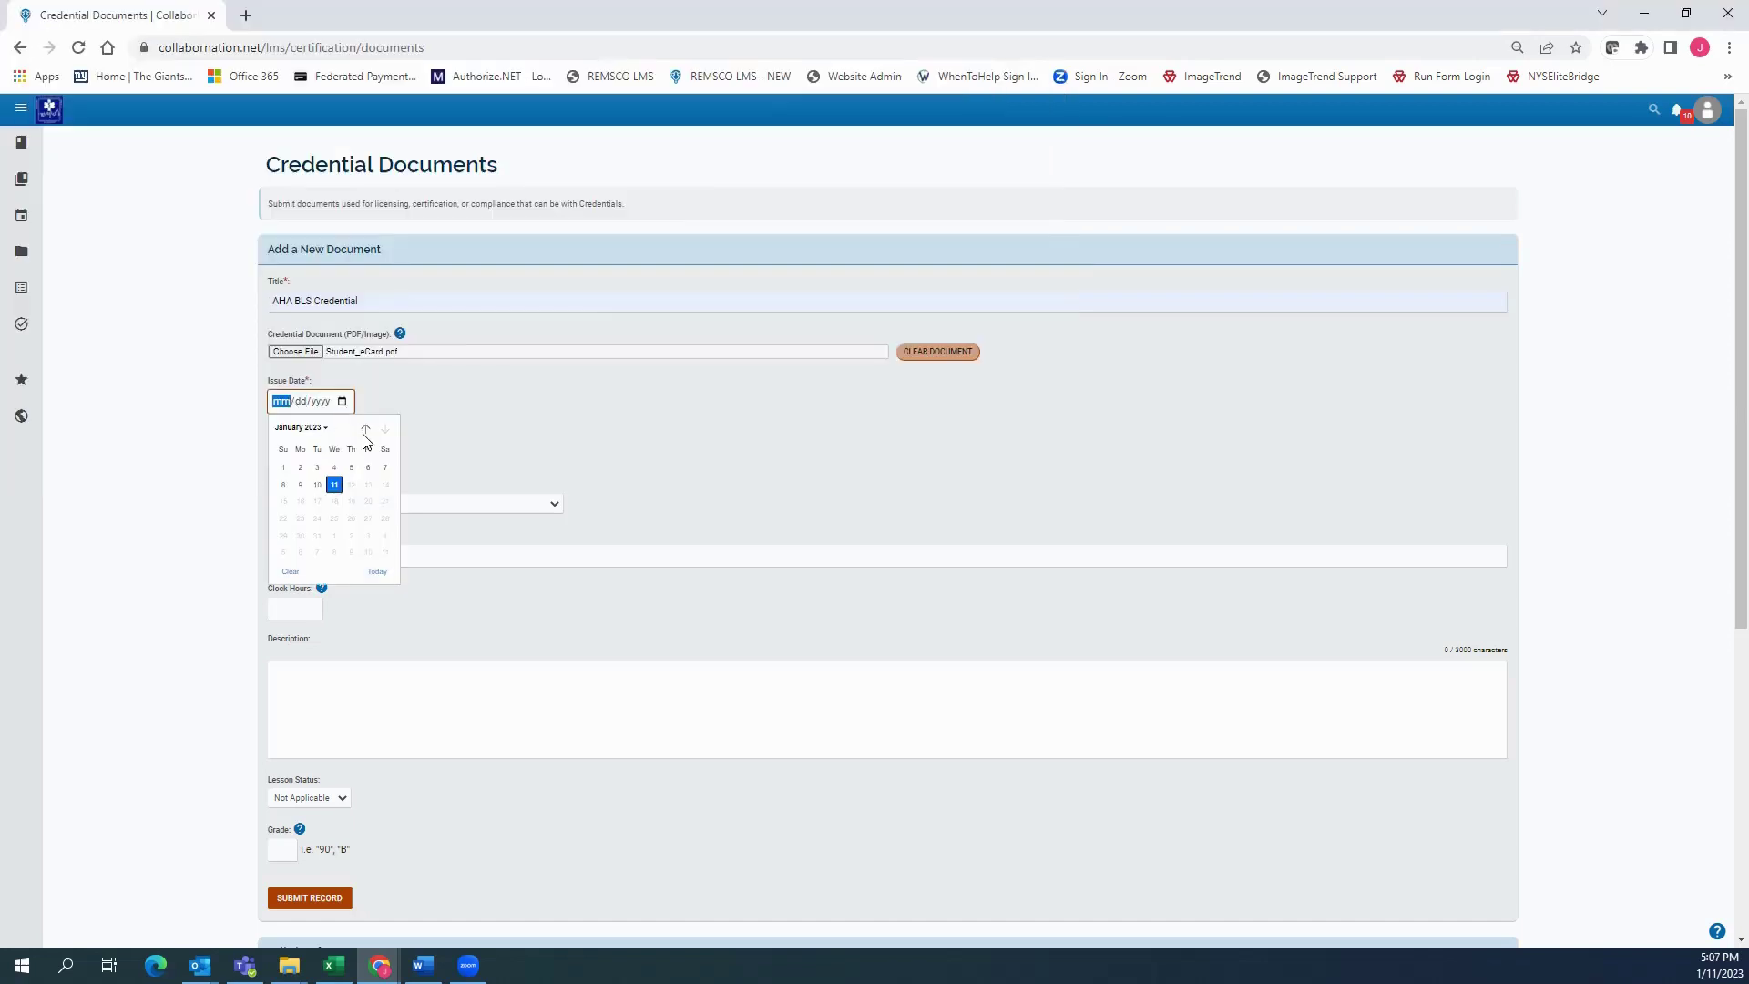
left_click(365, 428)
left_click(350, 467)
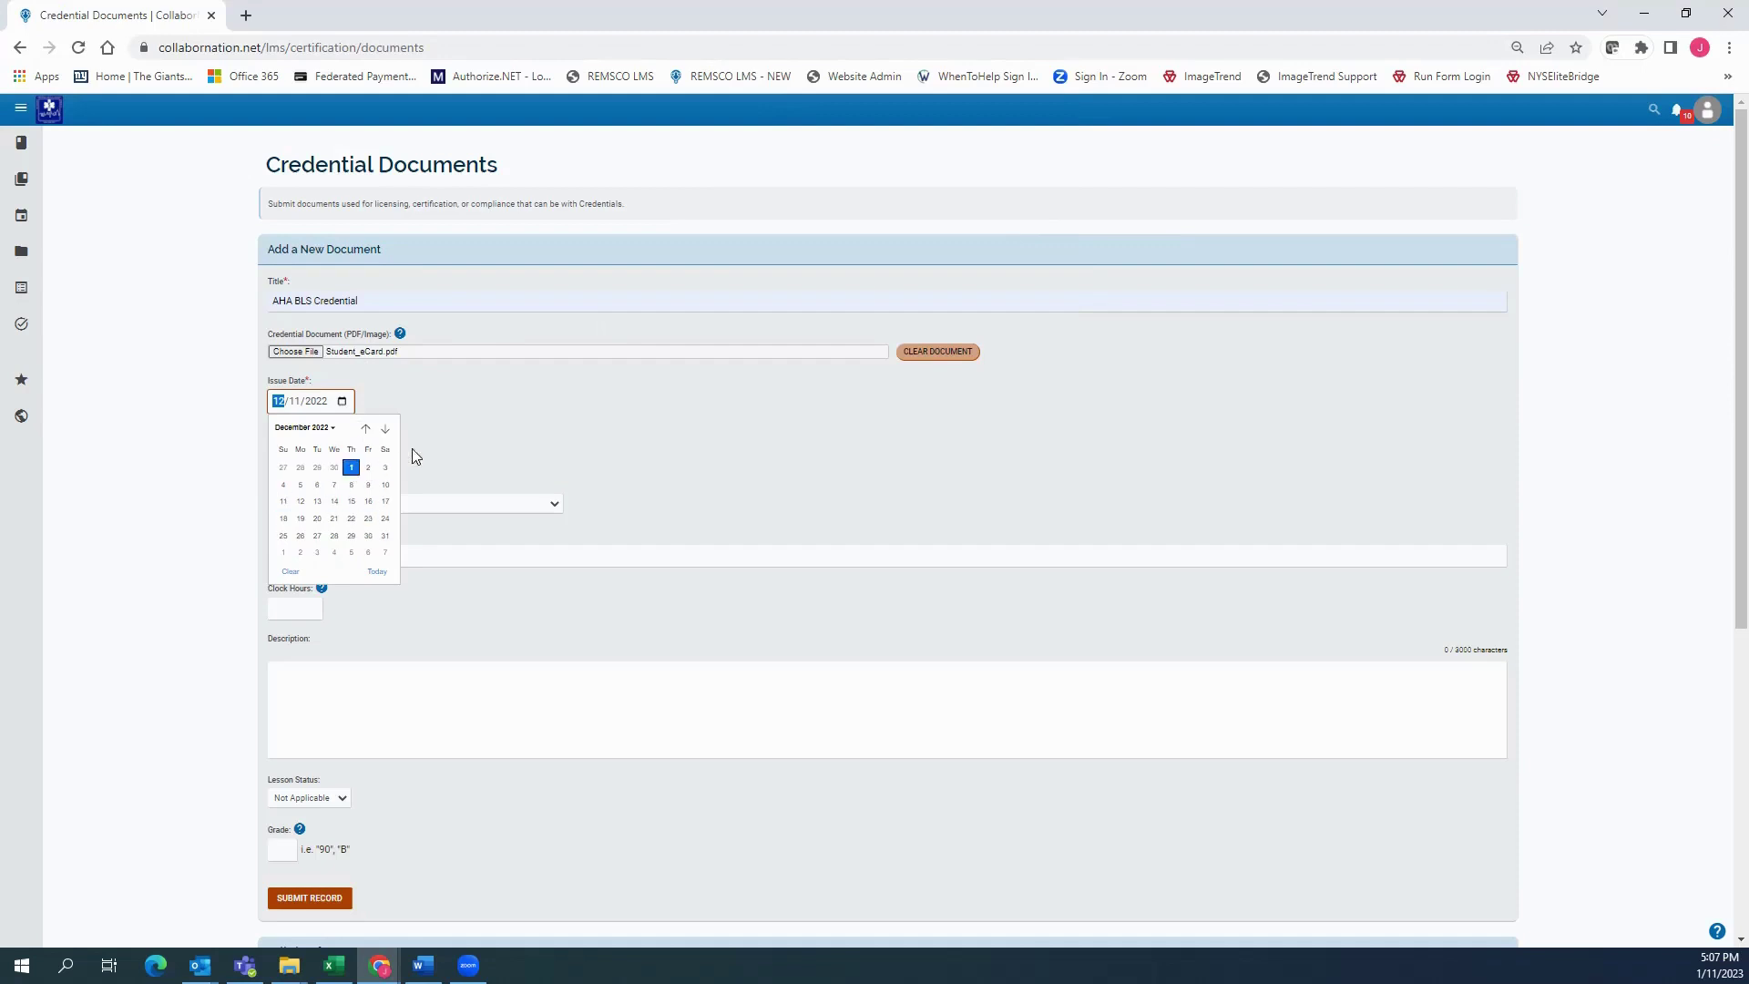
Set the credential's end date to 12/31/2024
left_click(353, 451)
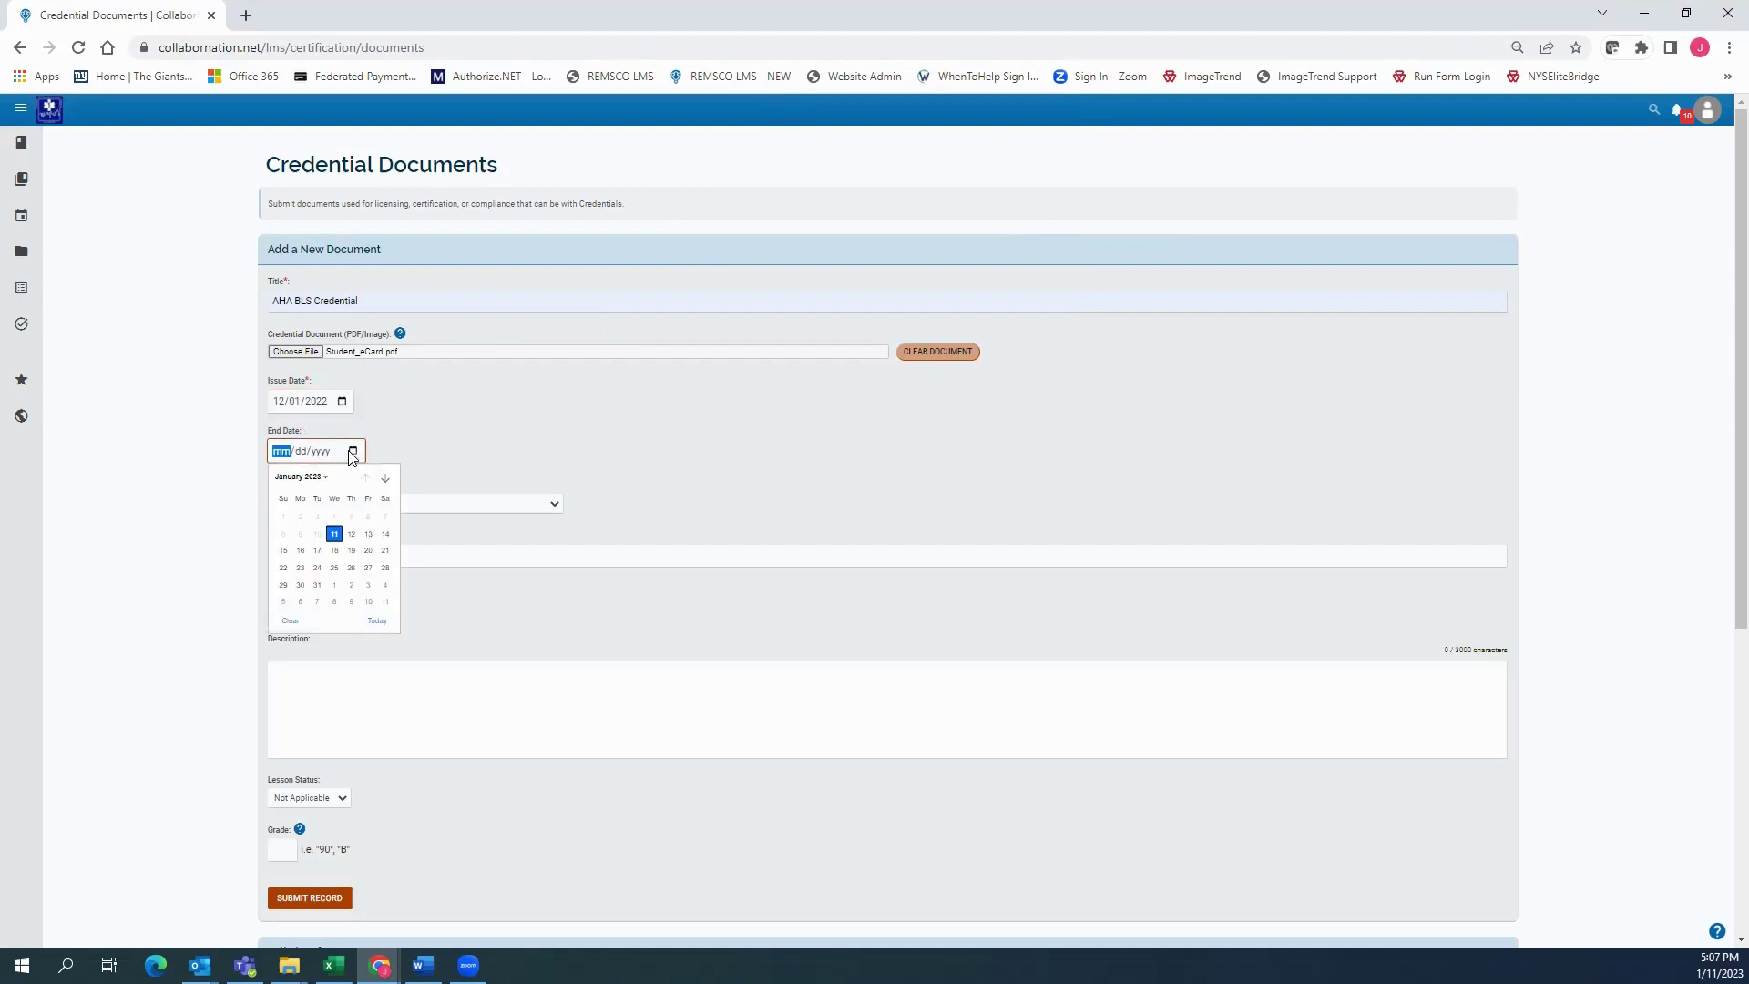
left_click(275, 452)
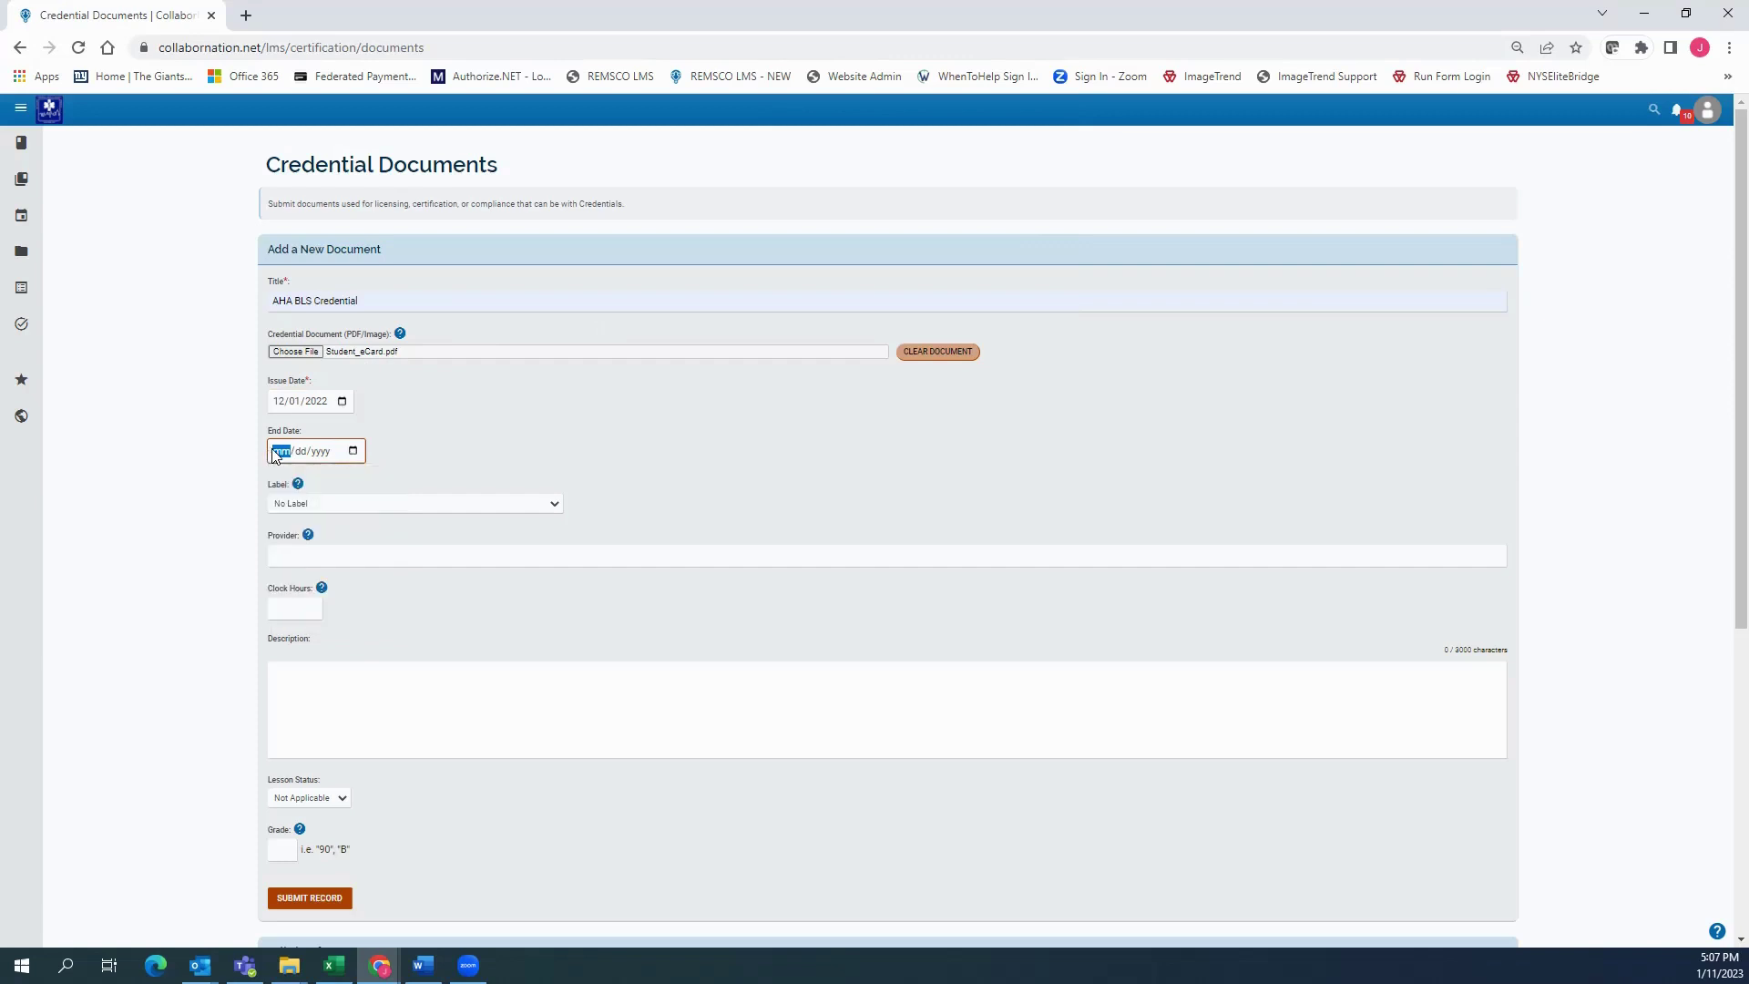
type("12/3")
type("1/0002")
left_click(537, 430)
left_click(300, 373)
Choose the Lecture/Seminar/Symposium CME label
scroll(414, 424, "down", 1)
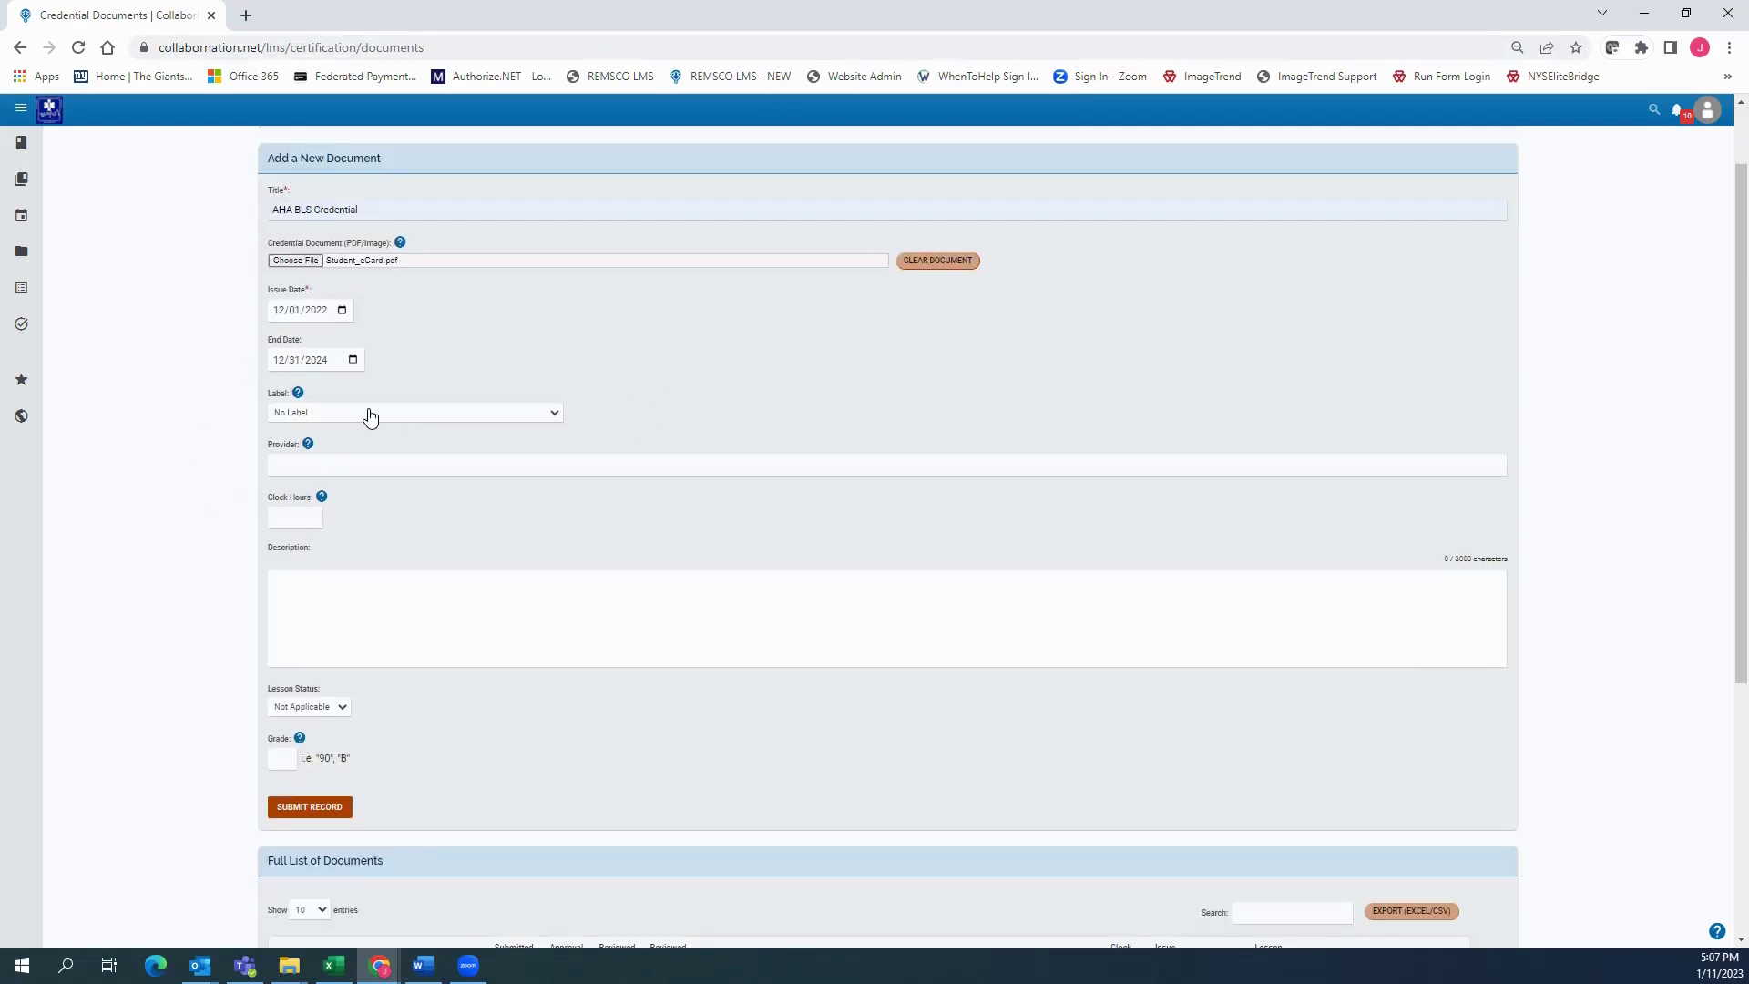
mouse_move(298, 394)
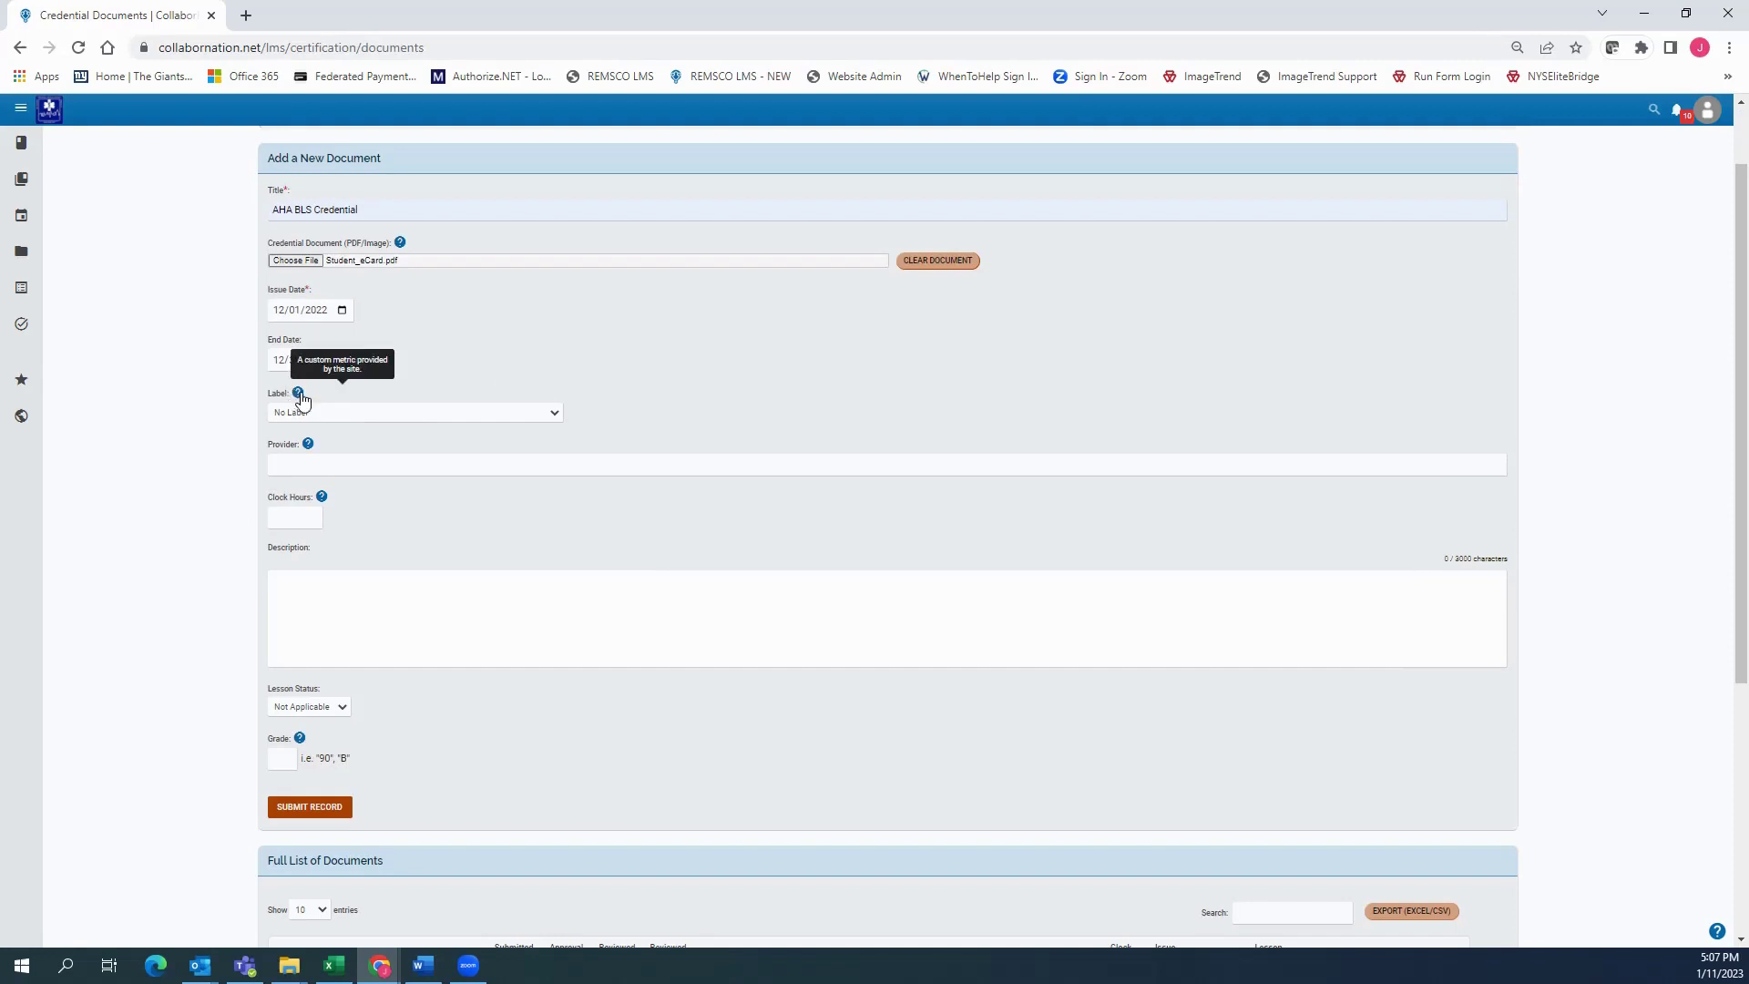
left_click(554, 416)
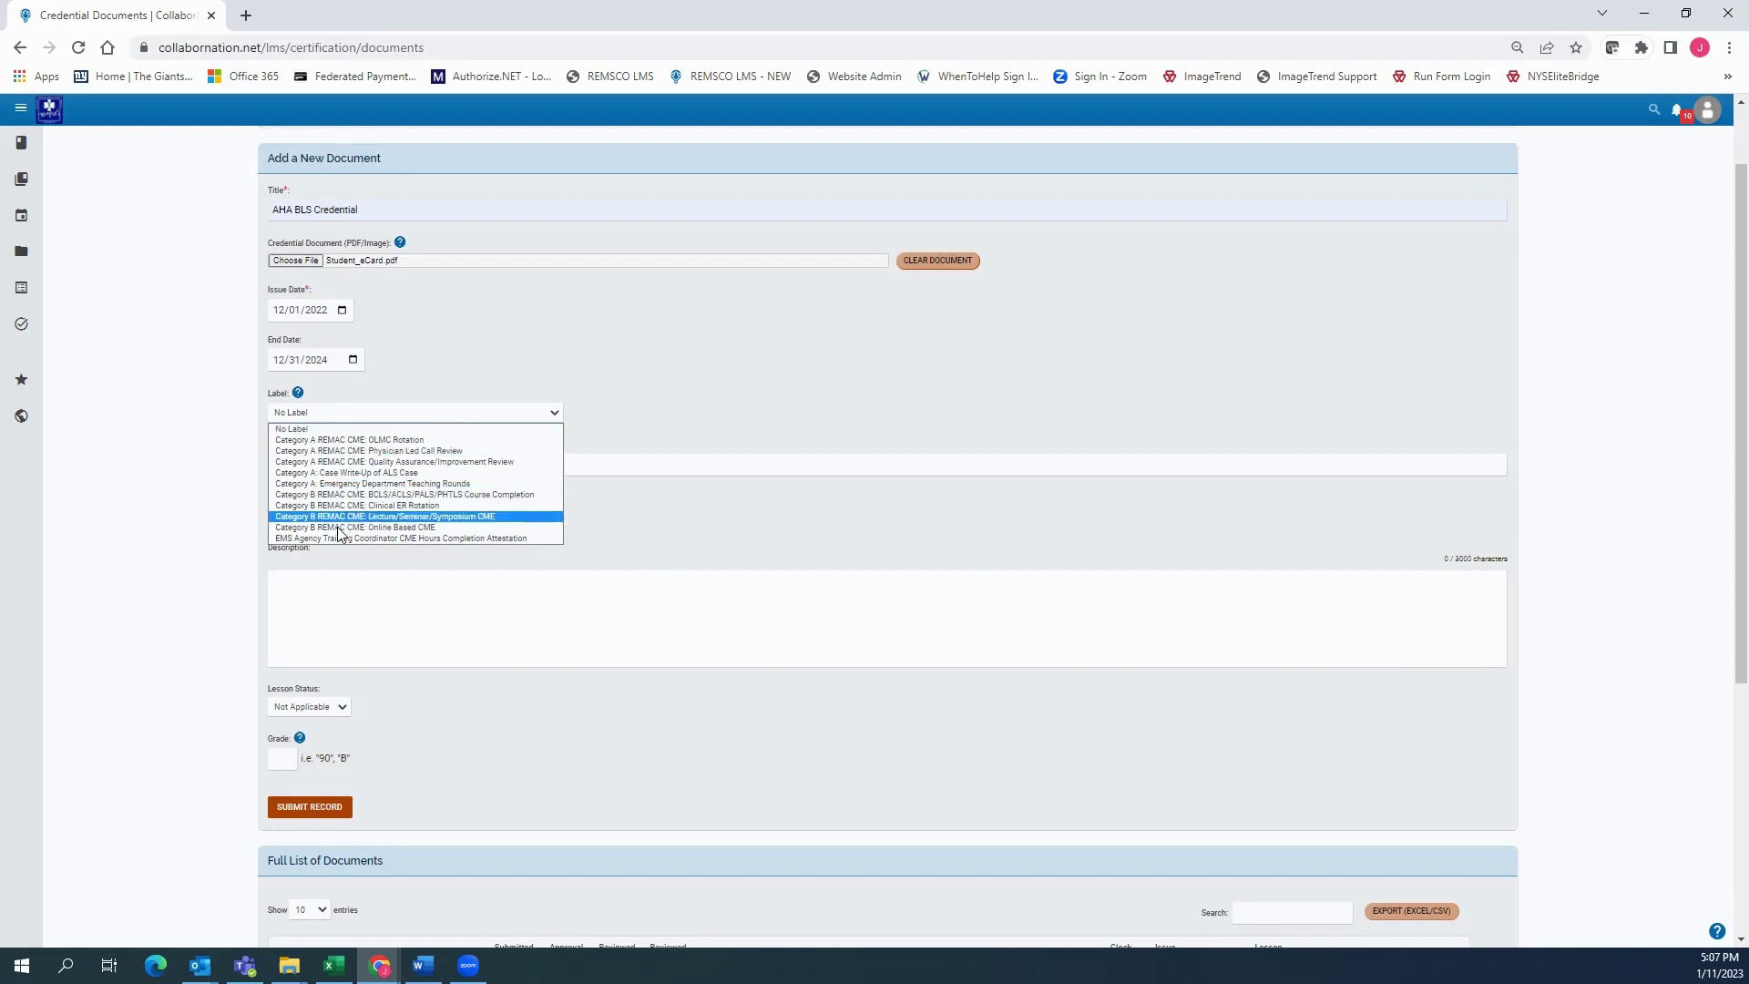
left_click(555, 411)
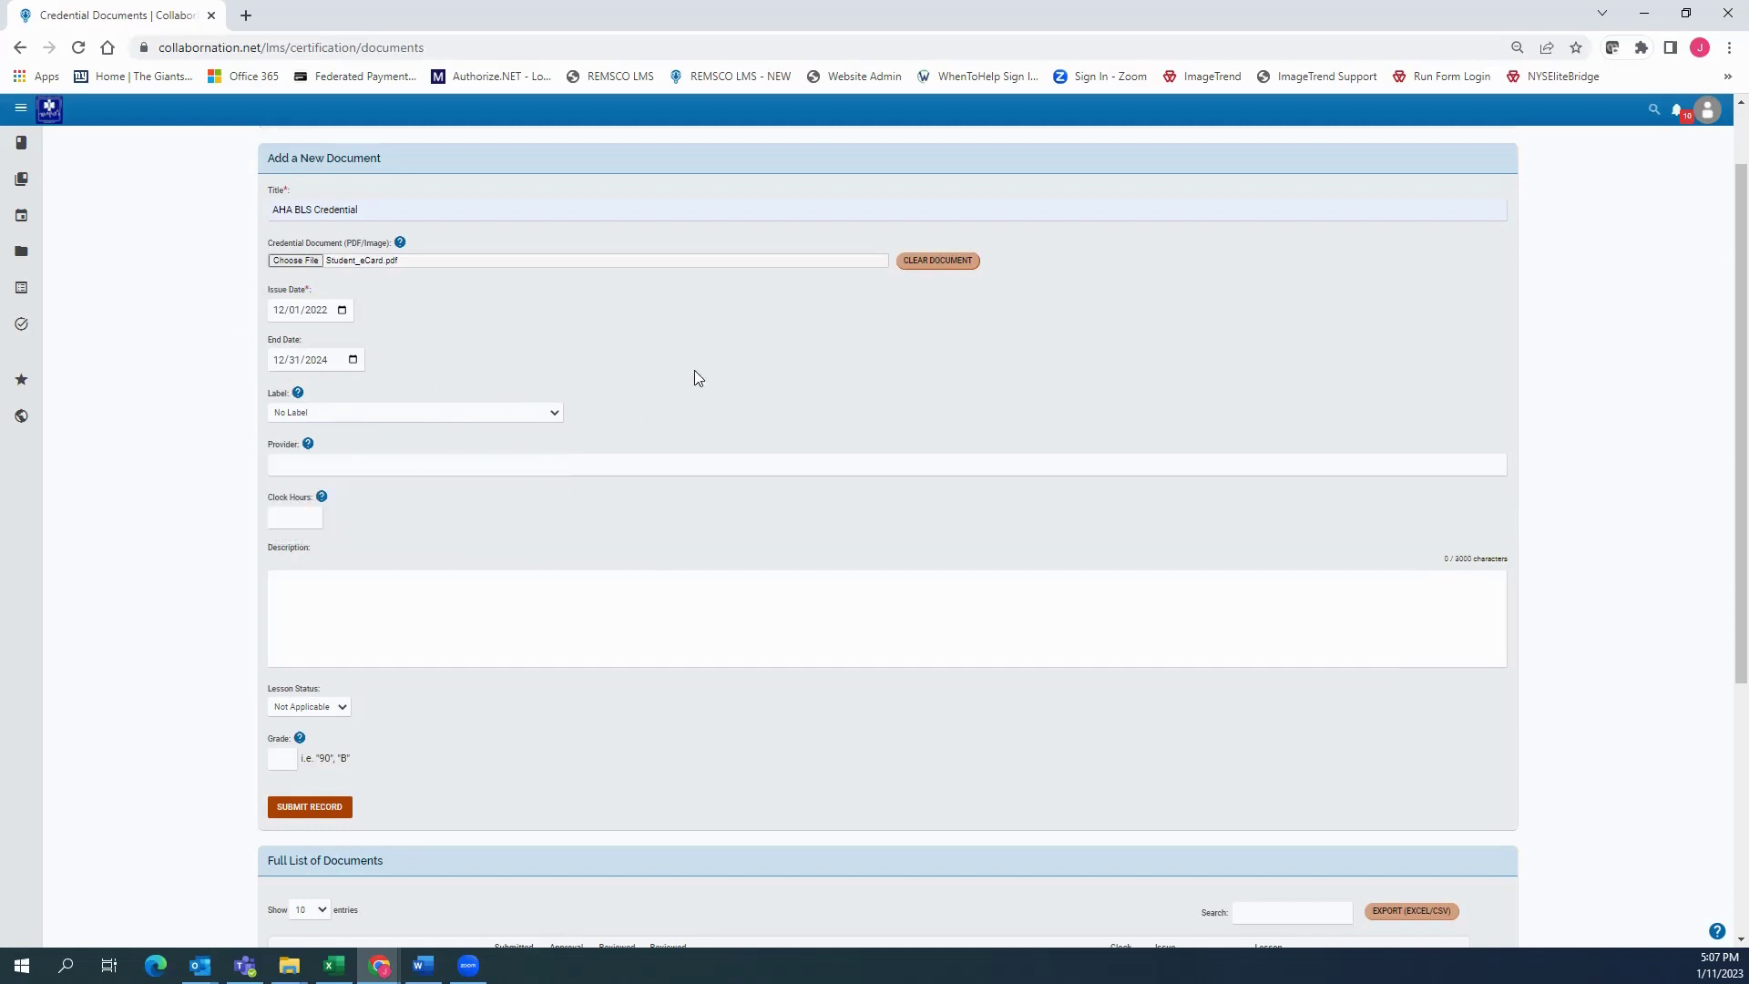
scroll(490, 284, "down", 1)
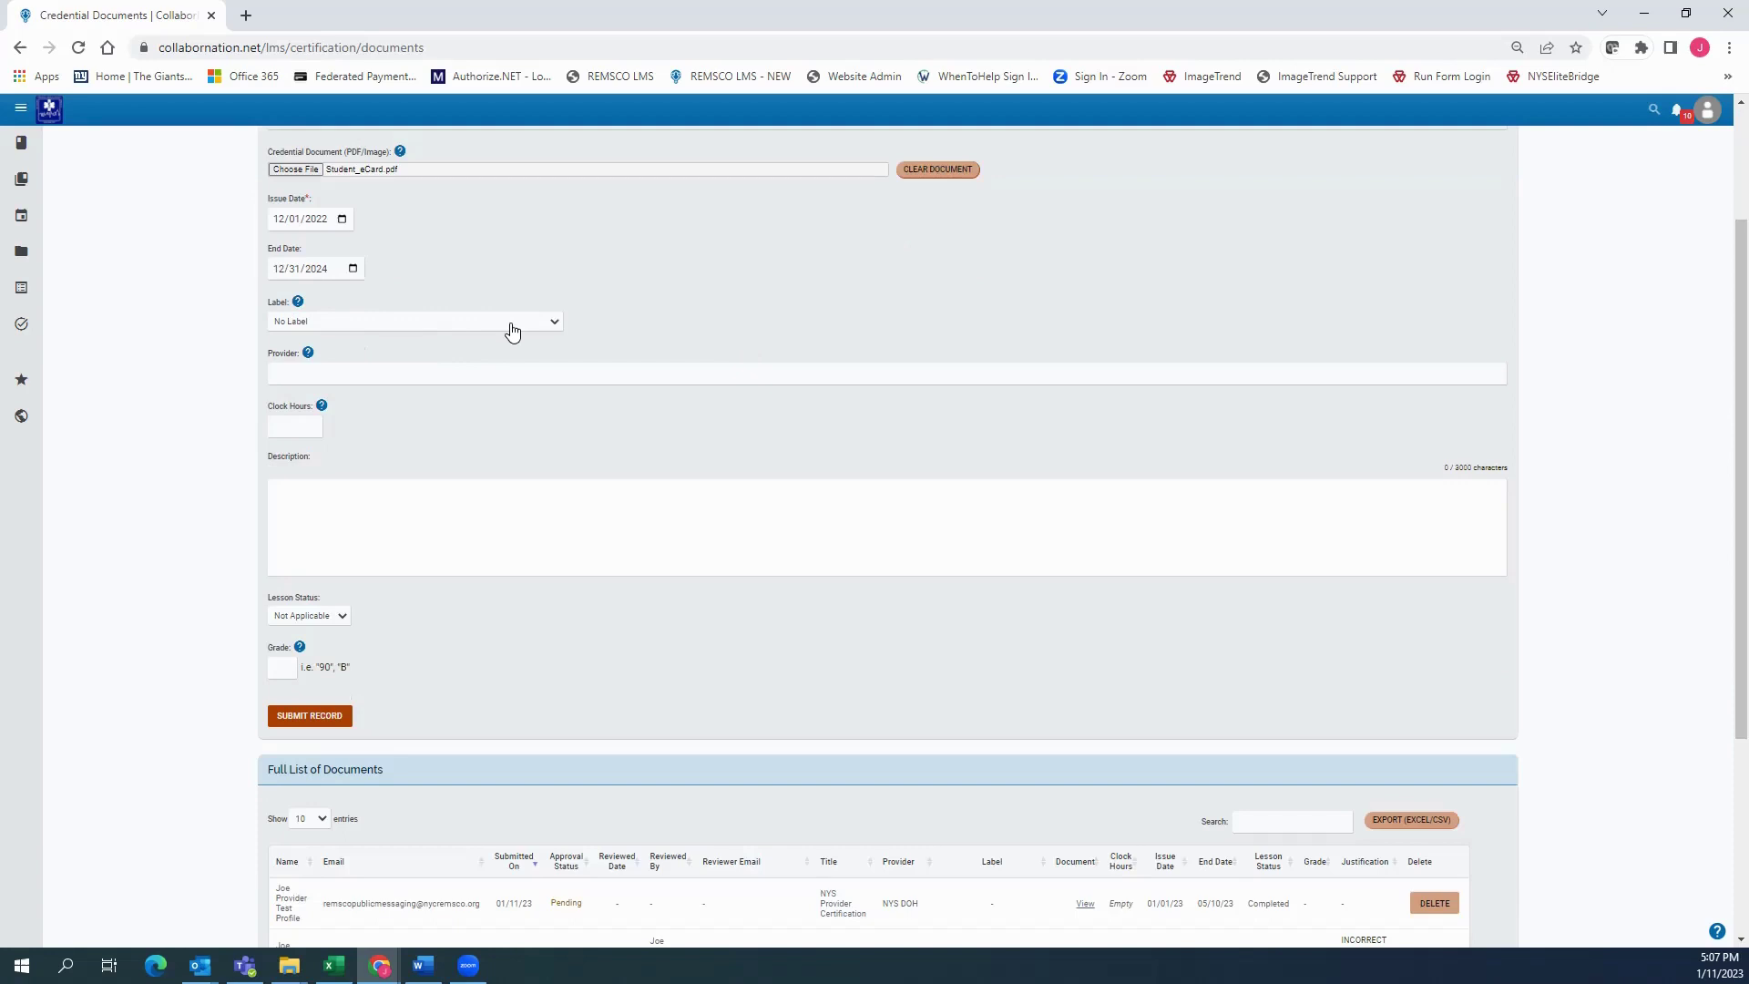
left_click(512, 330)
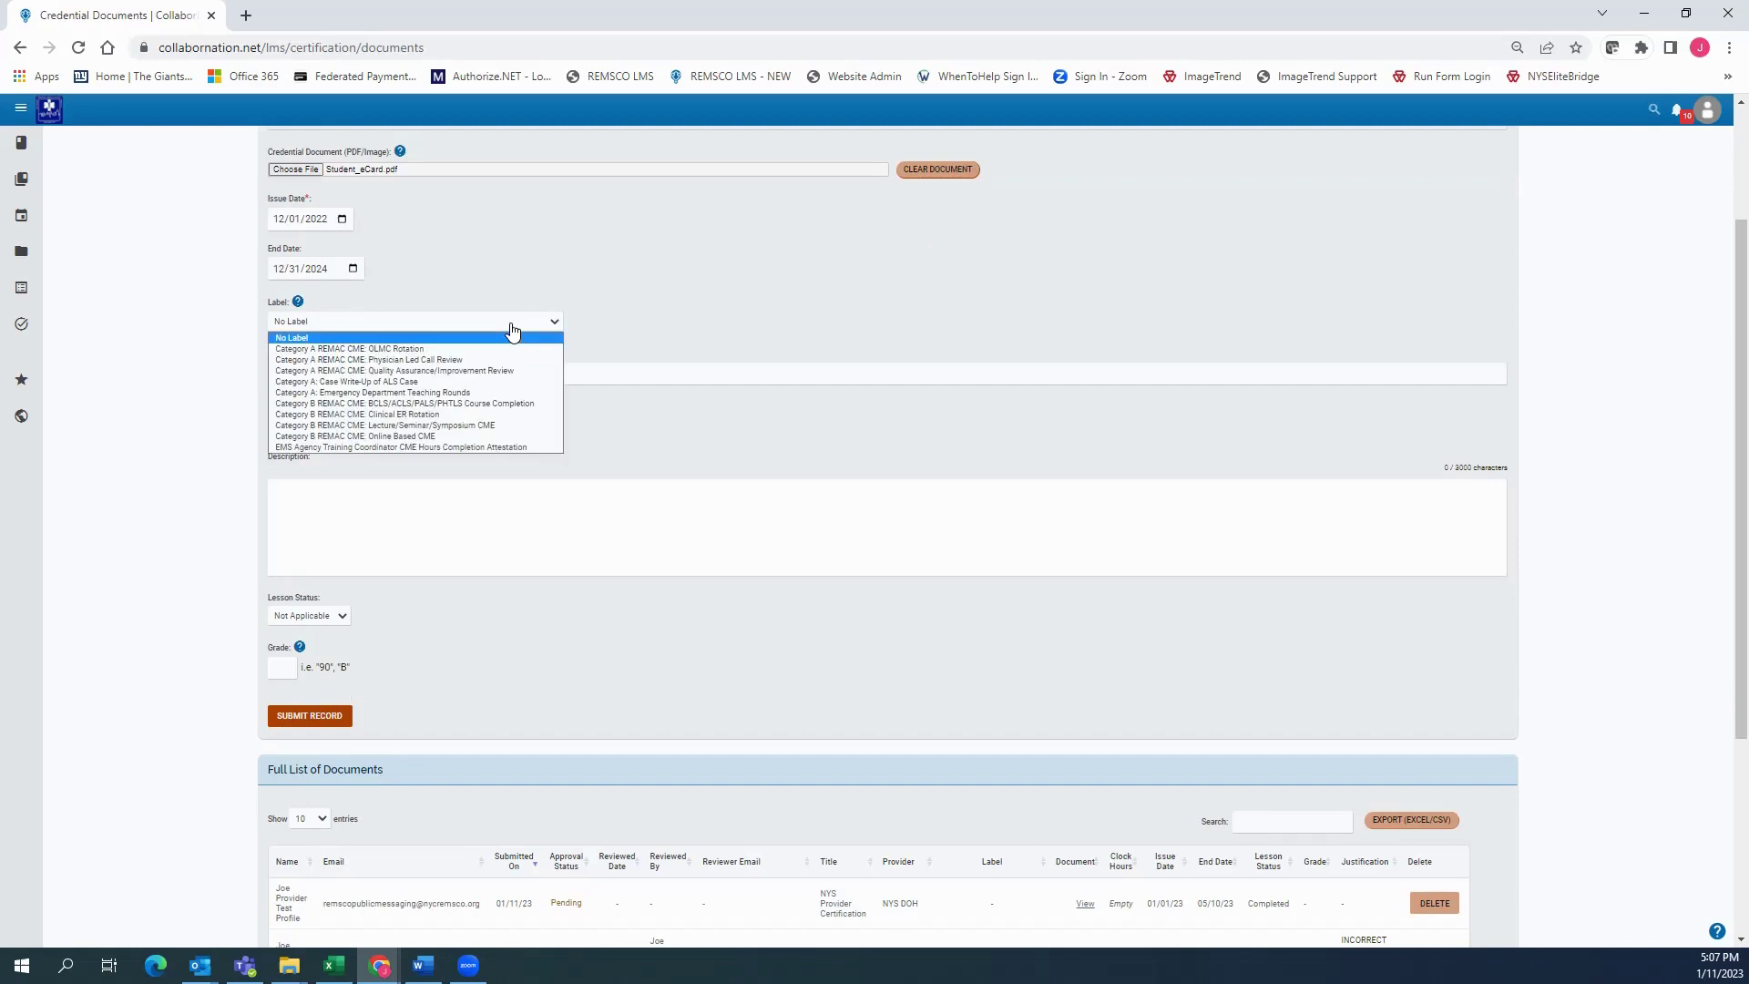
left_click(355, 425)
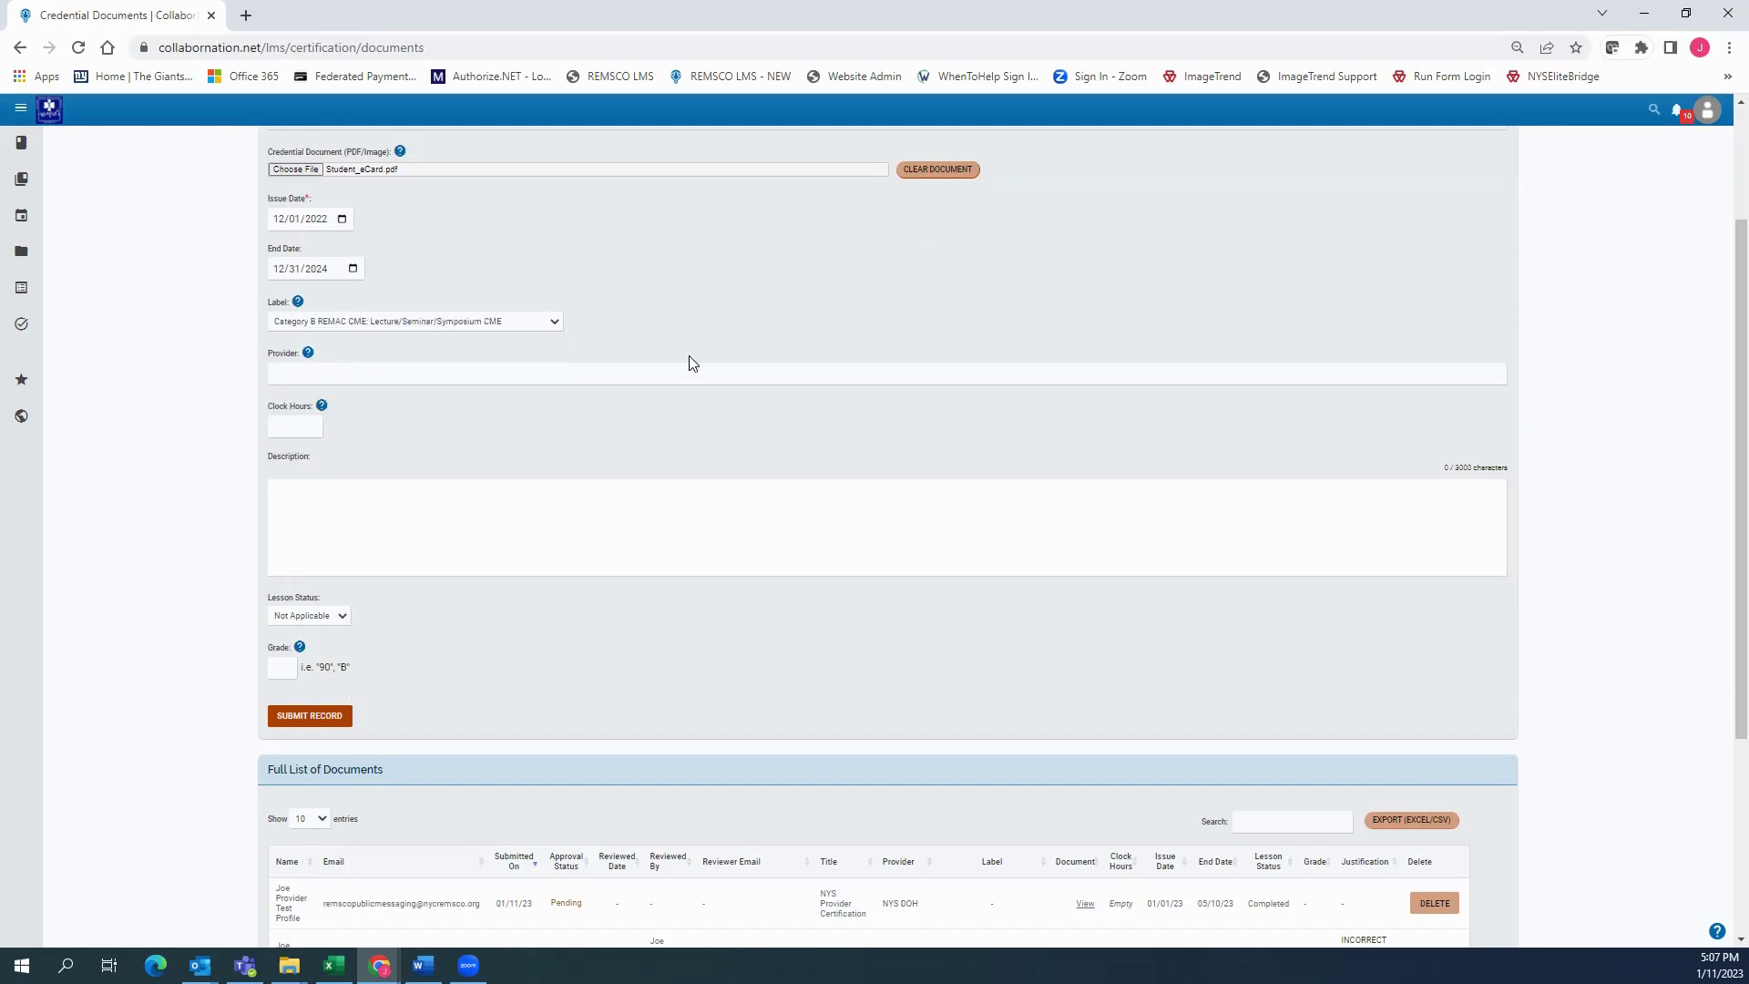
Set the provider to American Heart Association and the clock hours to 2.0
left_click(327, 373)
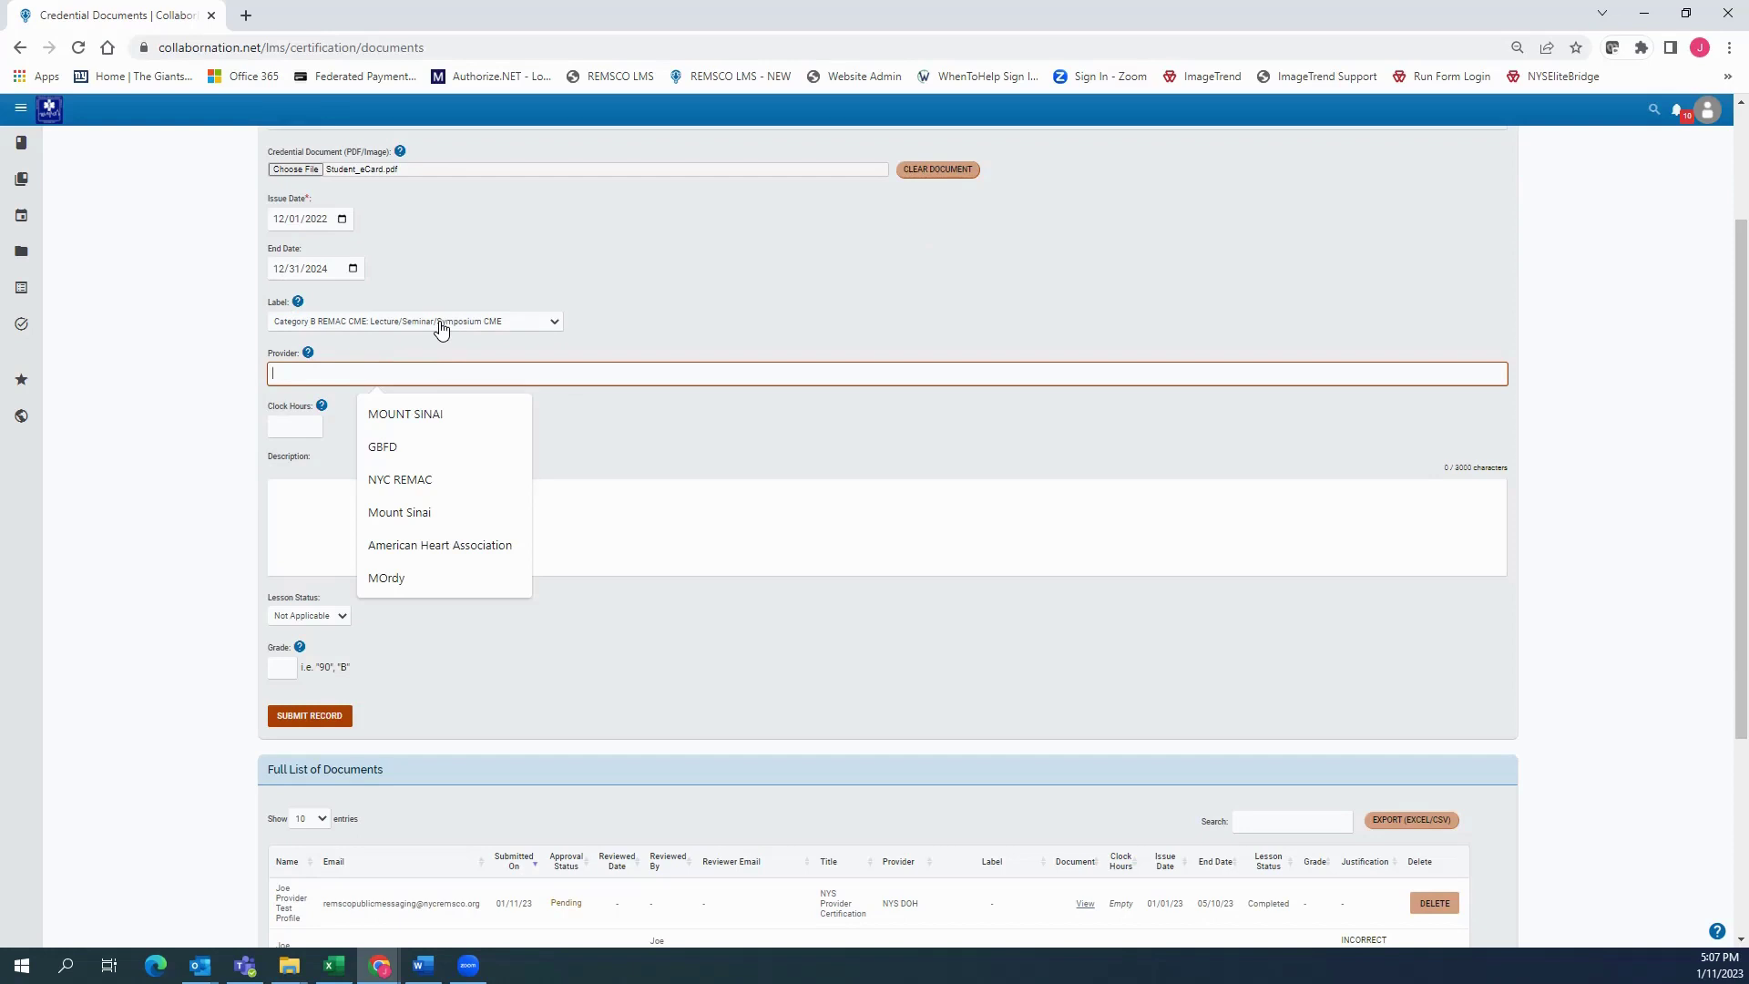
type("AMERICAN")
key("Down")
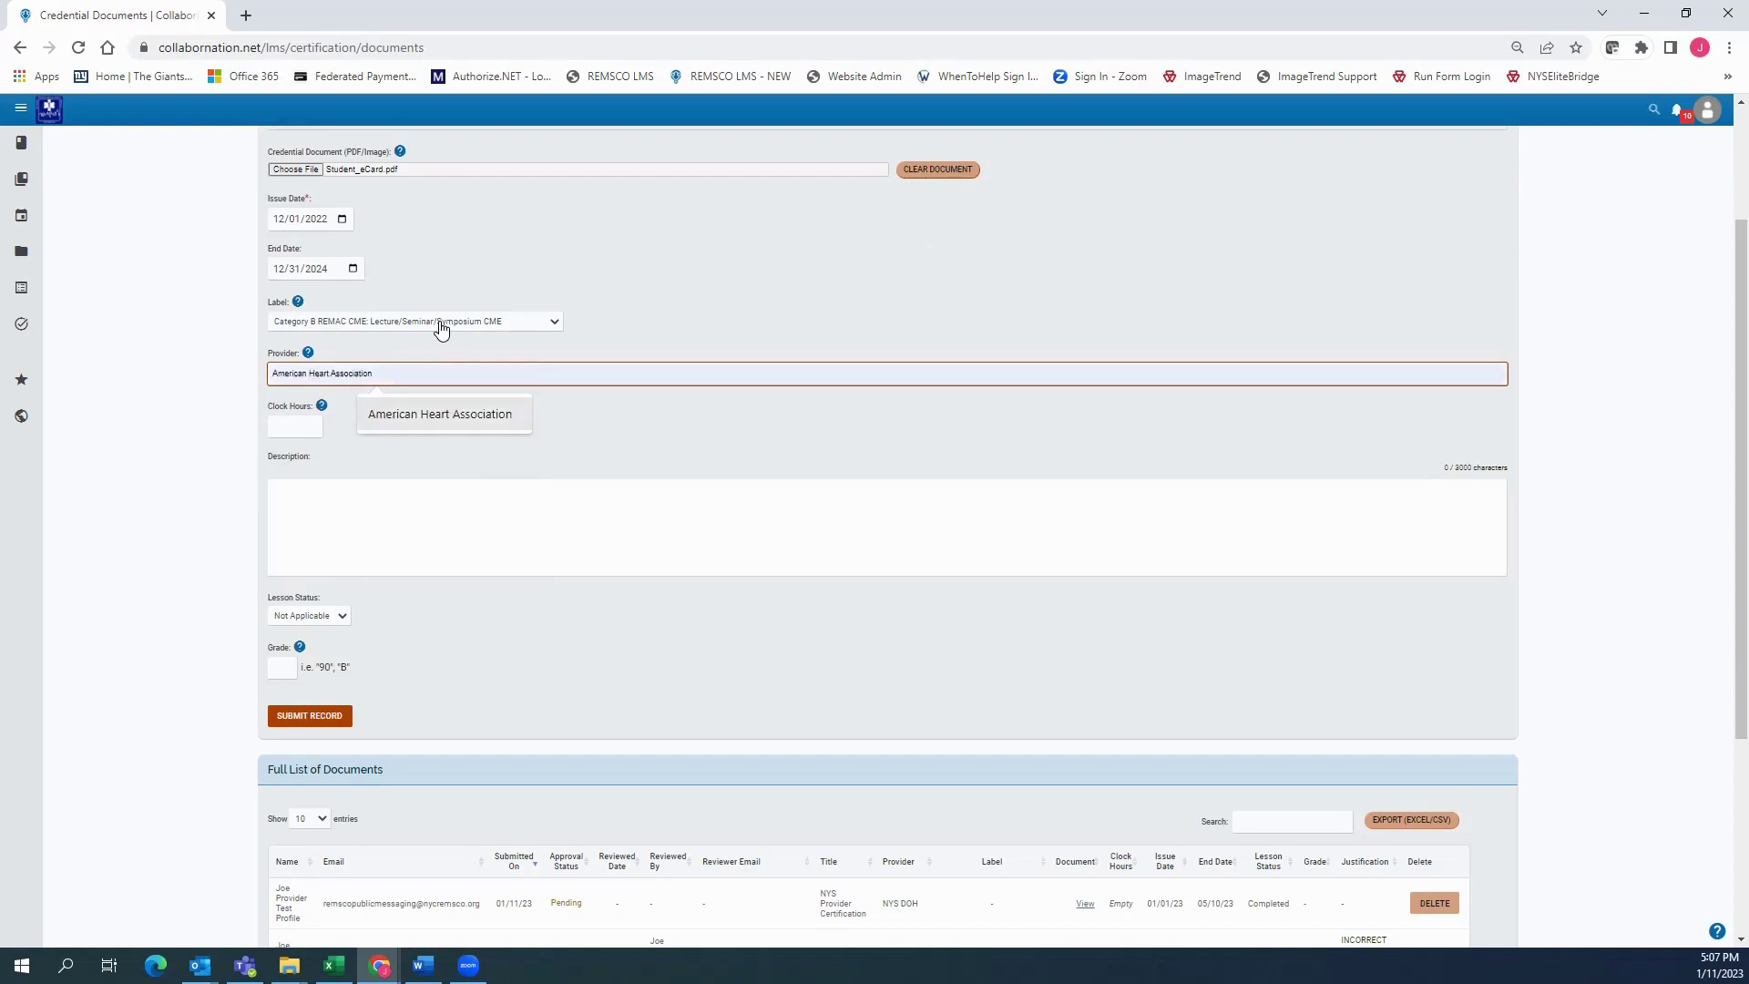
key("Return")
left_click(297, 425)
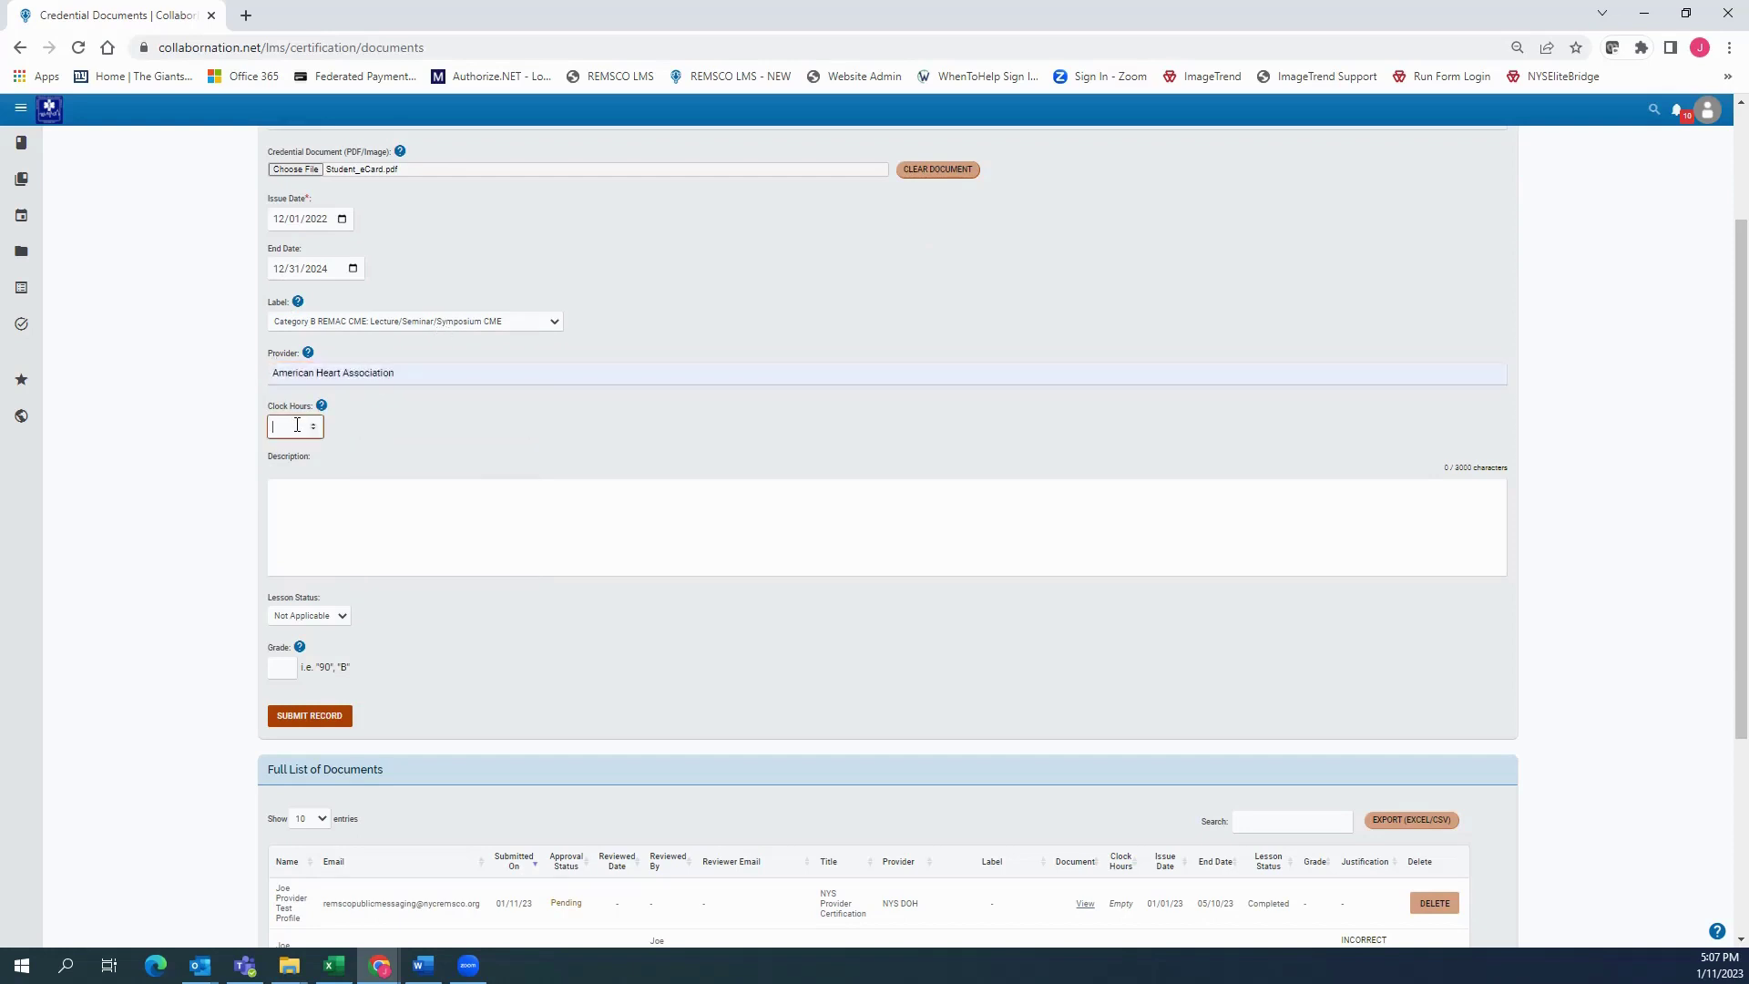
type("2.0")
Enter the credential card number as the description and set lesson status to Completed
left_click(344, 517)
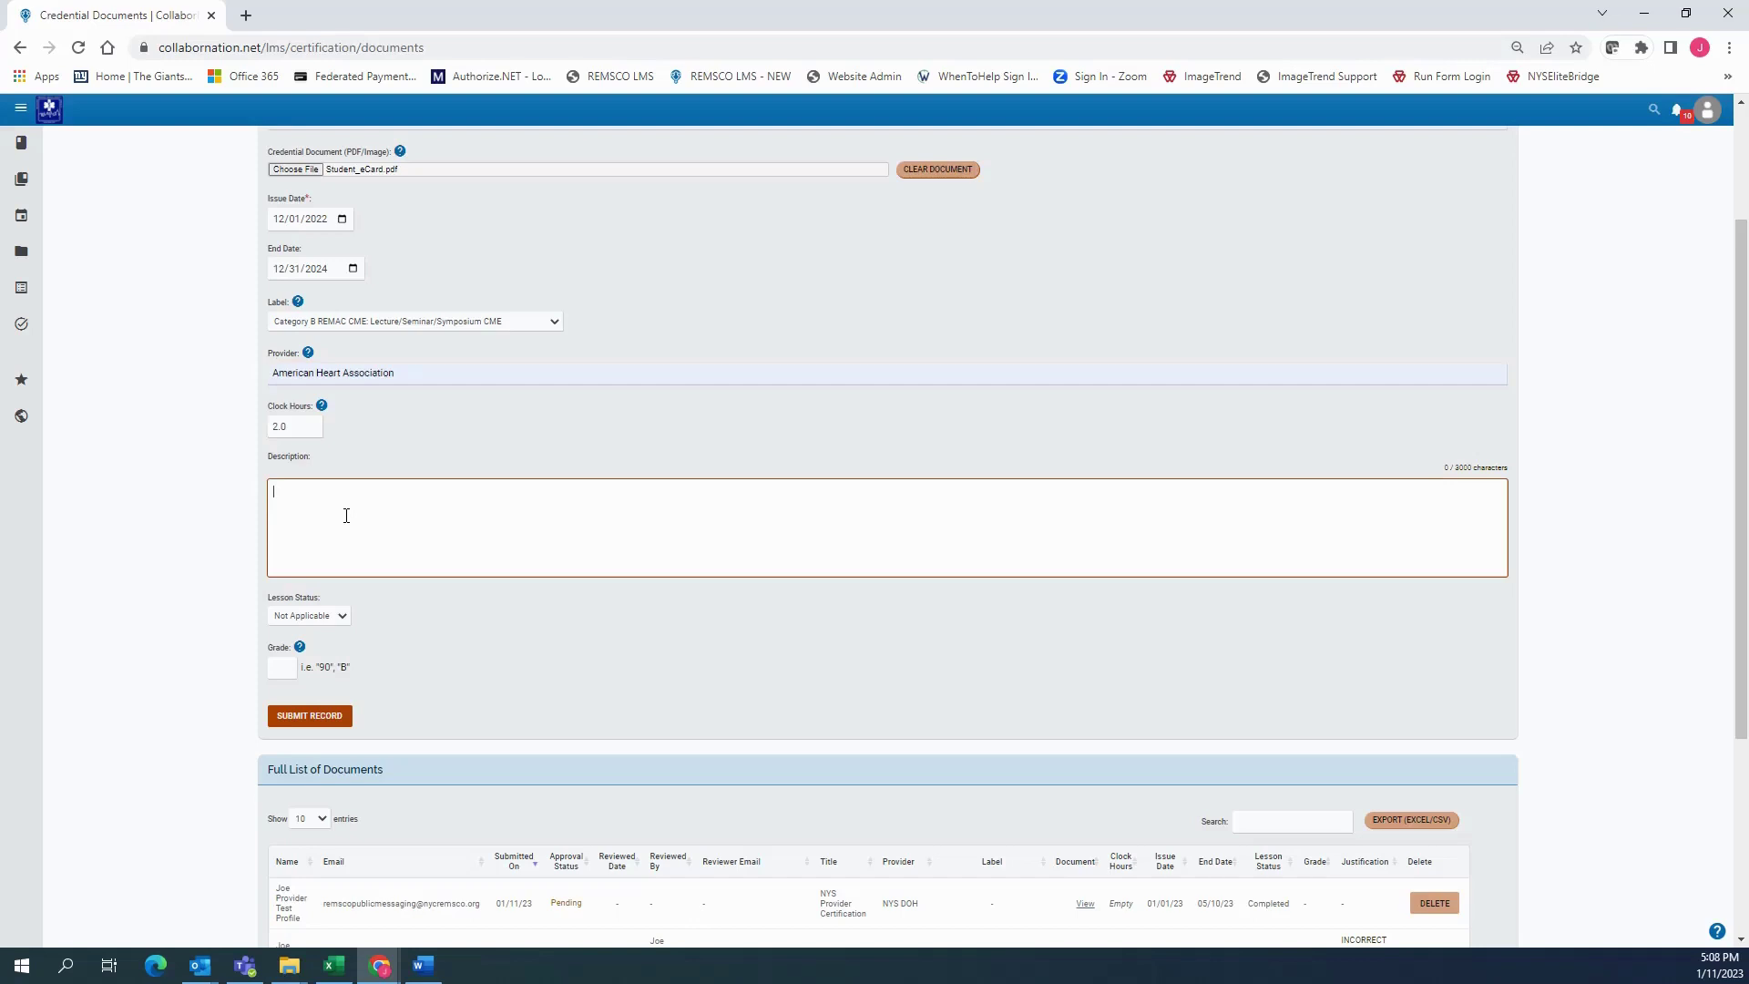
left_click(354, 645)
left_click(324, 624)
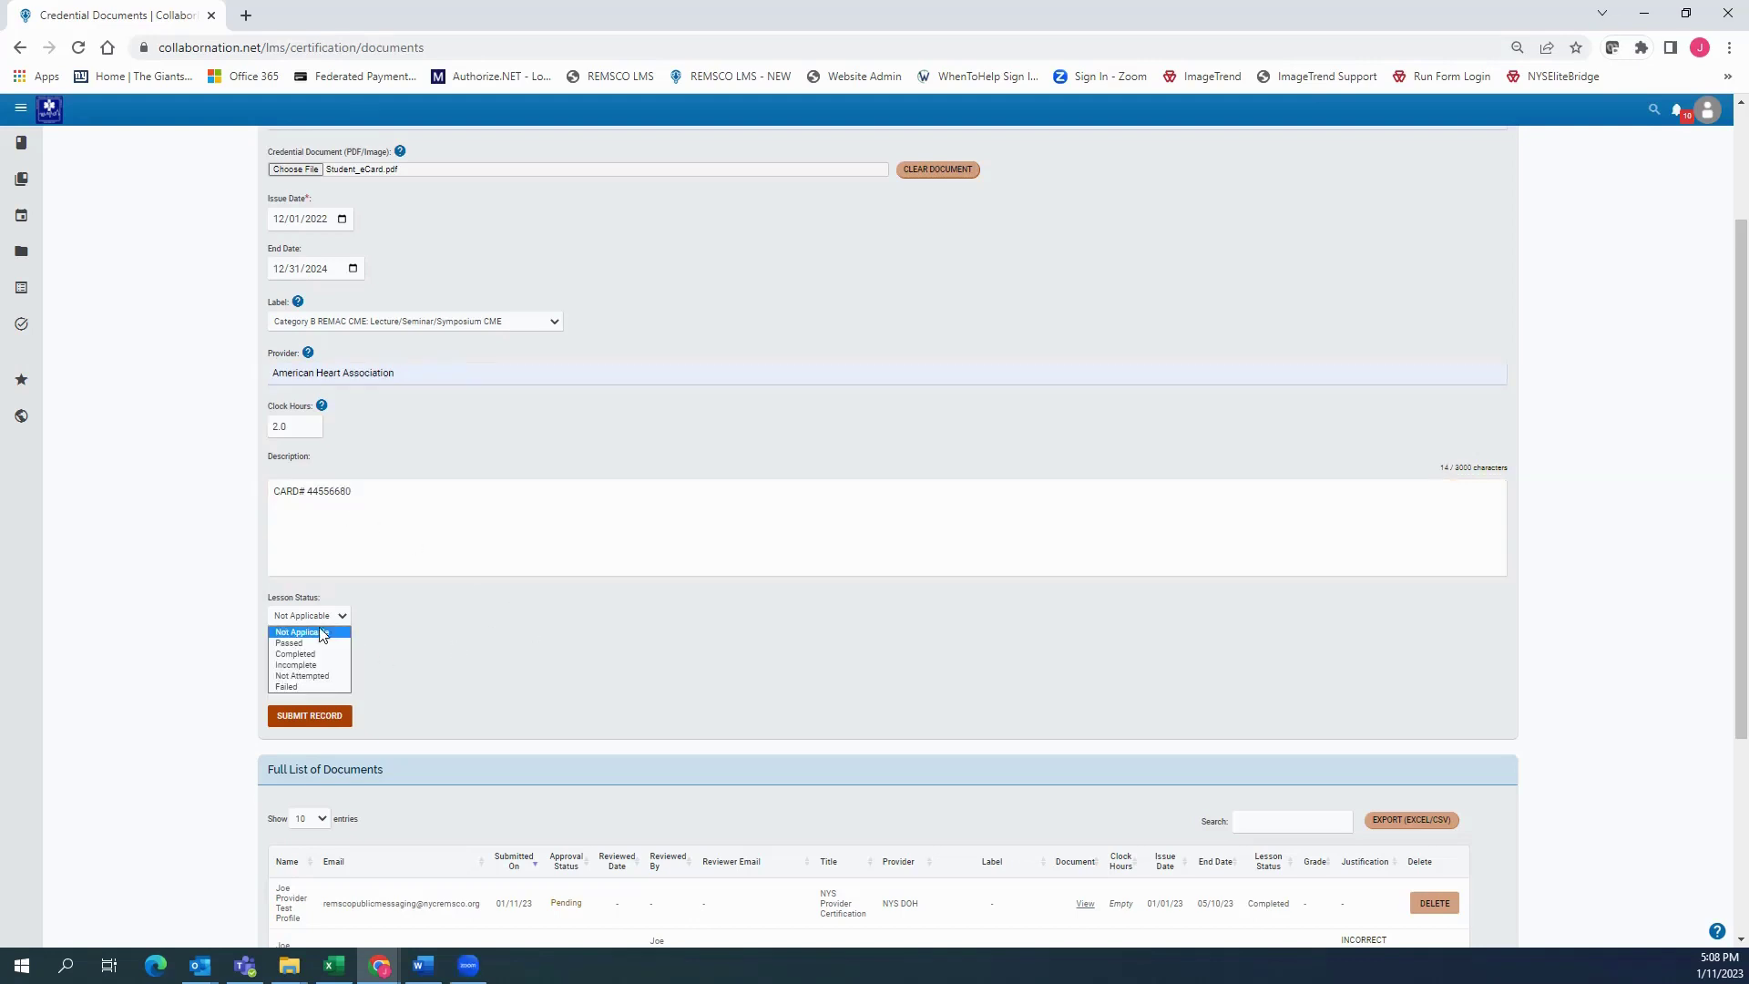
left_click(310, 655)
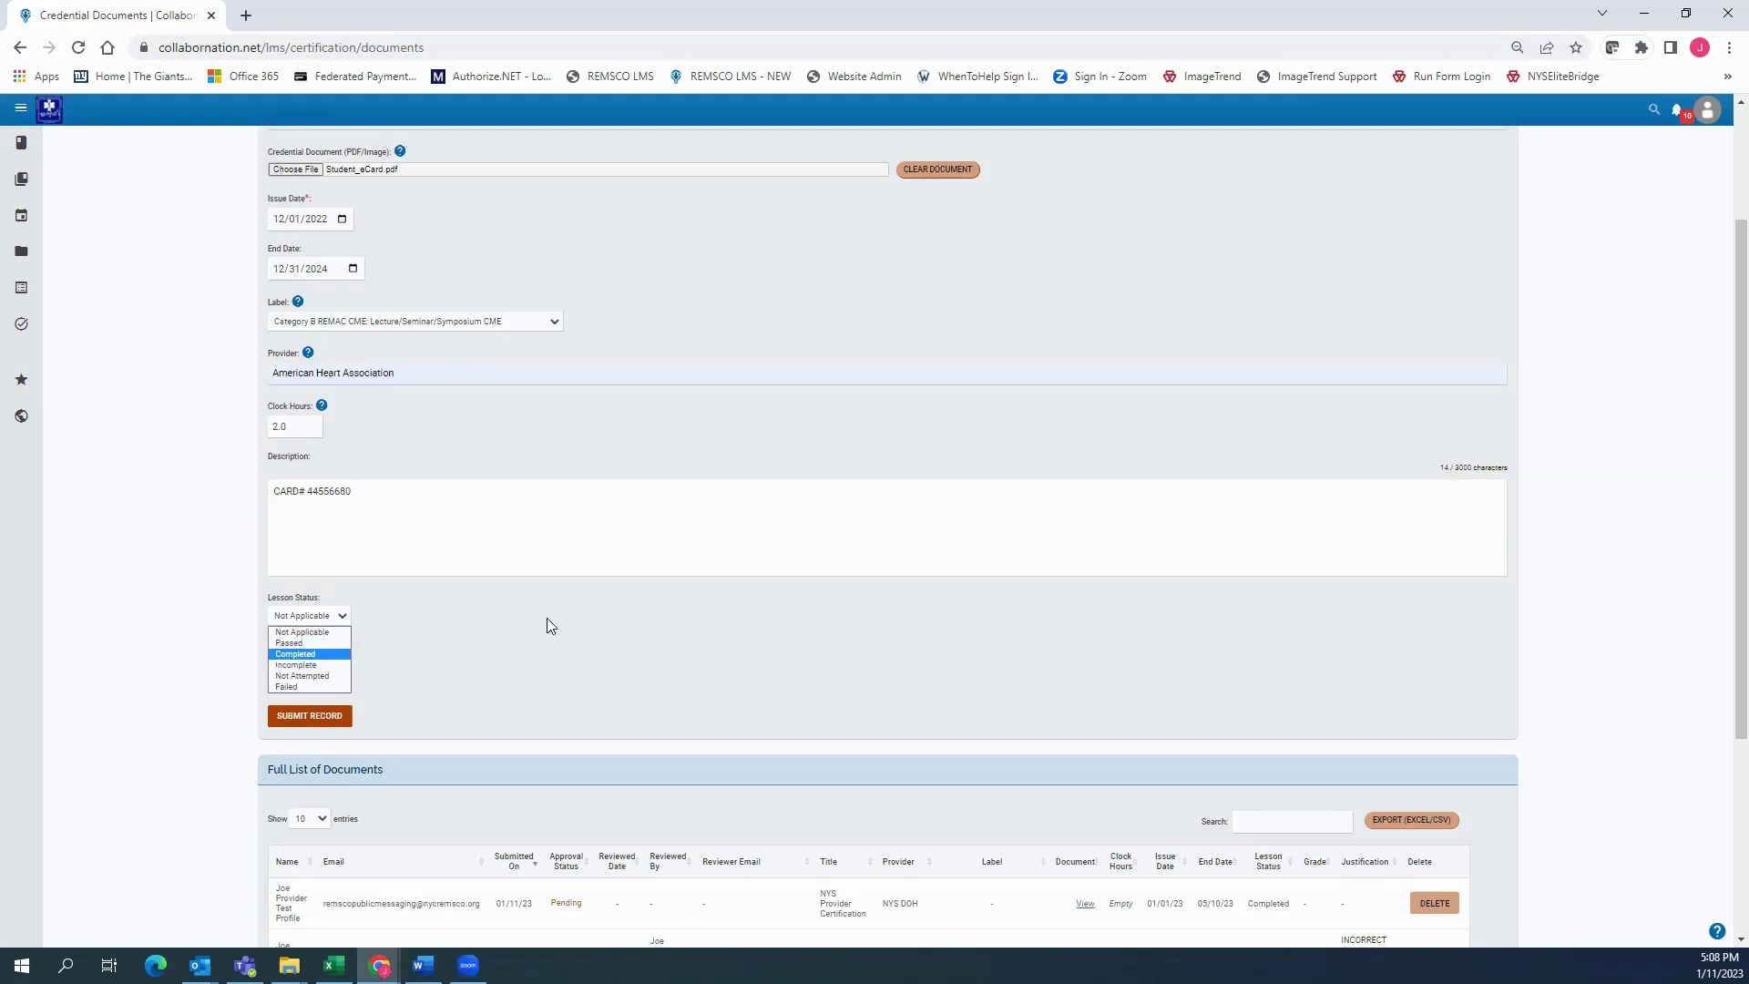
scroll(546, 618, "down", 2)
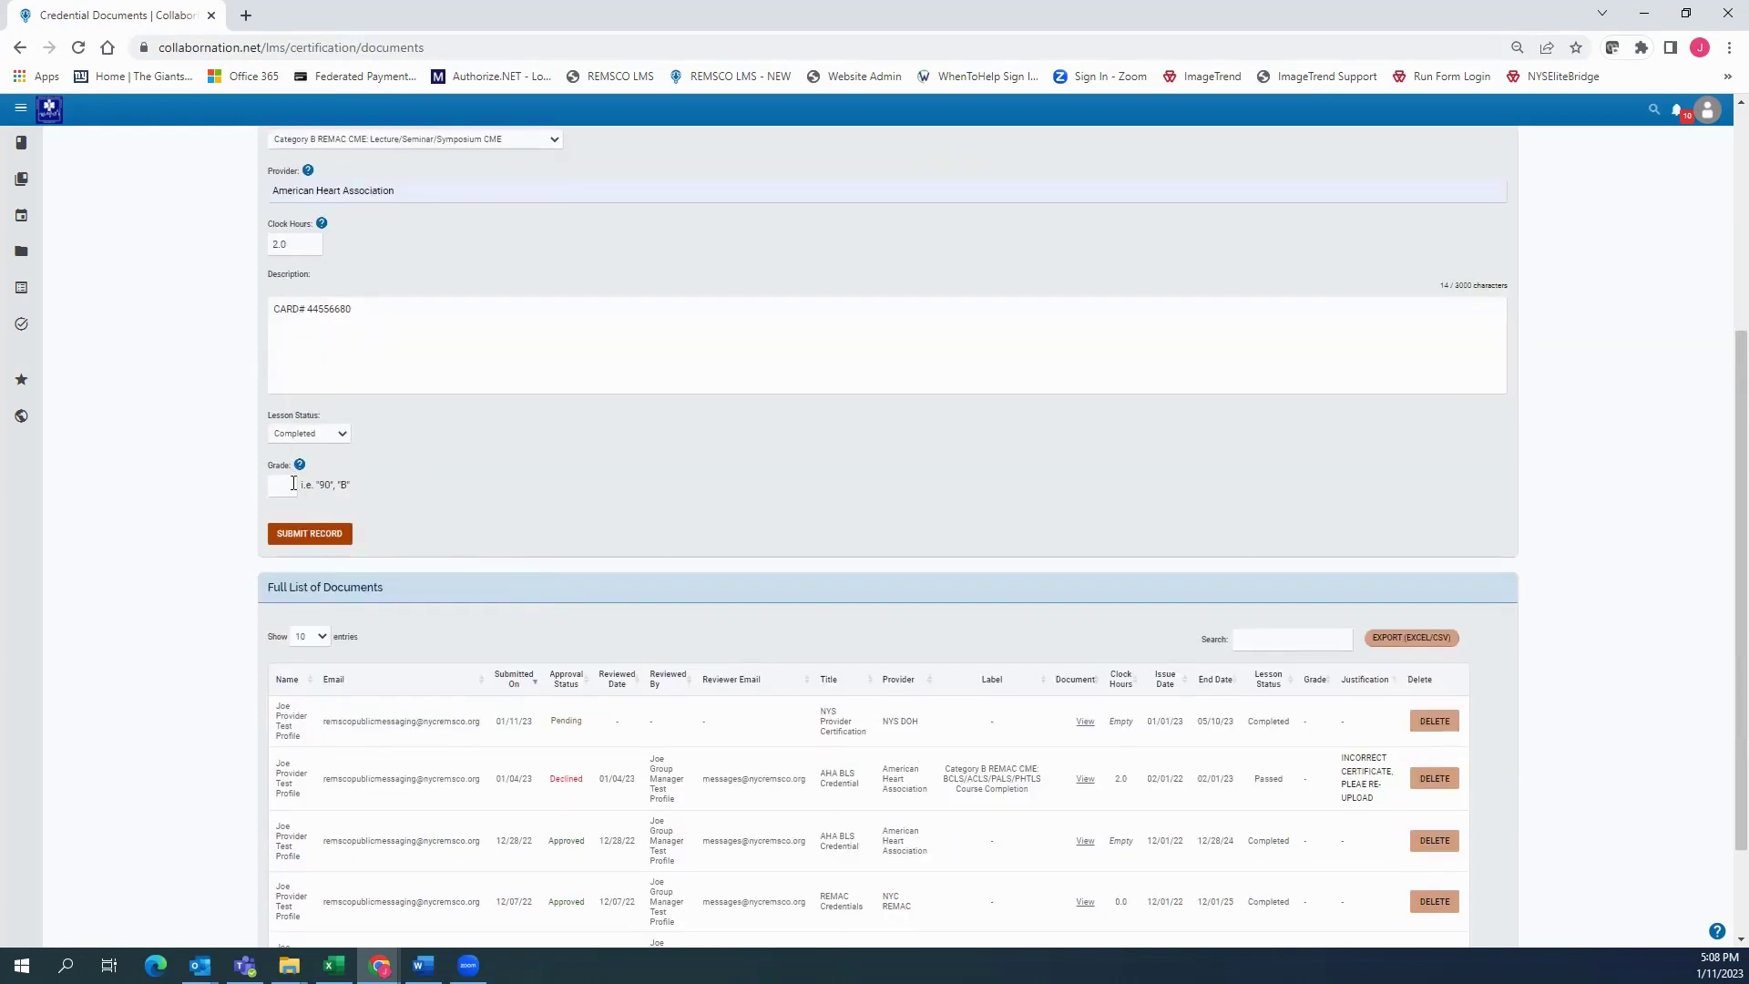
scroll(310, 447, "down", 1)
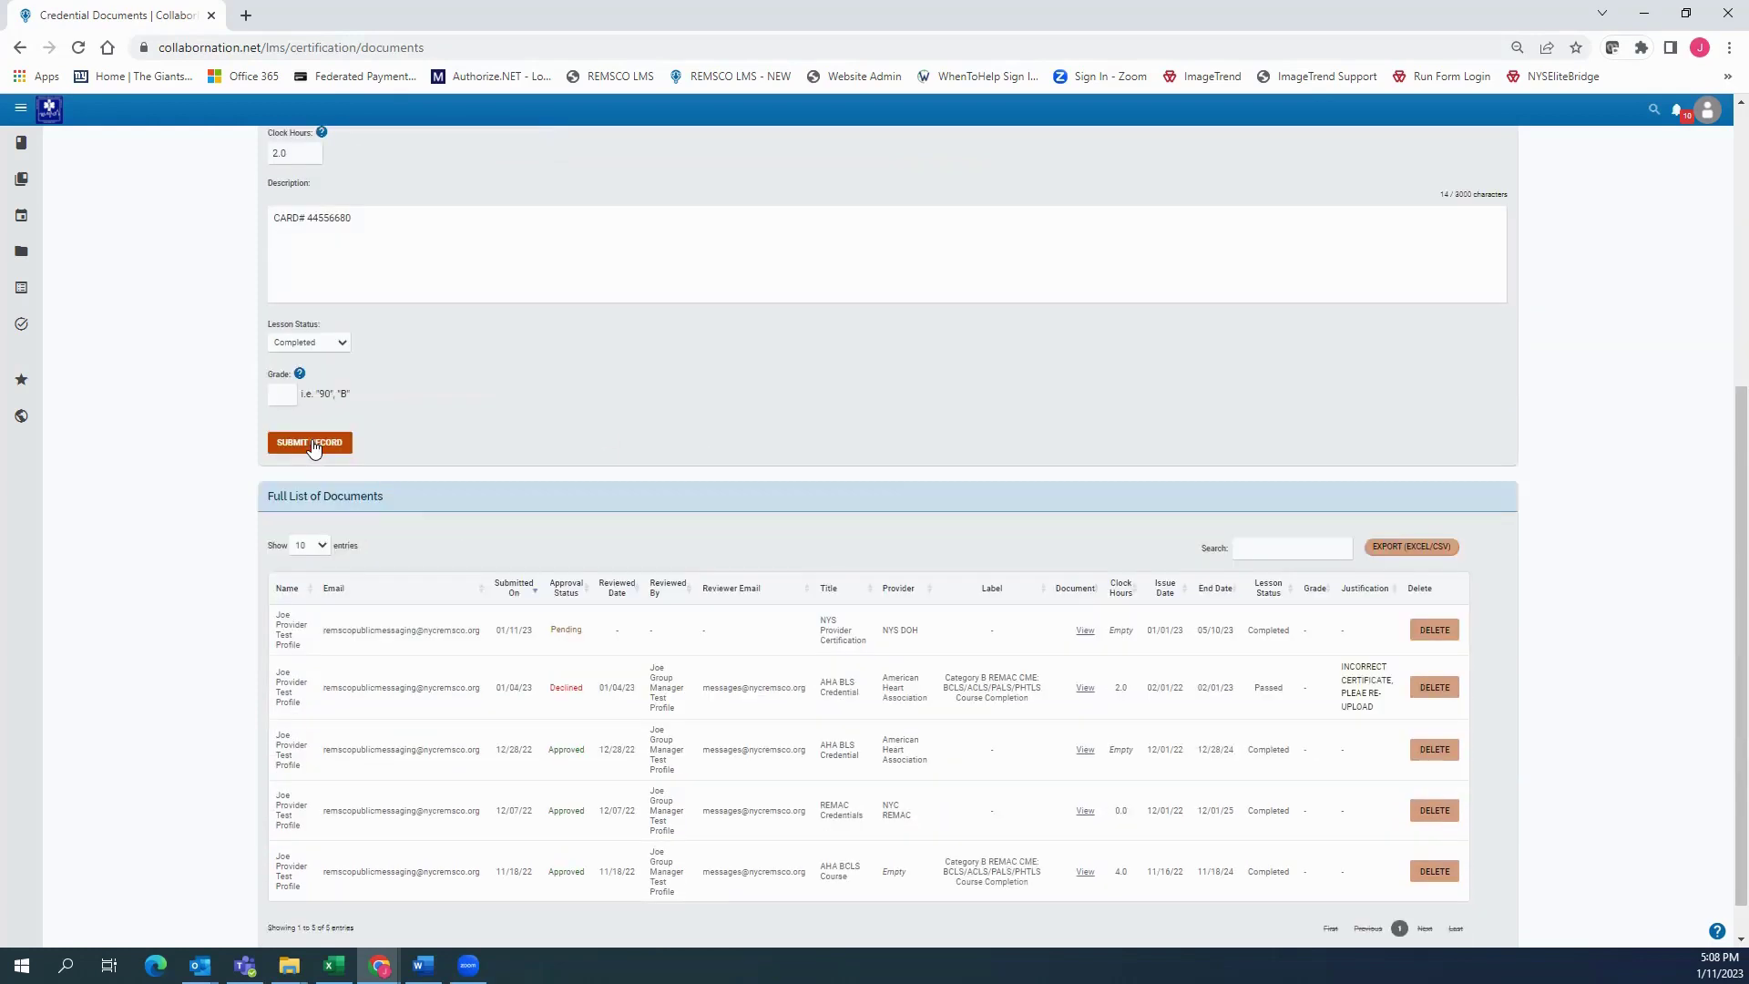
Submit the AHA BLS Credential and check its Pending row in the documents list
left_click(310, 443)
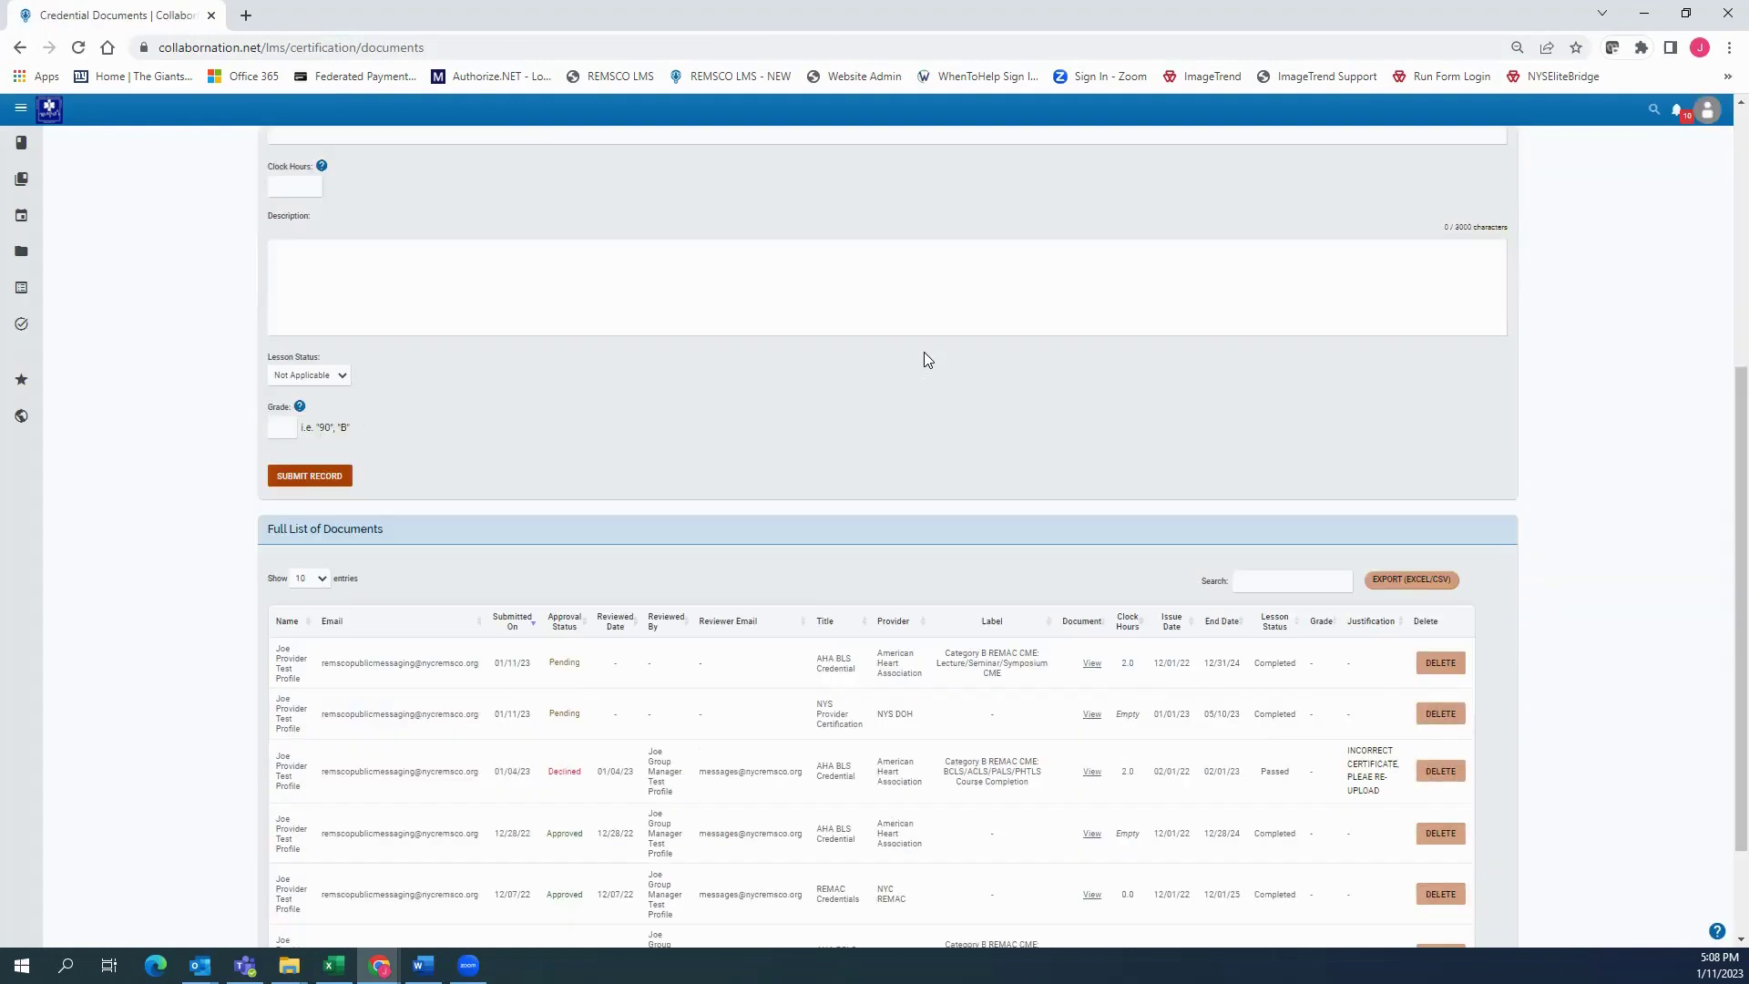
scroll(898, 401, "down", 2)
left_click_drag(274, 514, 1555, 524)
left_click(1555, 524)
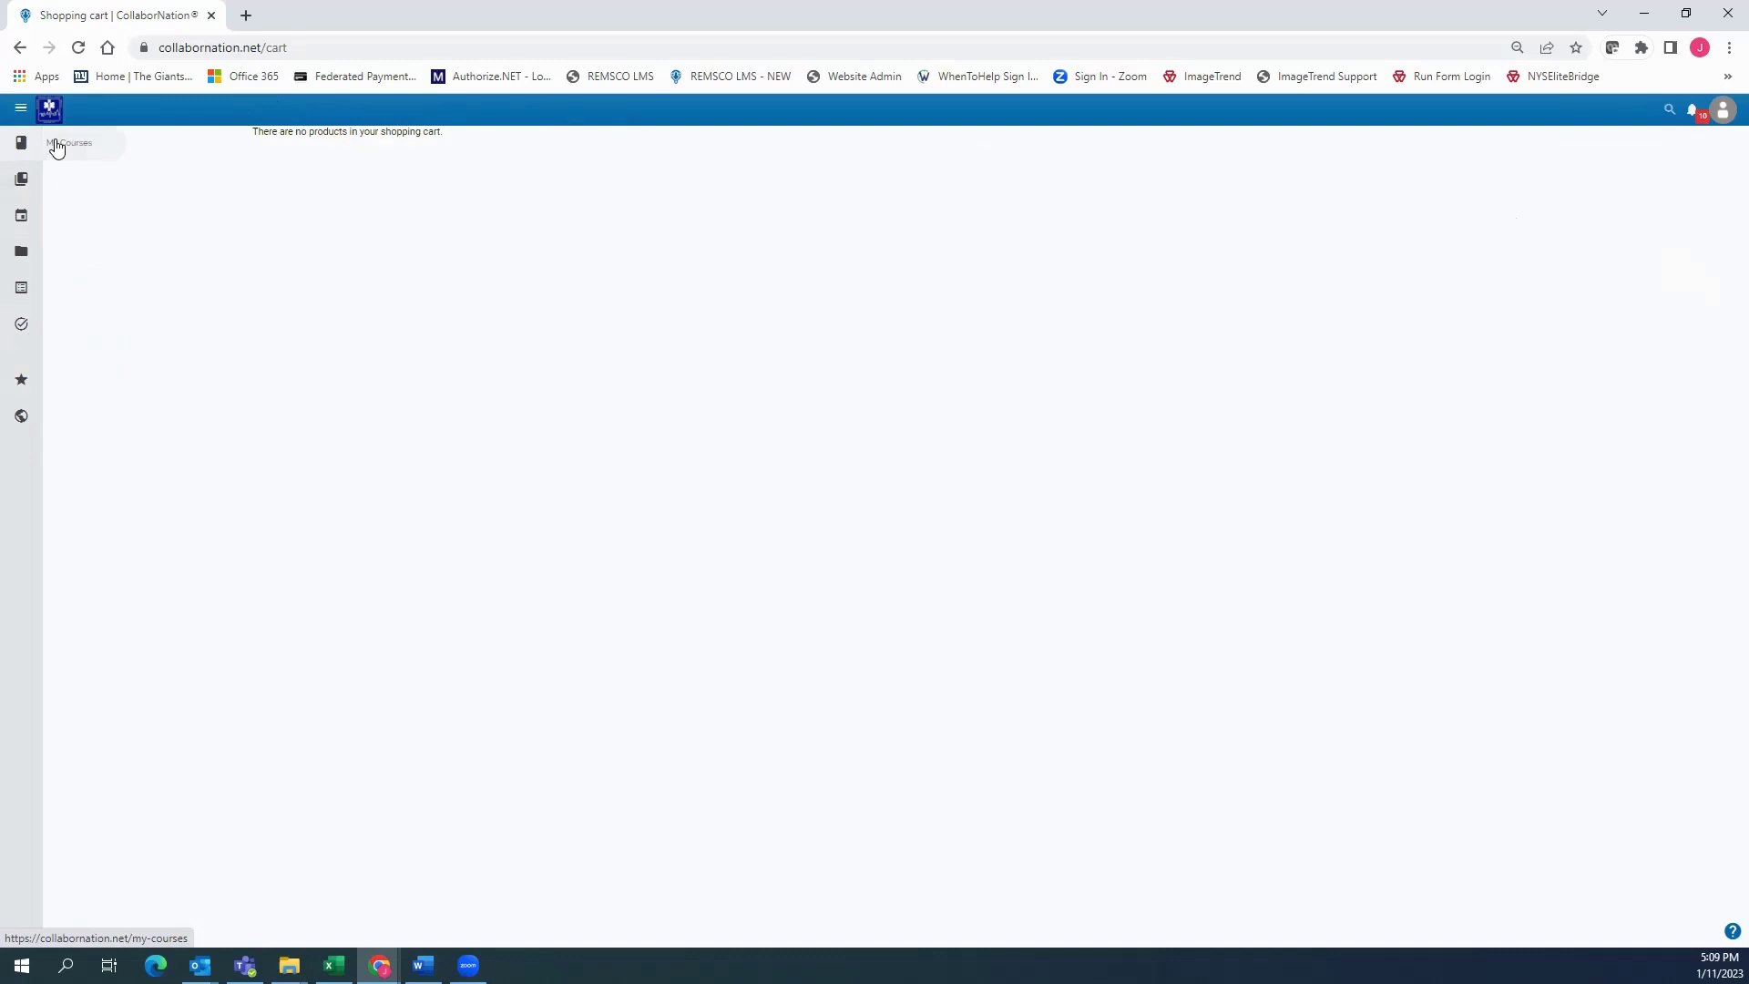
Open the Course Catalog from My Courses and scroll through the listed courses
left_click(57, 148)
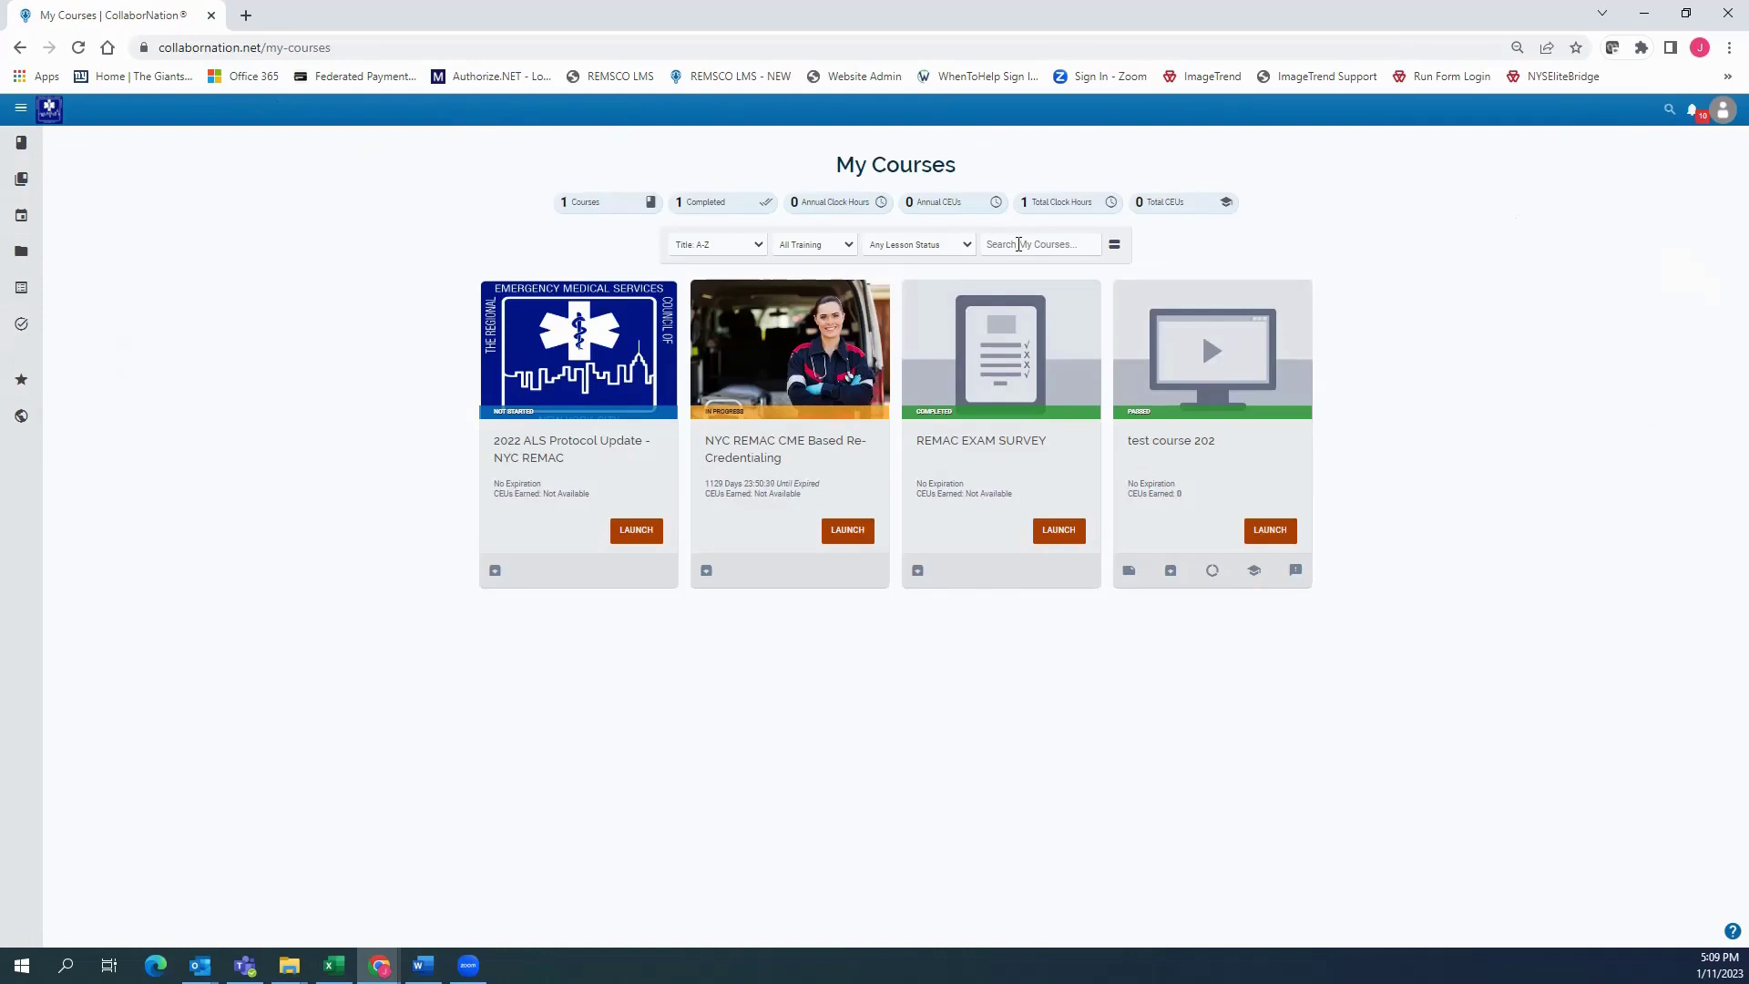
left_click(69, 181)
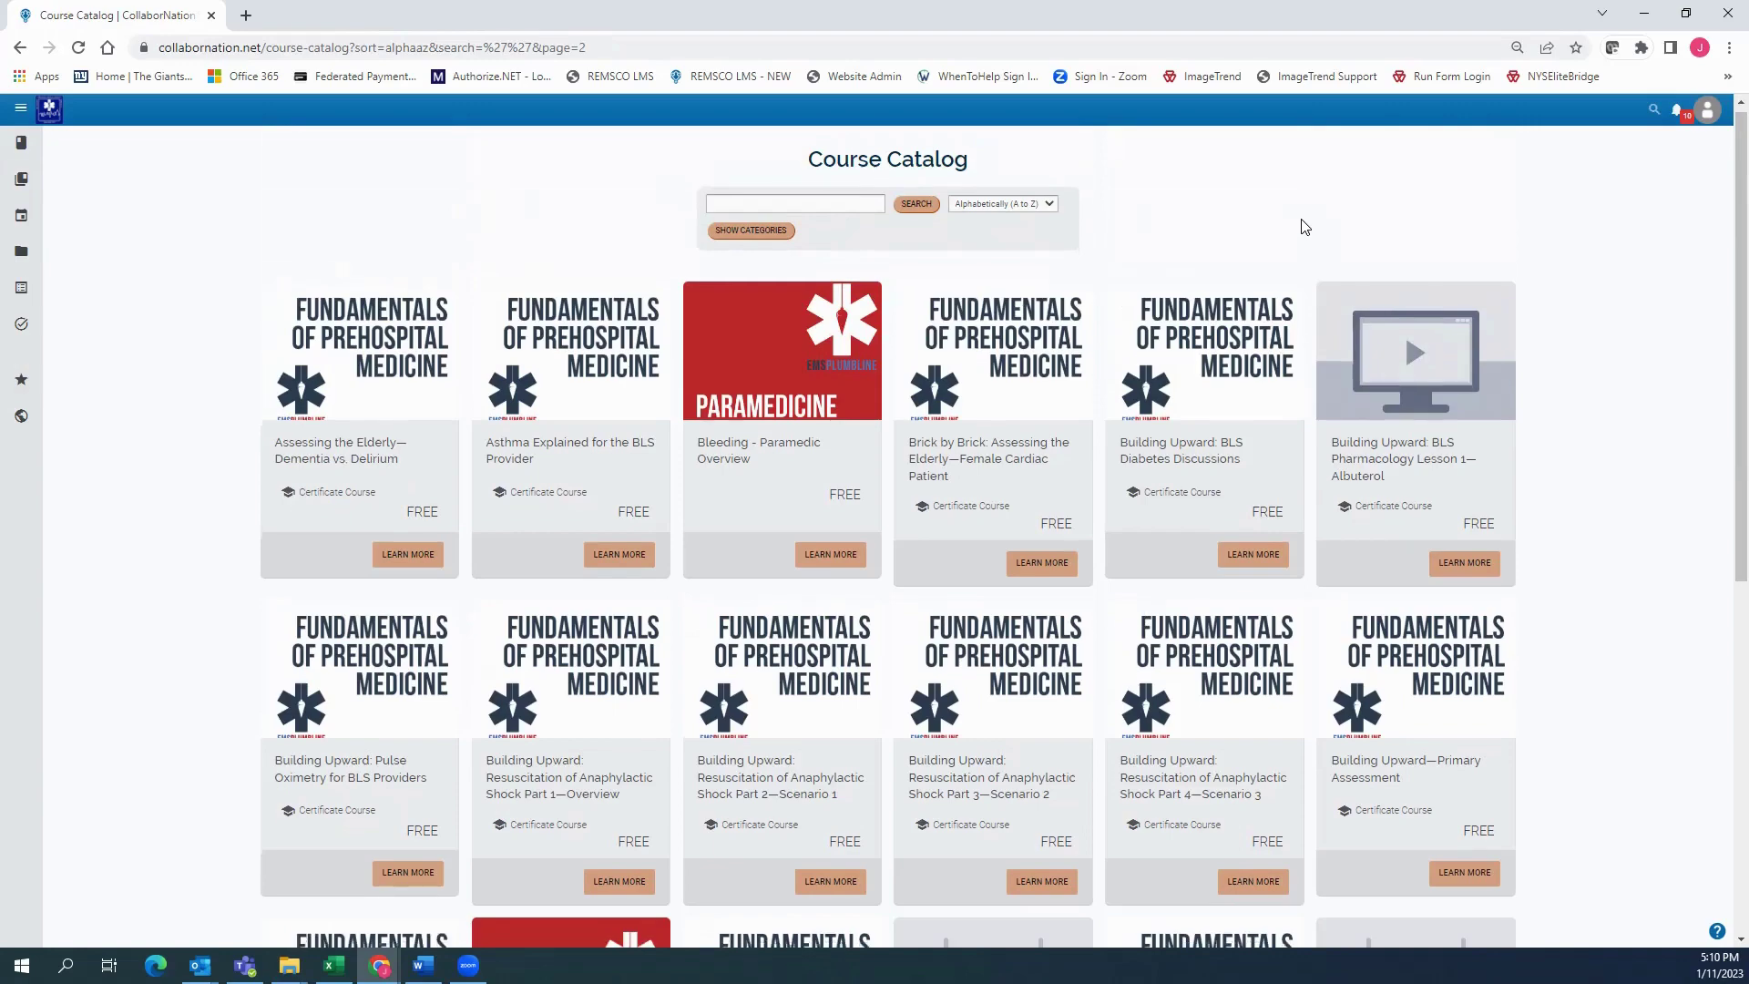
scroll(1305, 226, "down", 7)
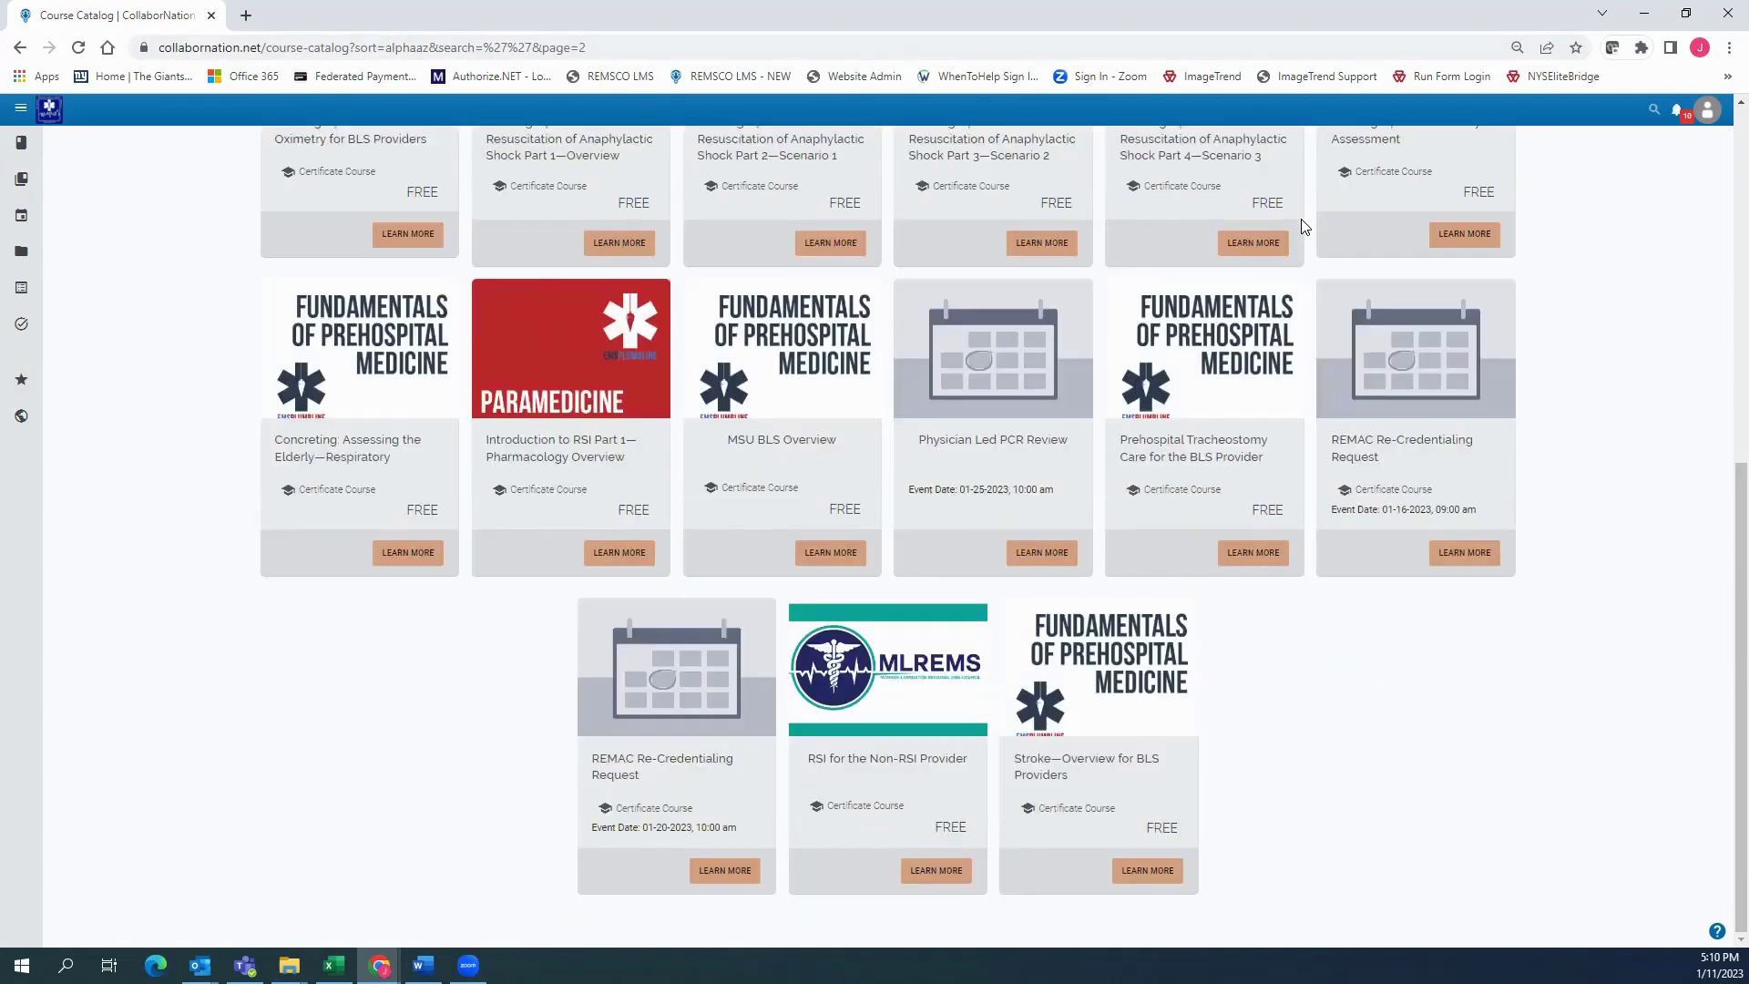
scroll(1304, 227, "up", 7)
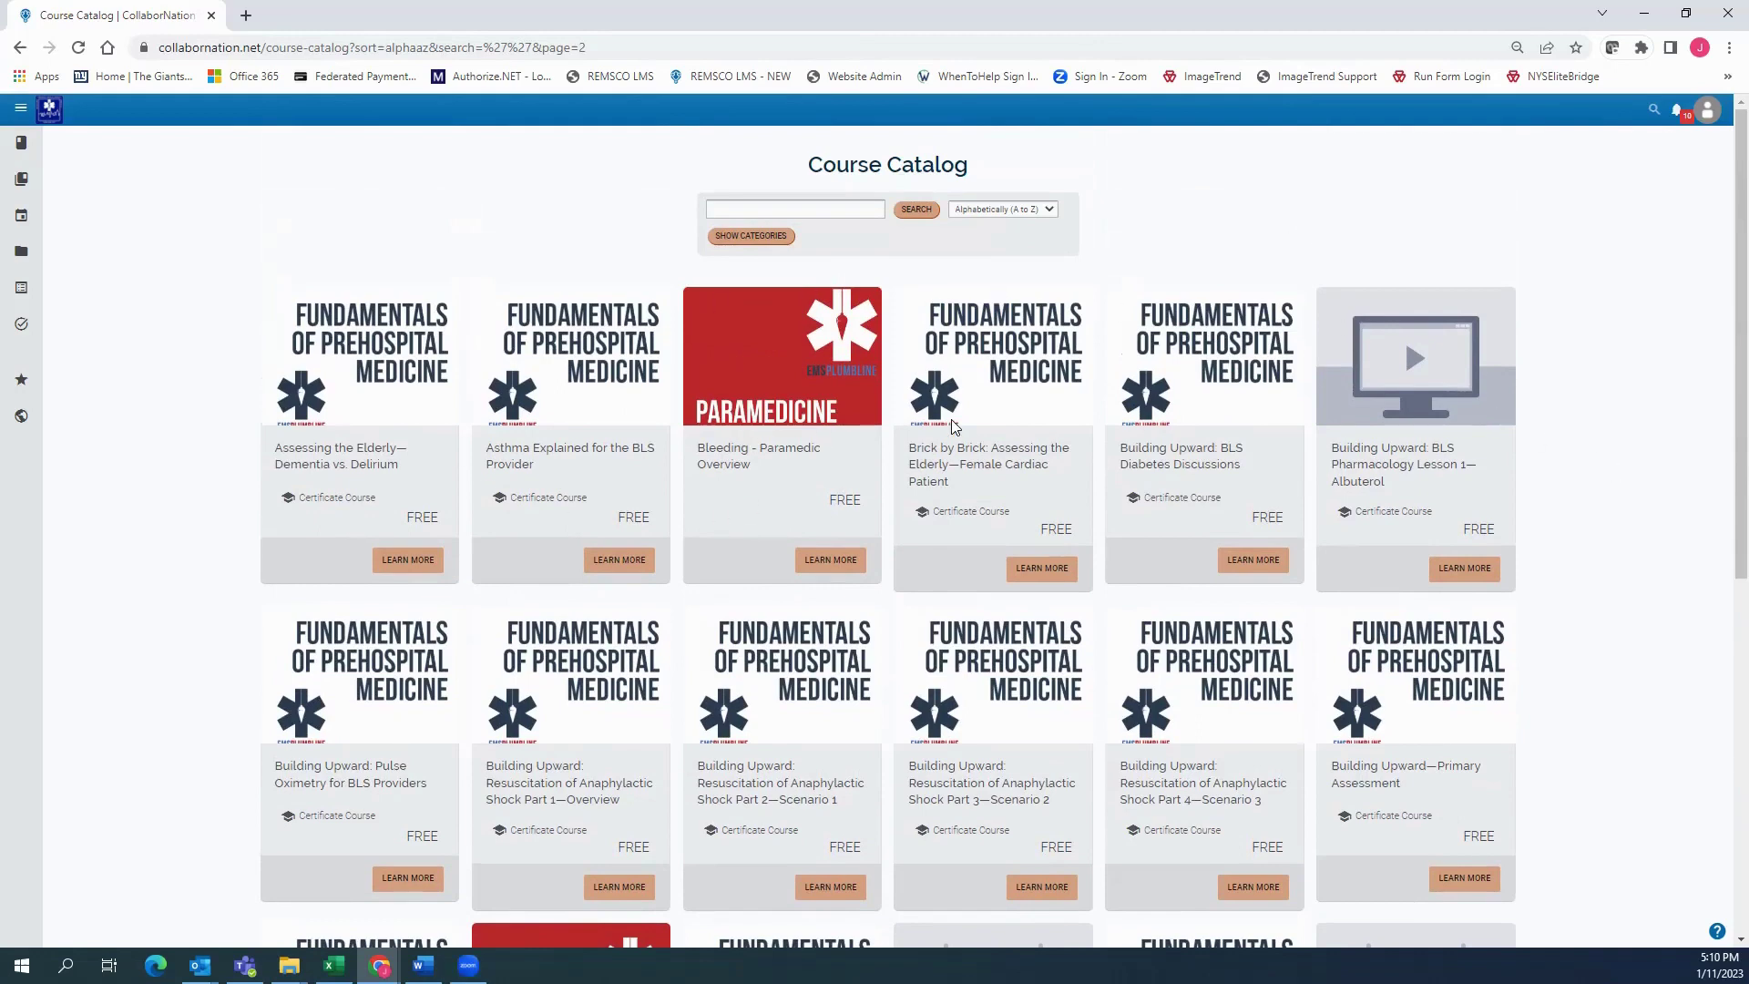
scroll(955, 426, "down", 5)
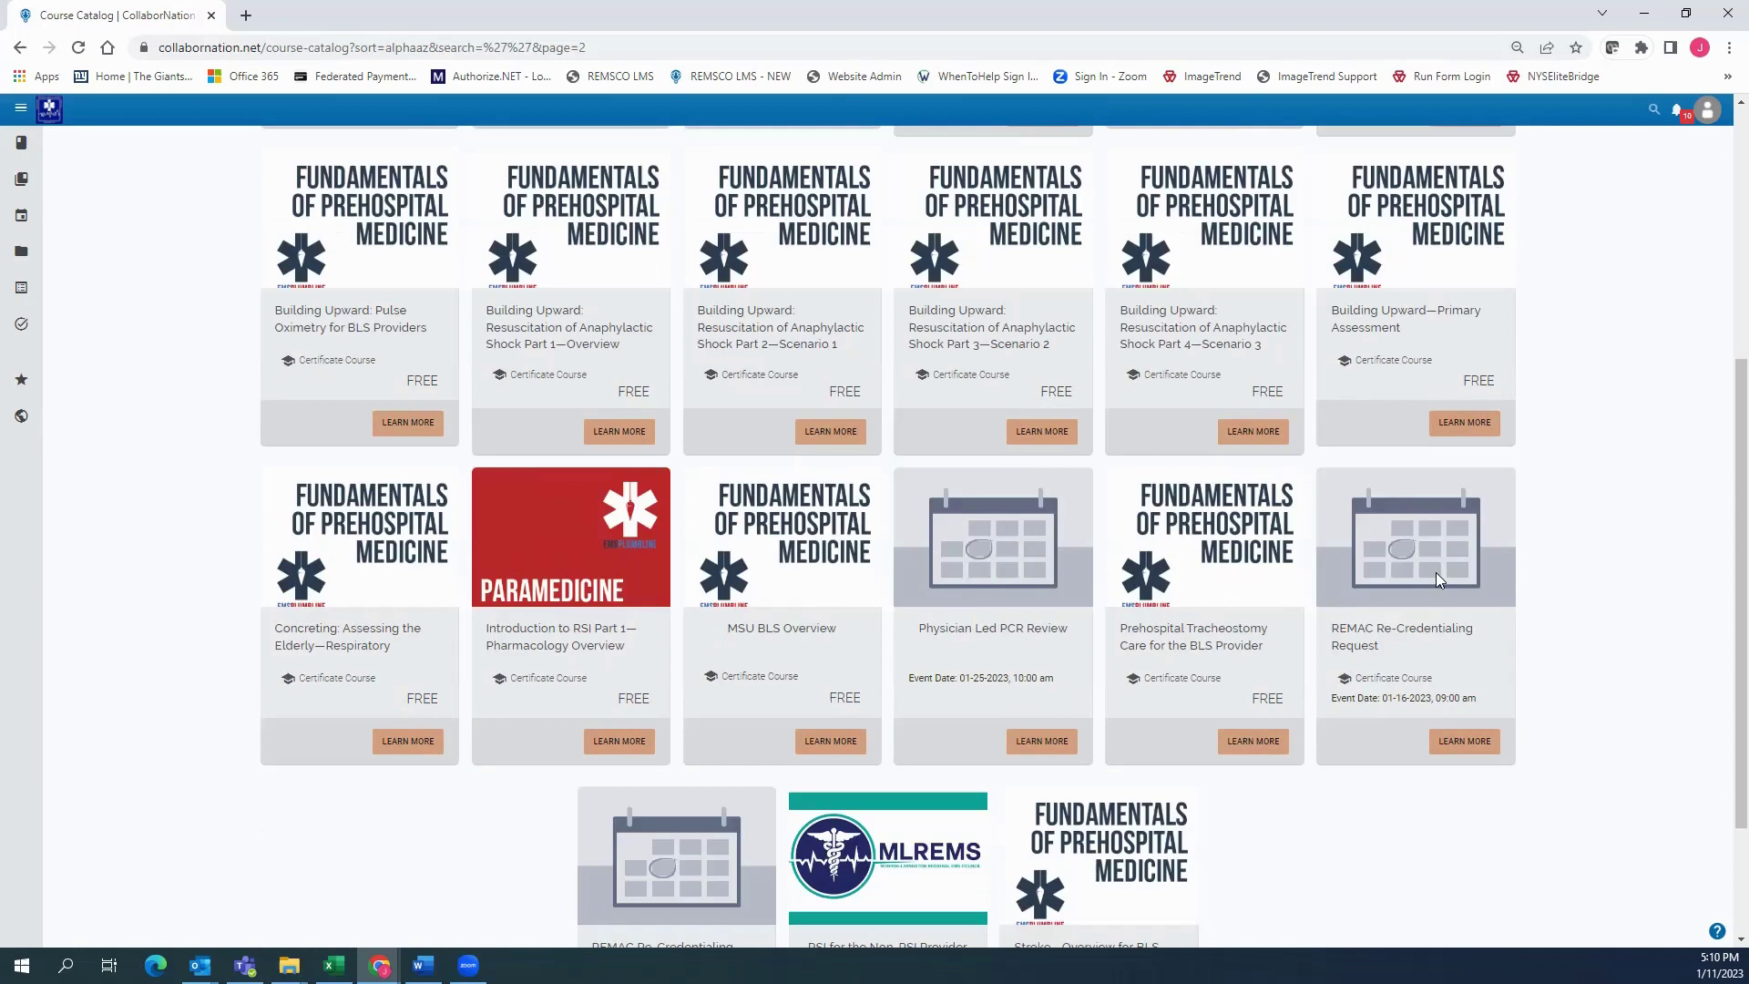
scroll(1435, 572, "down", 2)
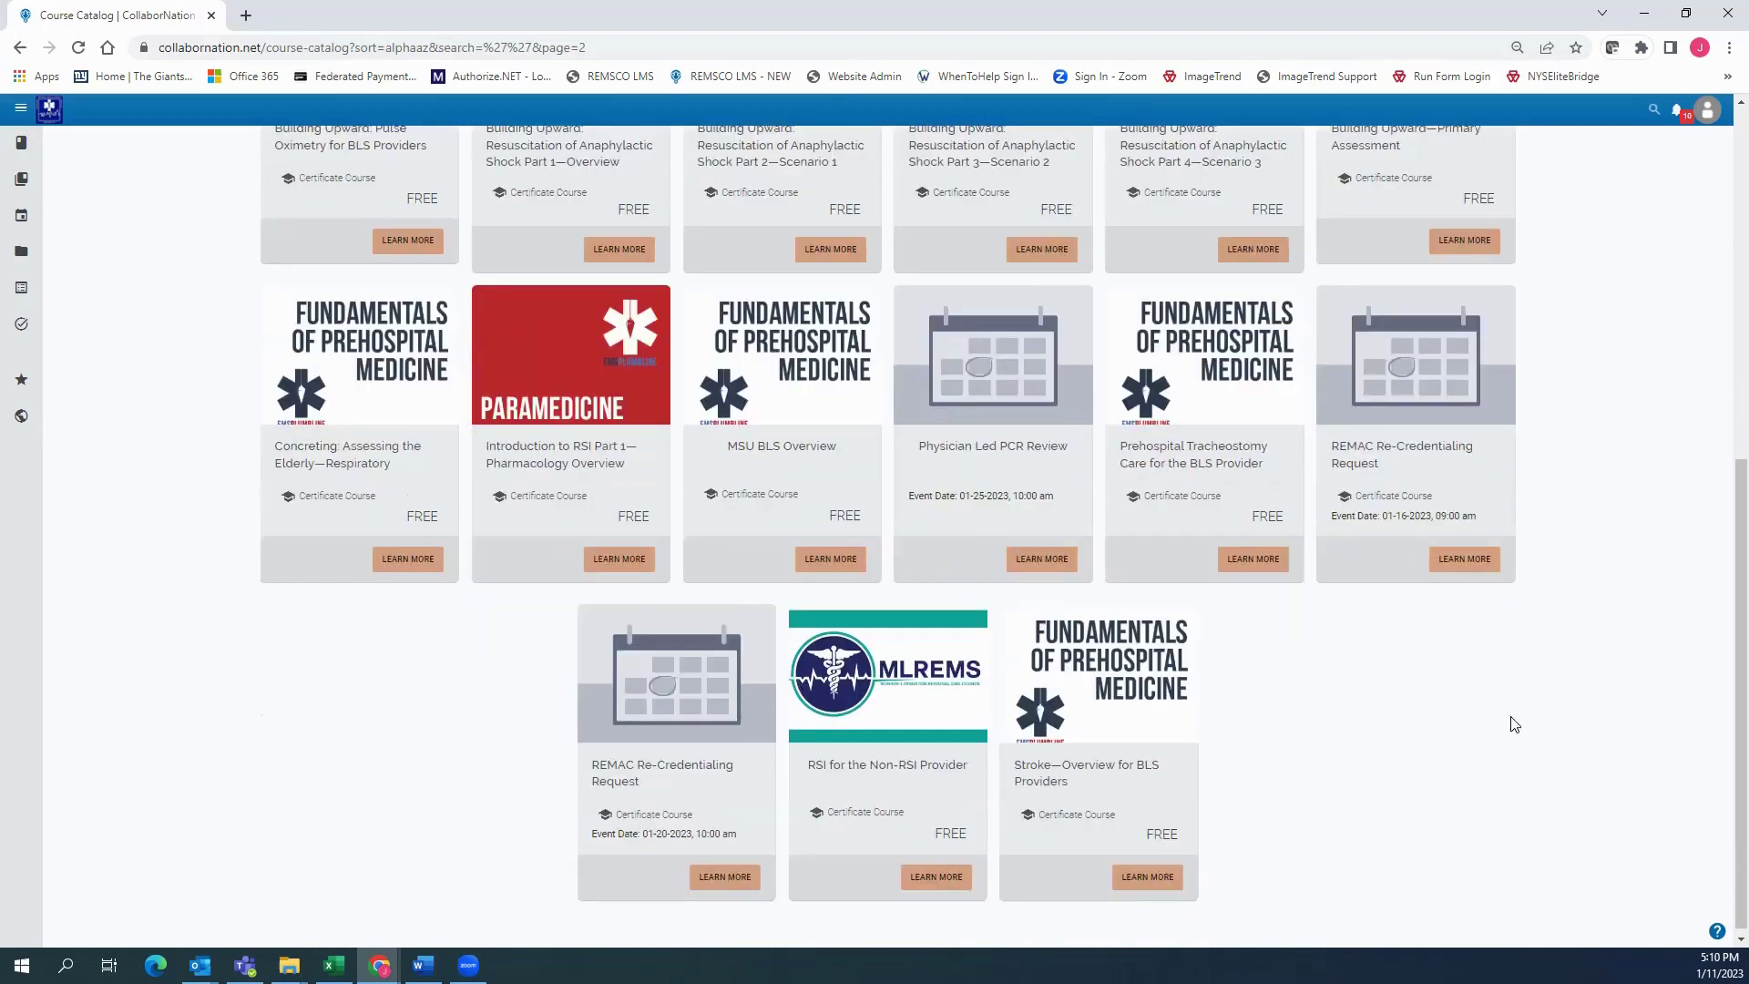
scroll(1525, 702, "up", 7)
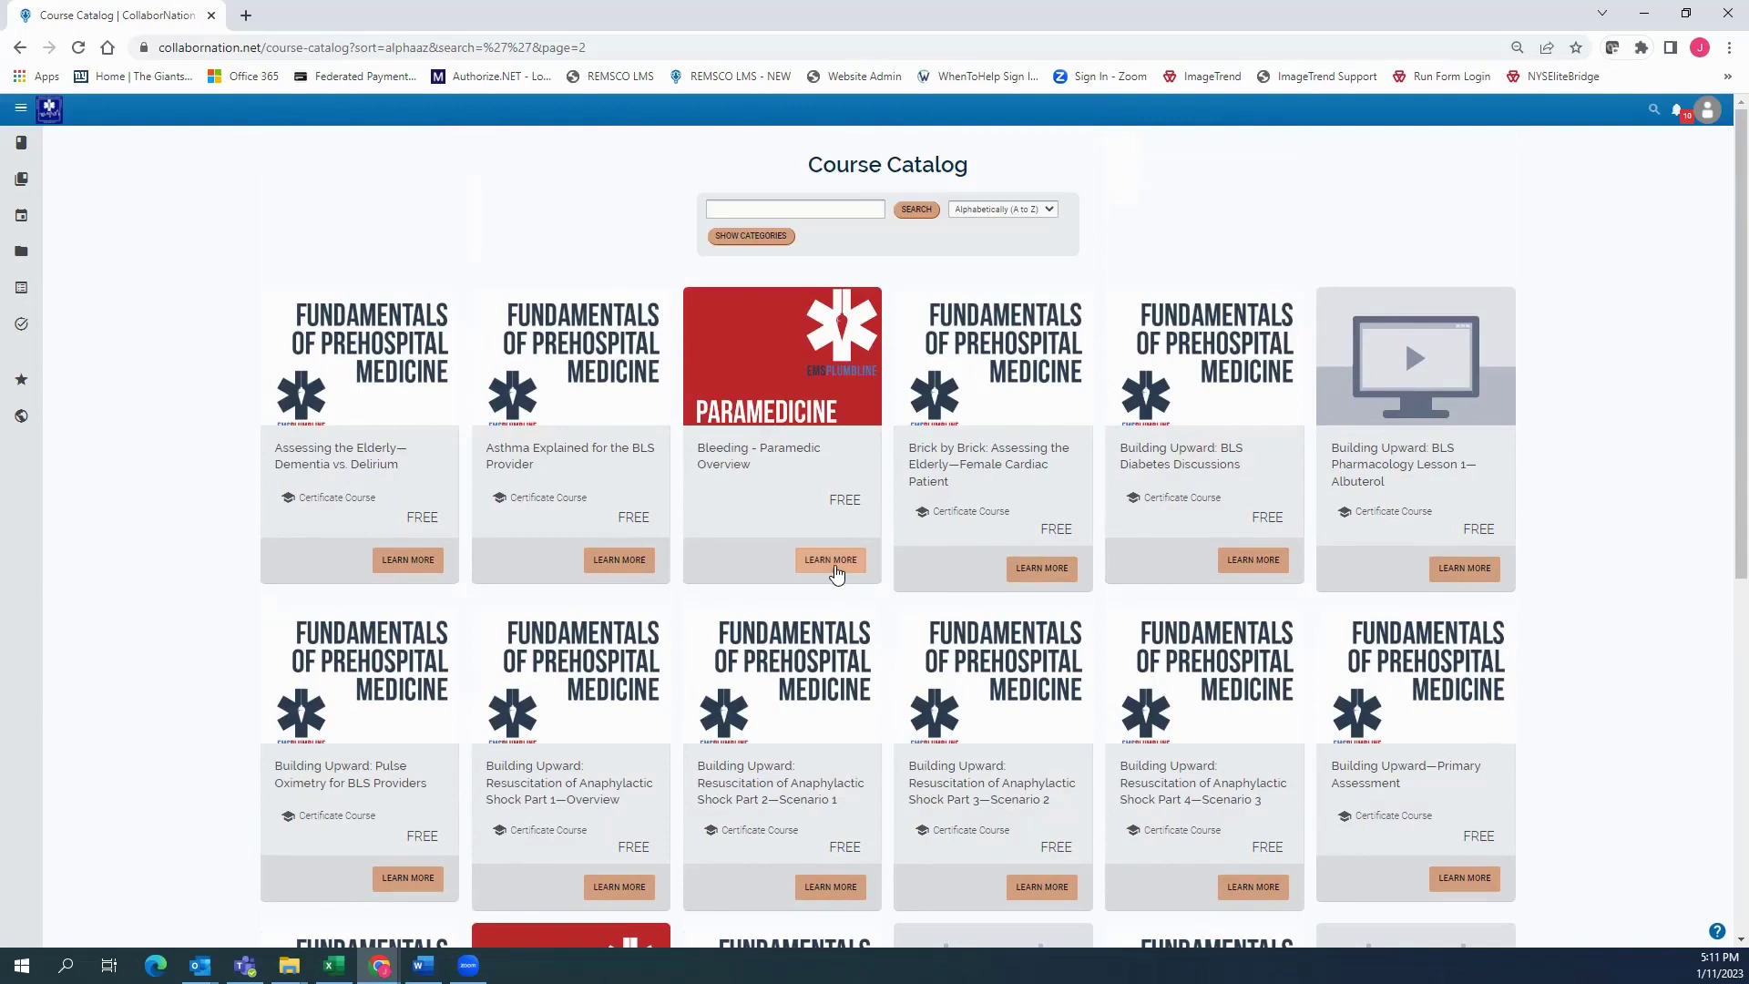
Enroll in Bleeding - Paramedic Overview from its course page, verify it in My Courses, then return to the catalog
left_click(831, 561)
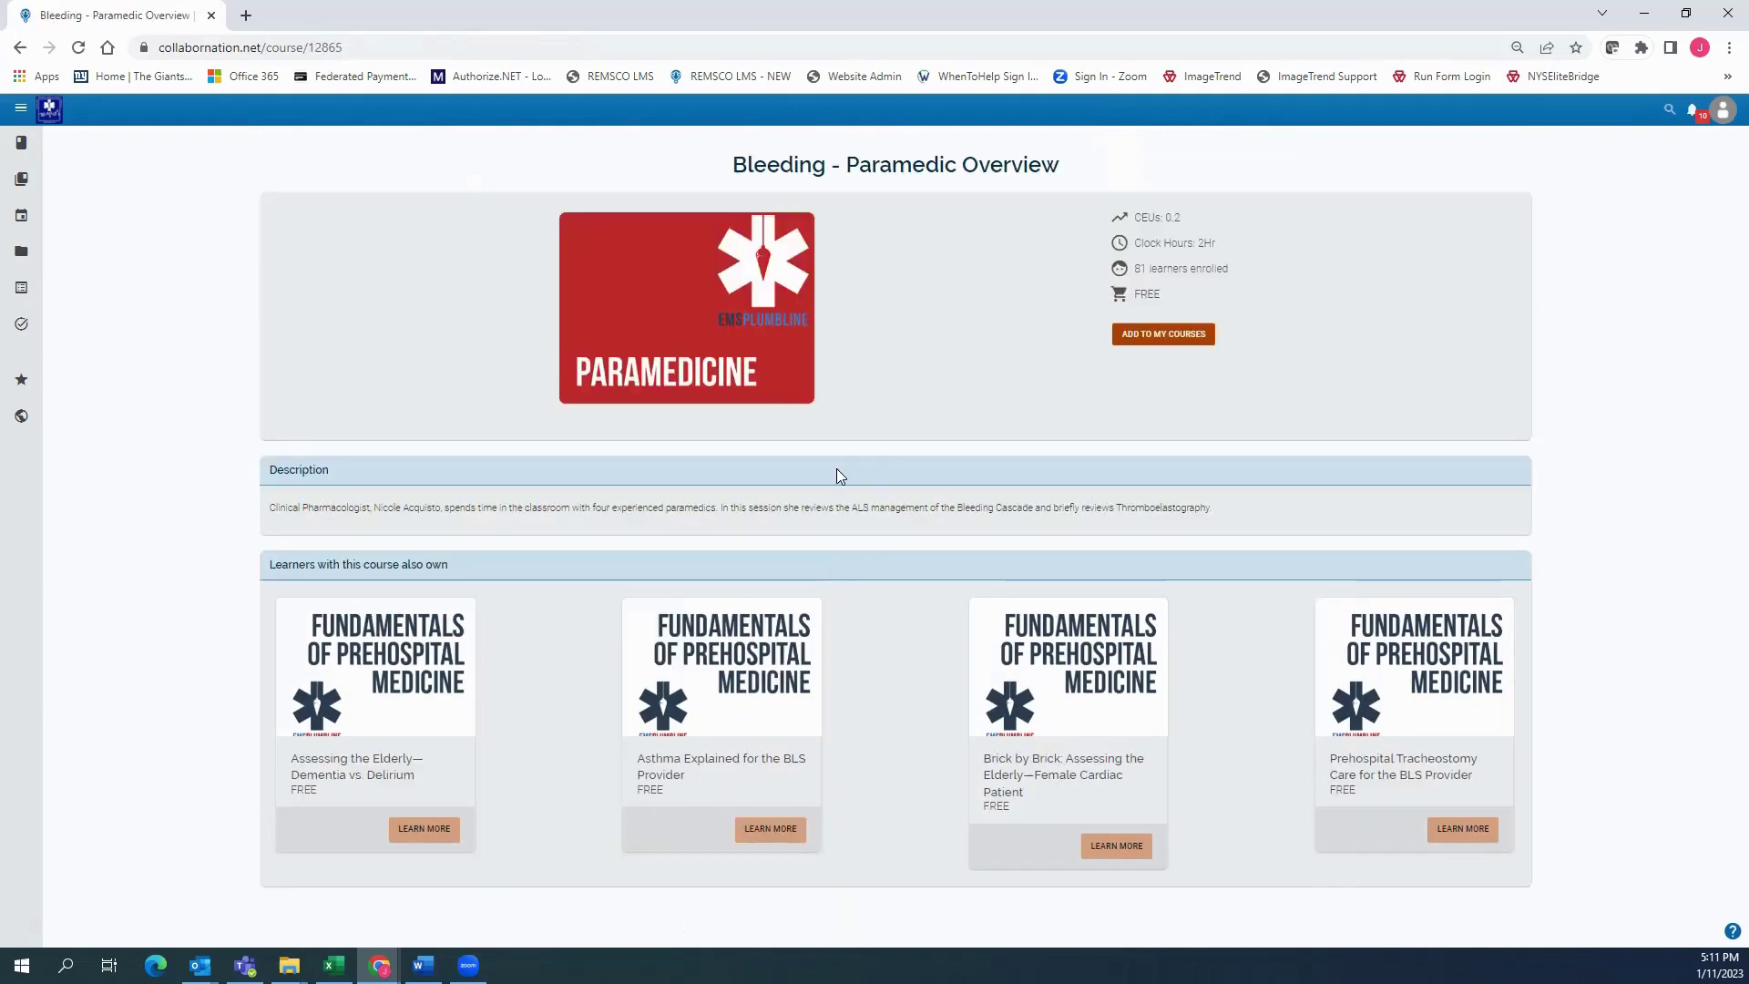
left_click(1157, 335)
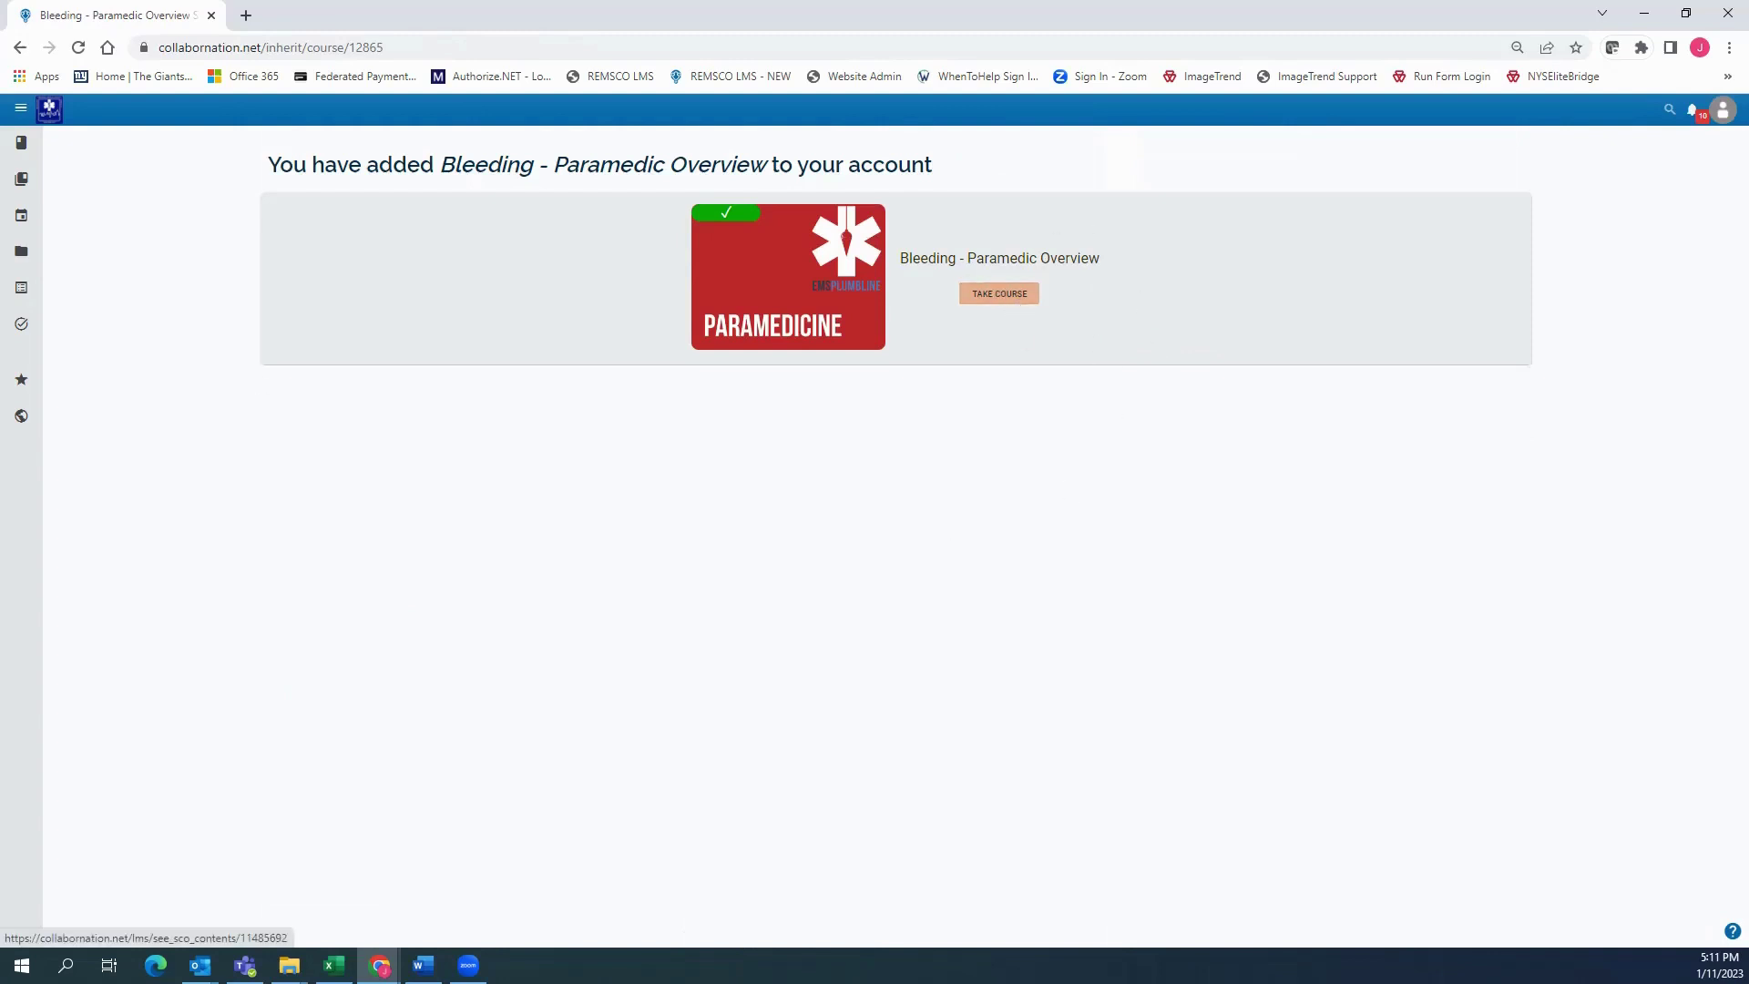
left_click(65, 145)
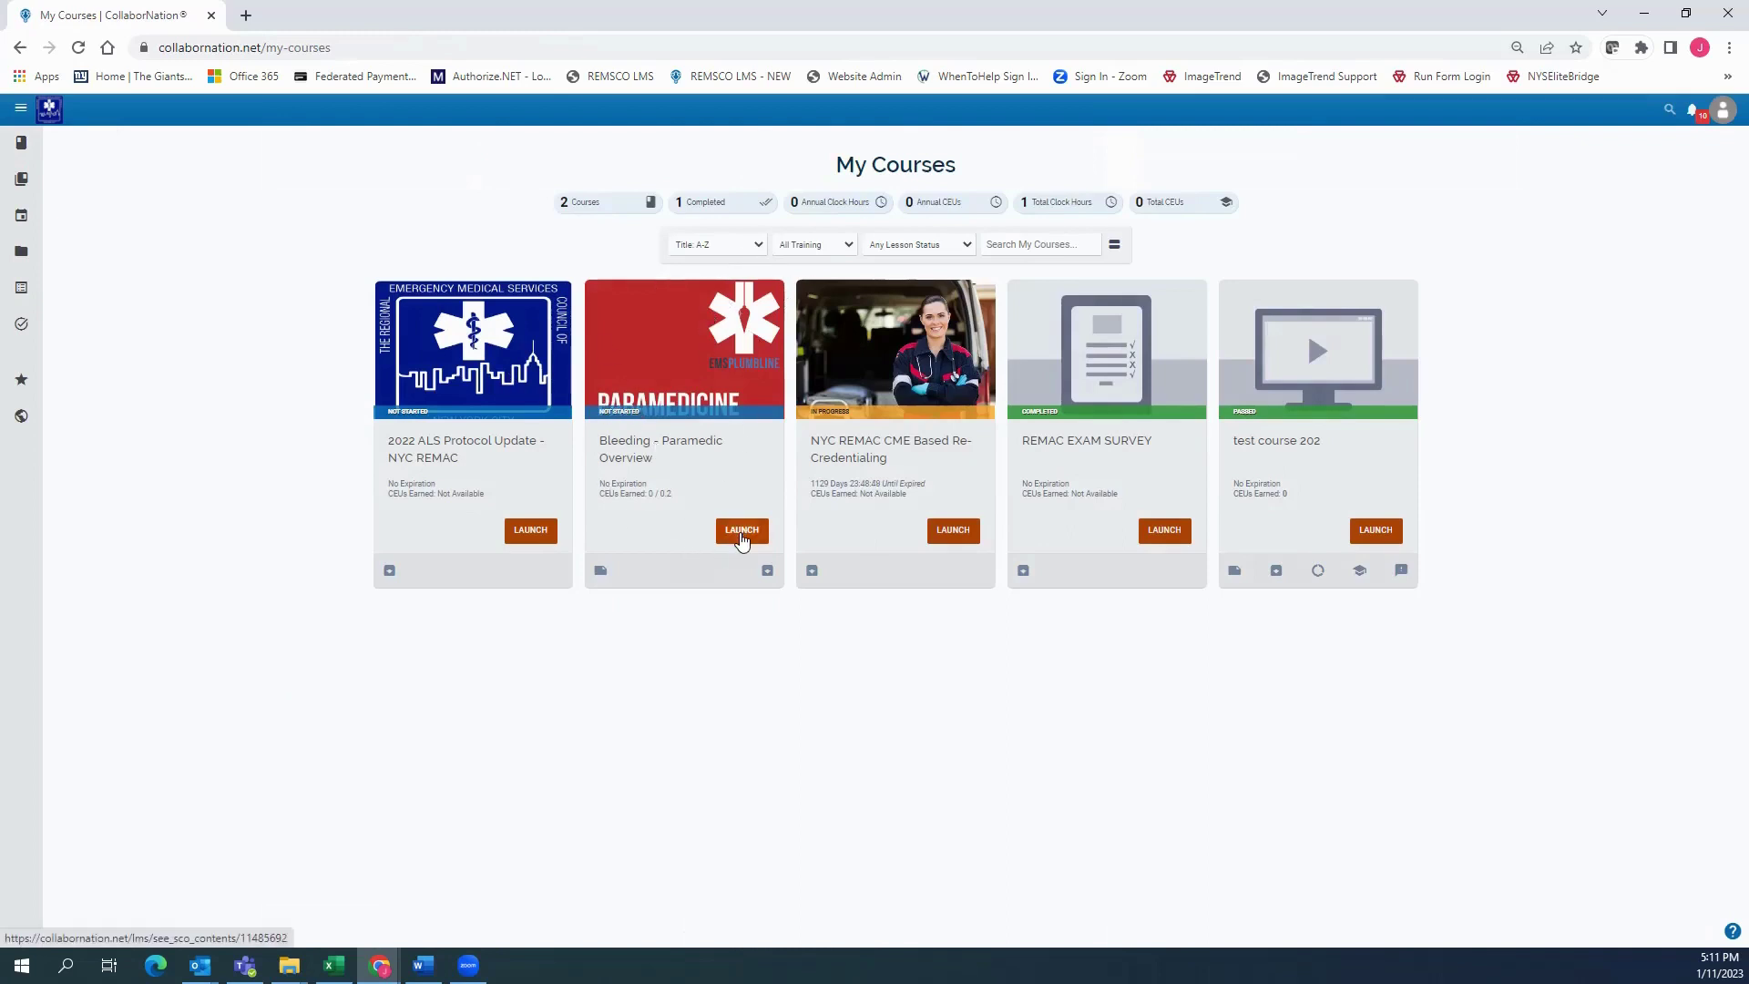
left_click(73, 186)
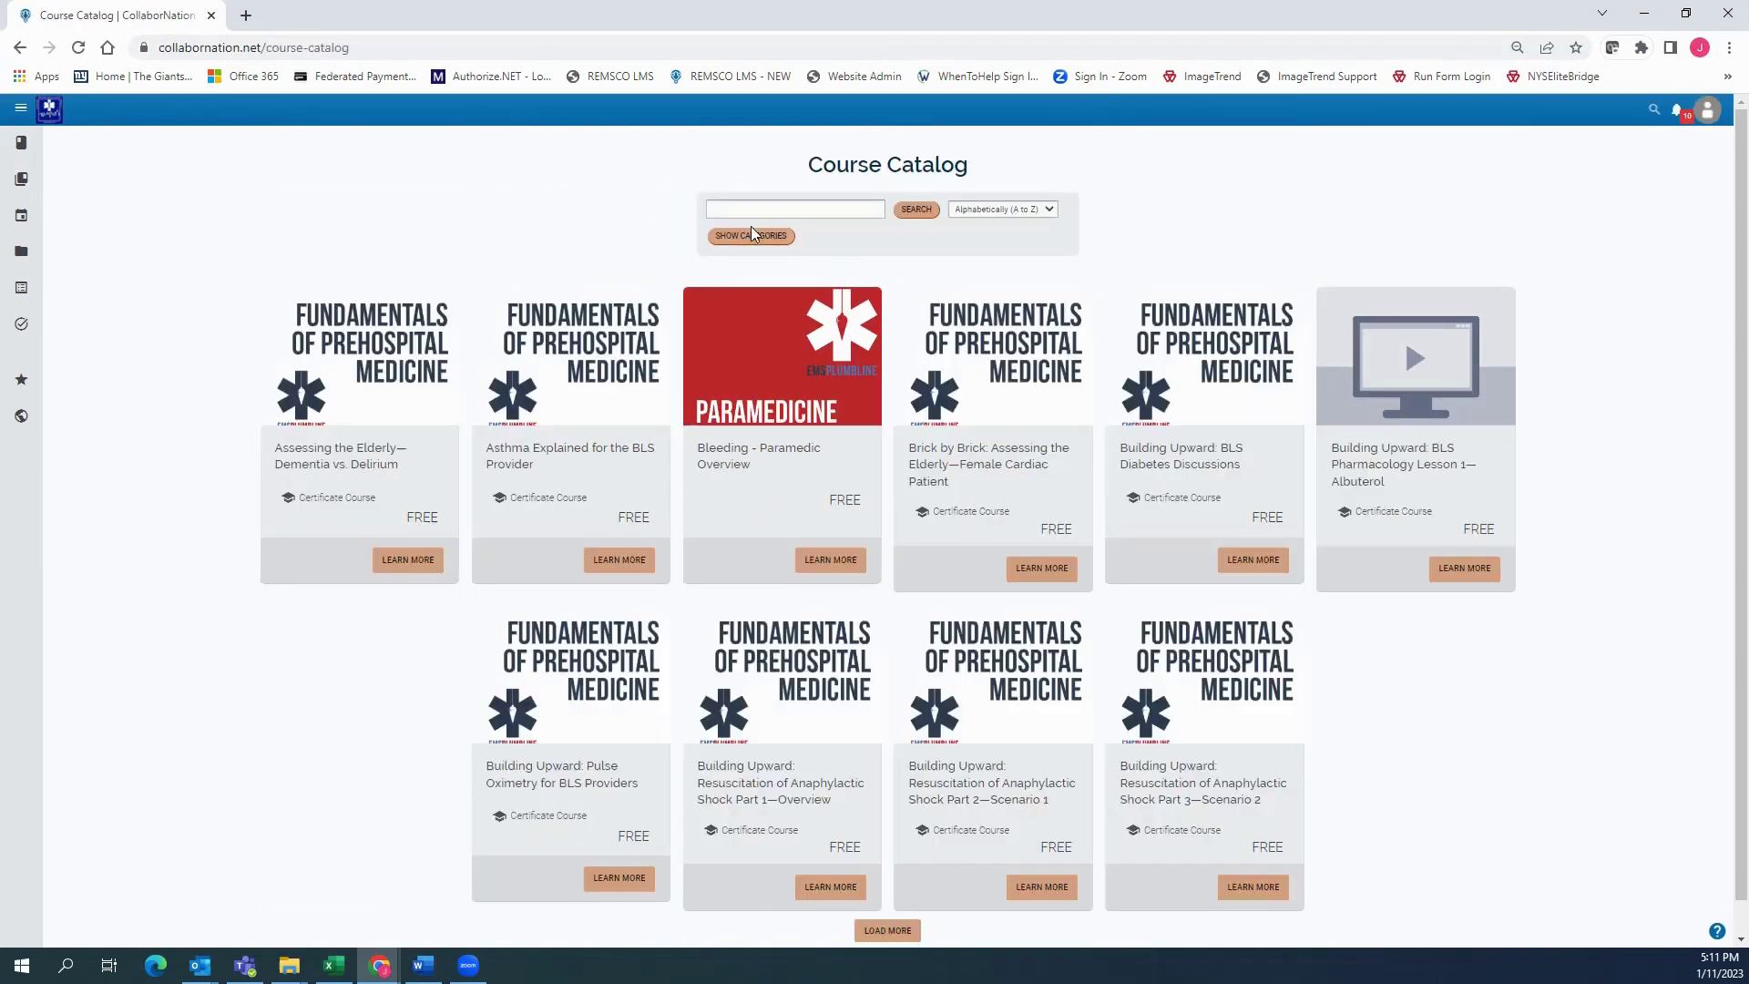
Filter the catalog to Fundamentals of Pre-Hospital Medicine and try date sorts, ending on Alphabetical A to Z
left_click(750, 235)
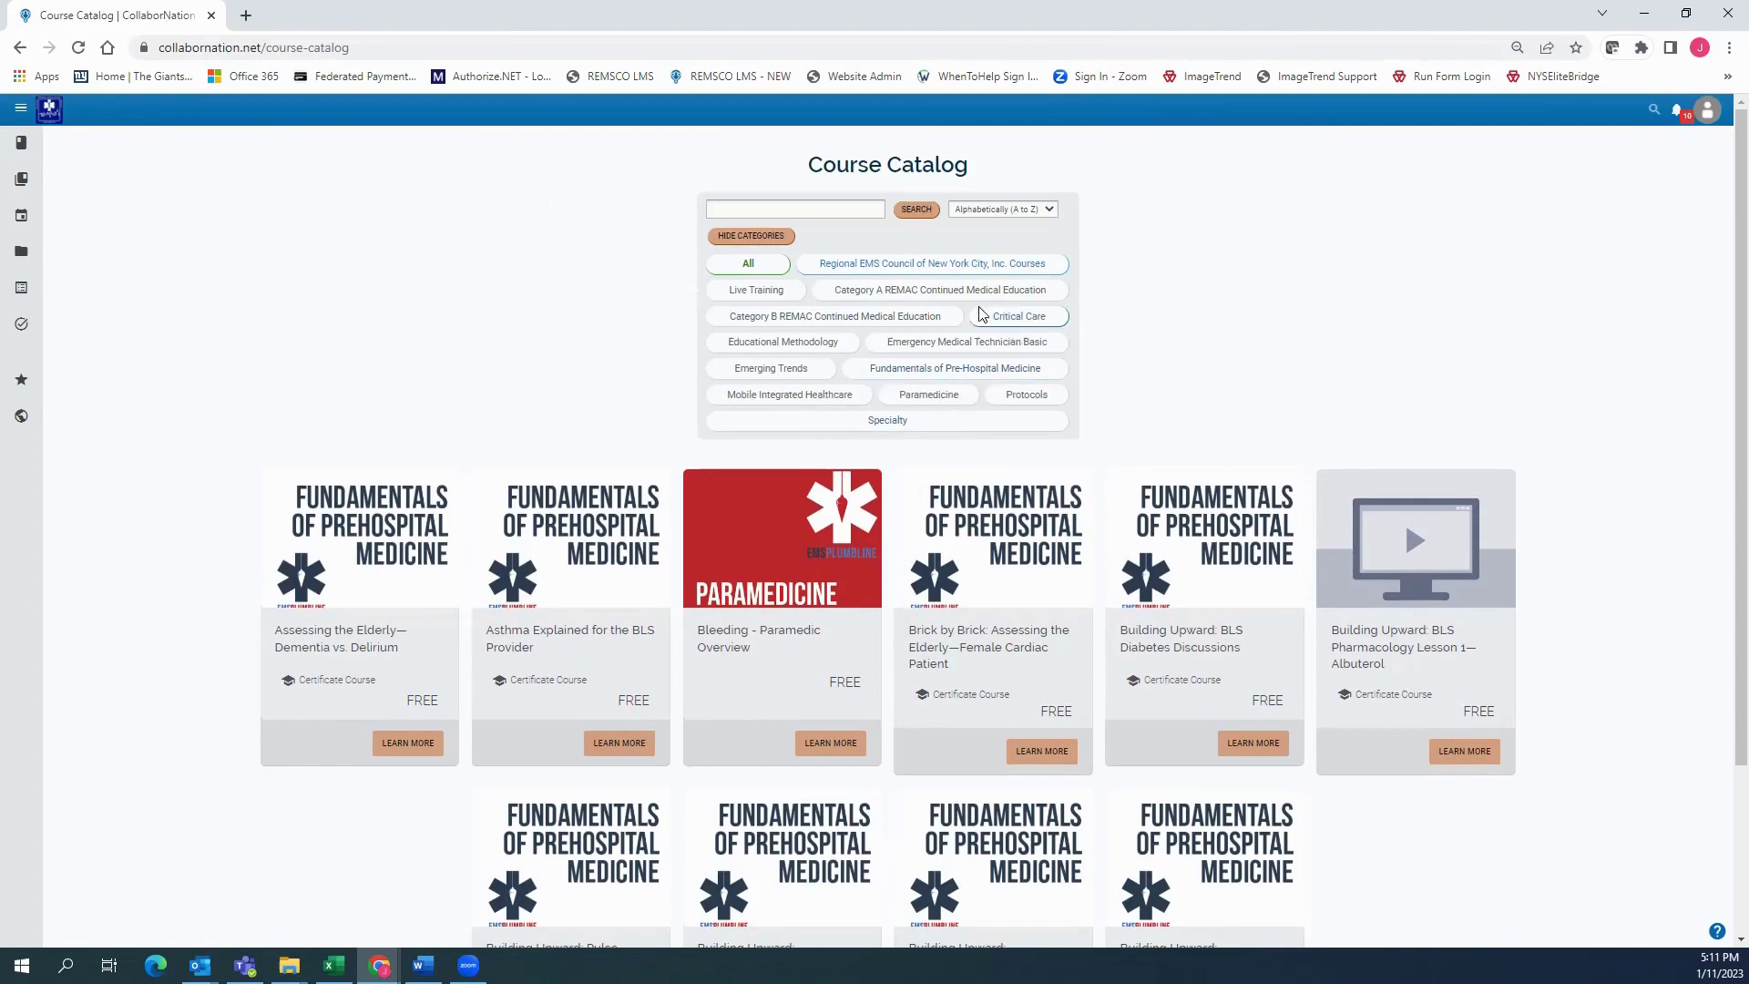
left_click(956, 370)
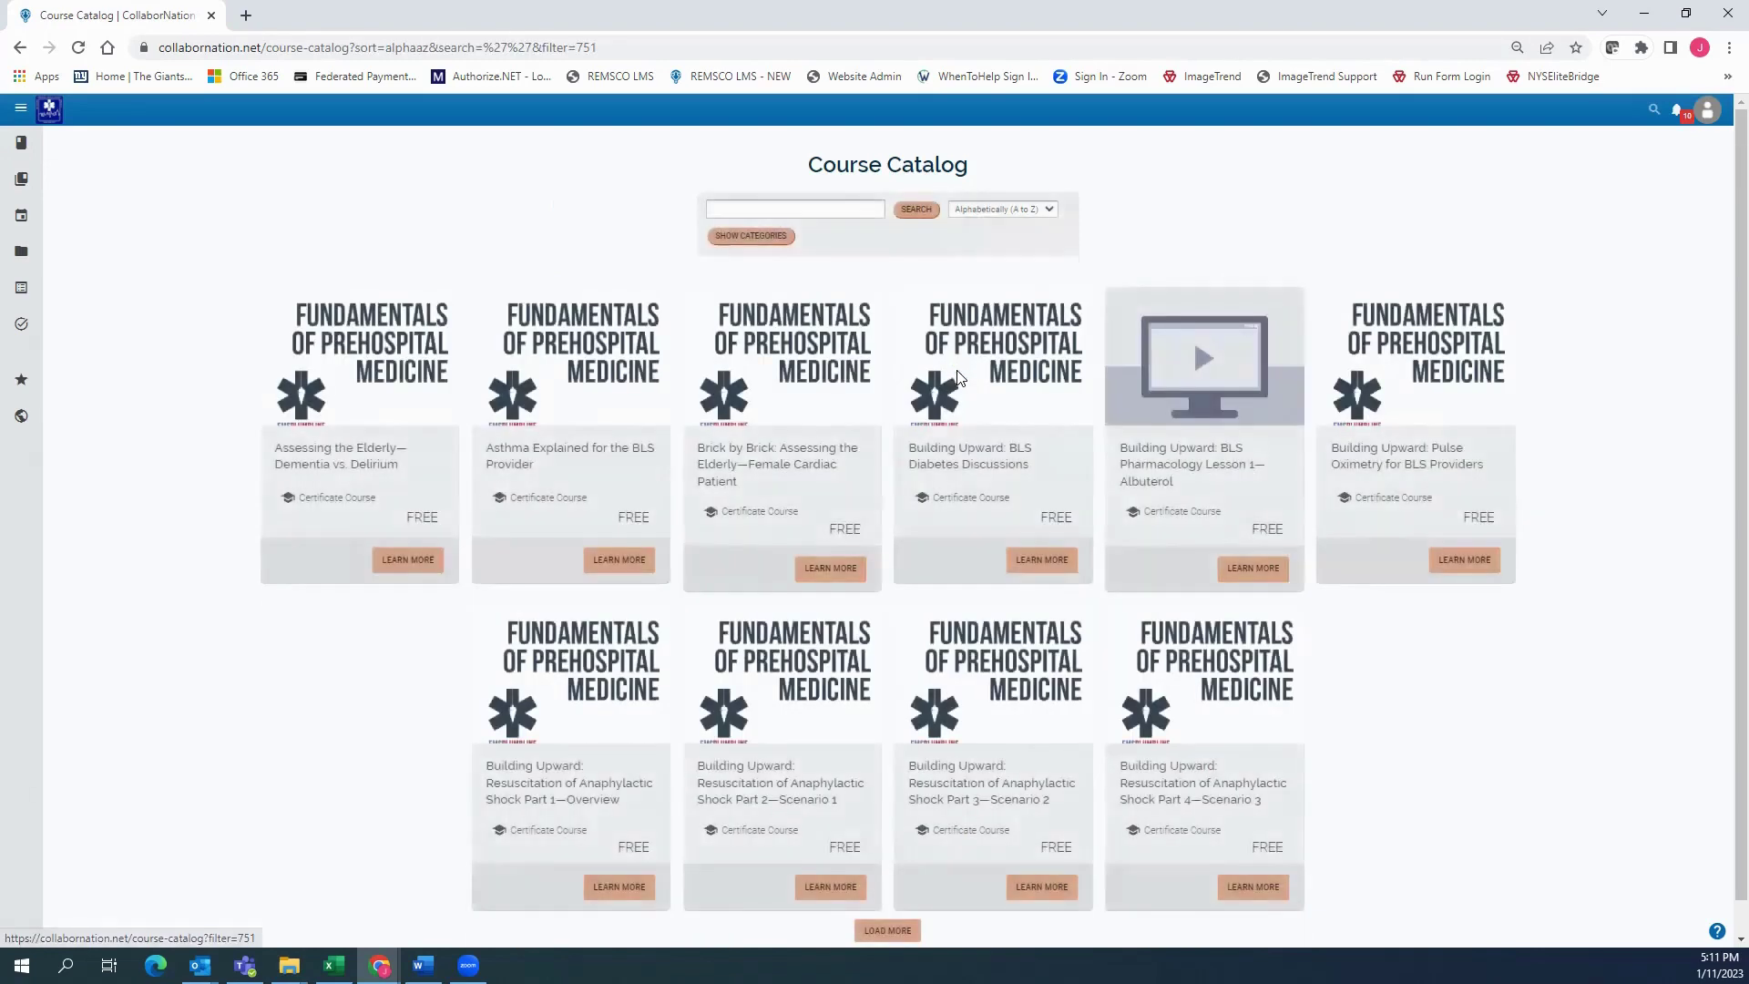
left_click(1002, 210)
left_click(1000, 259)
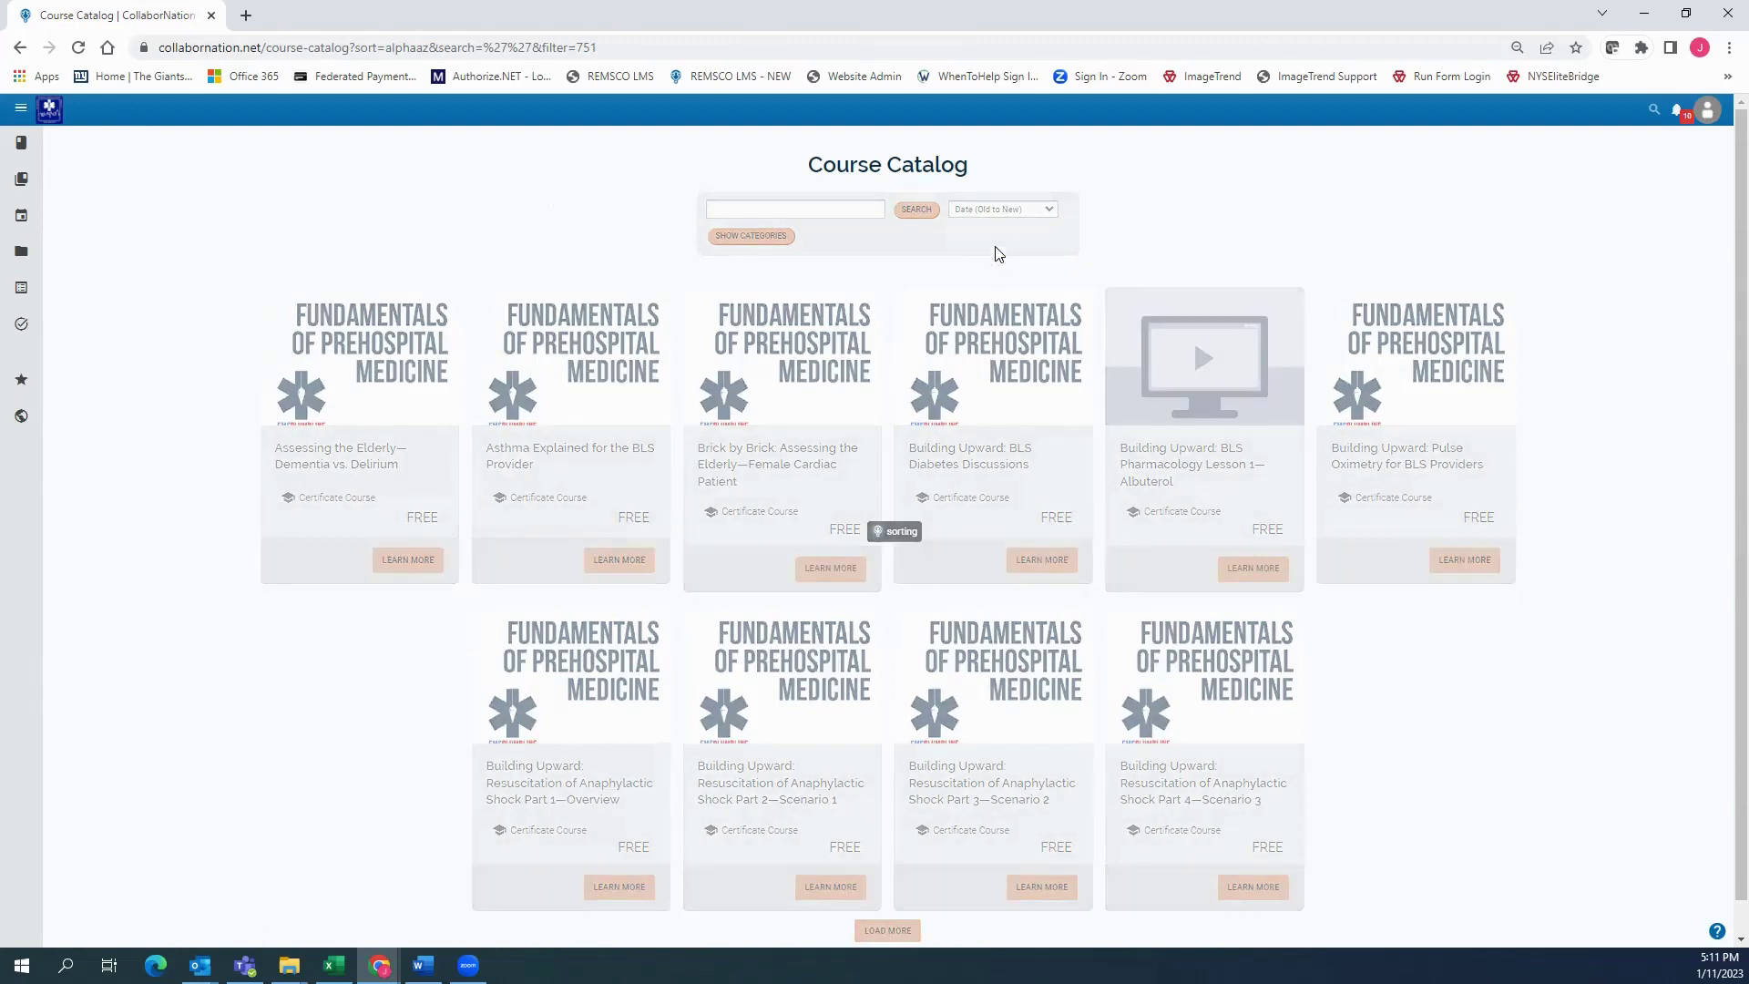
left_click(1014, 209)
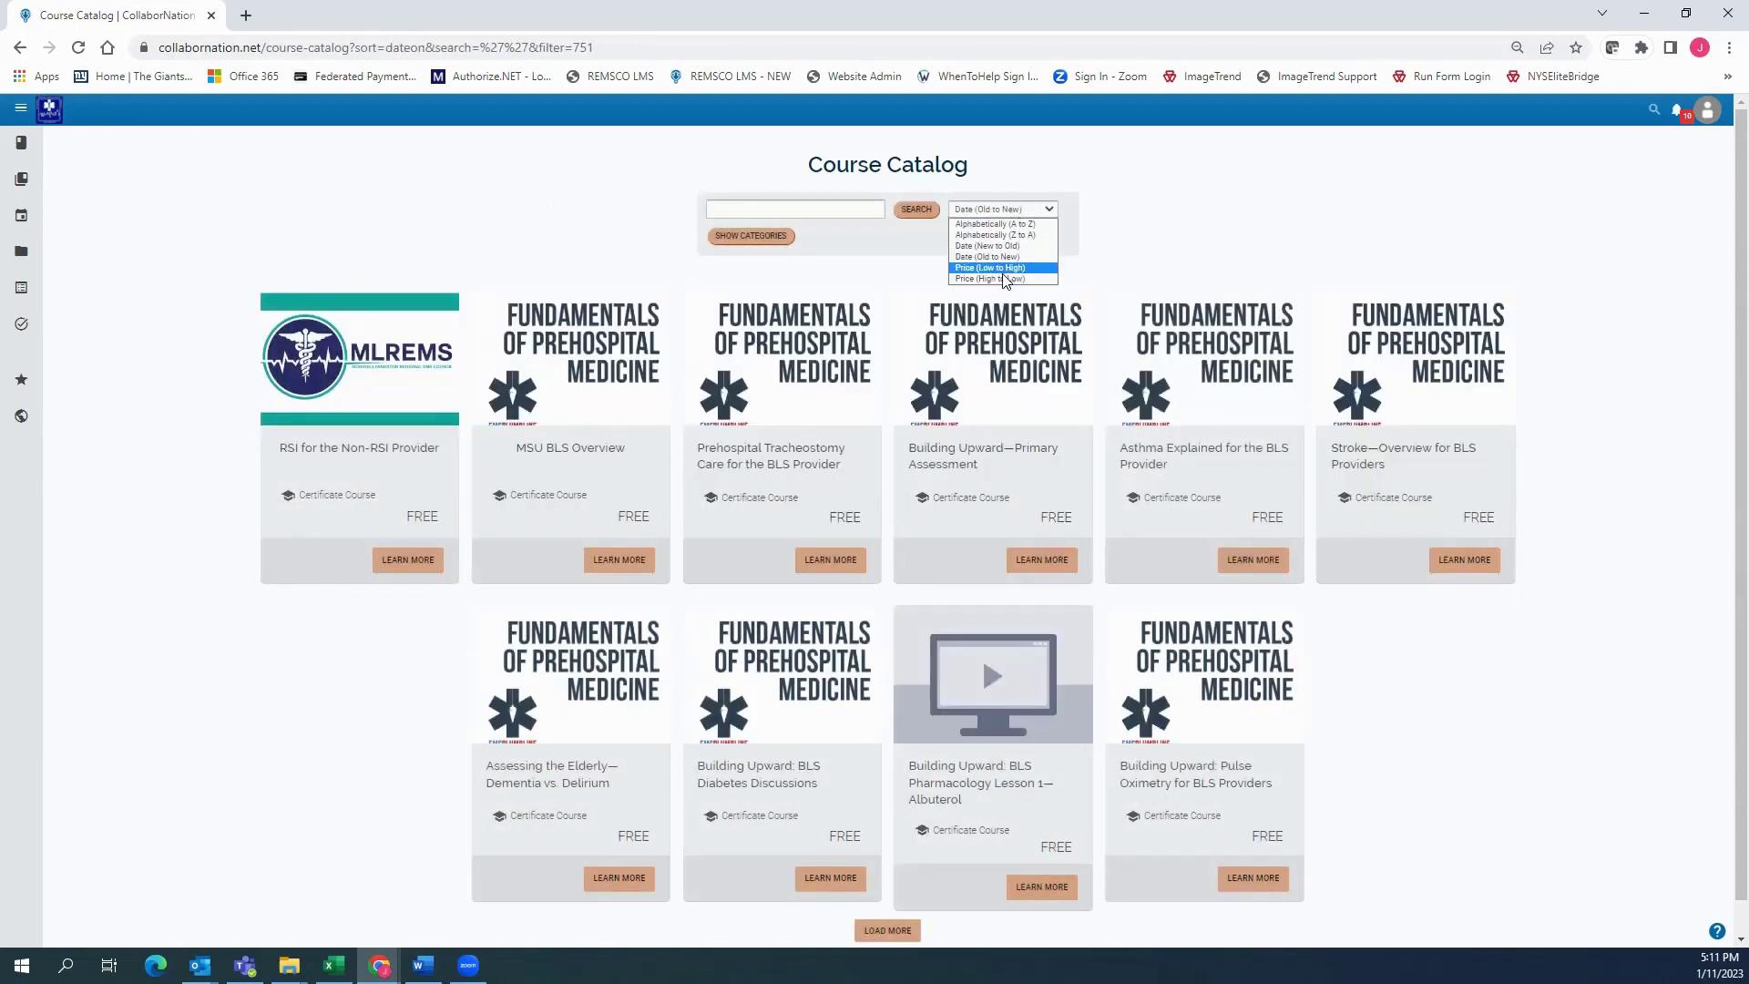
left_click(1005, 246)
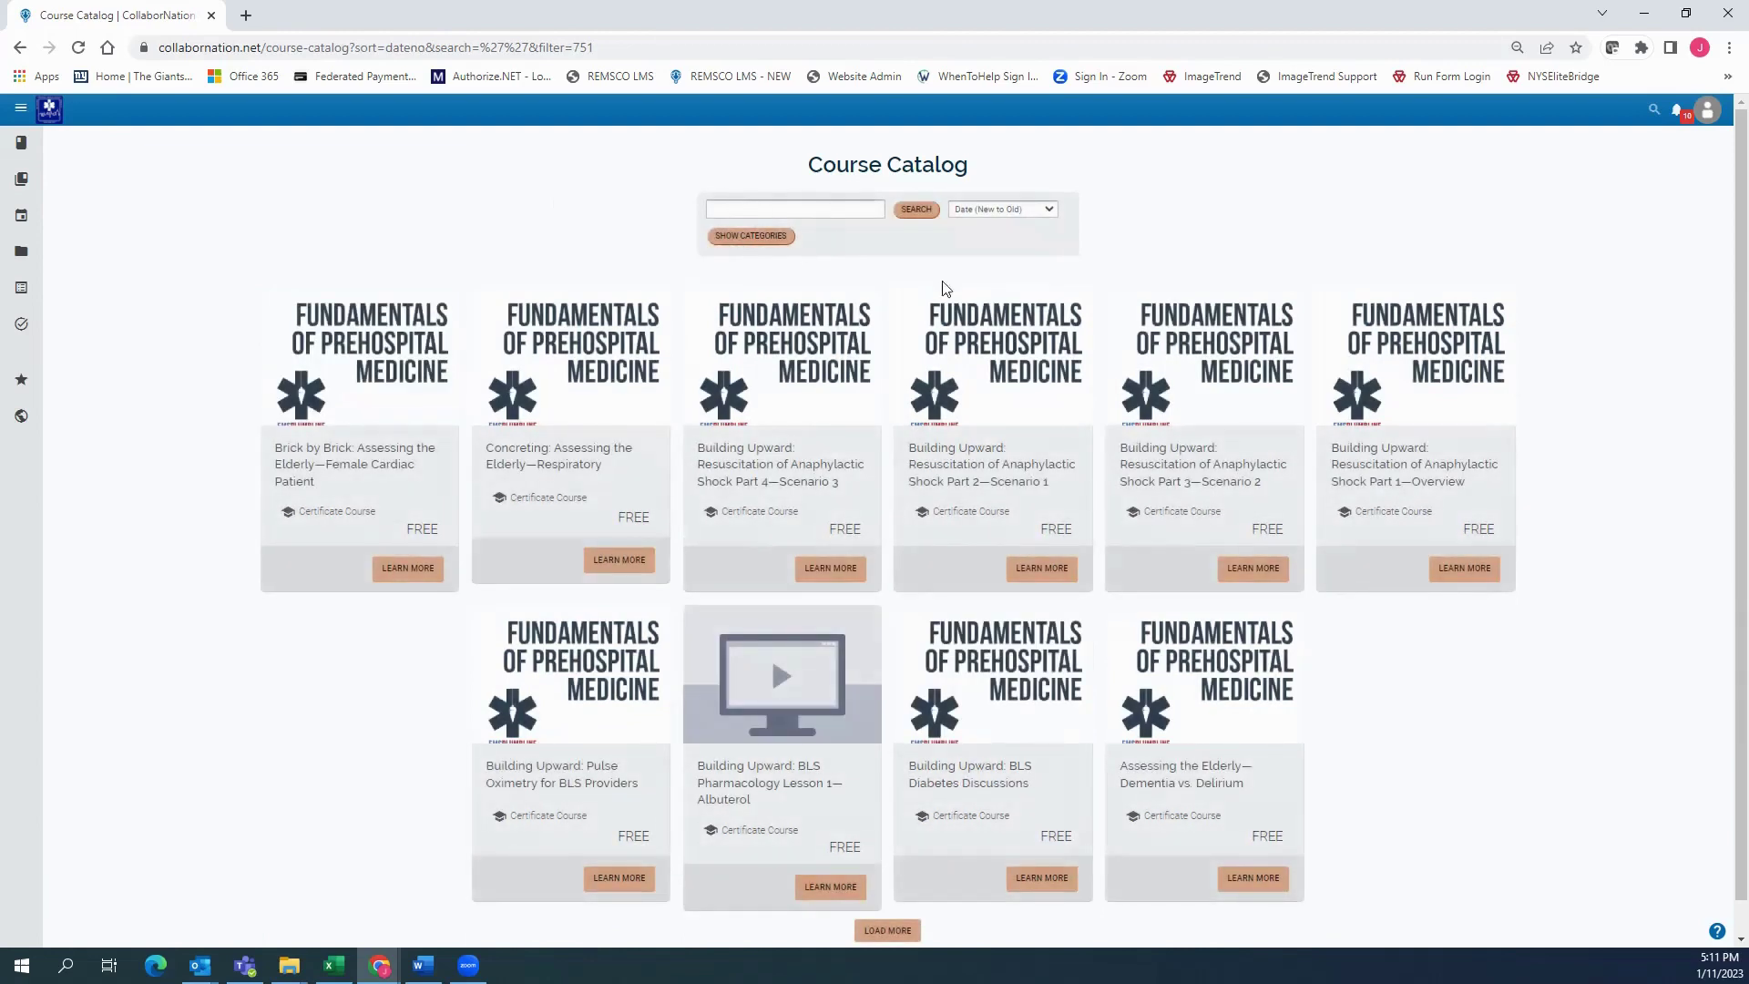
left_click(1021, 210)
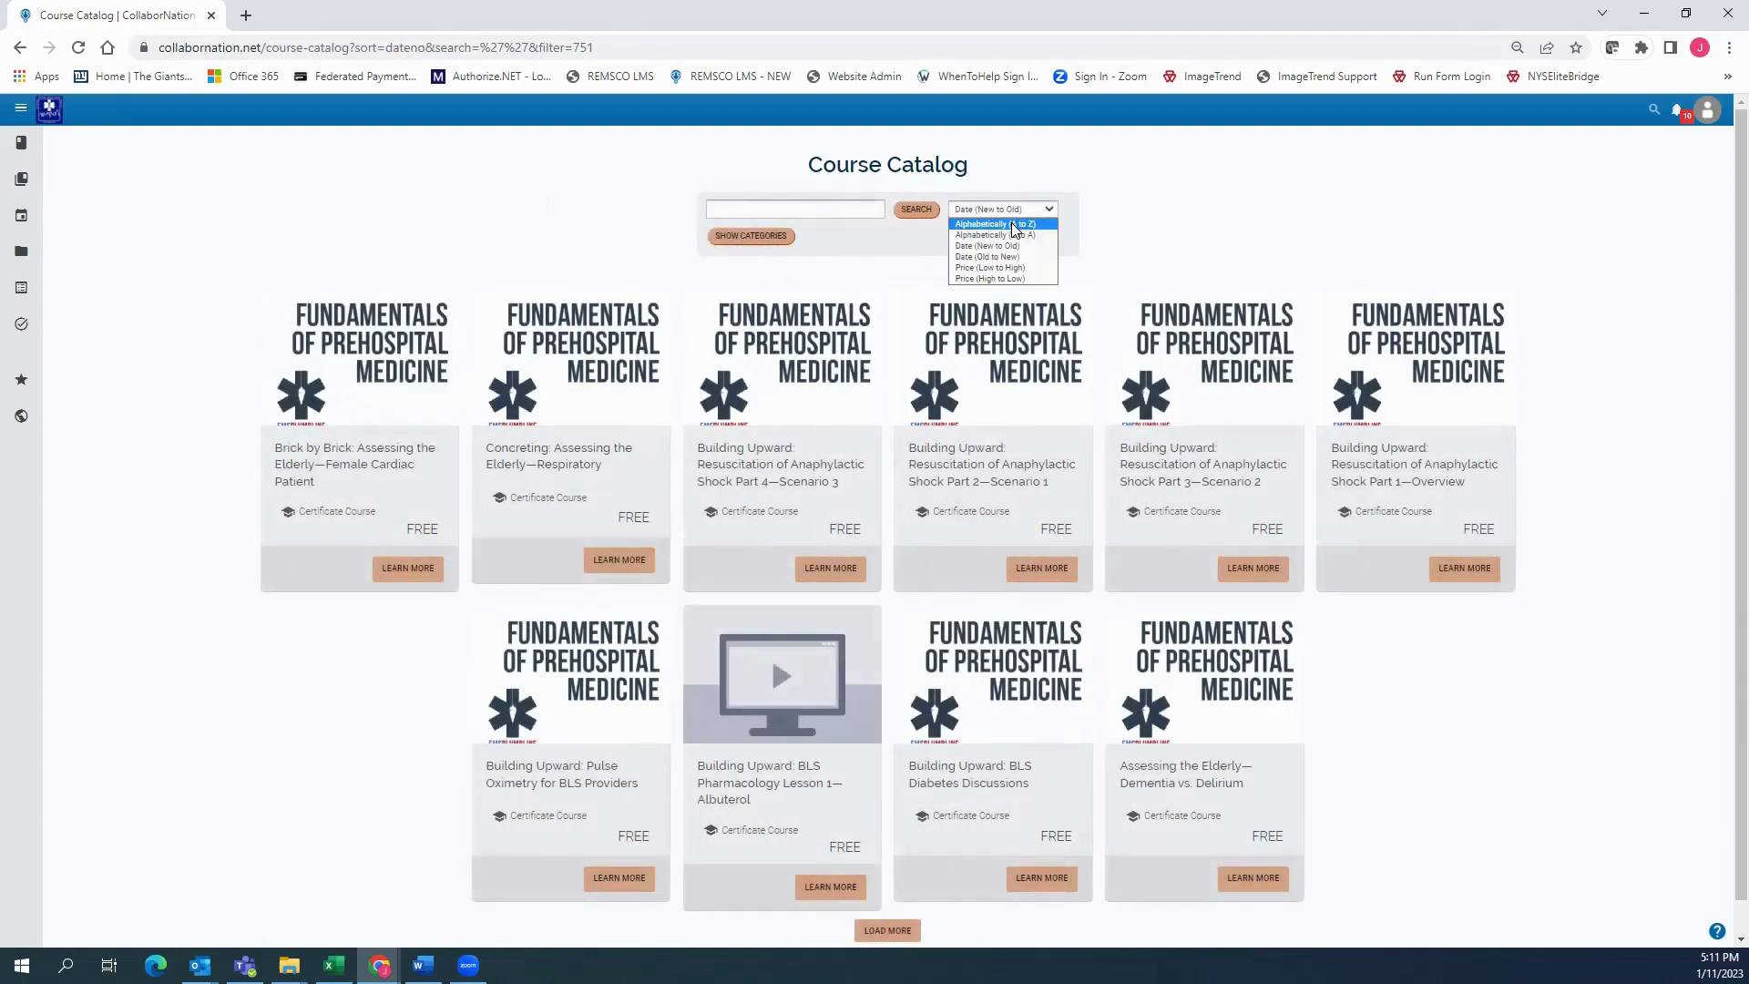
left_click(1009, 224)
Search the catalog for RSI, then clear the search box
left_click(767, 209)
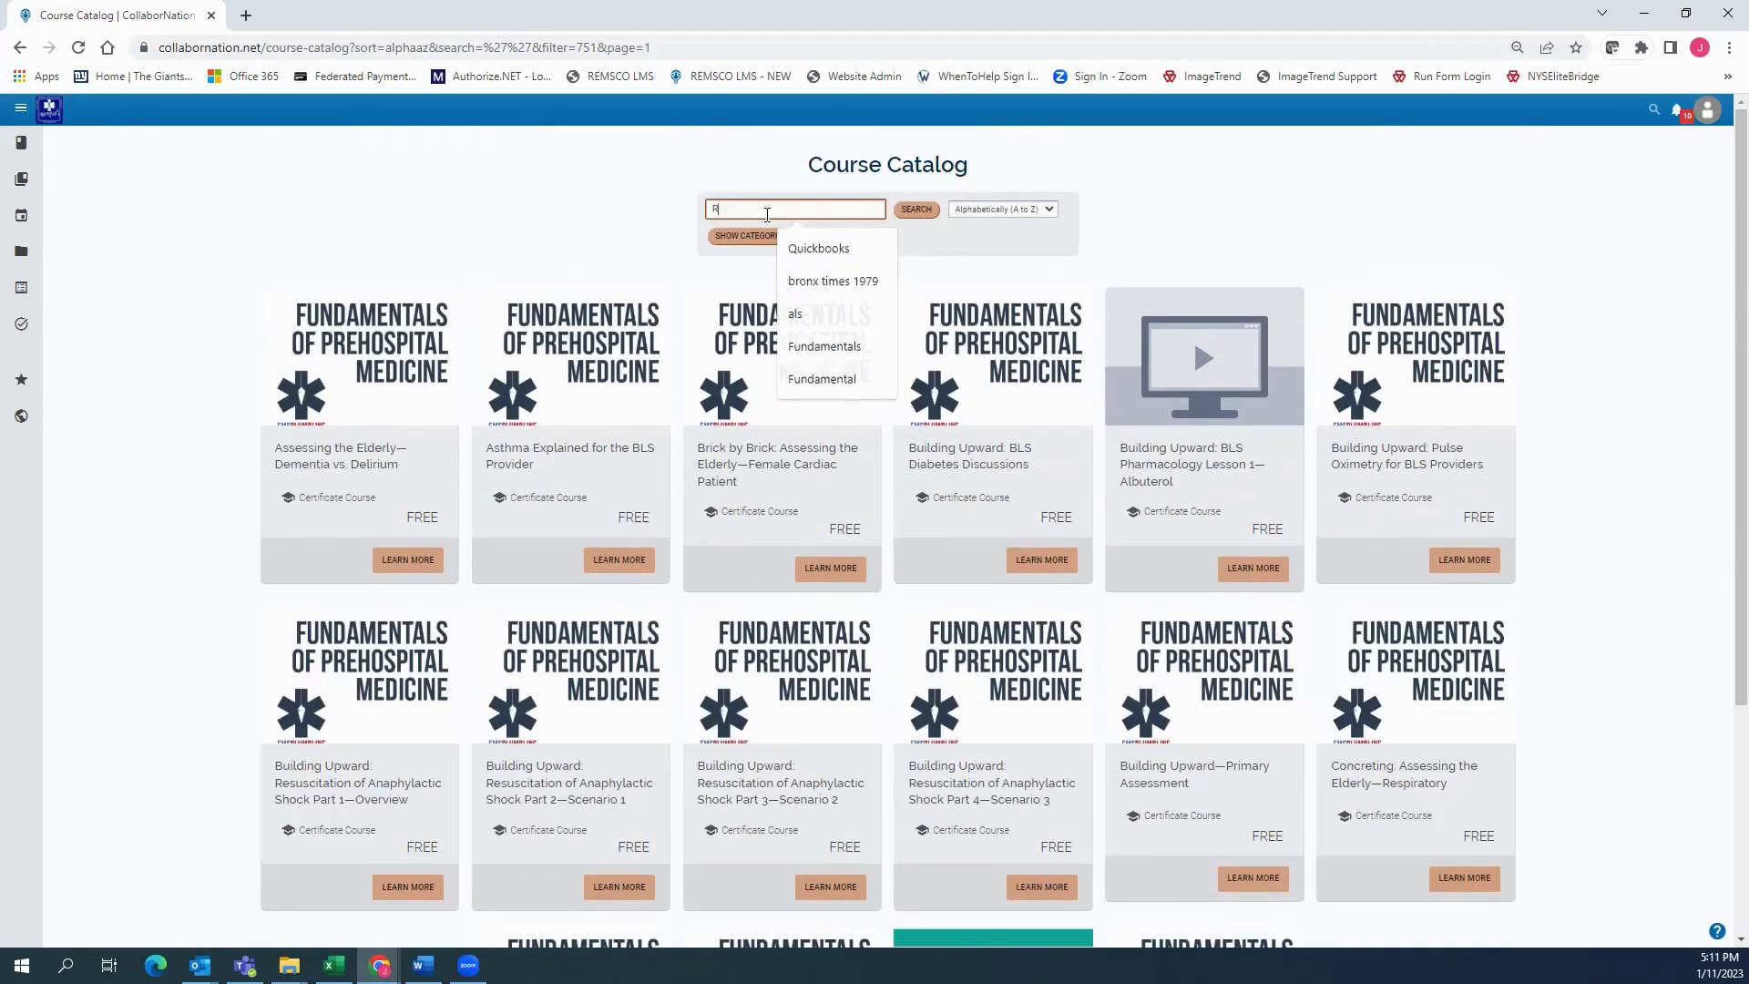
type("RSI")
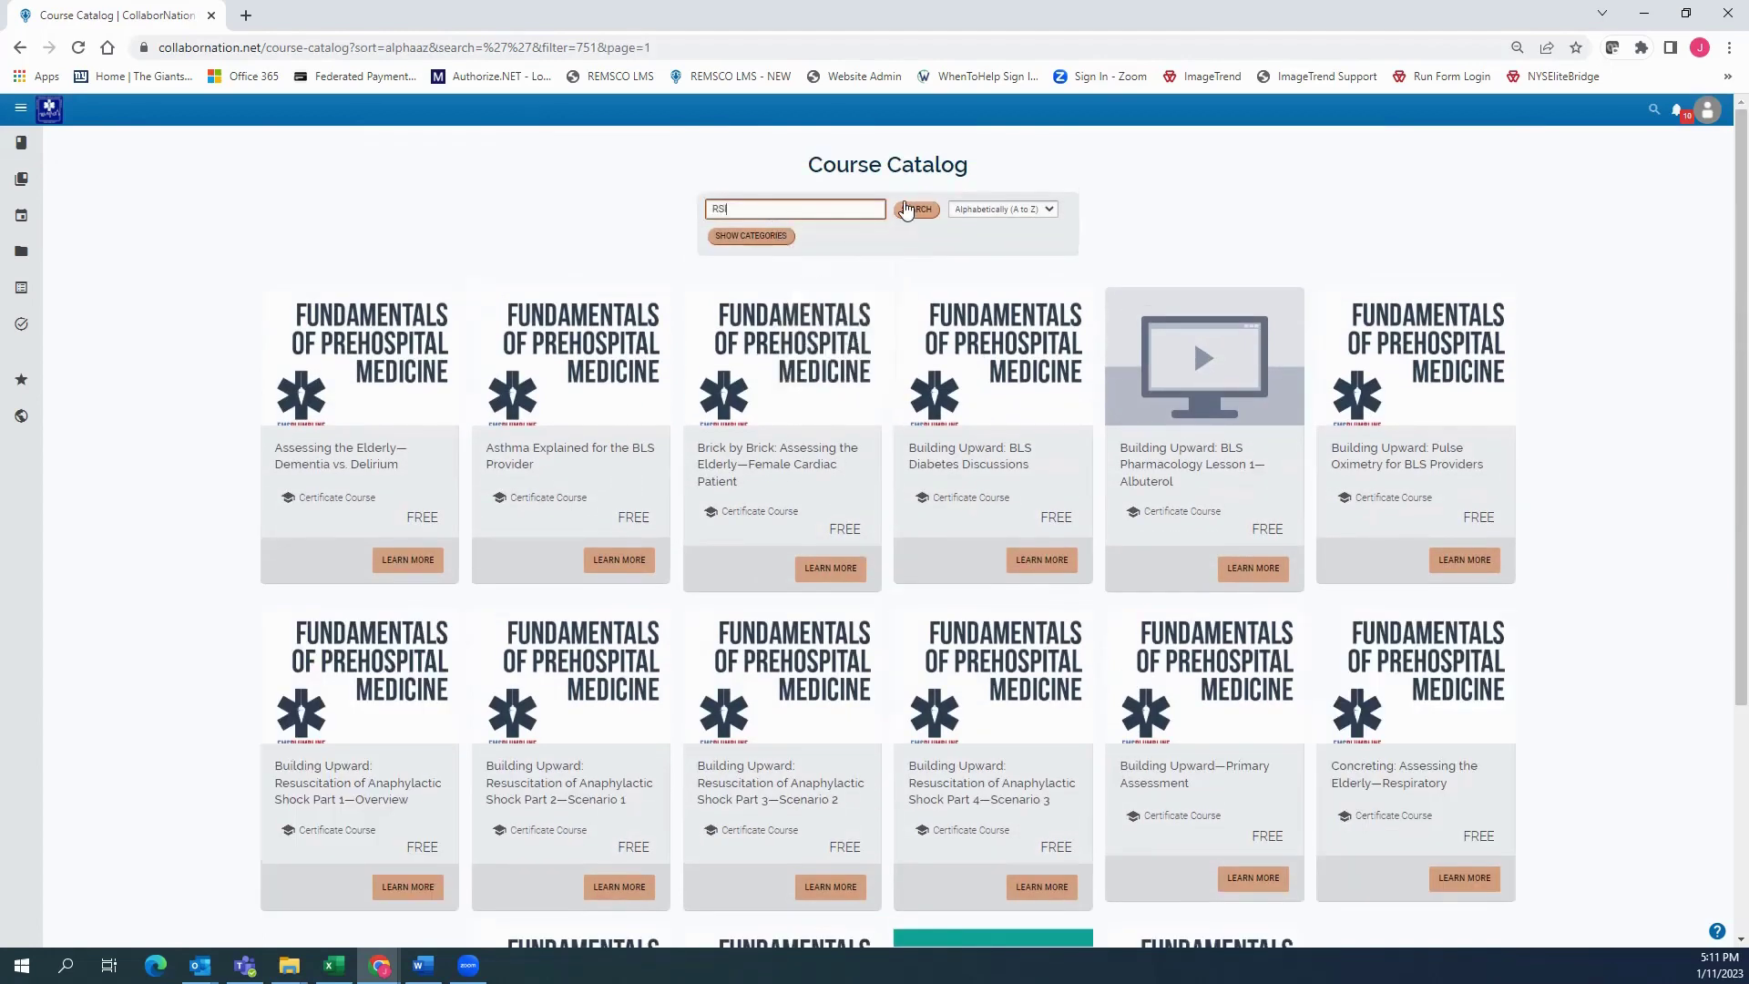
left_click(911, 210)
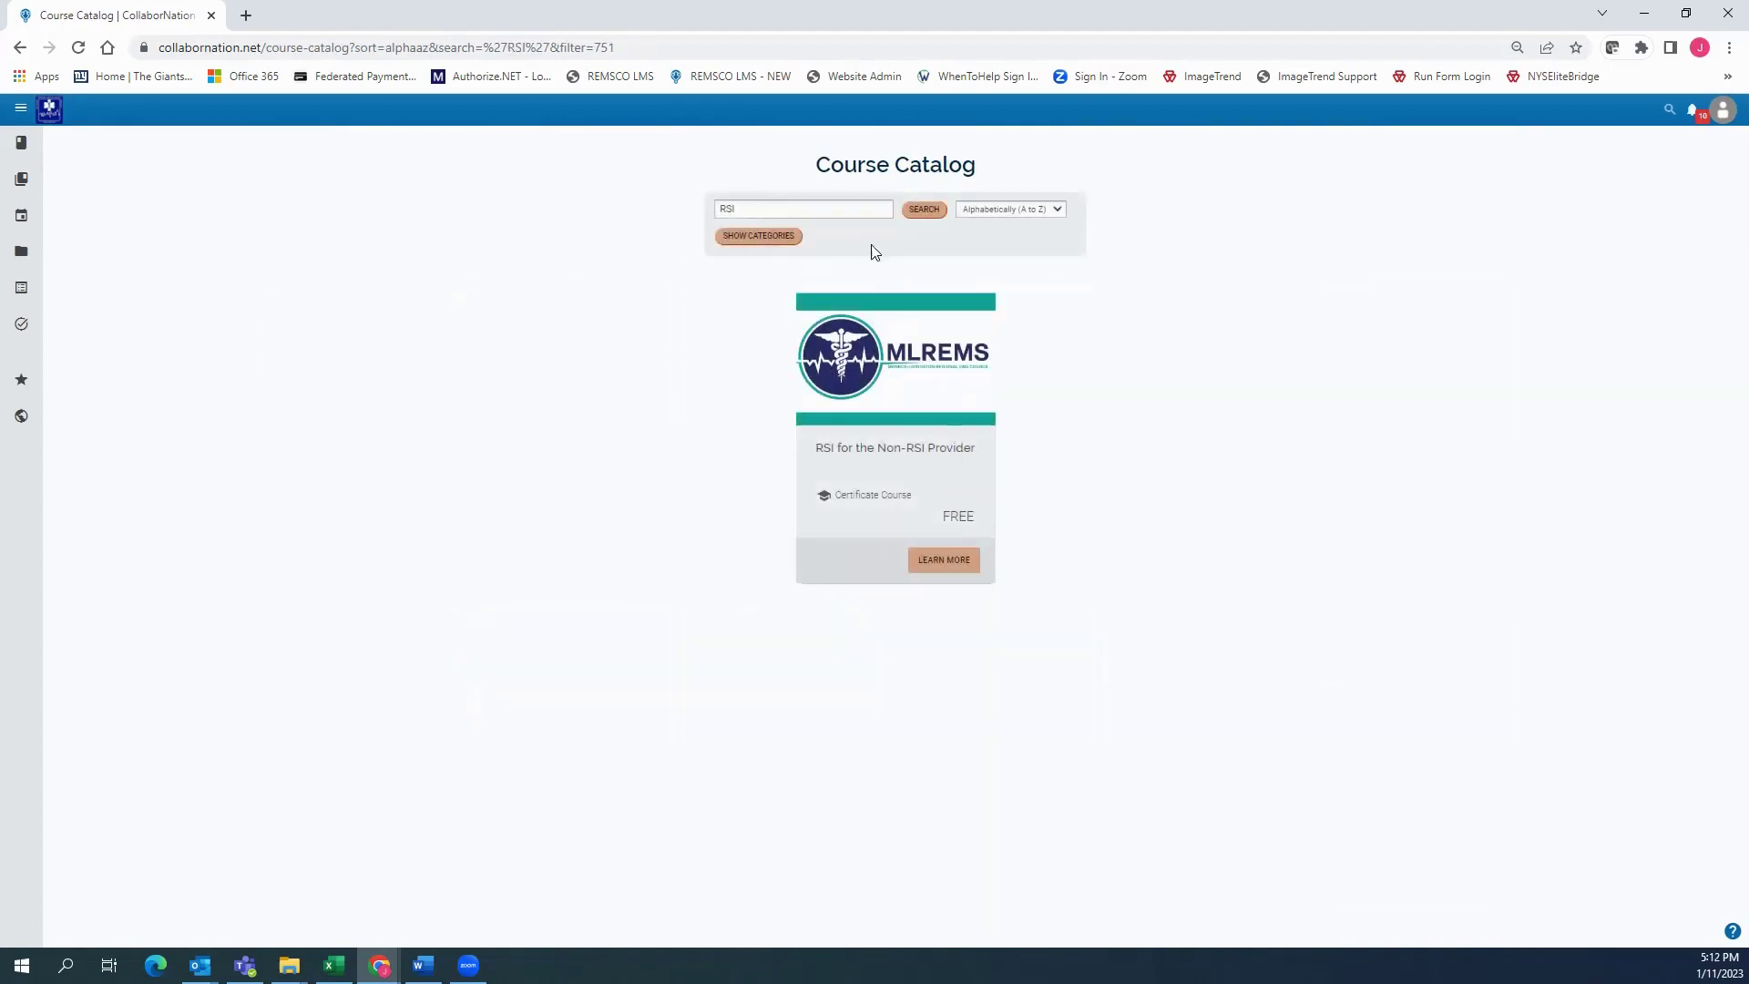
left_click(765, 209)
key("ctrl+a")
key("BackSpace")
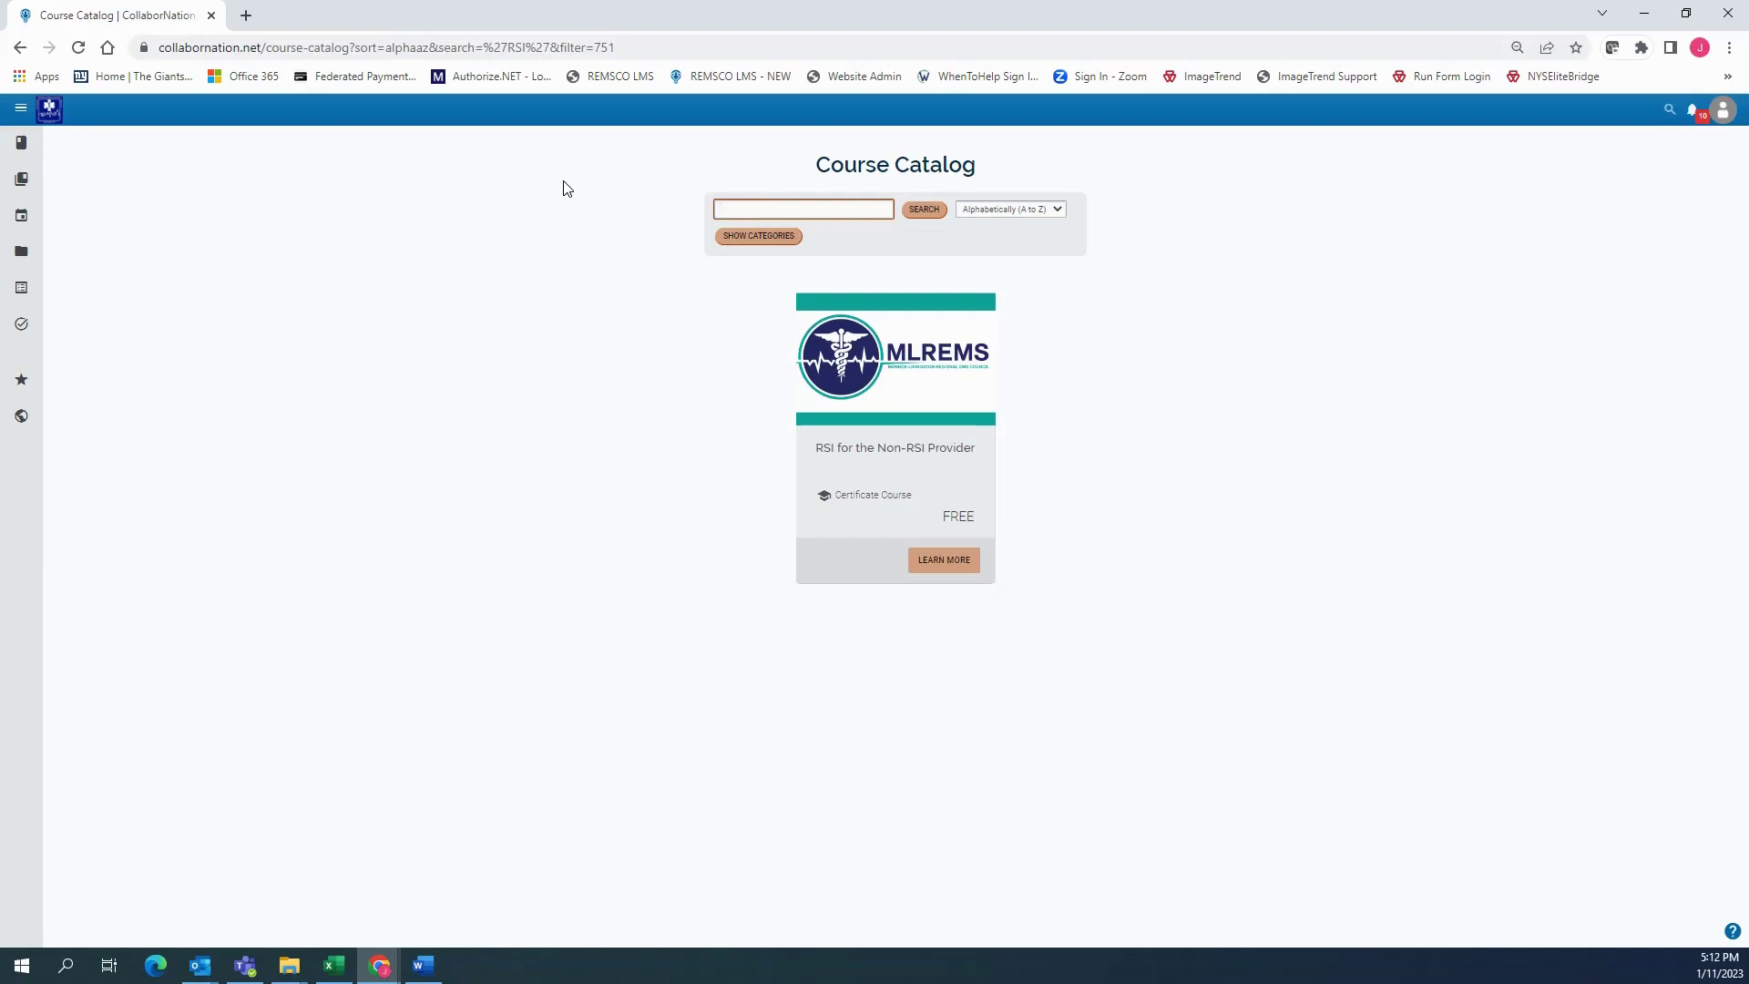
Go to the Events calendar and select the Jan 25 Physician Led PCR Review entry
left_click(54, 223)
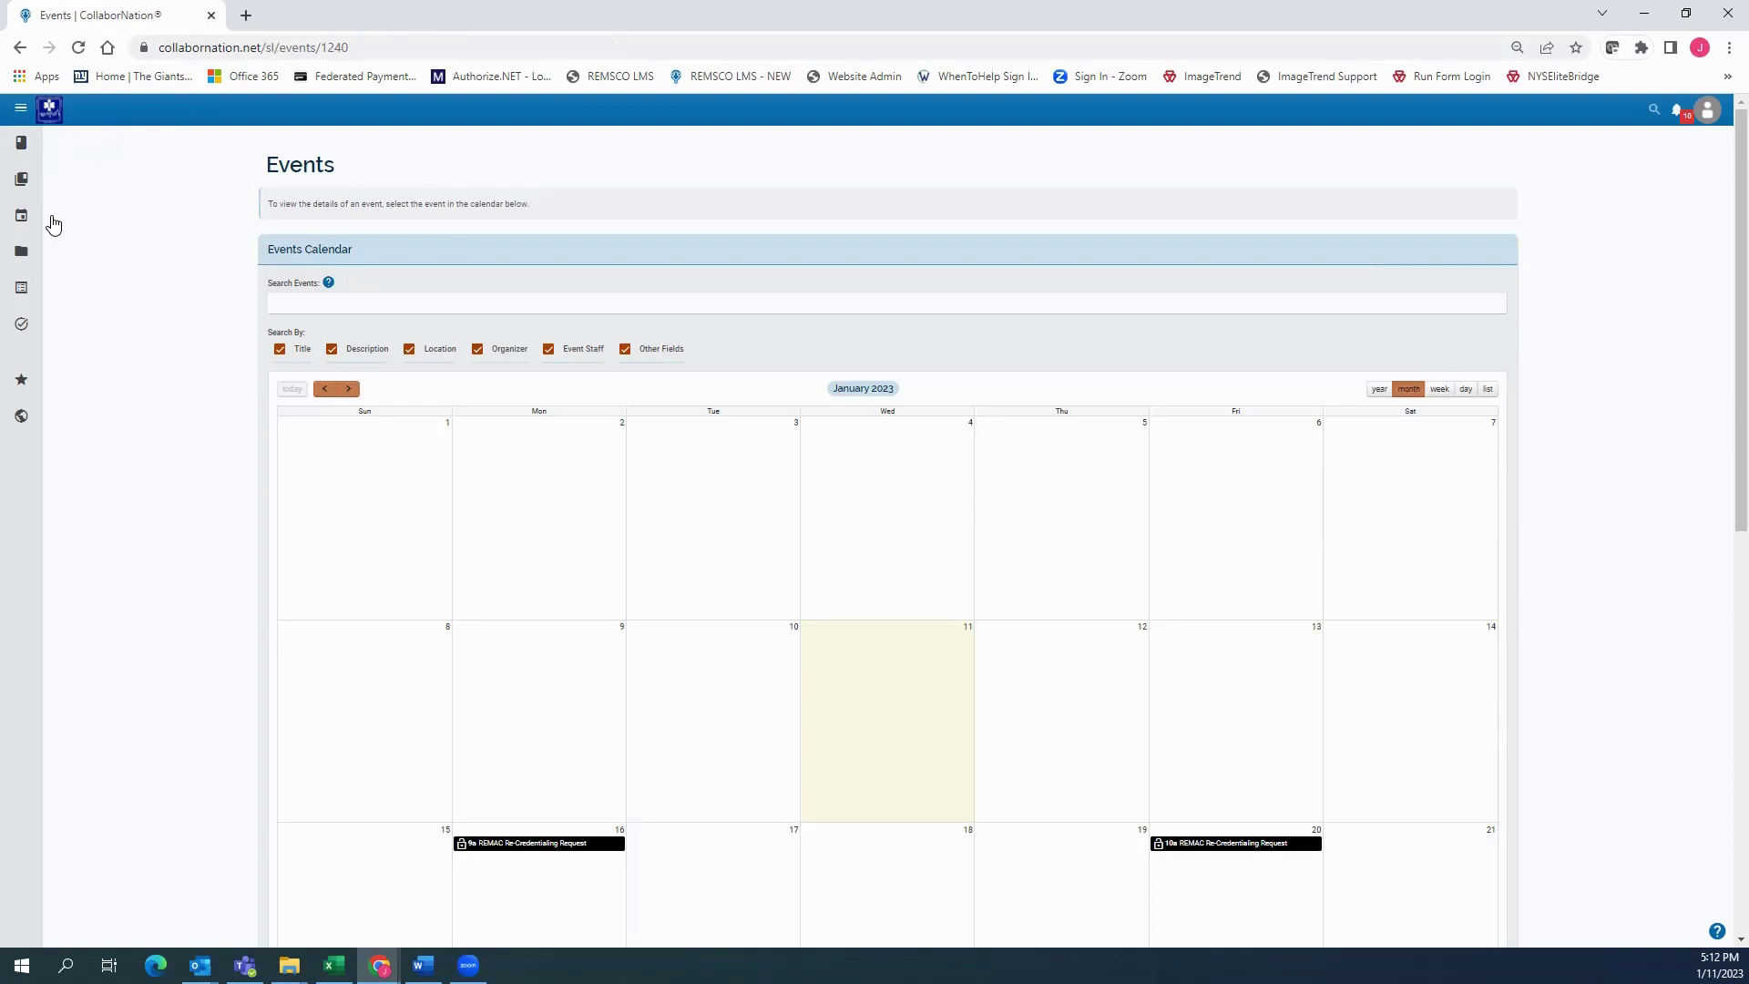
scroll(969, 292, "down", 6)
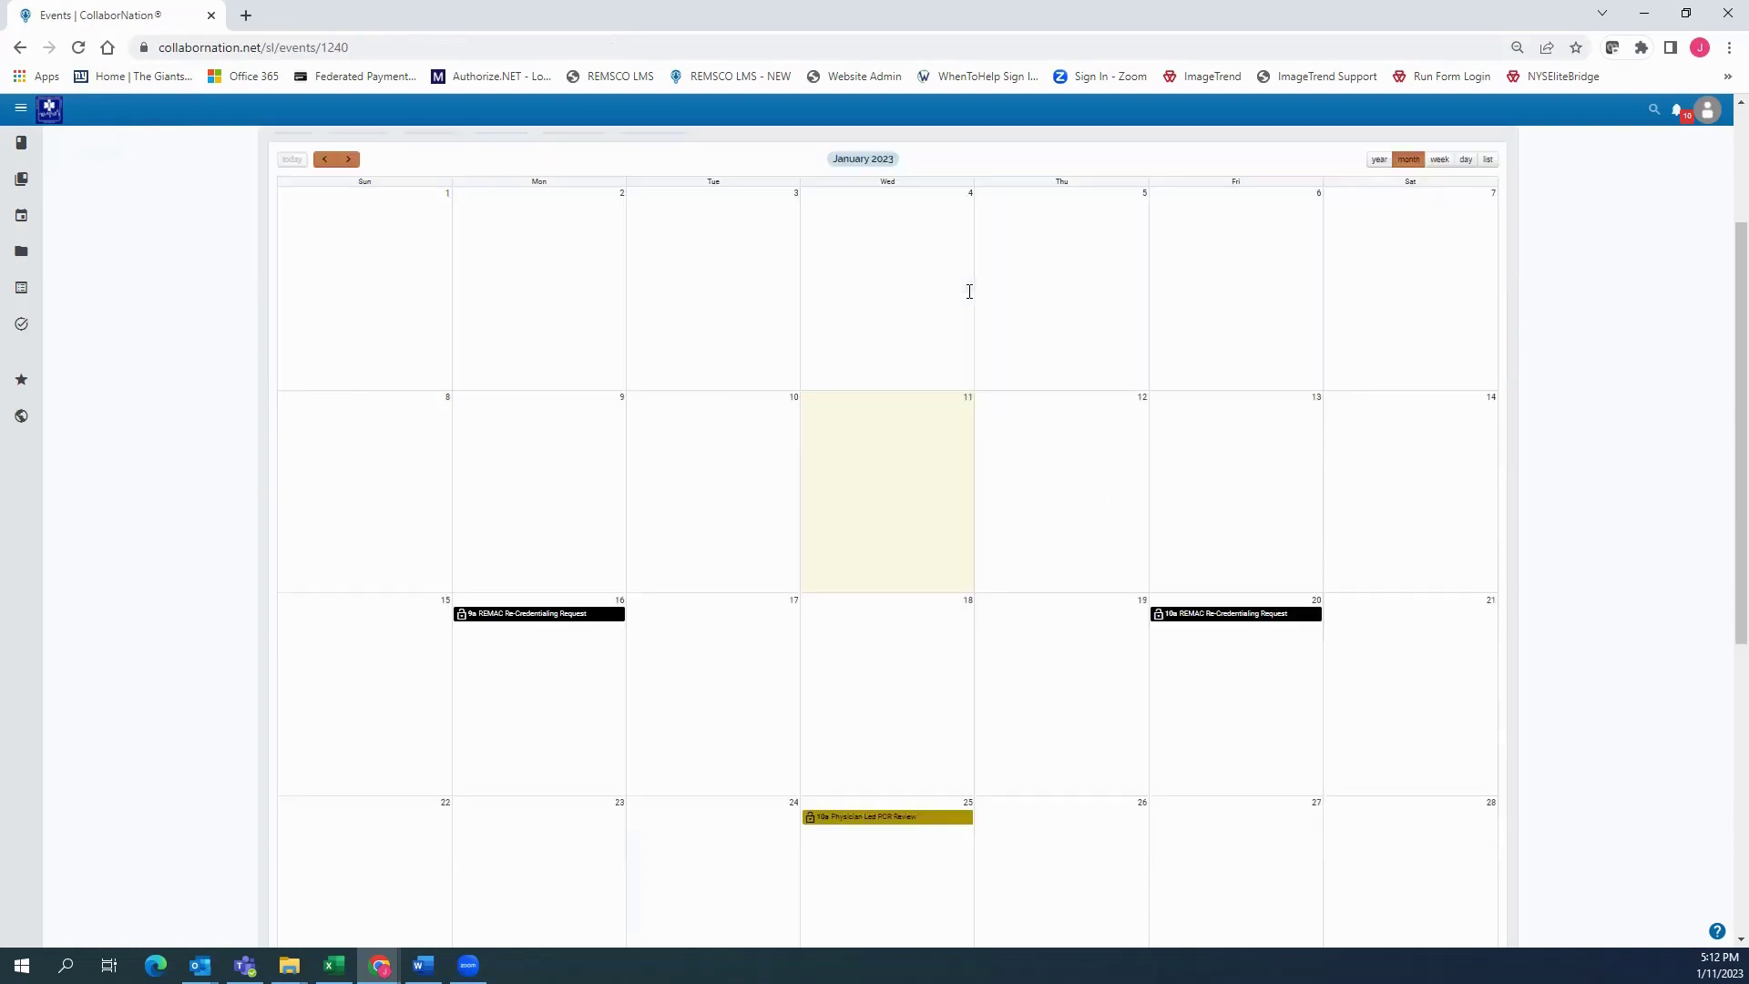
scroll(672, 429, "up", 6)
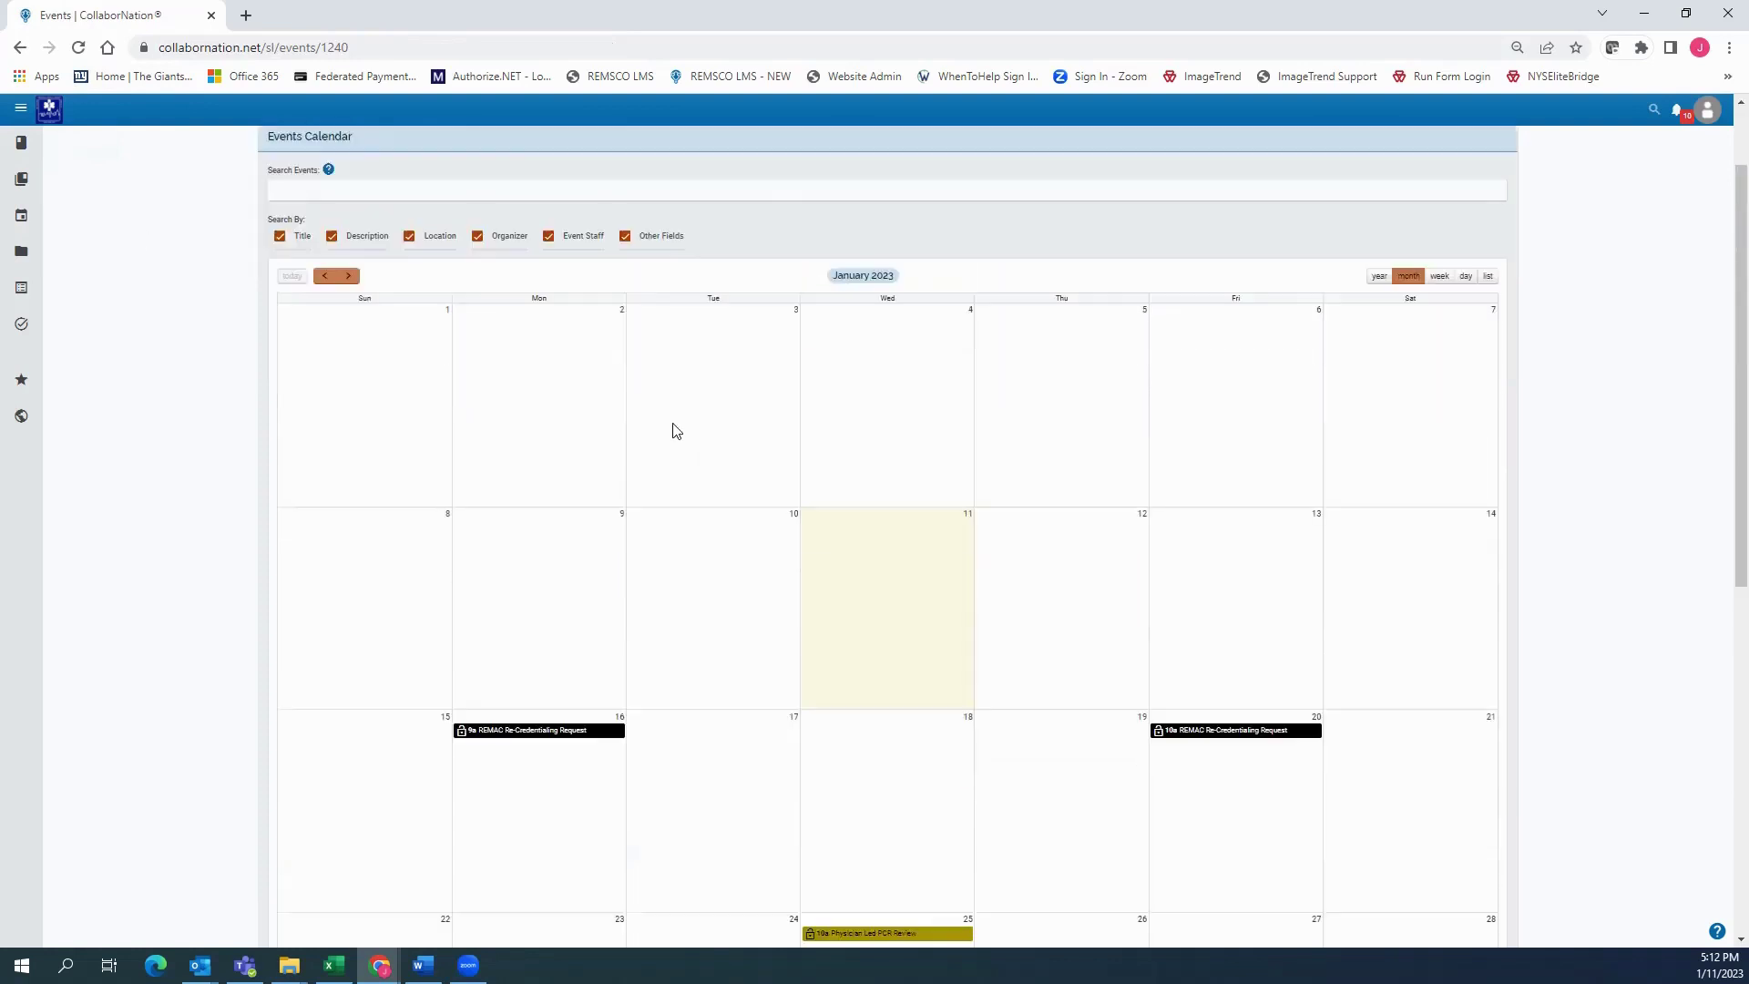
scroll(602, 593, "down", 3)
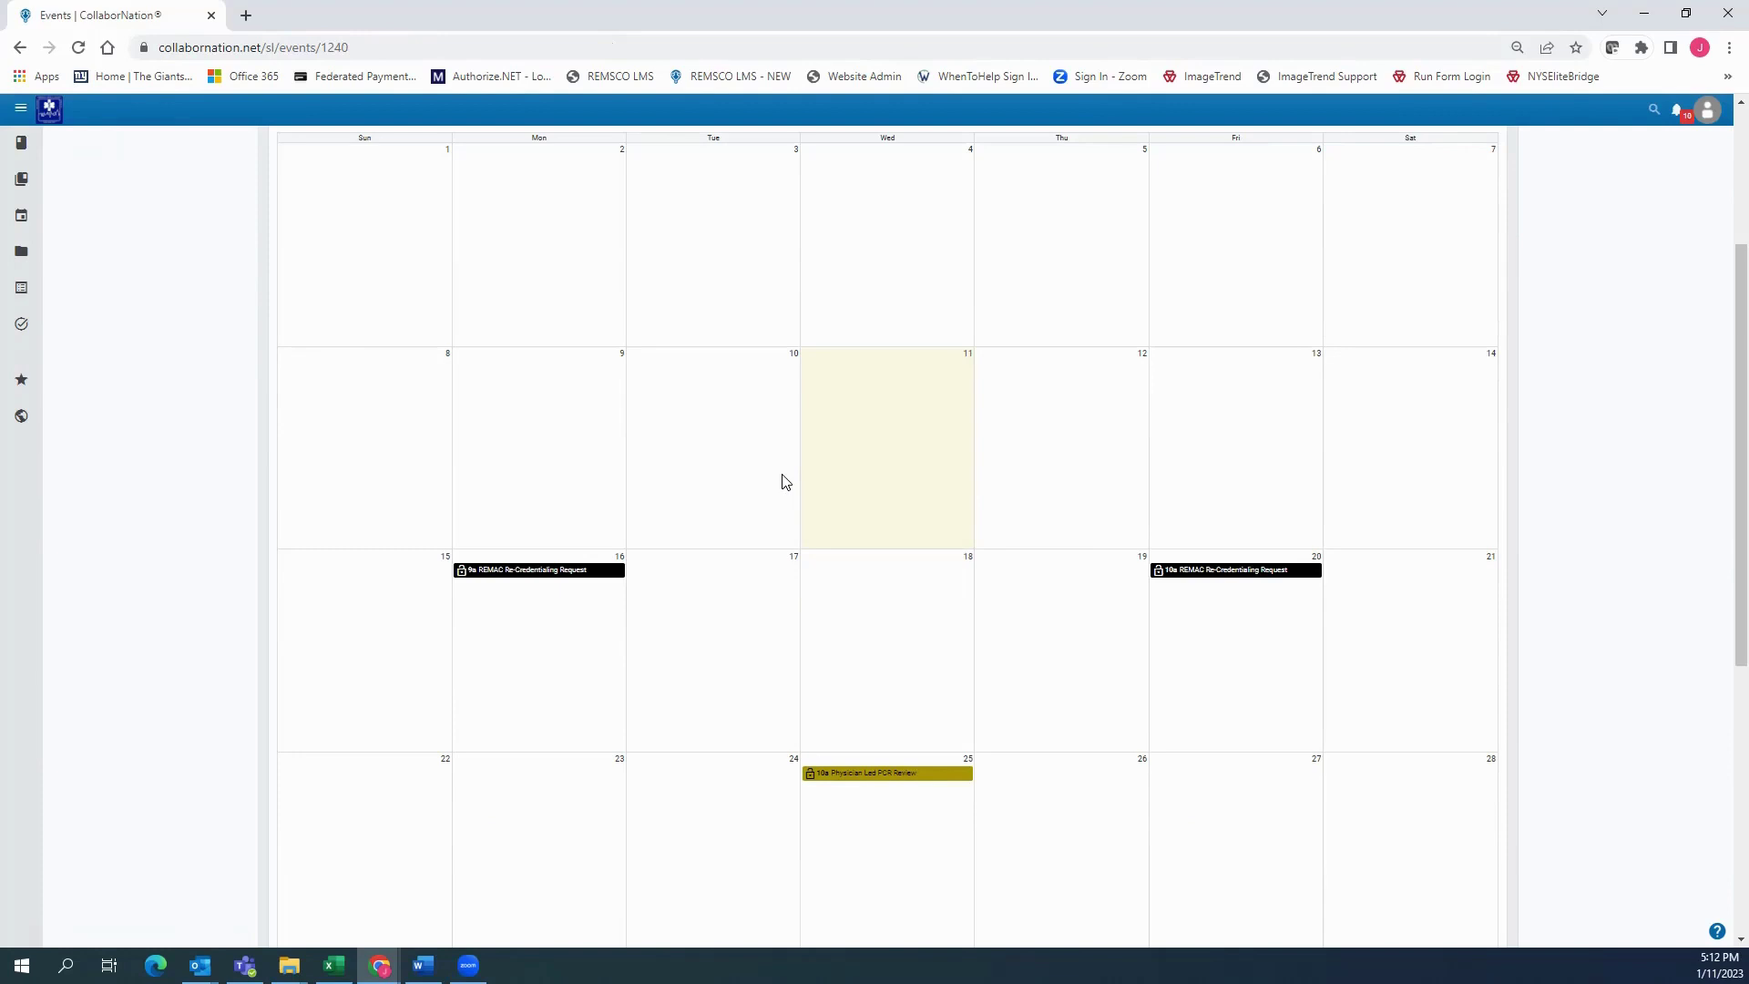
scroll(782, 482, "down", 2)
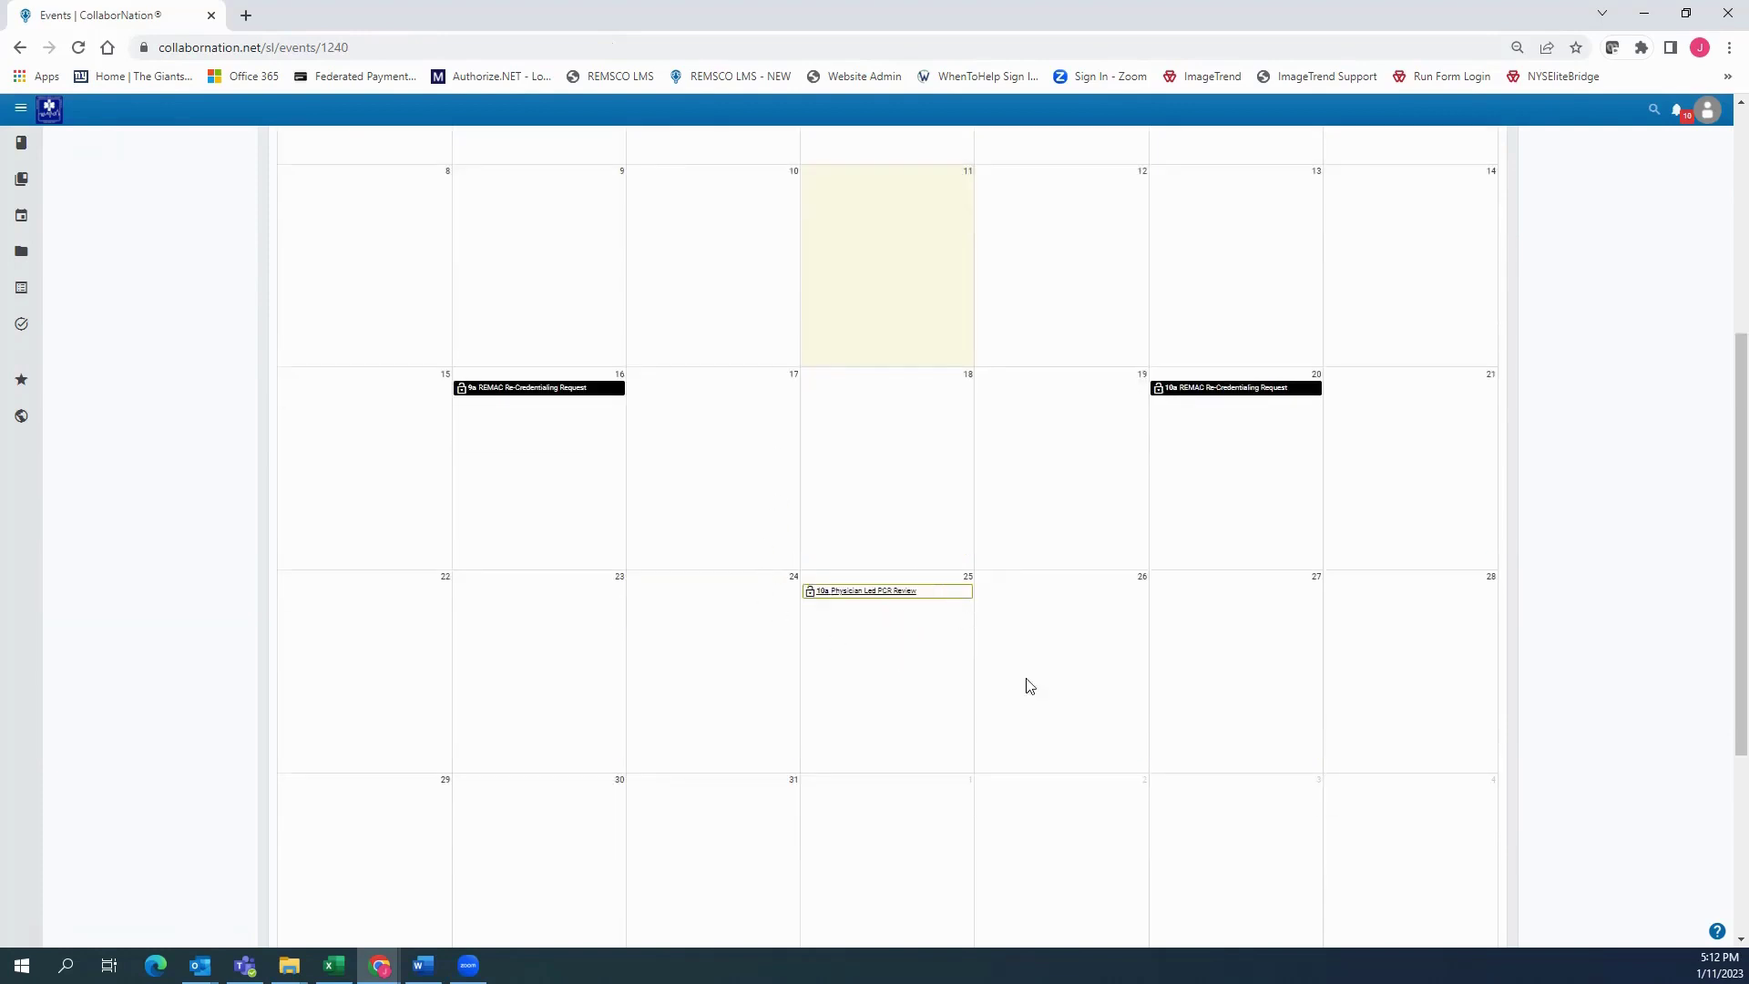
scroll(802, 493, "down", 2)
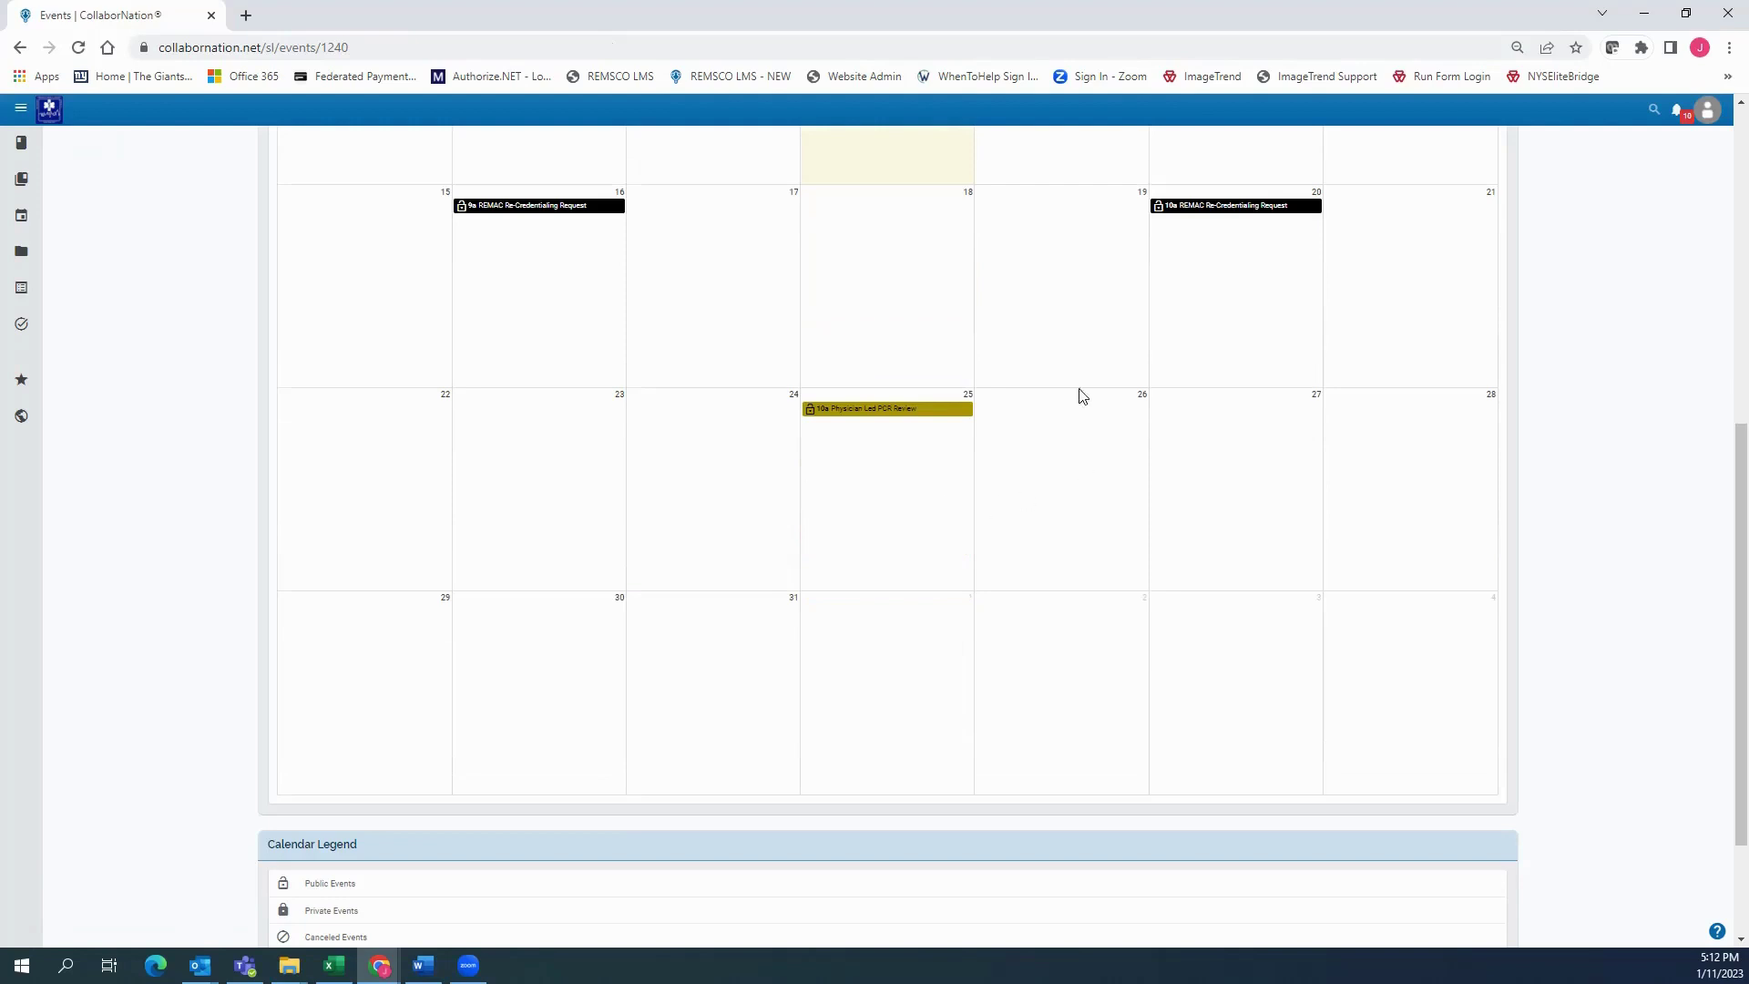
left_click(865, 416)
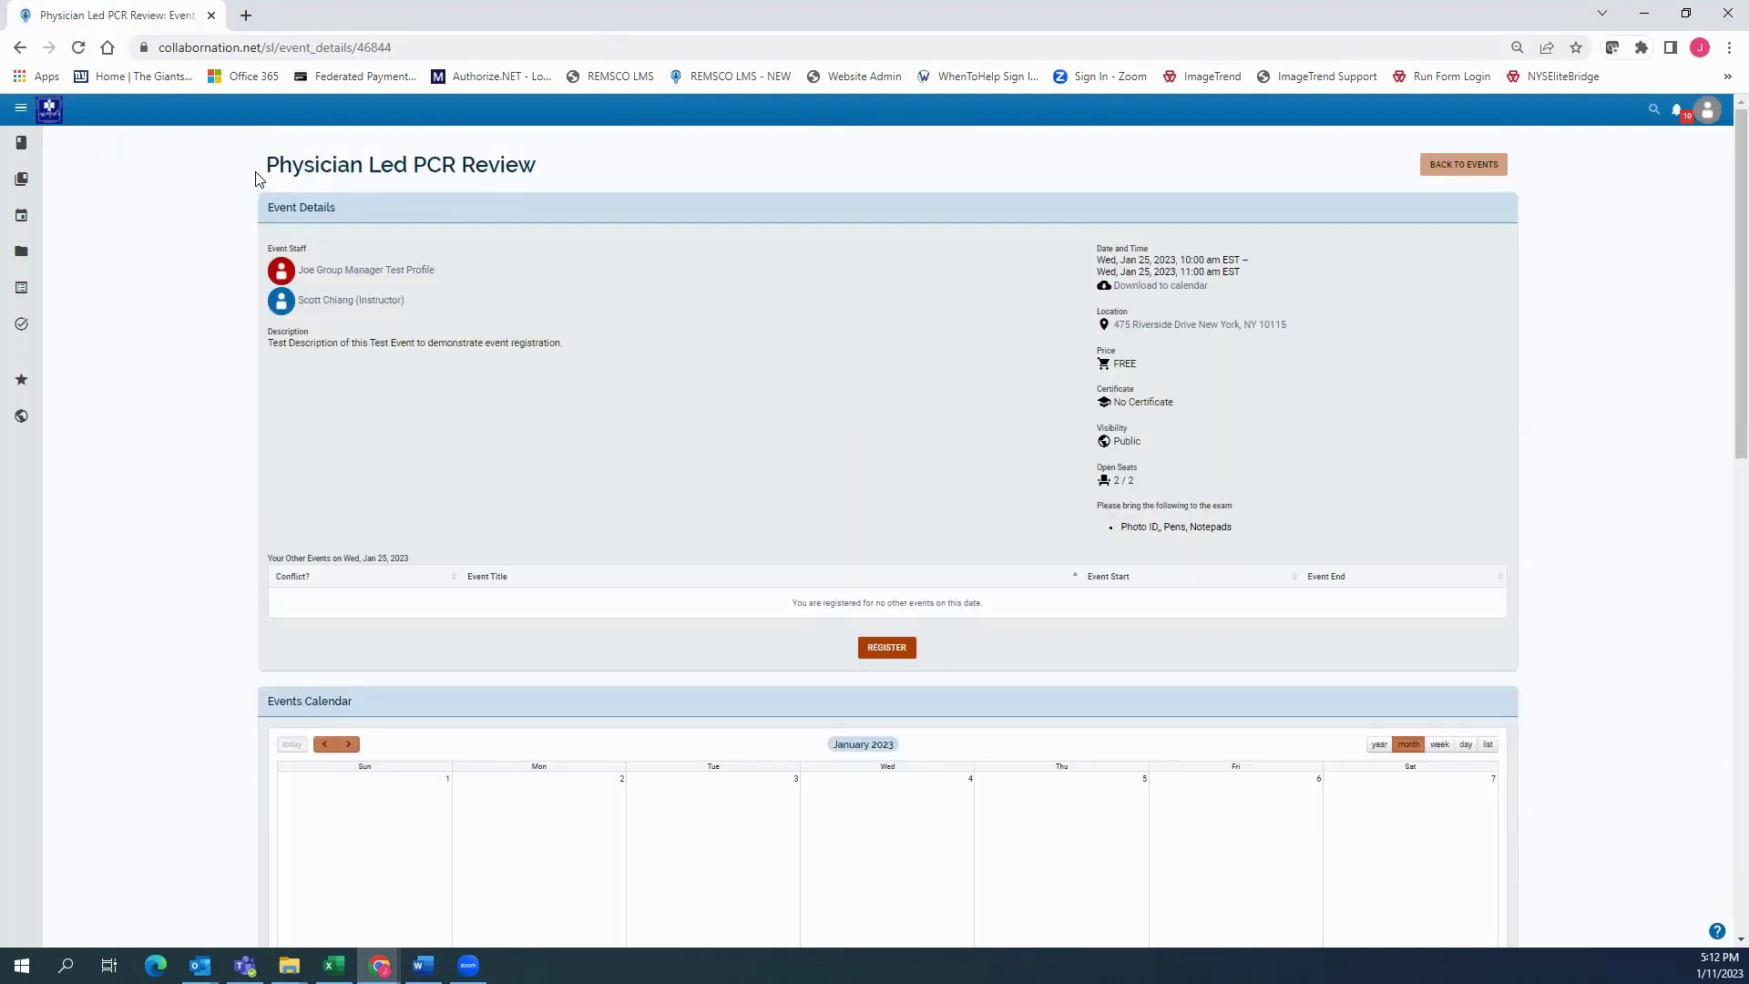
left_click_drag(262, 164, 747, 171)
left_click(749, 169)
scroll(720, 218, "down", 1)
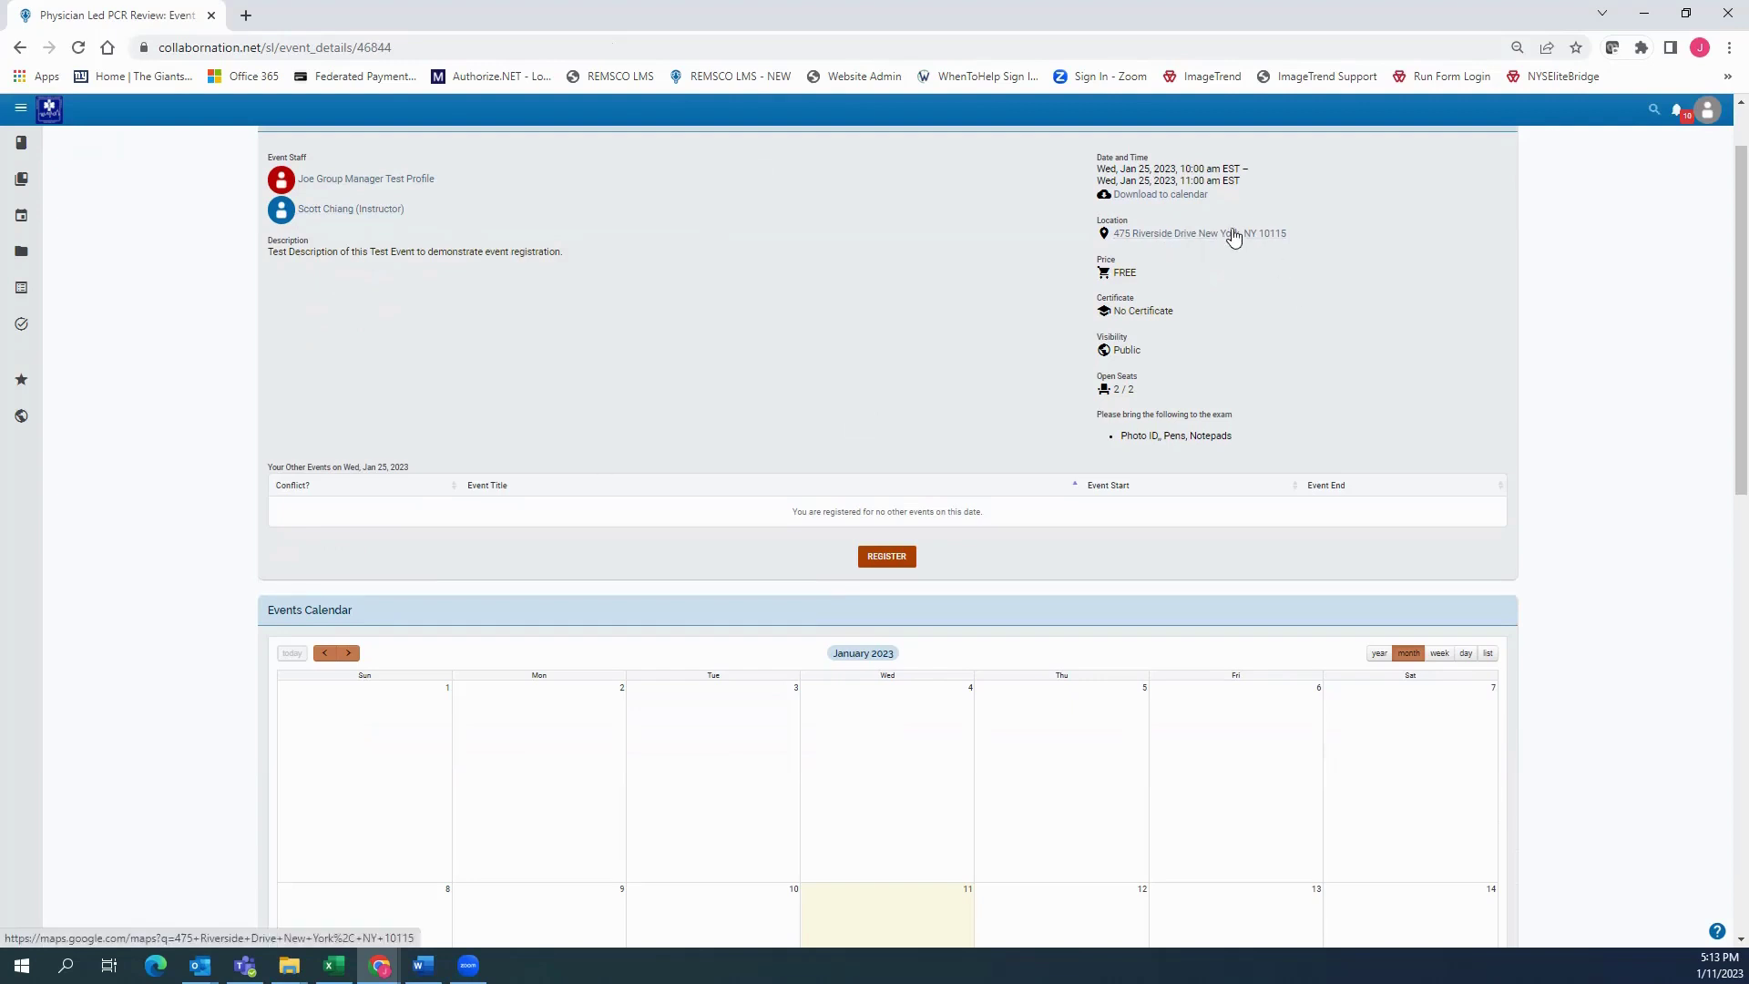
left_click(1185, 236)
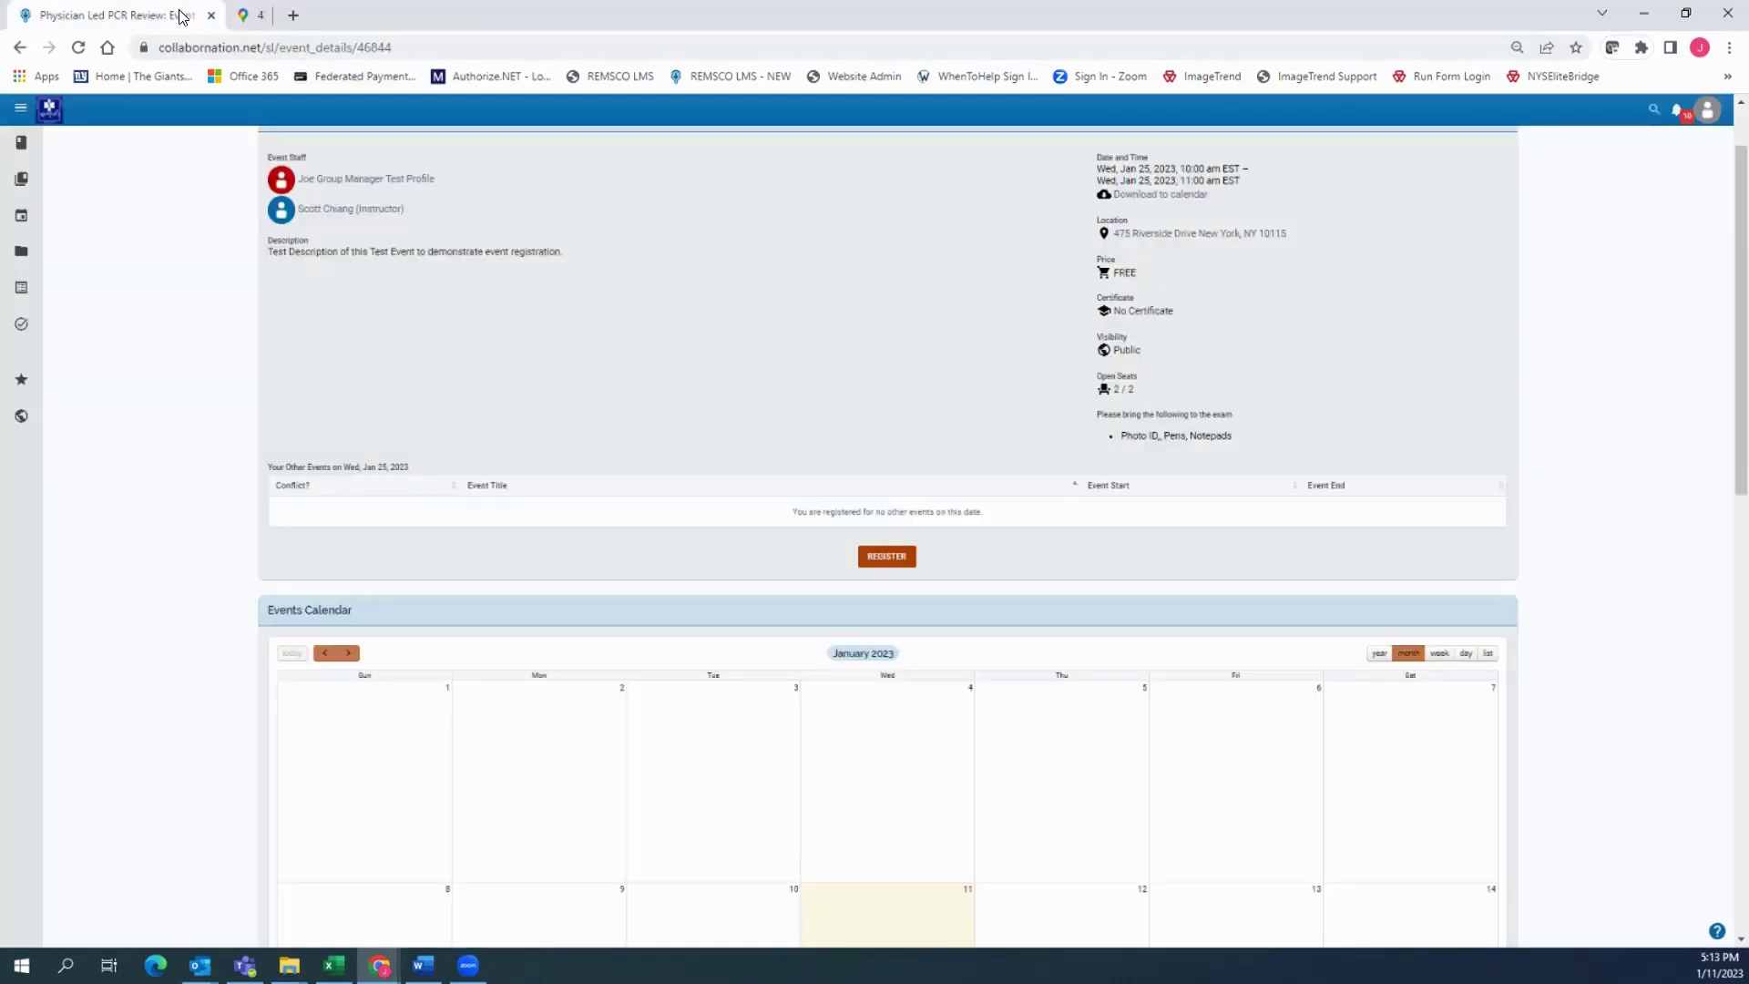
left_click(429, 14)
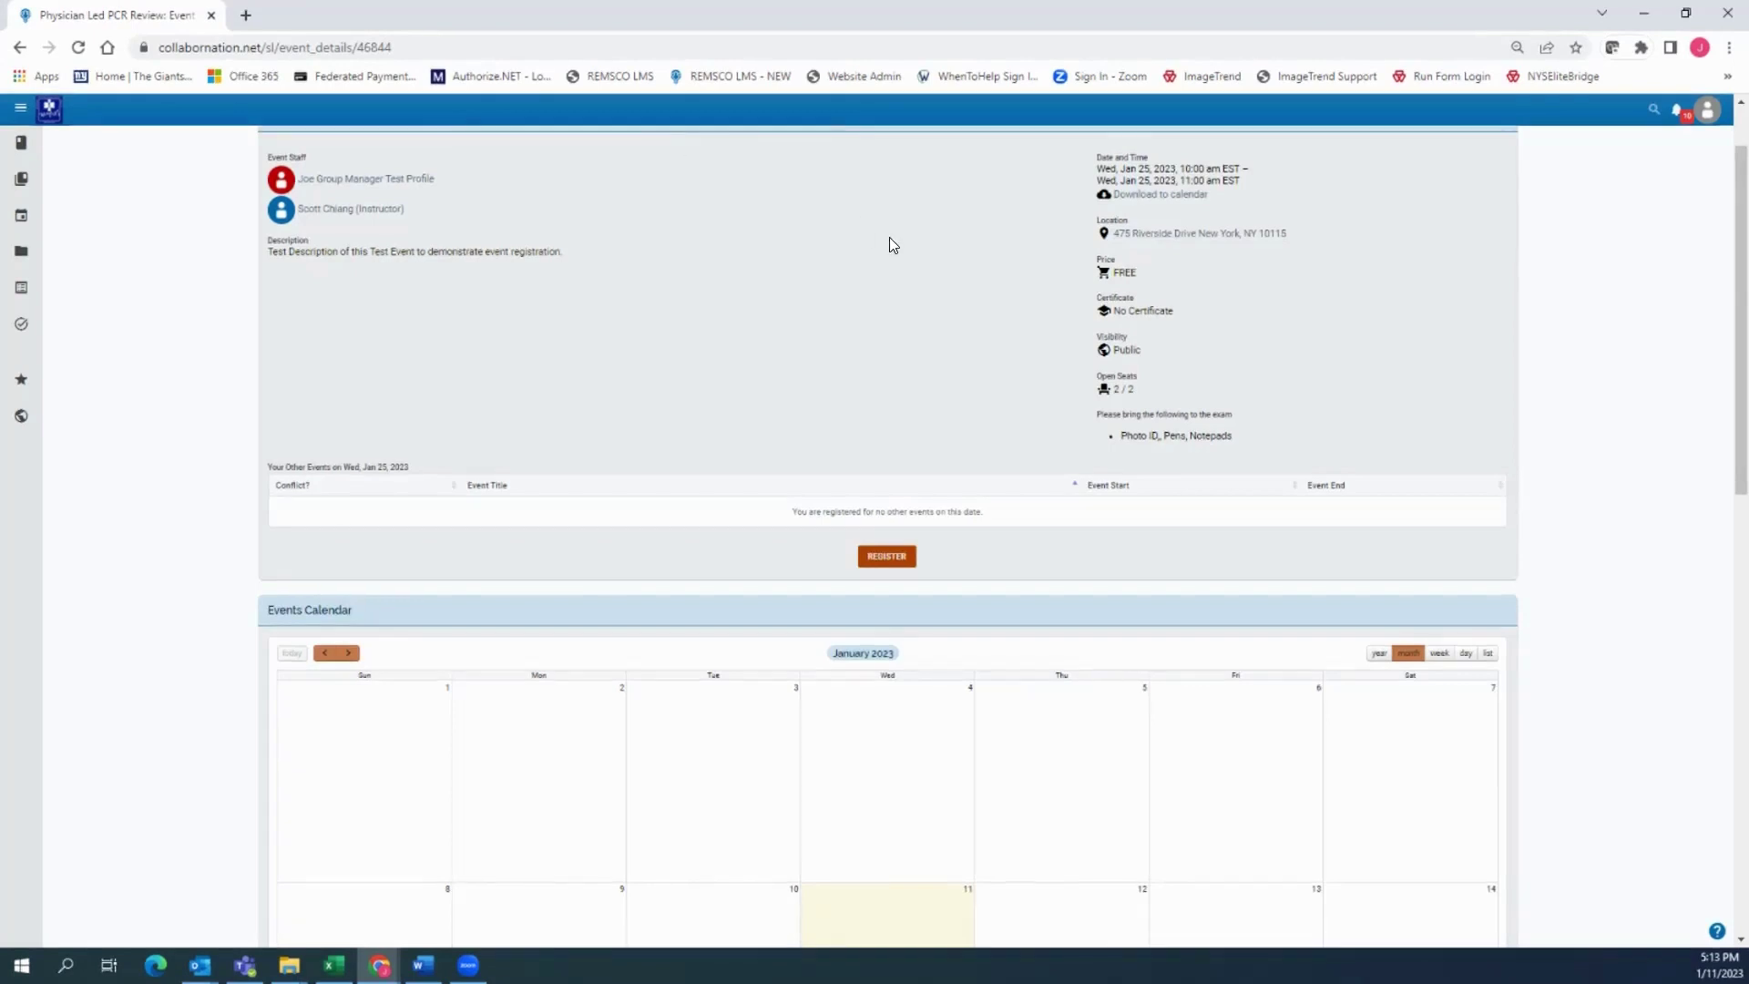
left_click(911, 214)
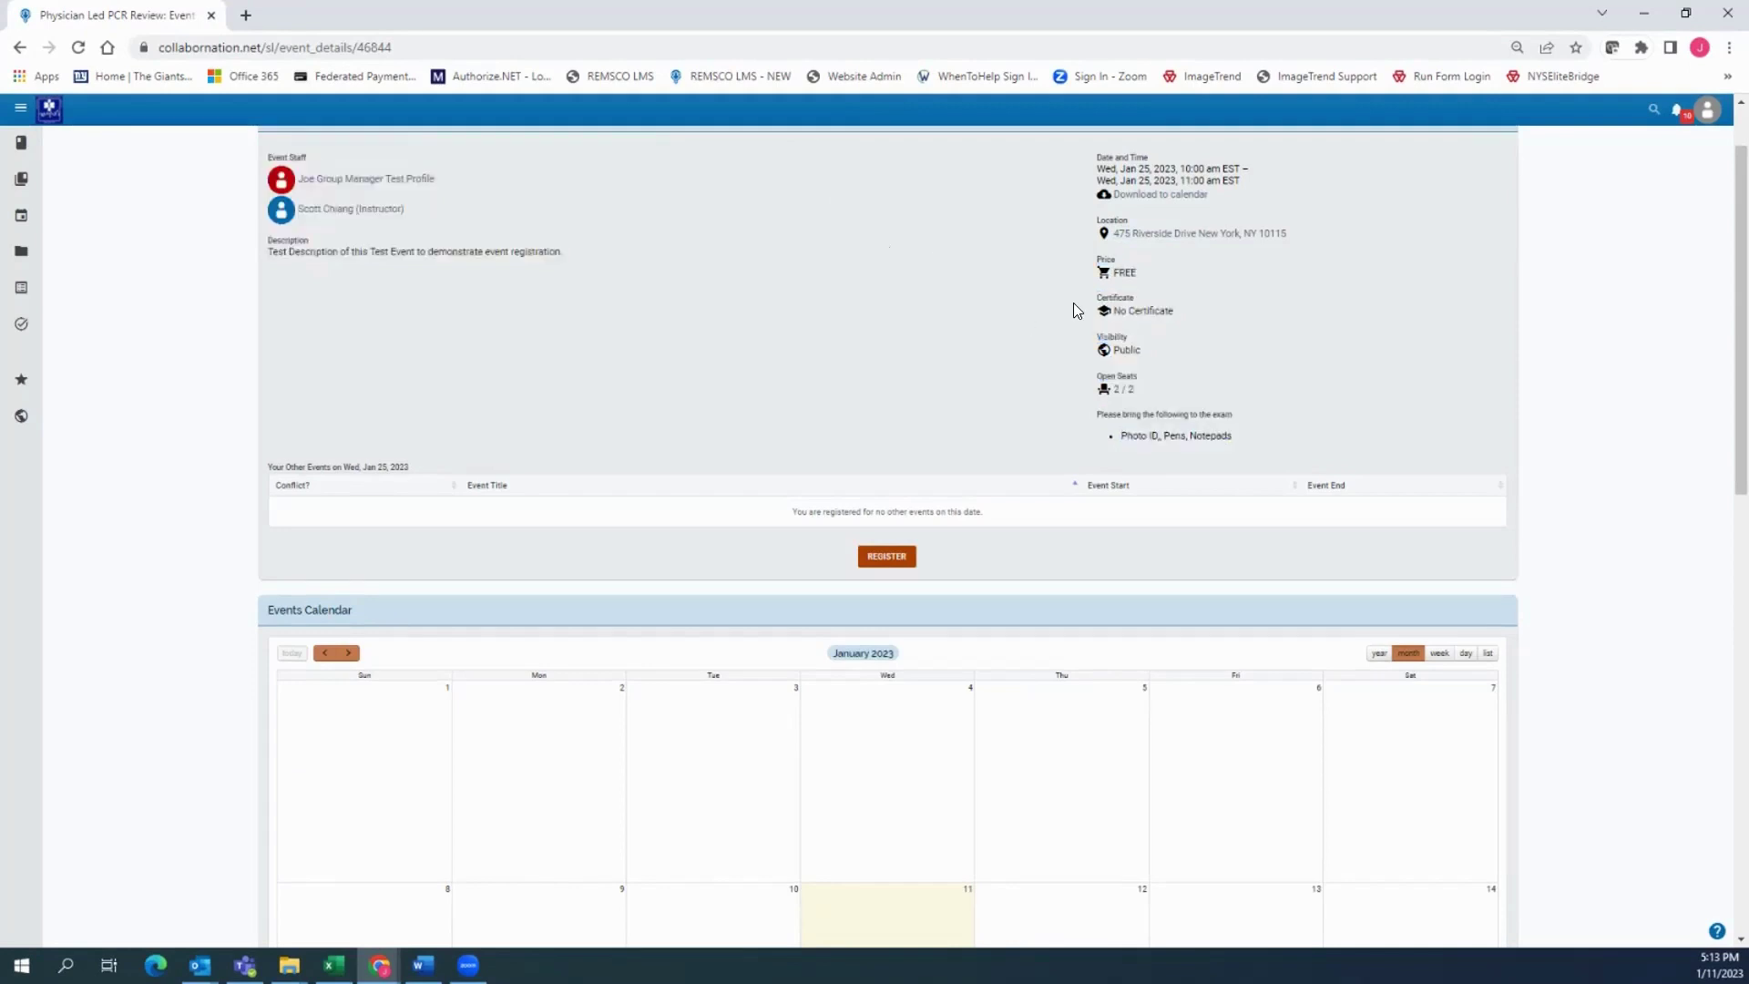
left_click_drag(1233, 435, 1132, 435)
left_click_drag(924, 351, 898, 343)
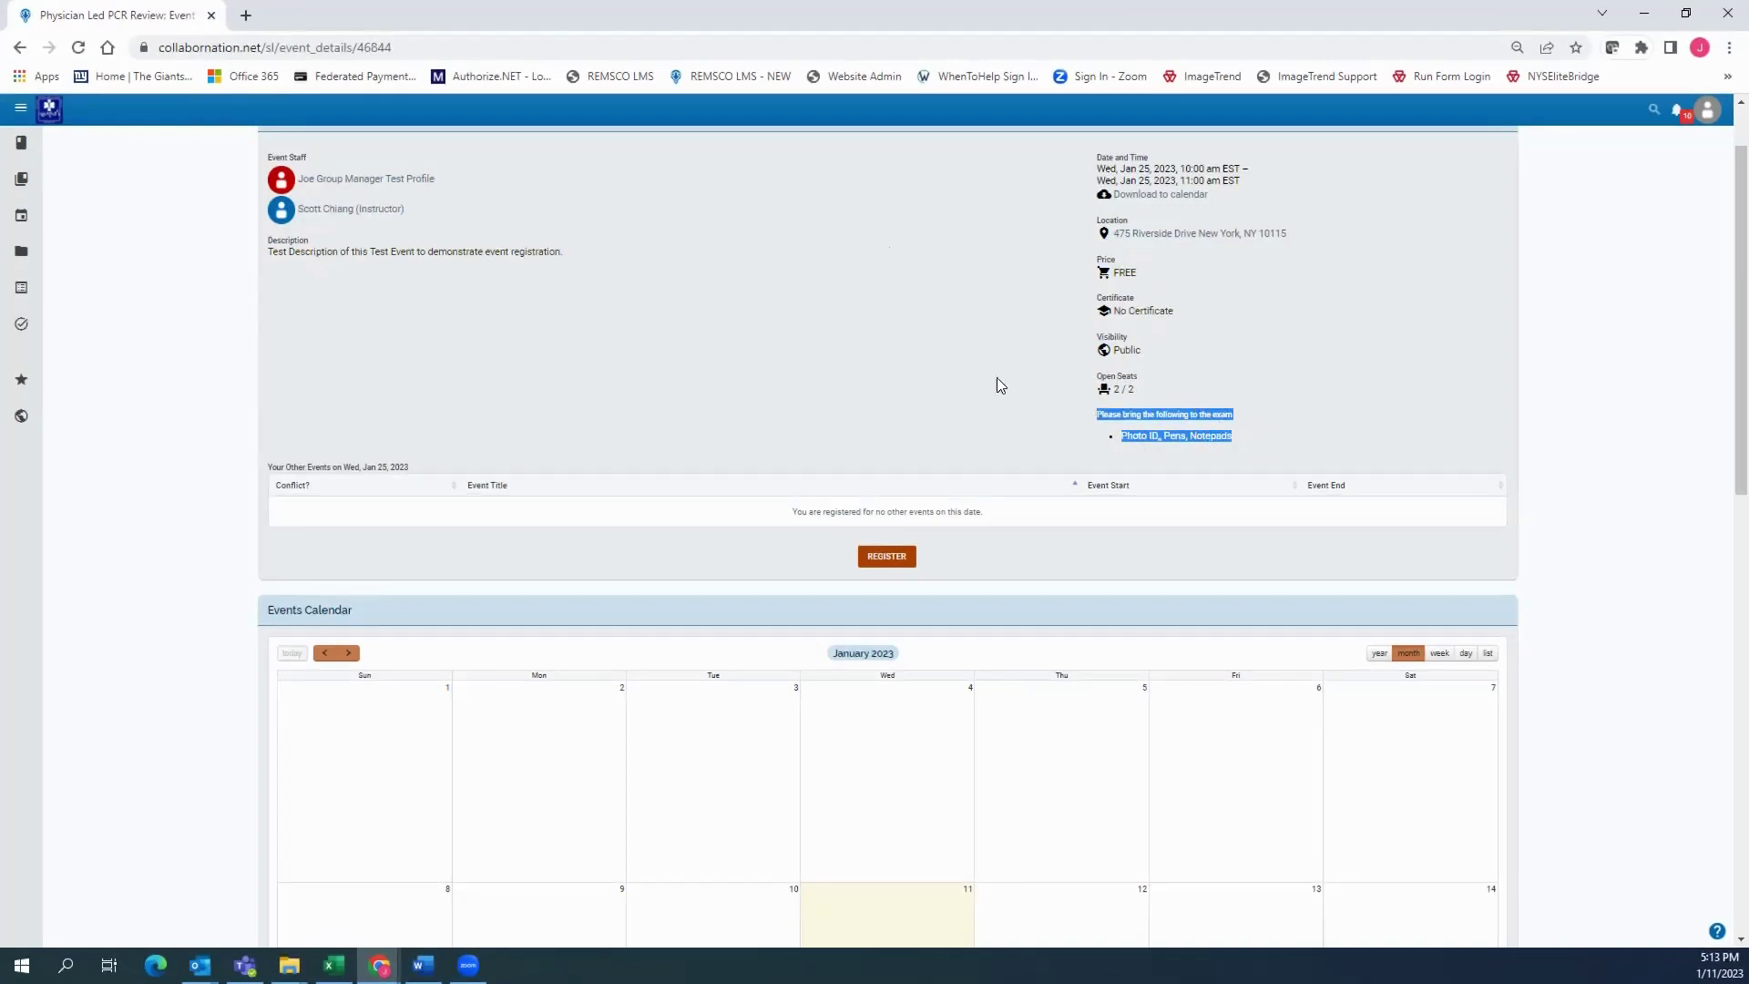
left_click(924, 343)
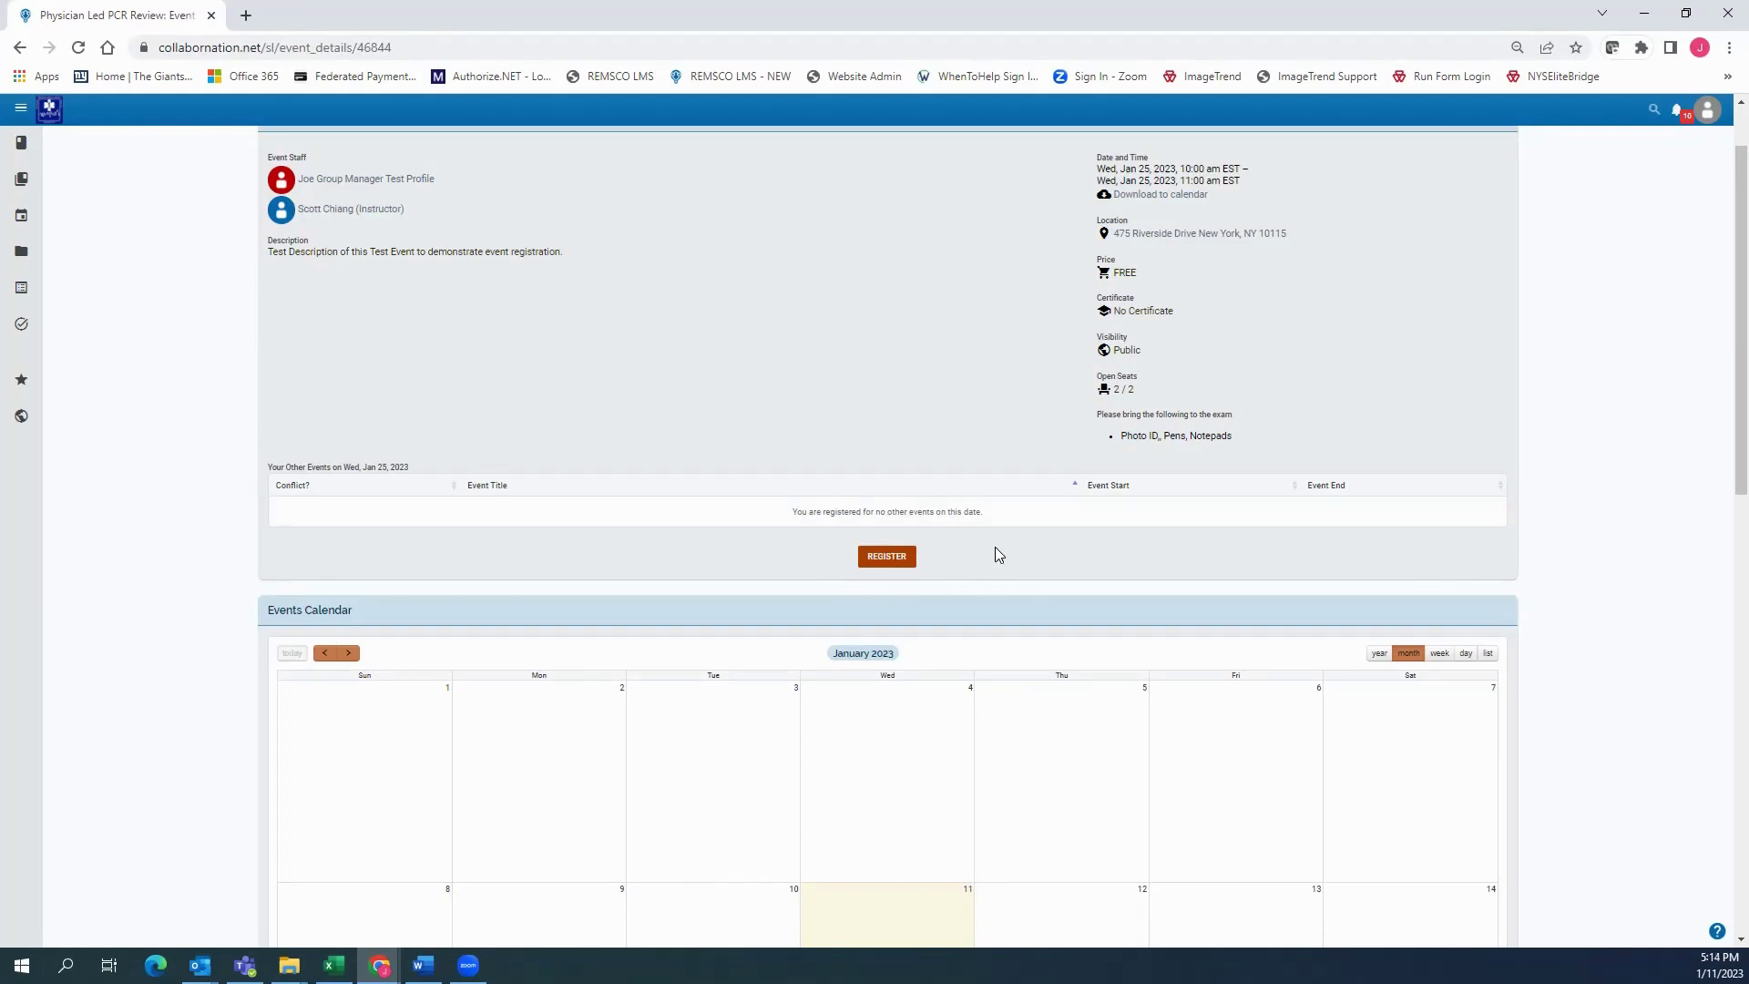
Register for the Physician Led PCR Review event, taking one of its two seats
left_click(895, 565)
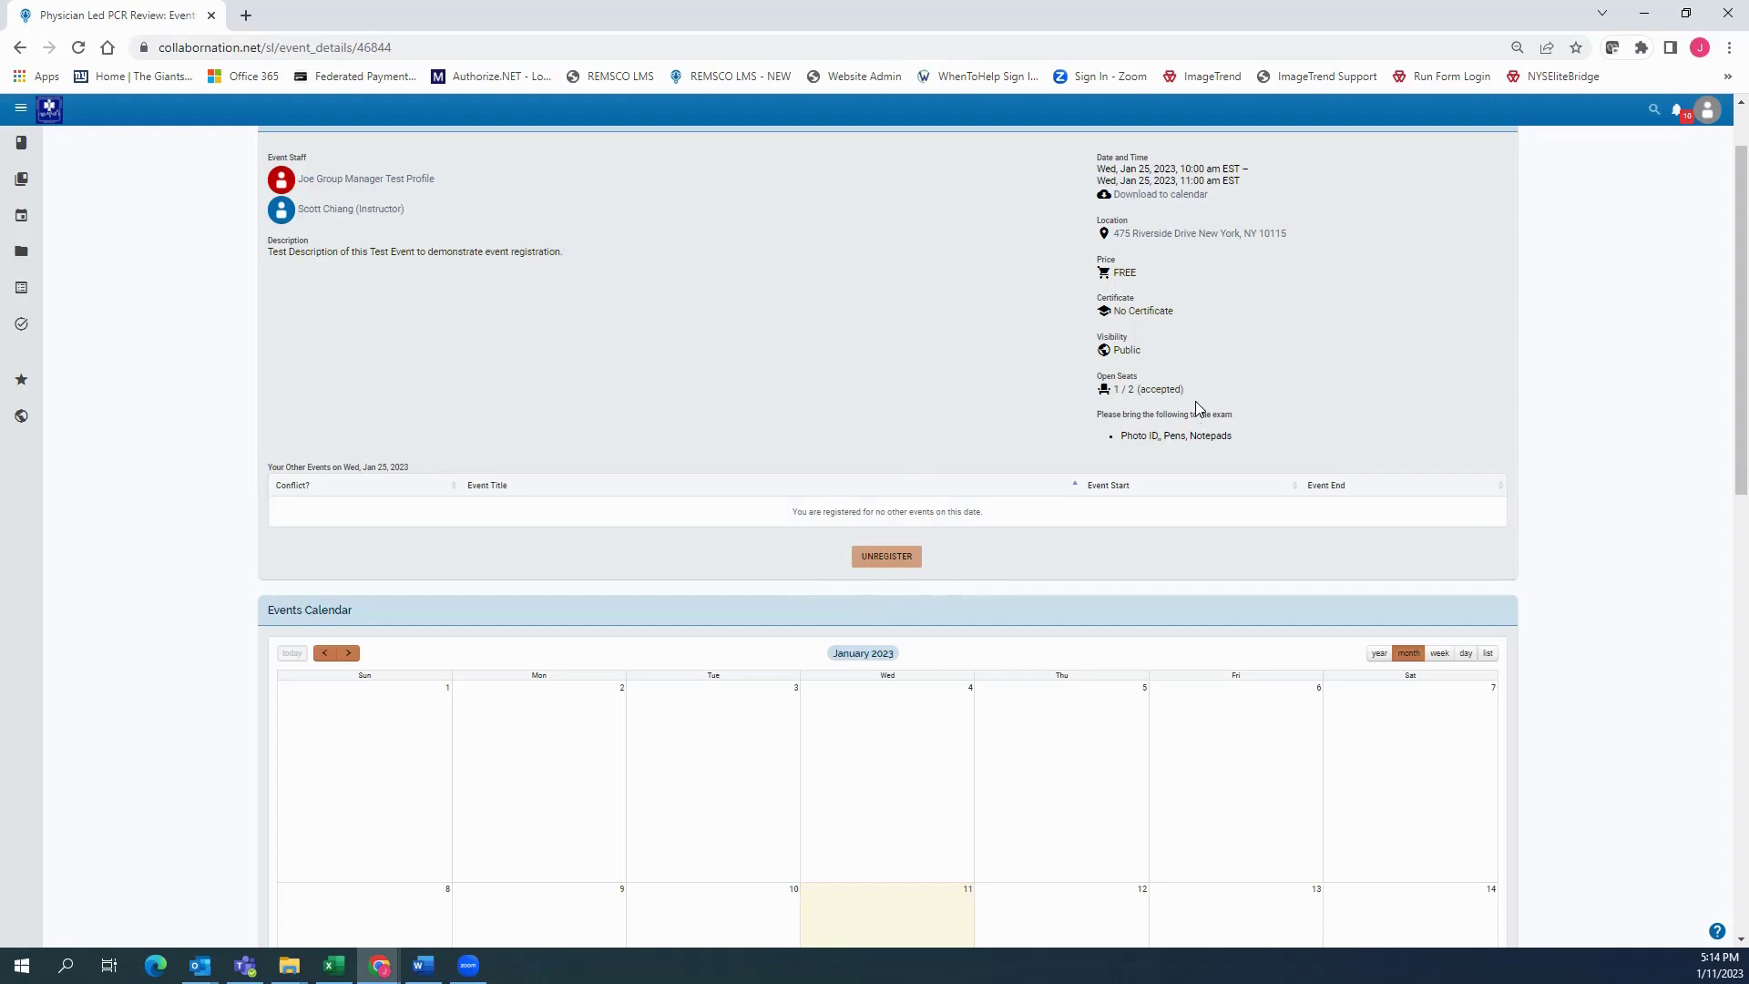
left_click_drag(1195, 392, 1105, 391)
left_click(959, 368)
Download the event's .ics calendar file and open it
left_click(1153, 195)
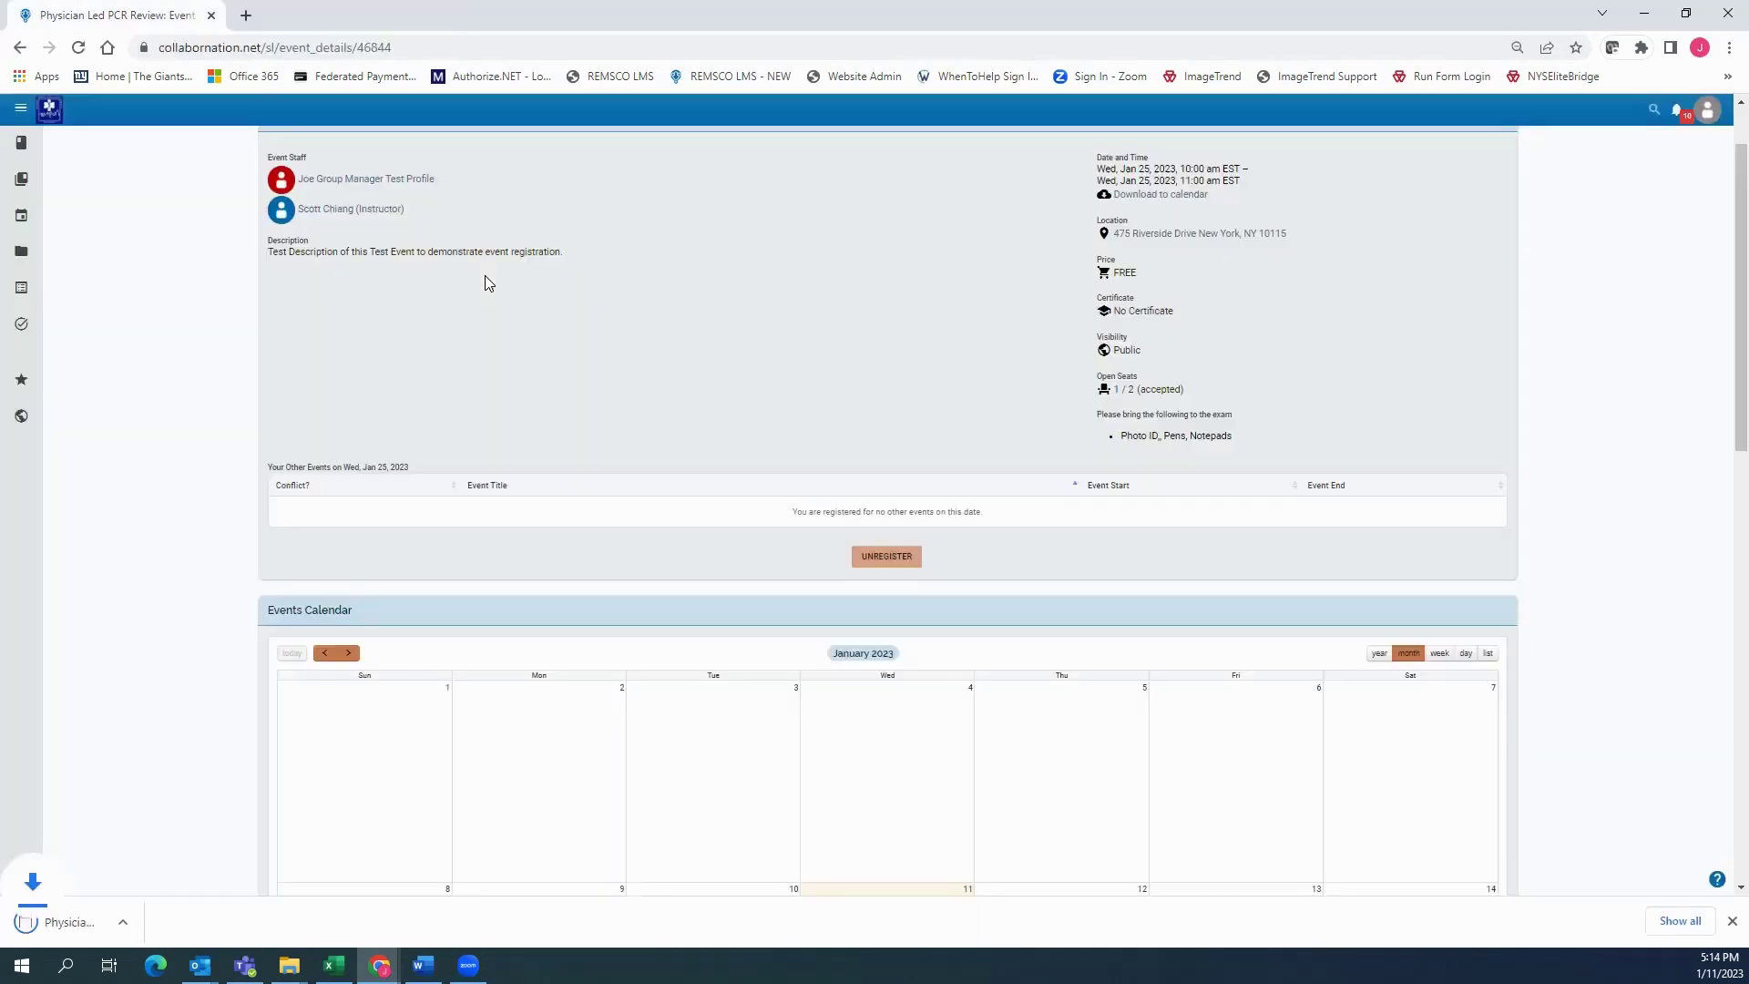
left_click(193, 926)
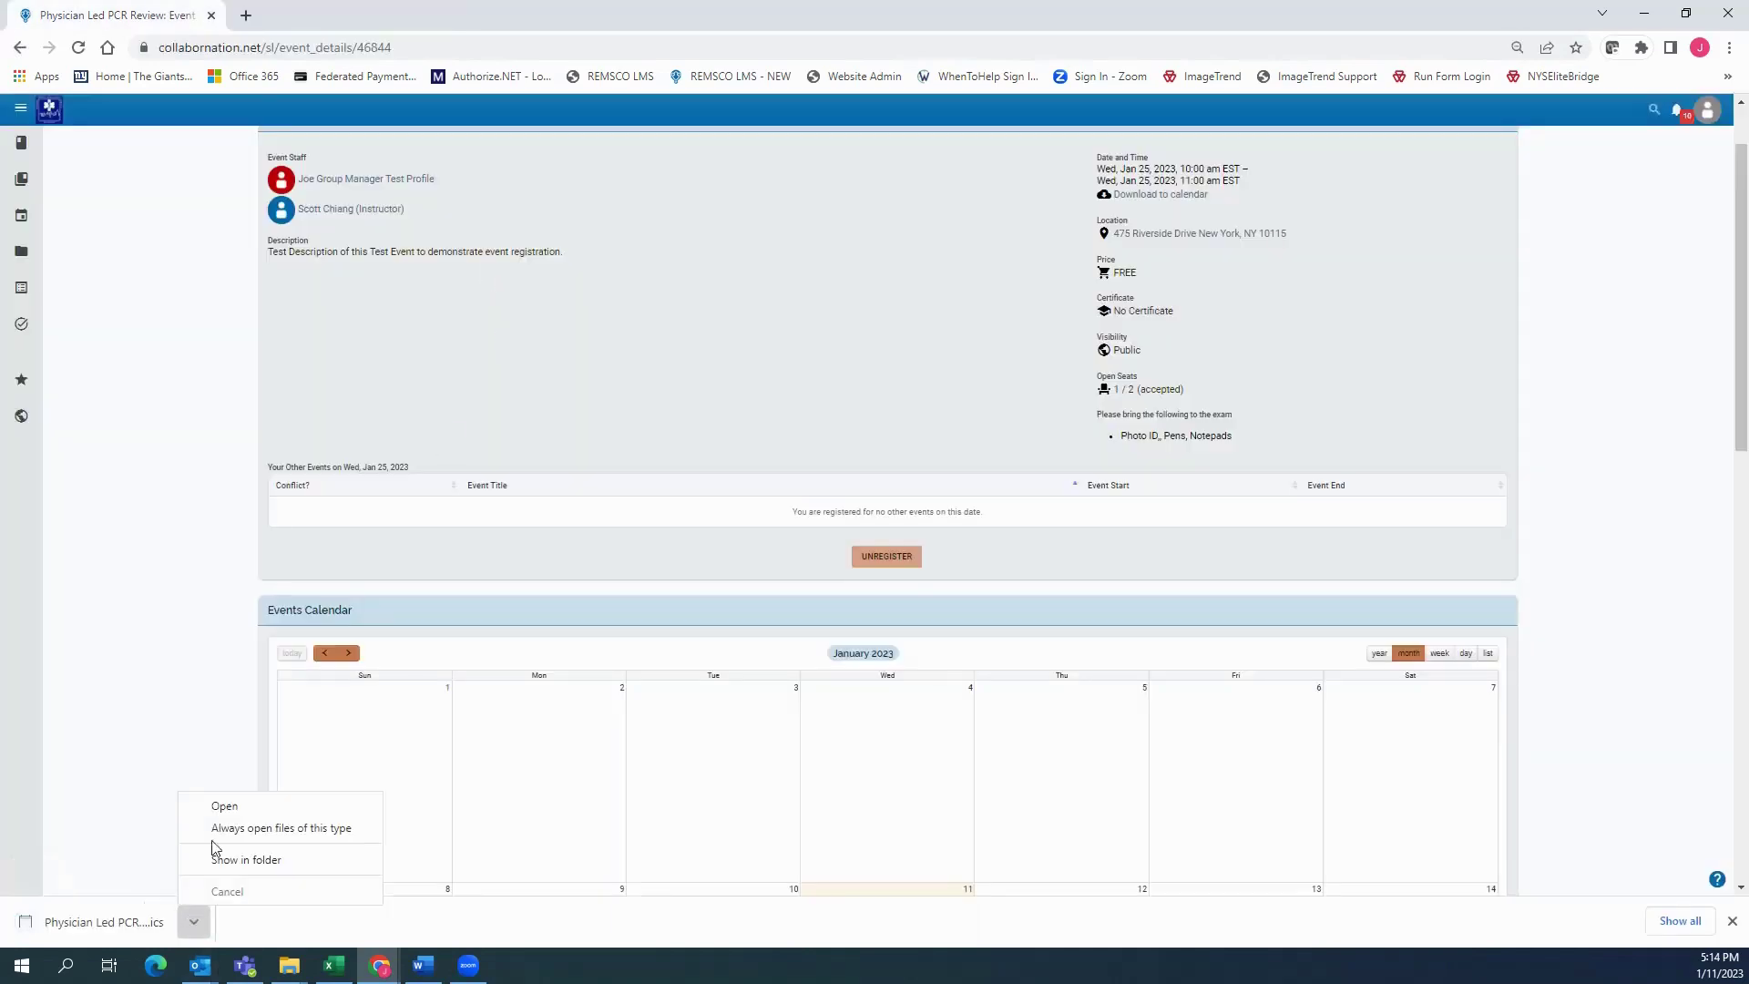
left_click(235, 808)
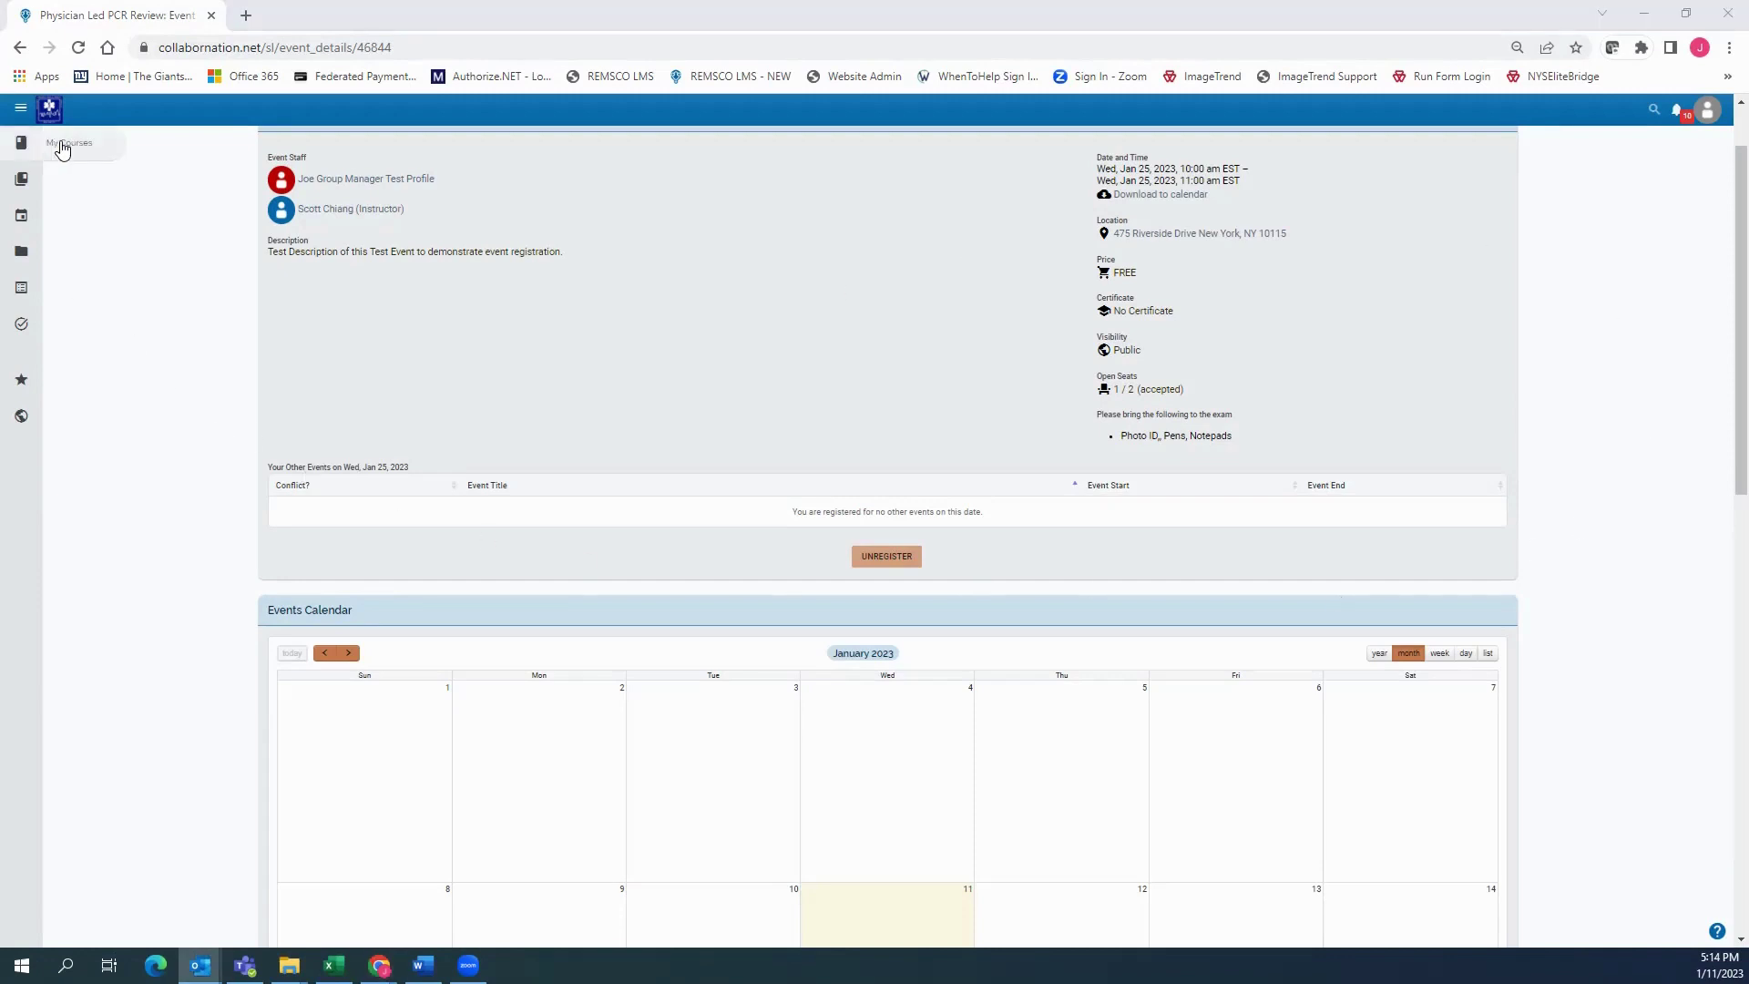
From My Courses, open the Physician Led PCR Review event page showing 1 / 2 open seats
left_click(50, 150)
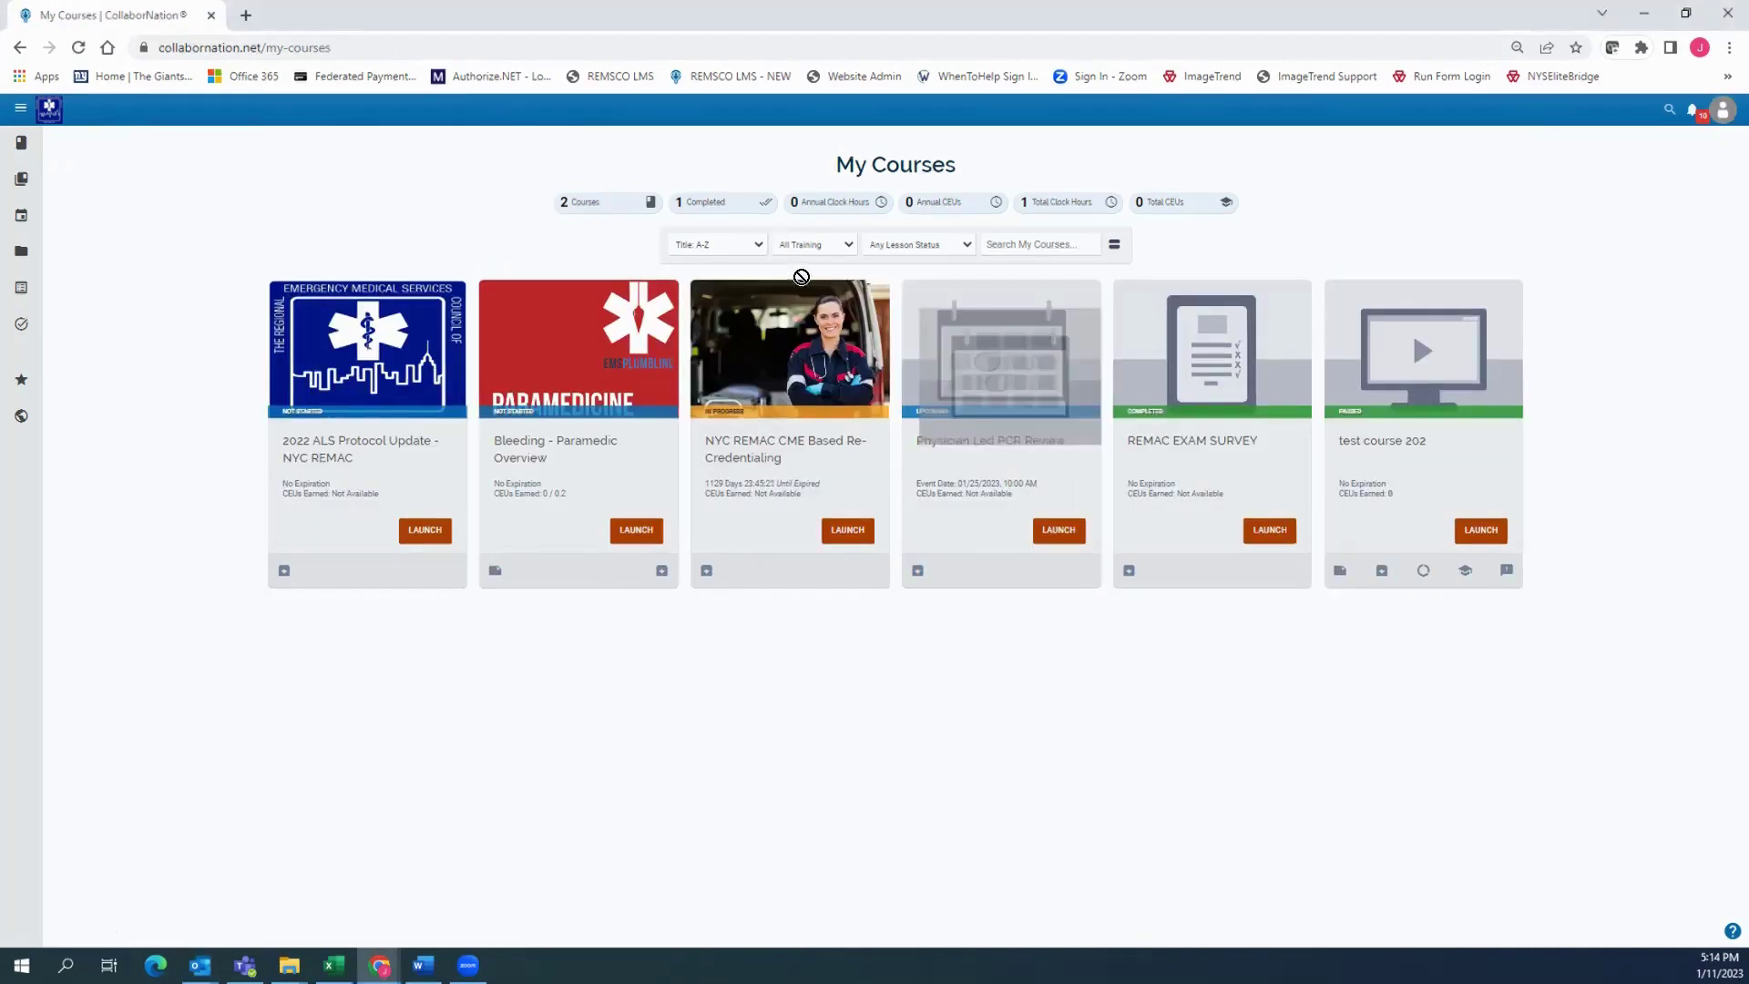
left_click_drag(1067, 441, 911, 441)
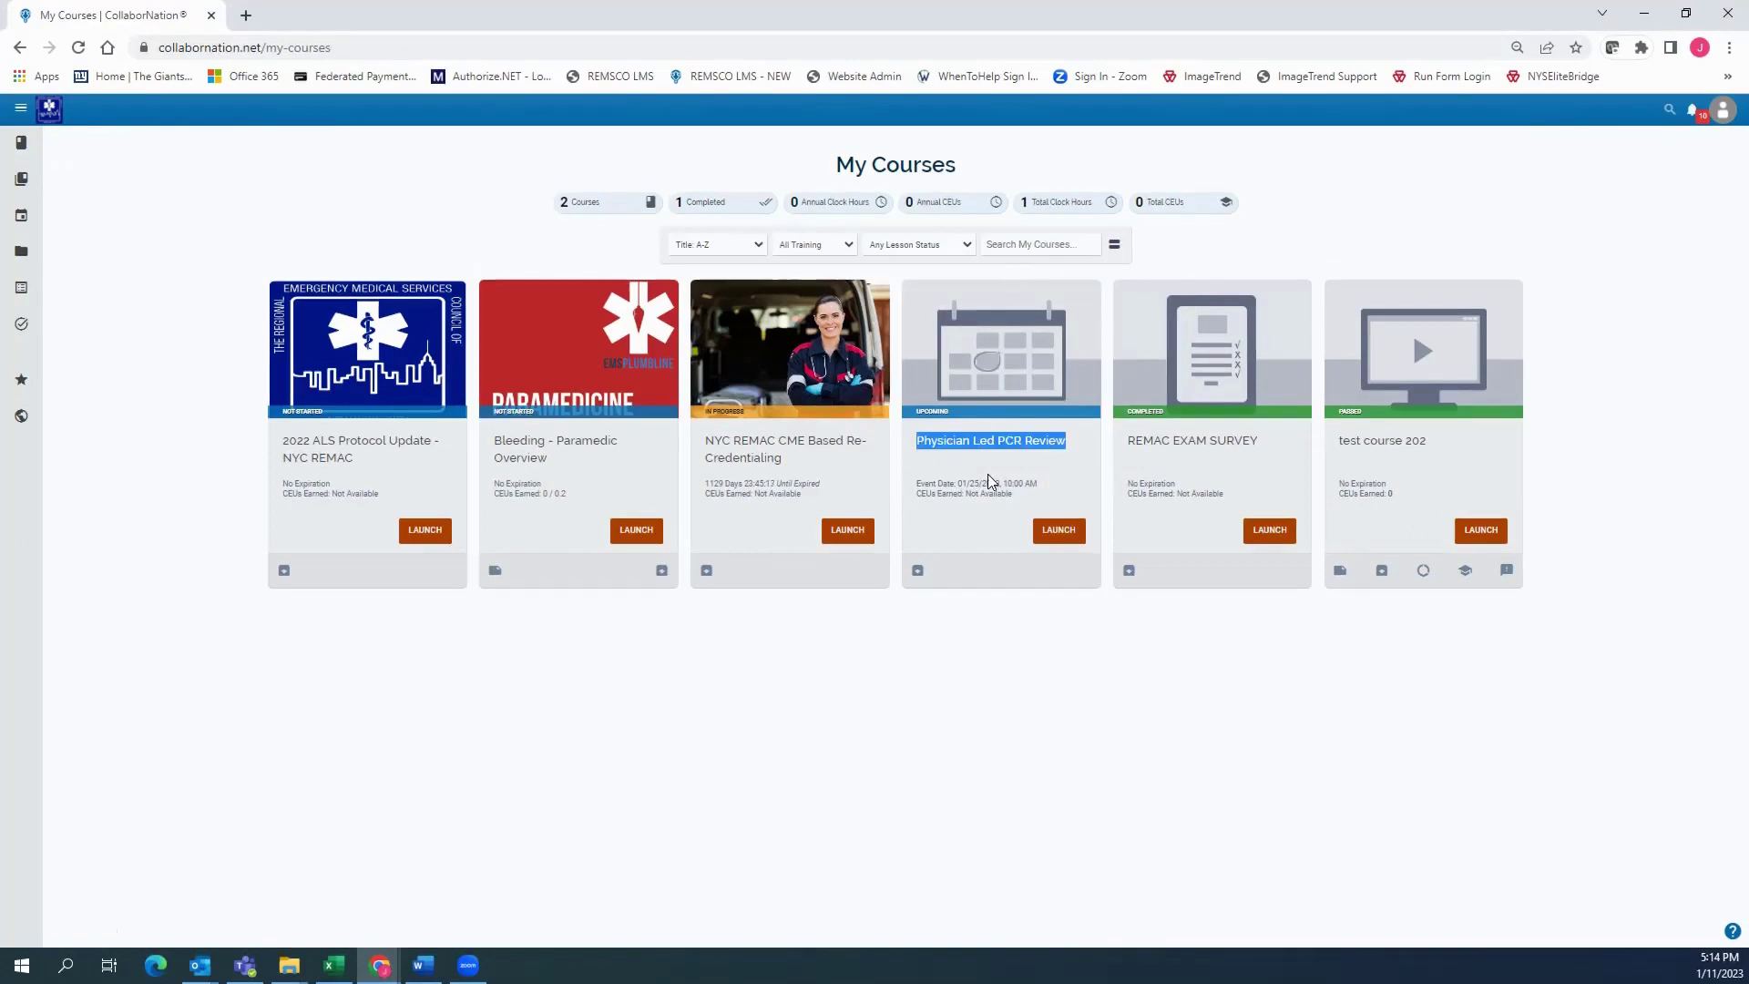
left_click(995, 530)
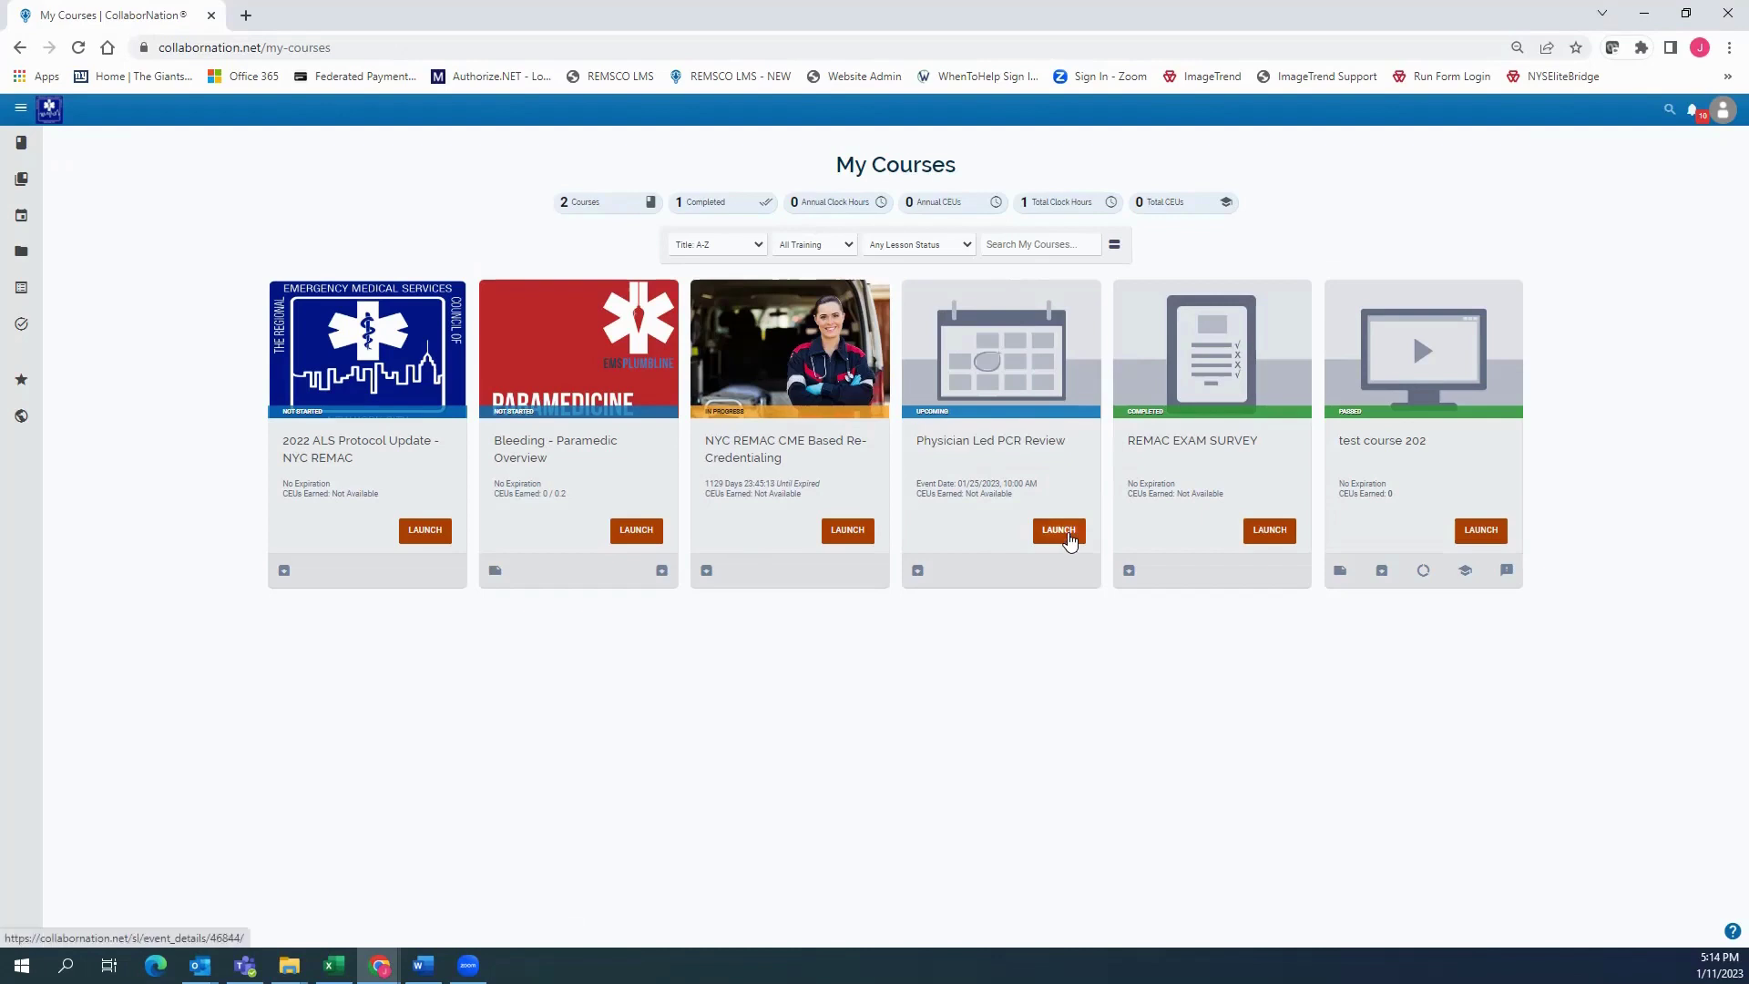
left_click(1060, 534)
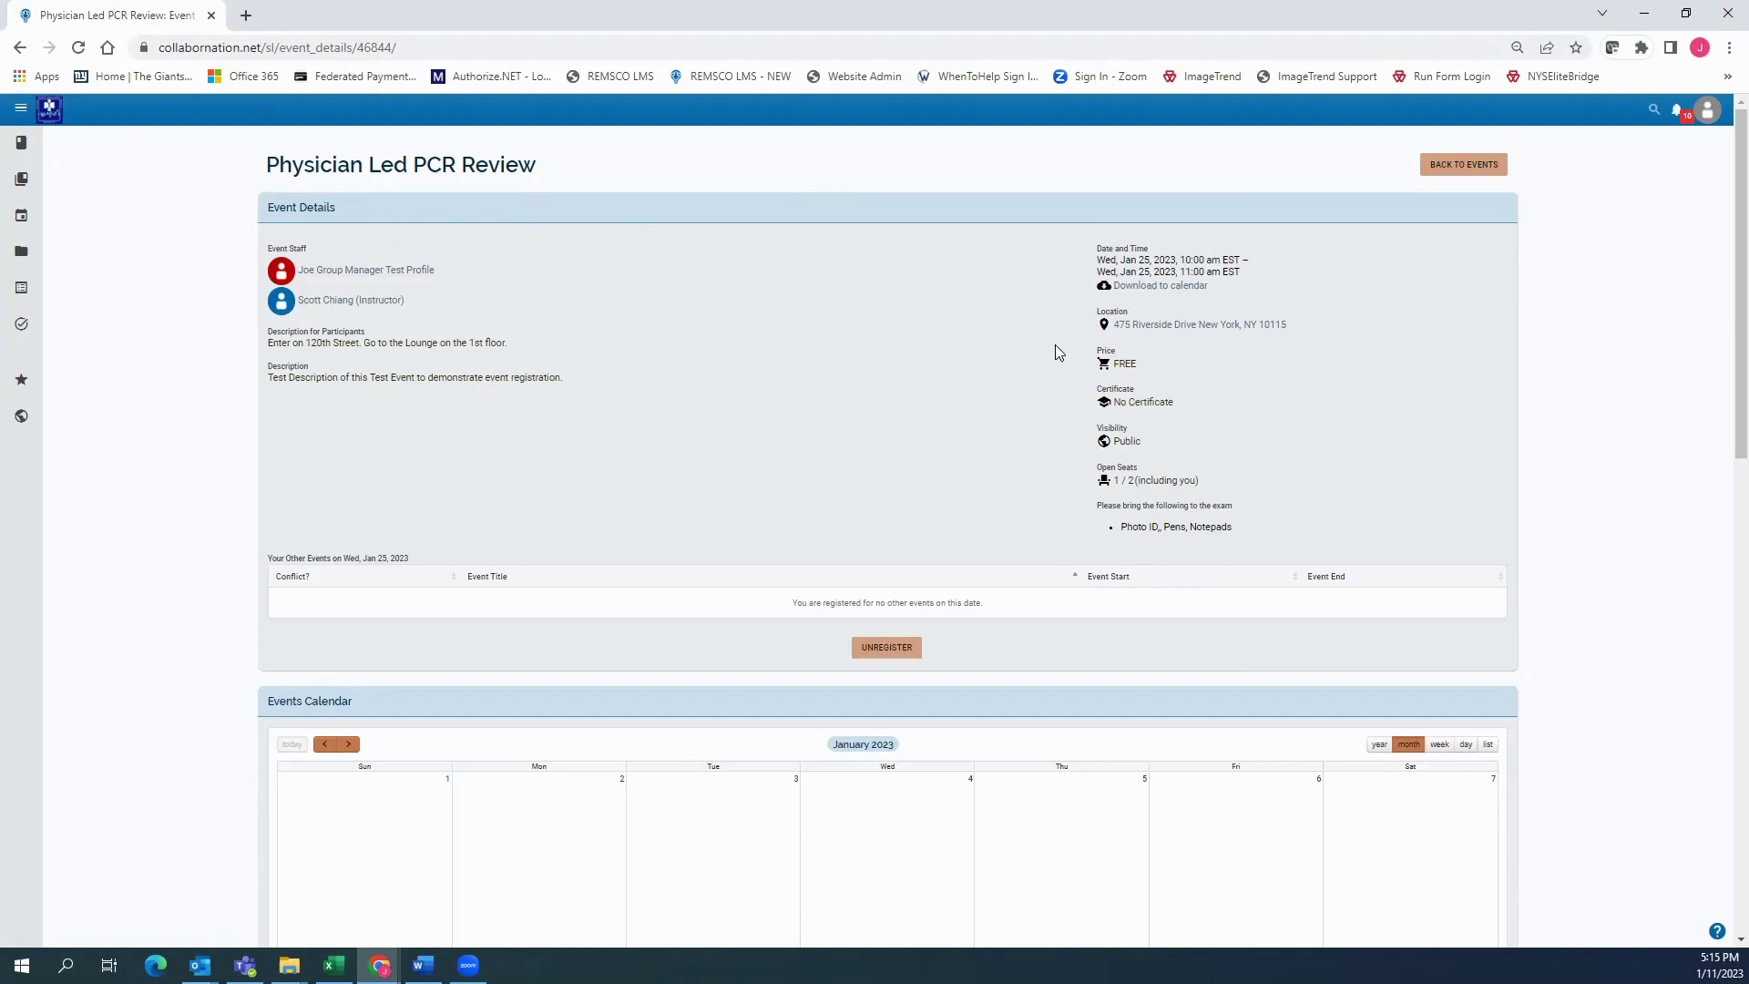
scroll(893, 443, "down", 2)
scroll(593, 469, "up", 2)
key("alt+Tab")
key("alt+Tab")
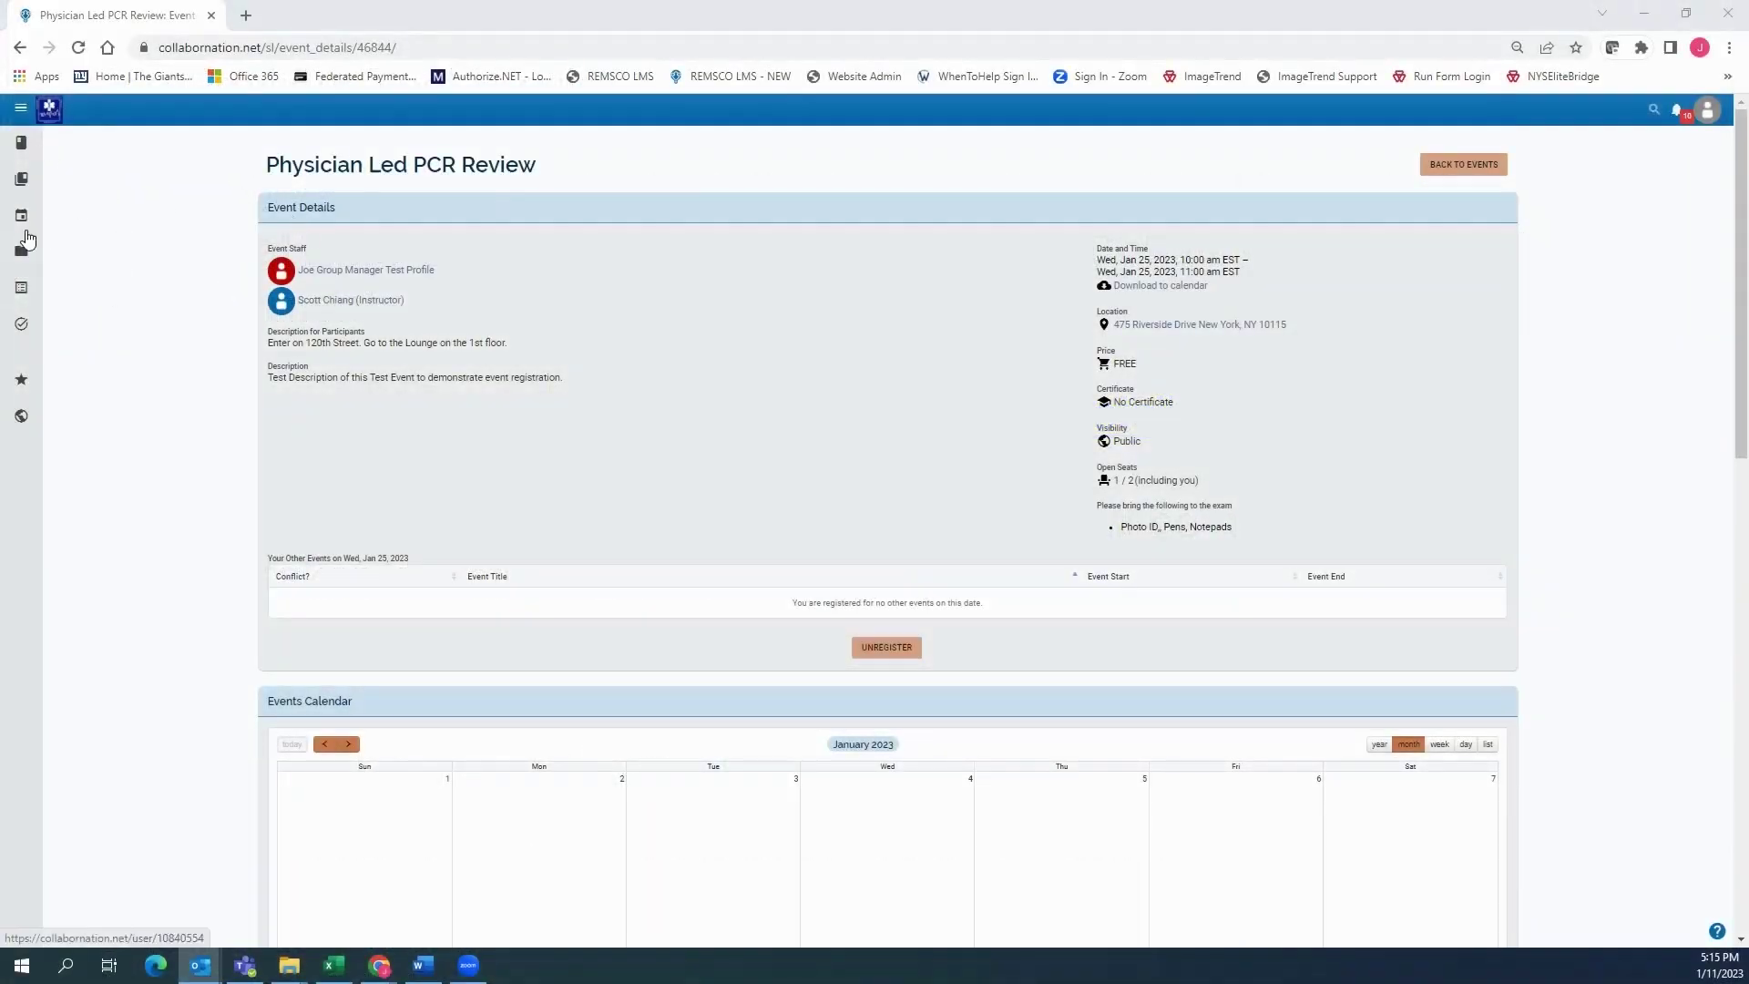
Go through Resources and Additional Training to display the learner's transcript
left_click(66, 254)
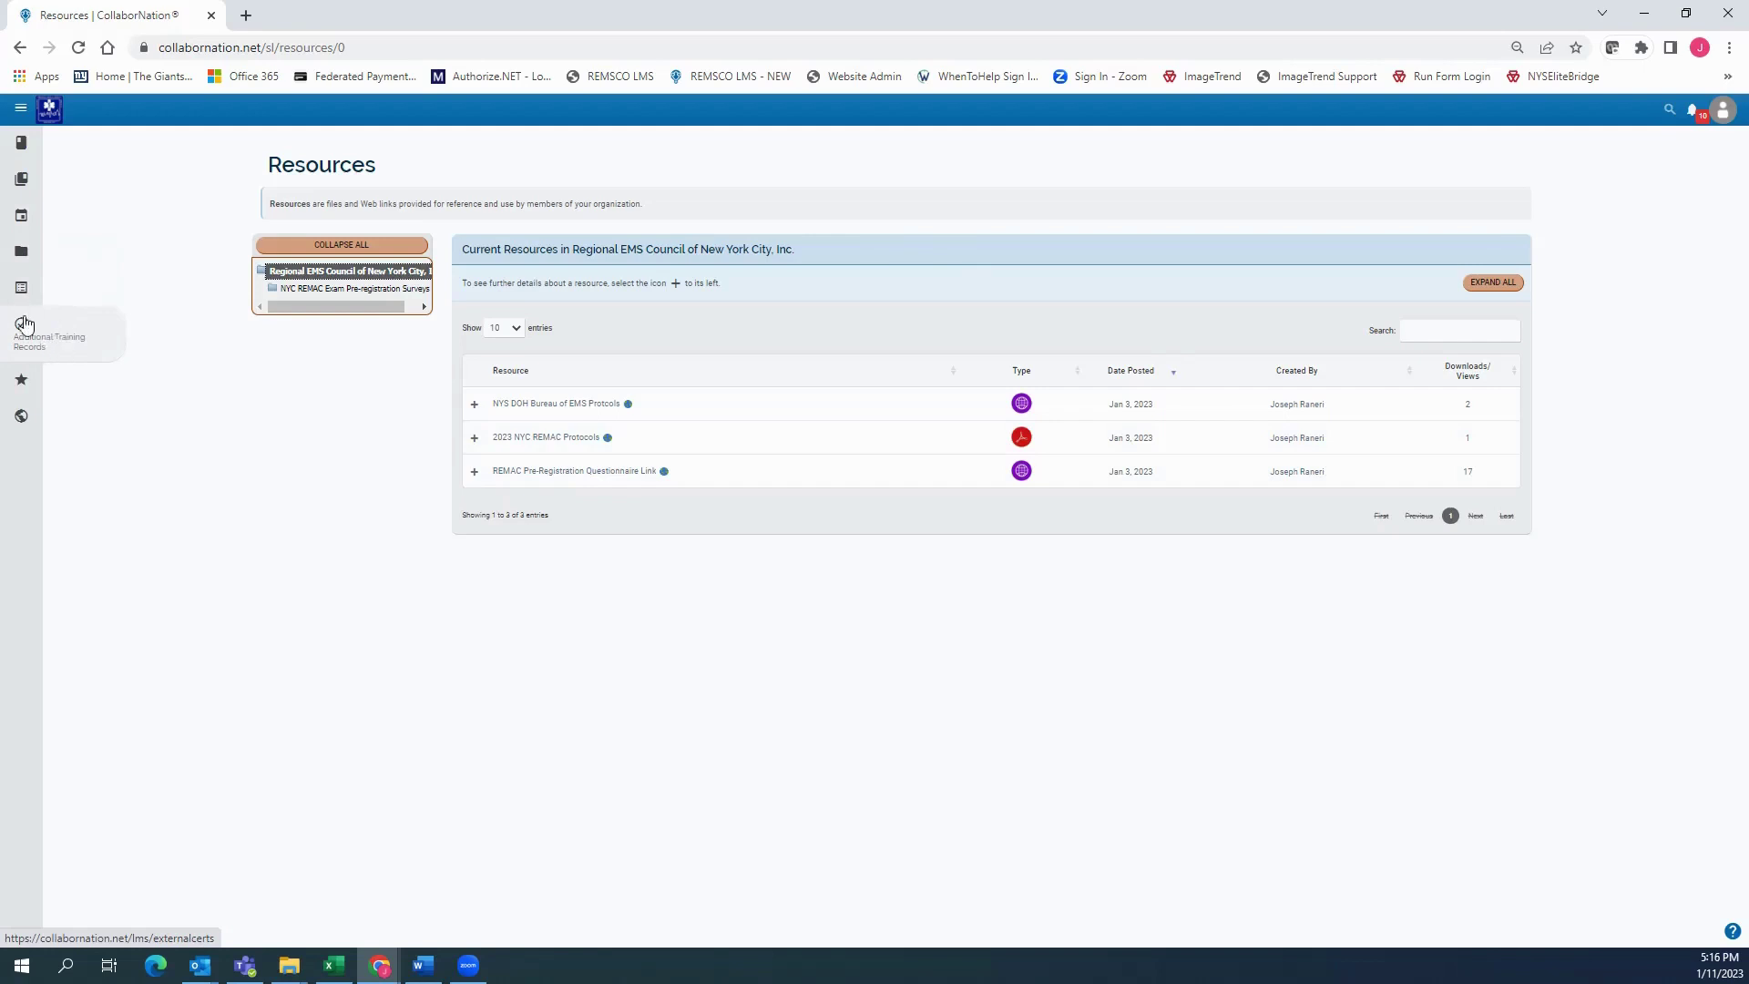
left_click(40, 329)
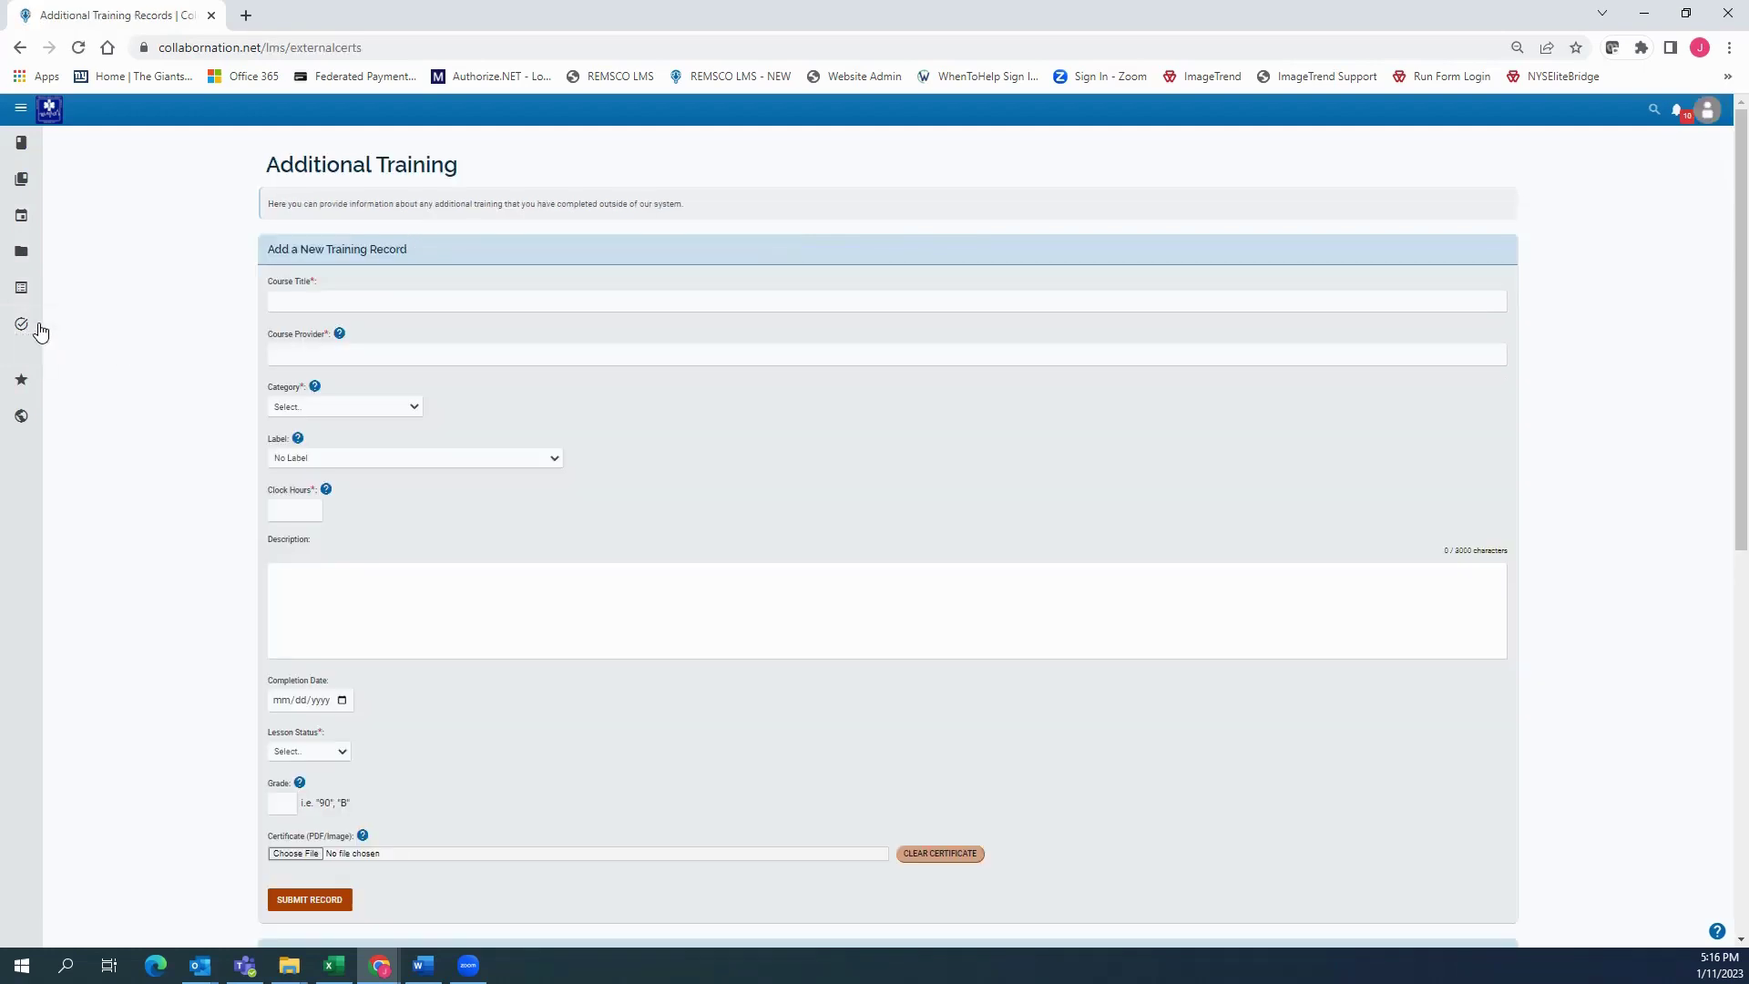
left_click(53, 387)
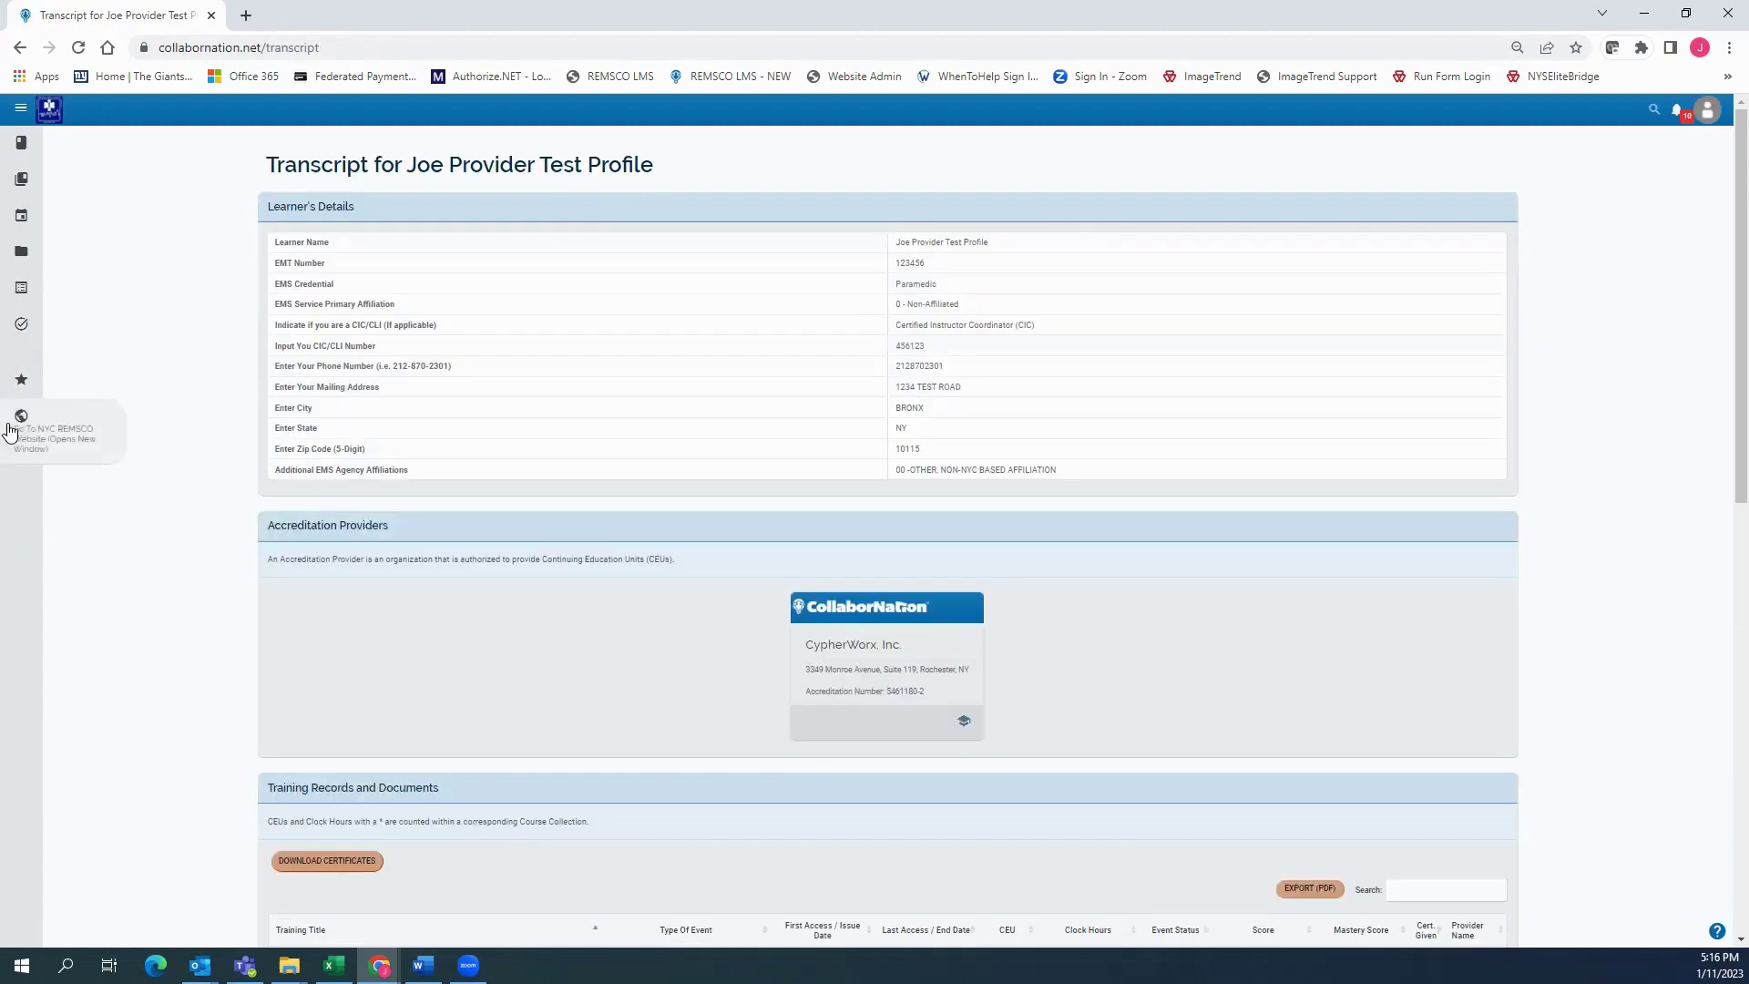
Open the NYC REMSCO website in a new tab, then return to the transcript tab
left_click(30, 444)
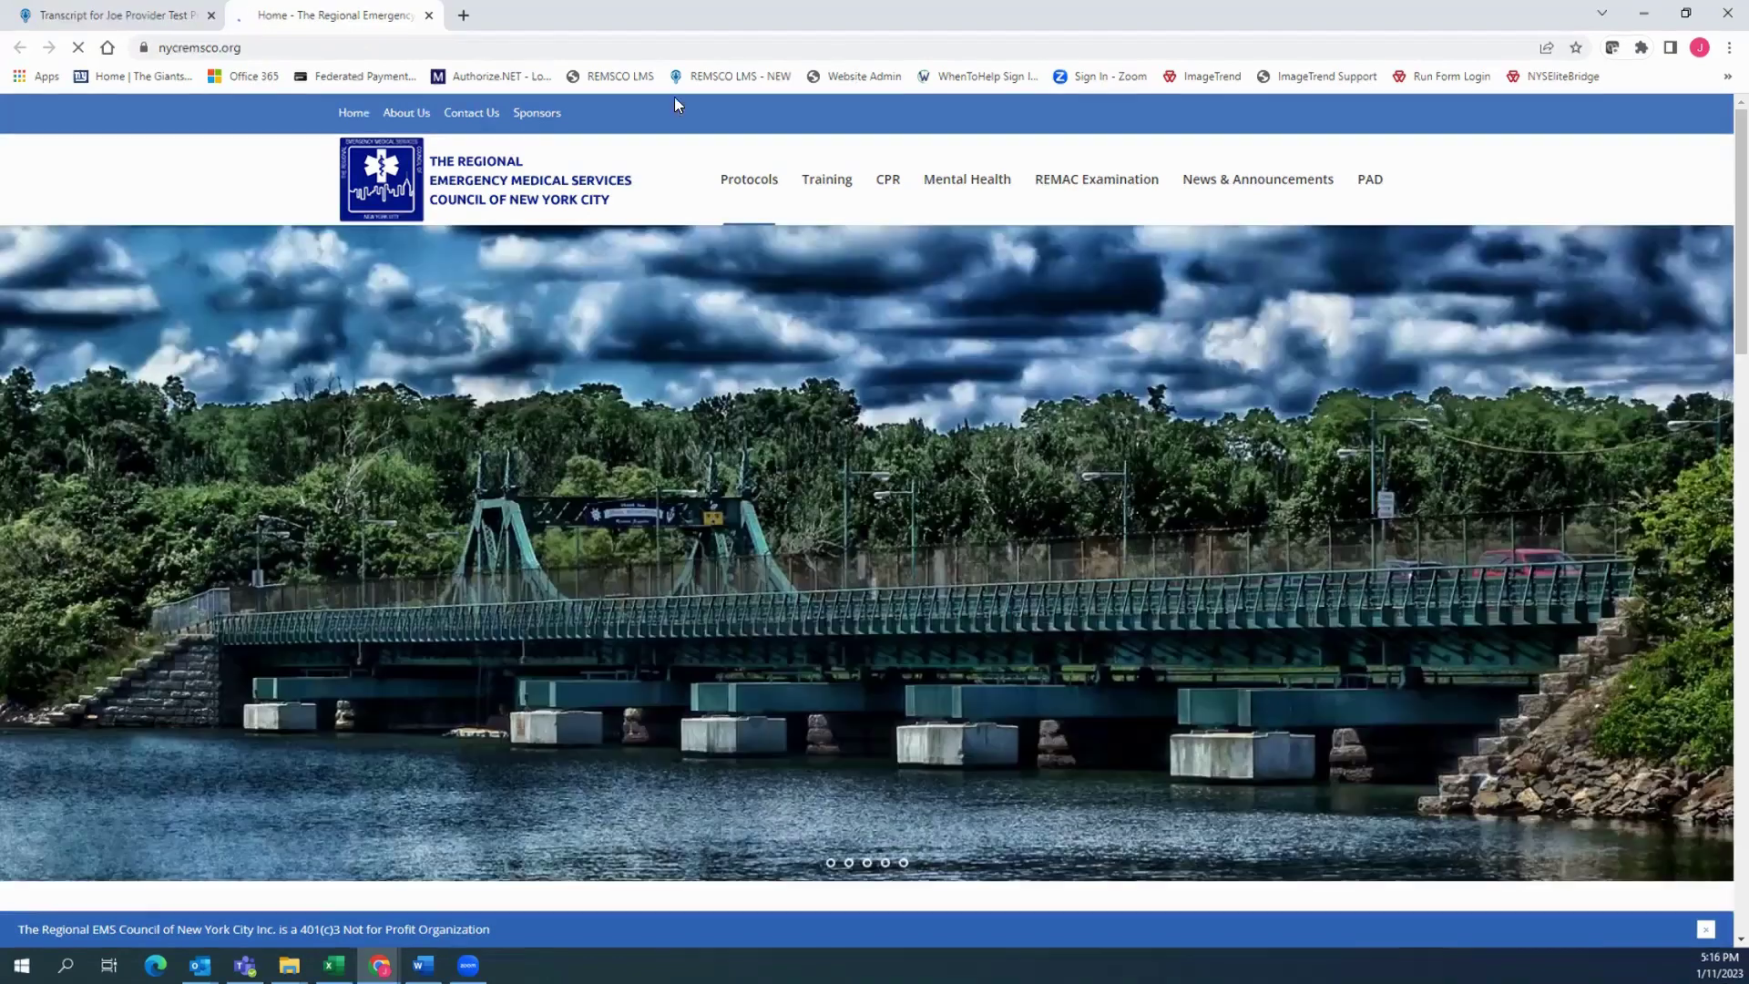
left_click(108, 13)
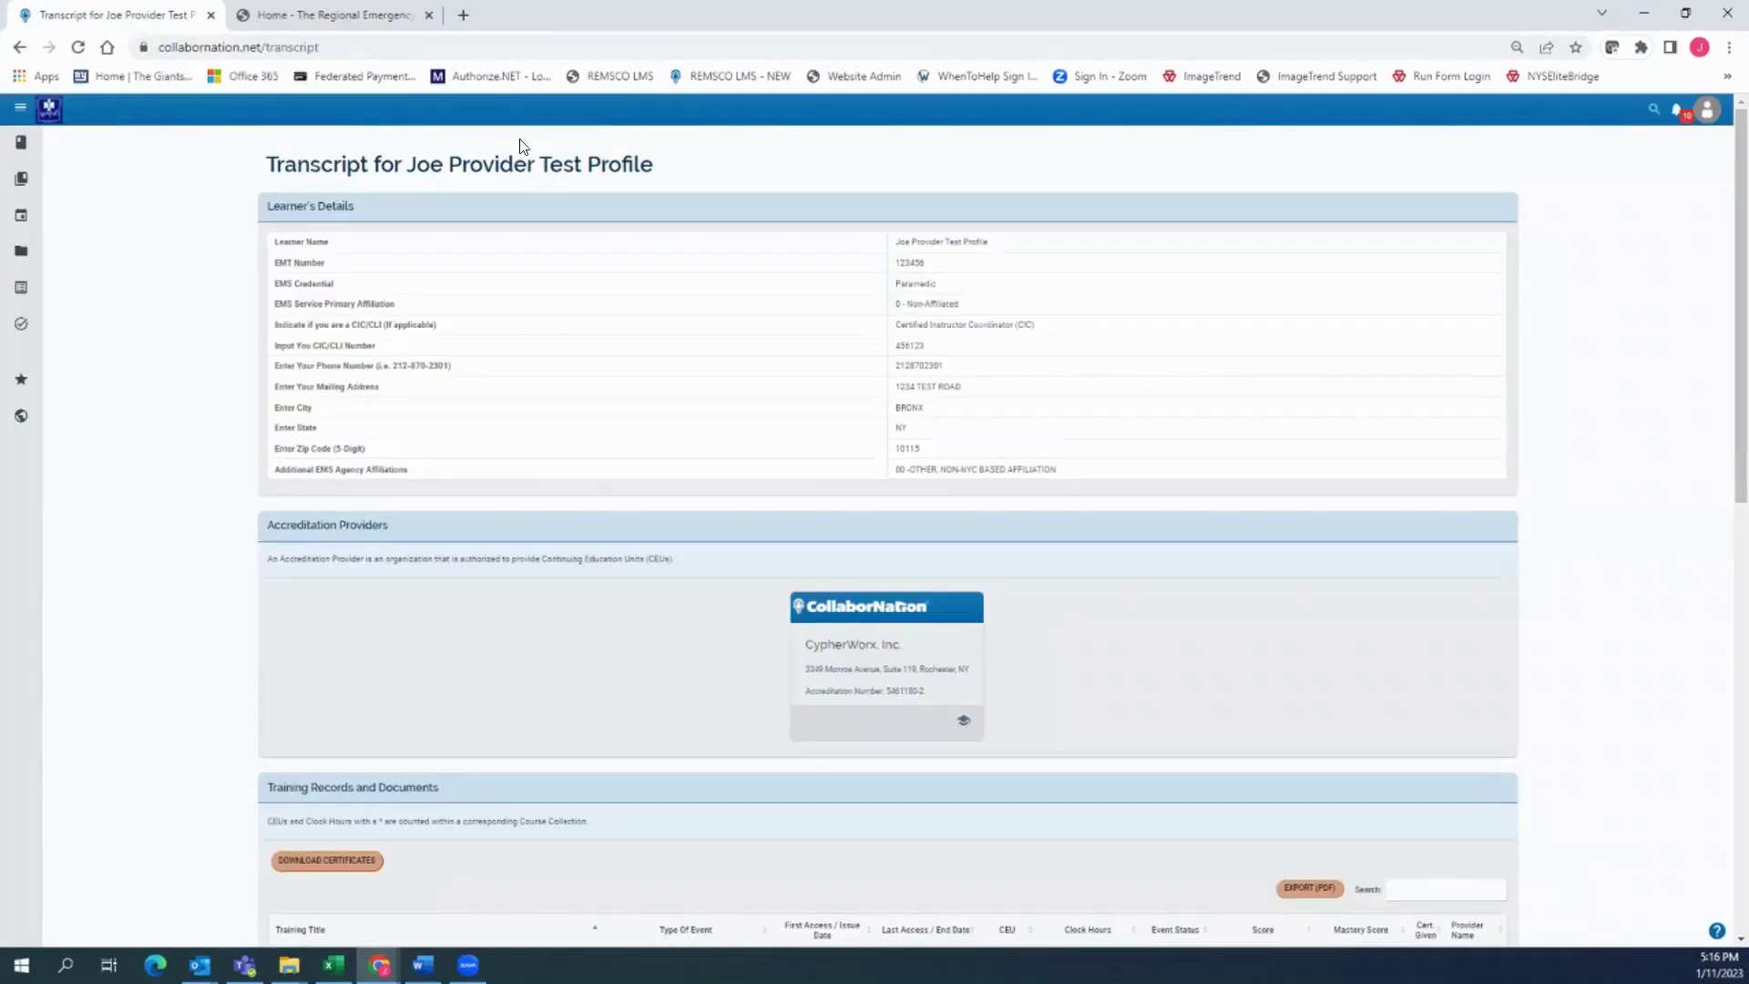
left_click(19, 107)
View the test course 202 completion certificate, close it, and launch test course 202
left_click(68, 142)
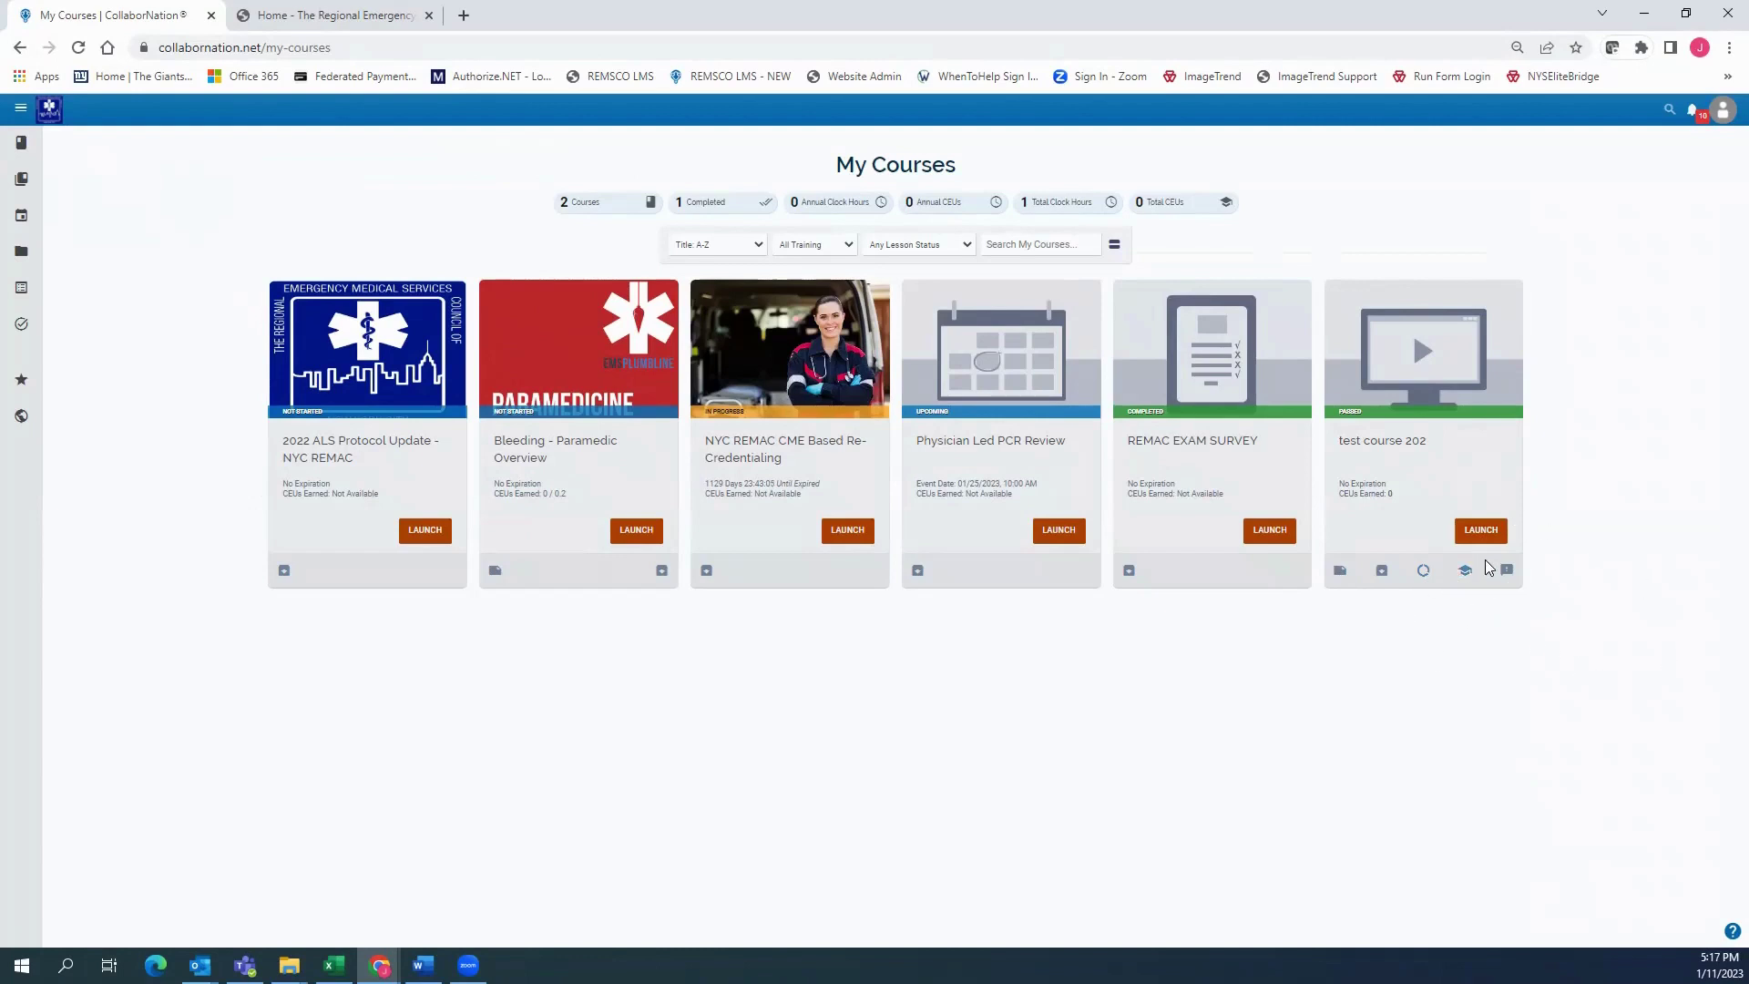
left_click(1466, 574)
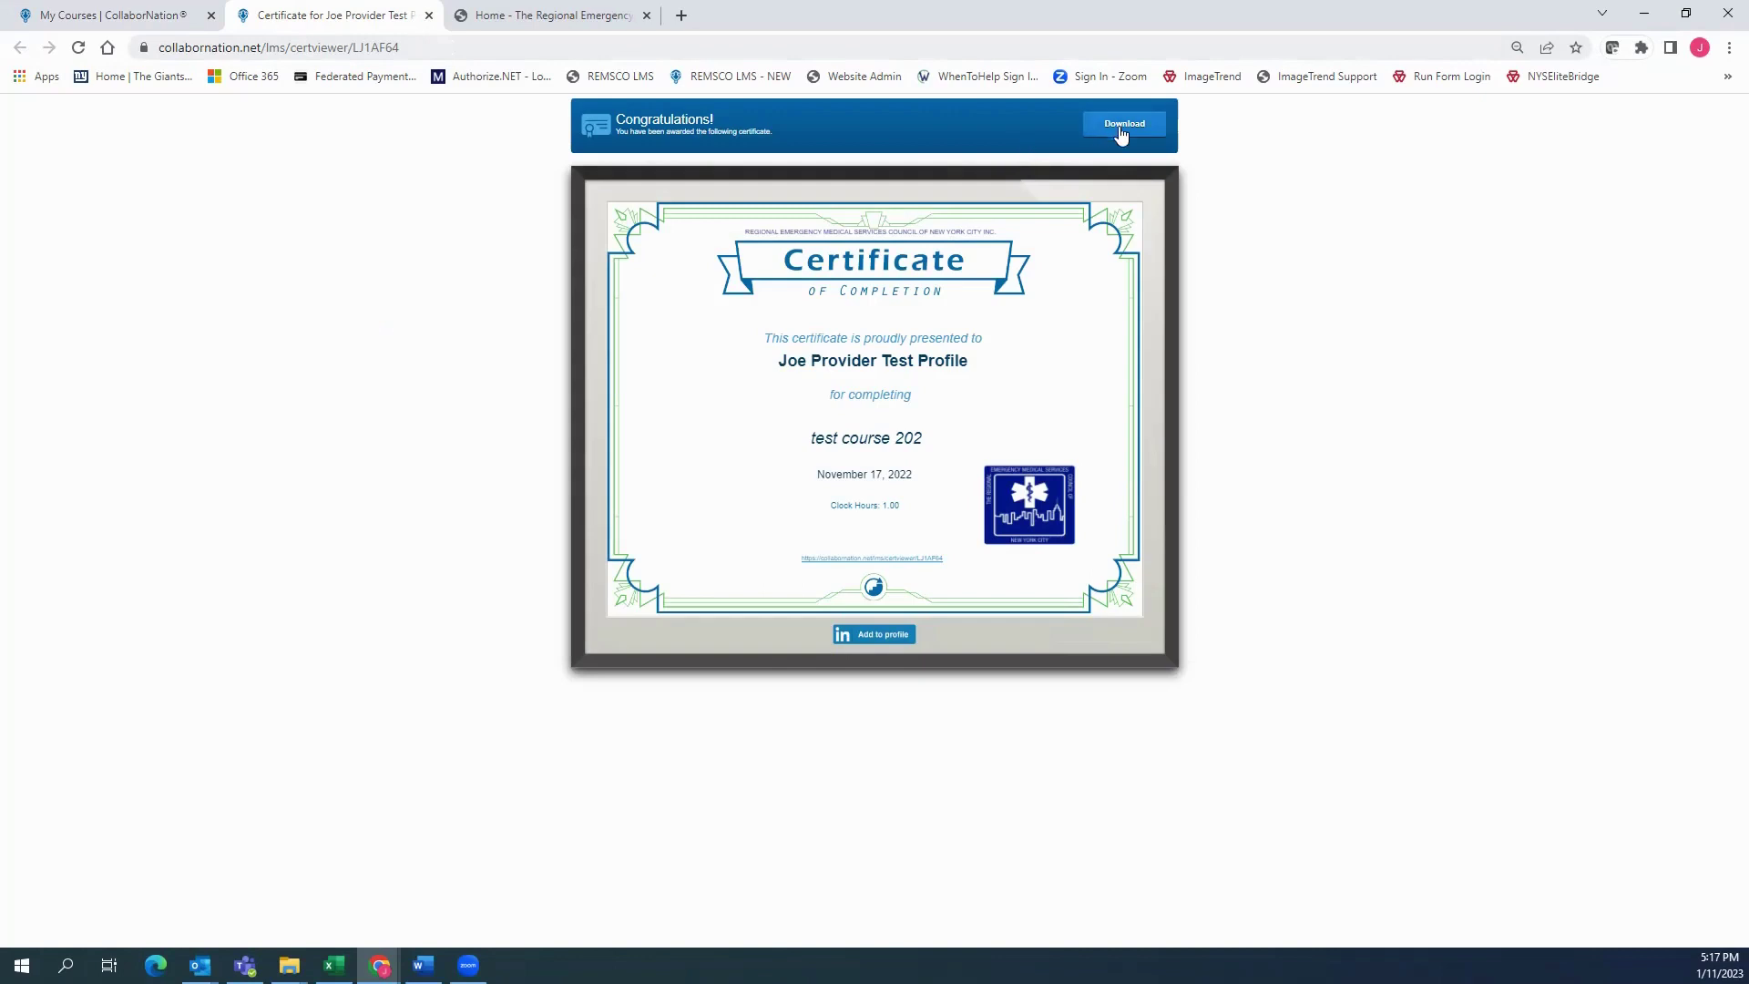
left_click(429, 15)
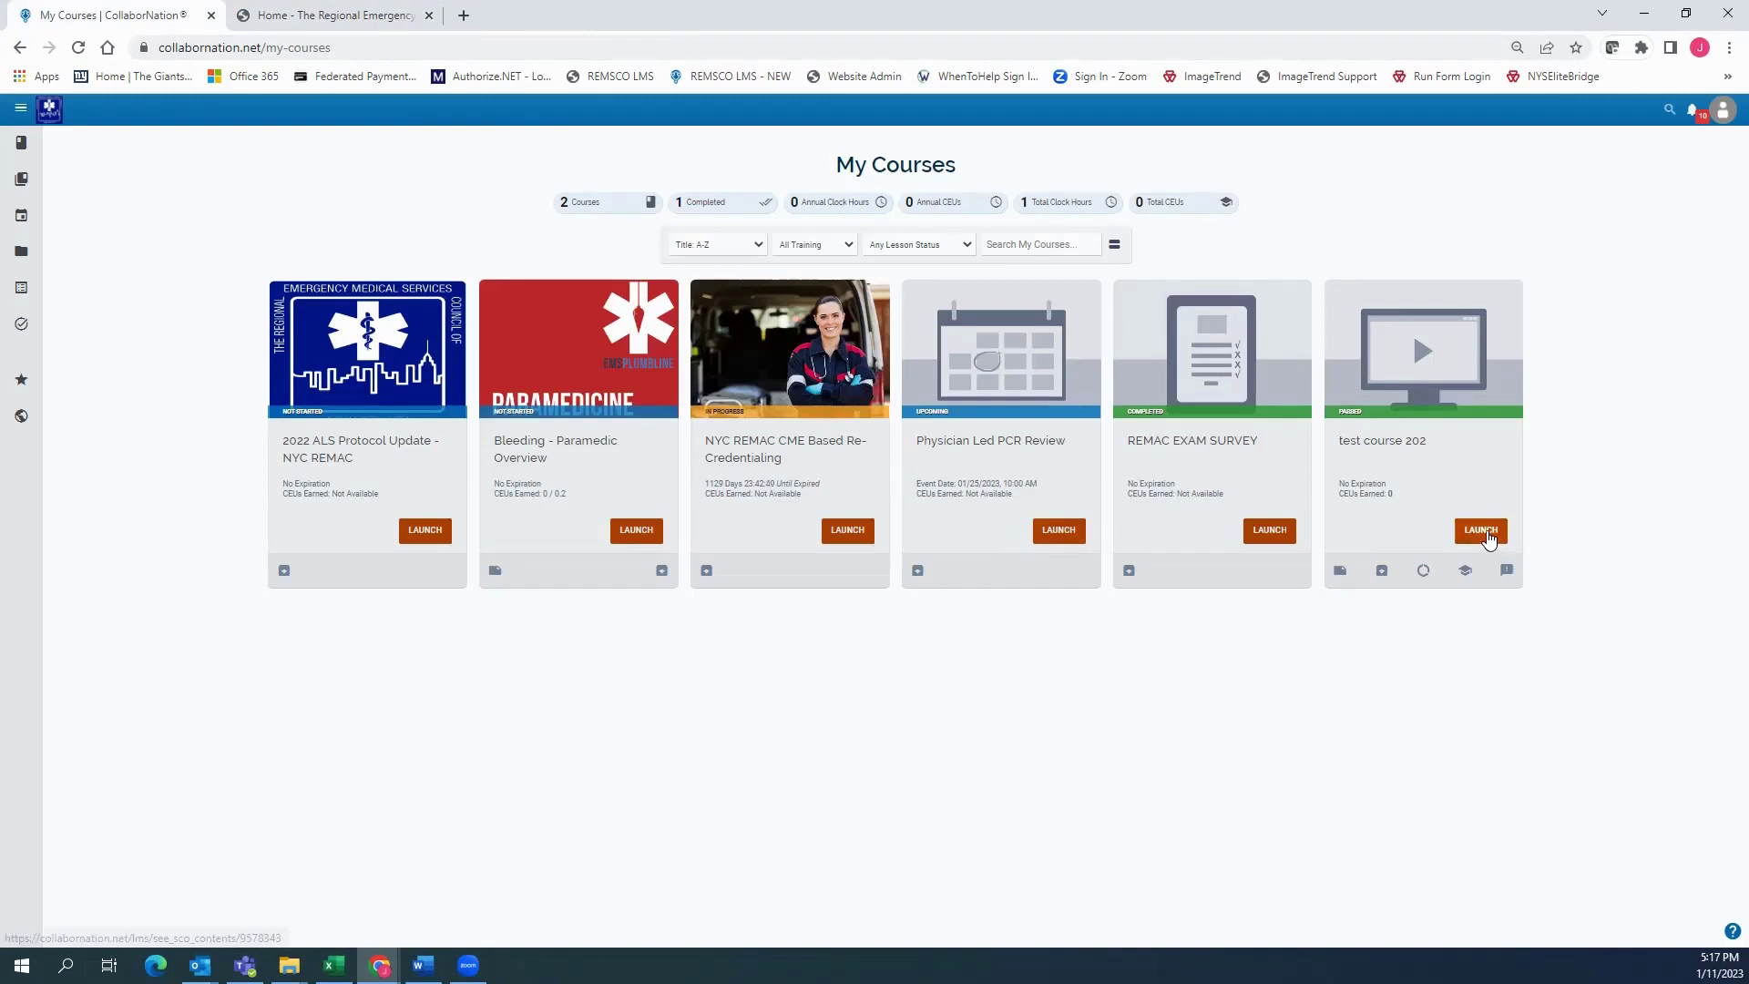
left_click(1487, 539)
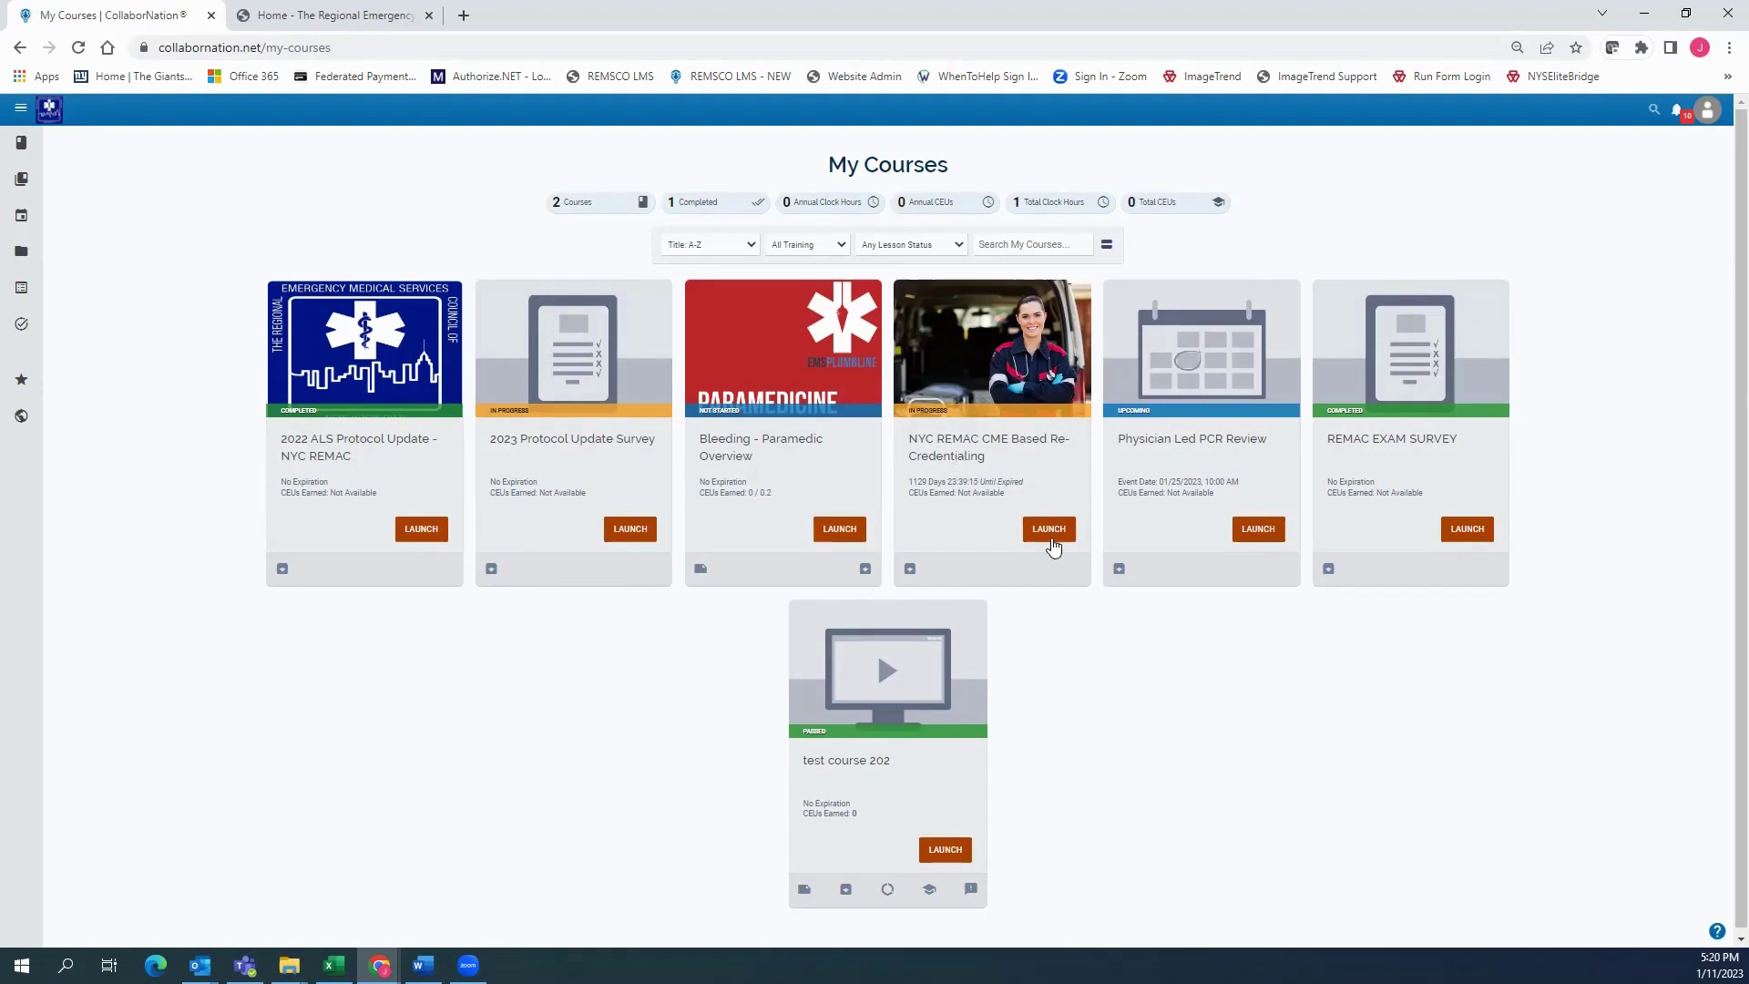
Open the NYC REMAC CME Based Re-Credentialing learning path and check its Step 1 section
left_click_drag(908, 438, 1026, 466)
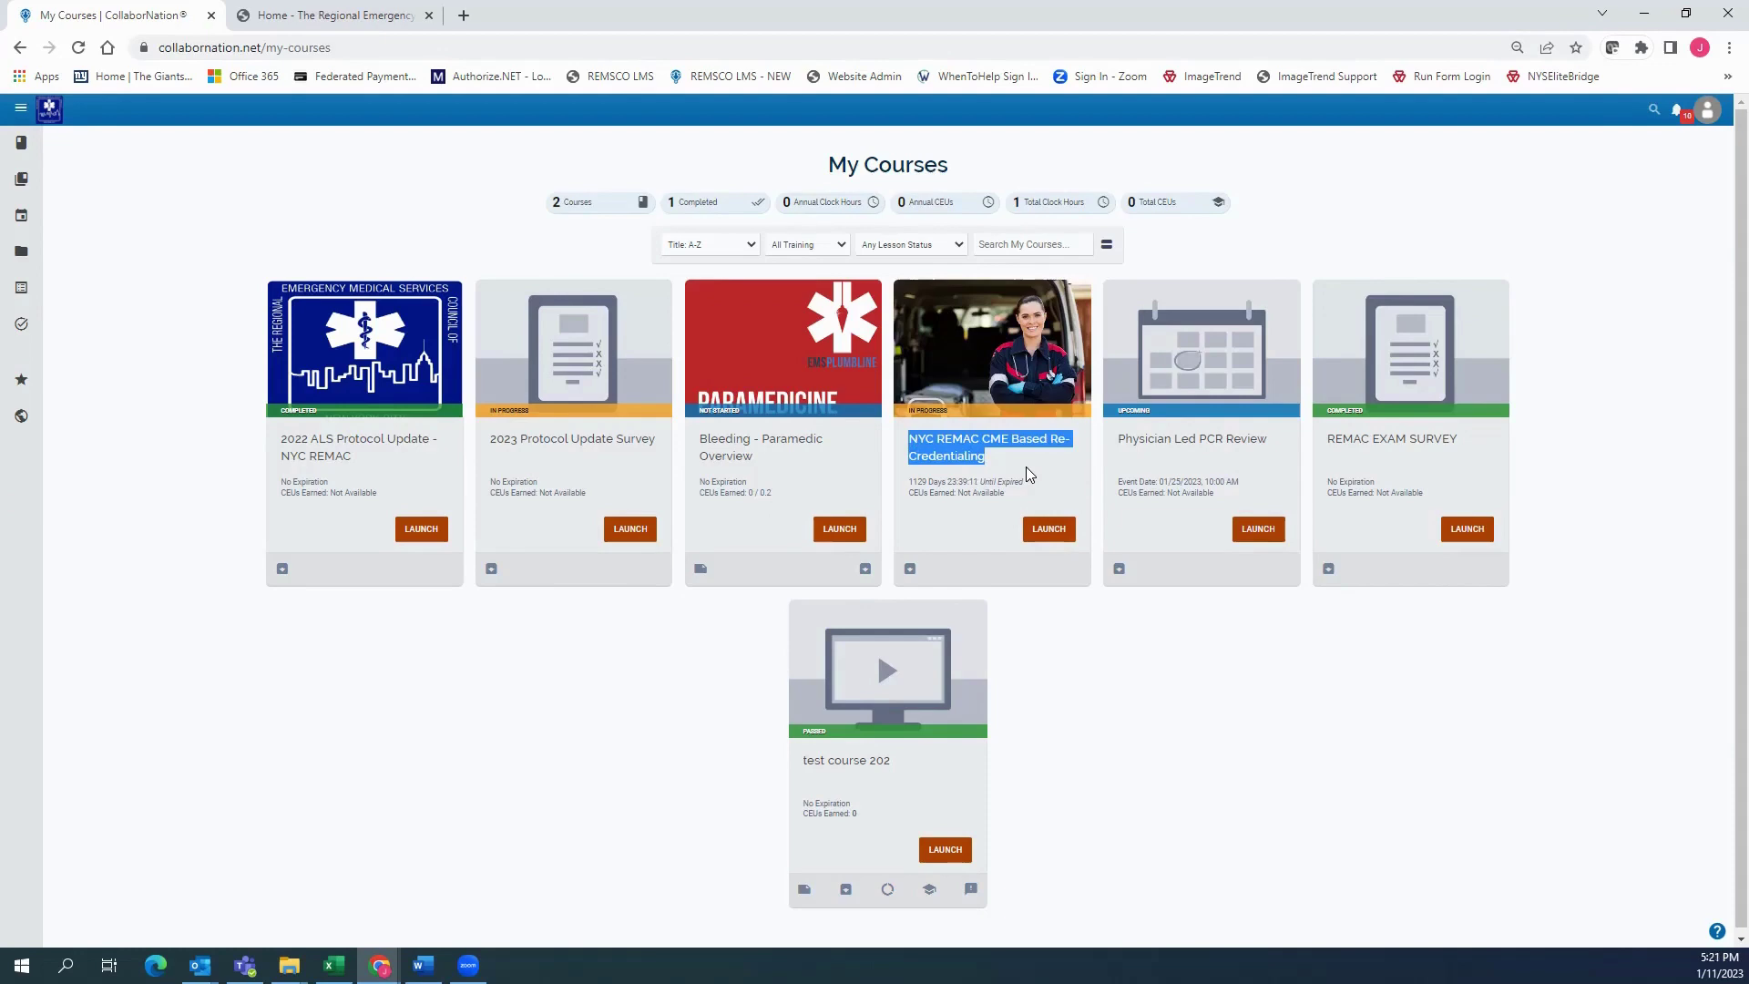
left_click(1050, 539)
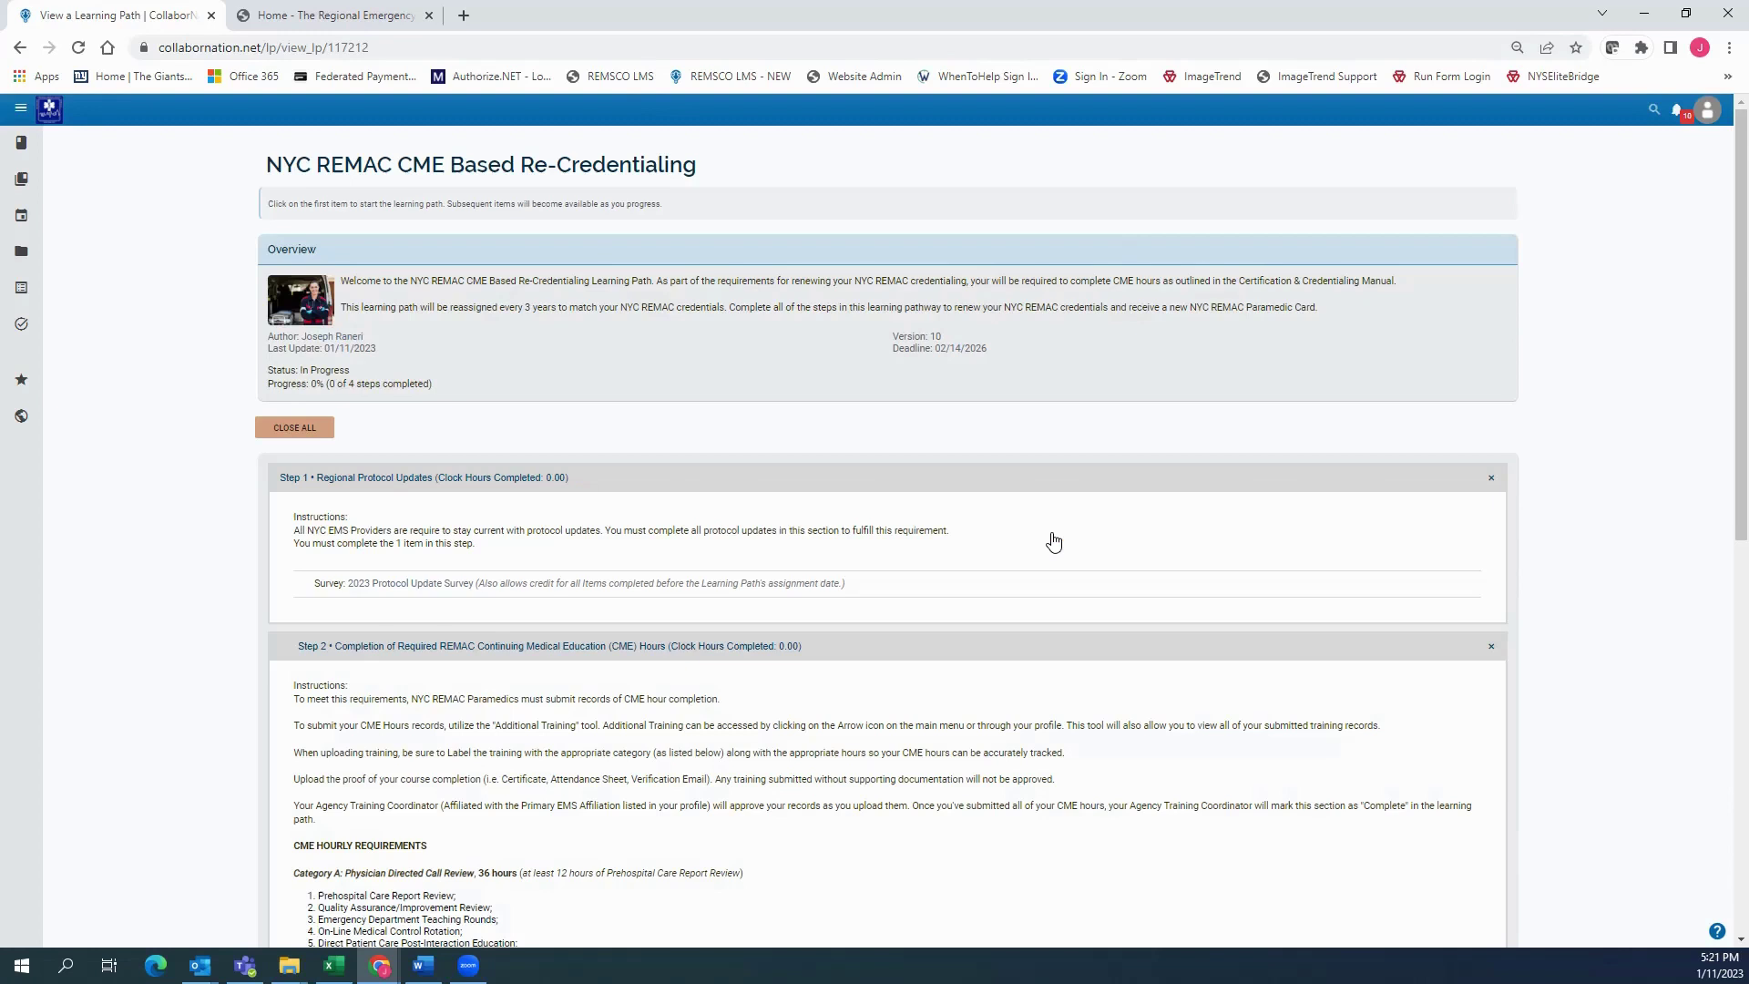
scroll(415, 272, "down", 3)
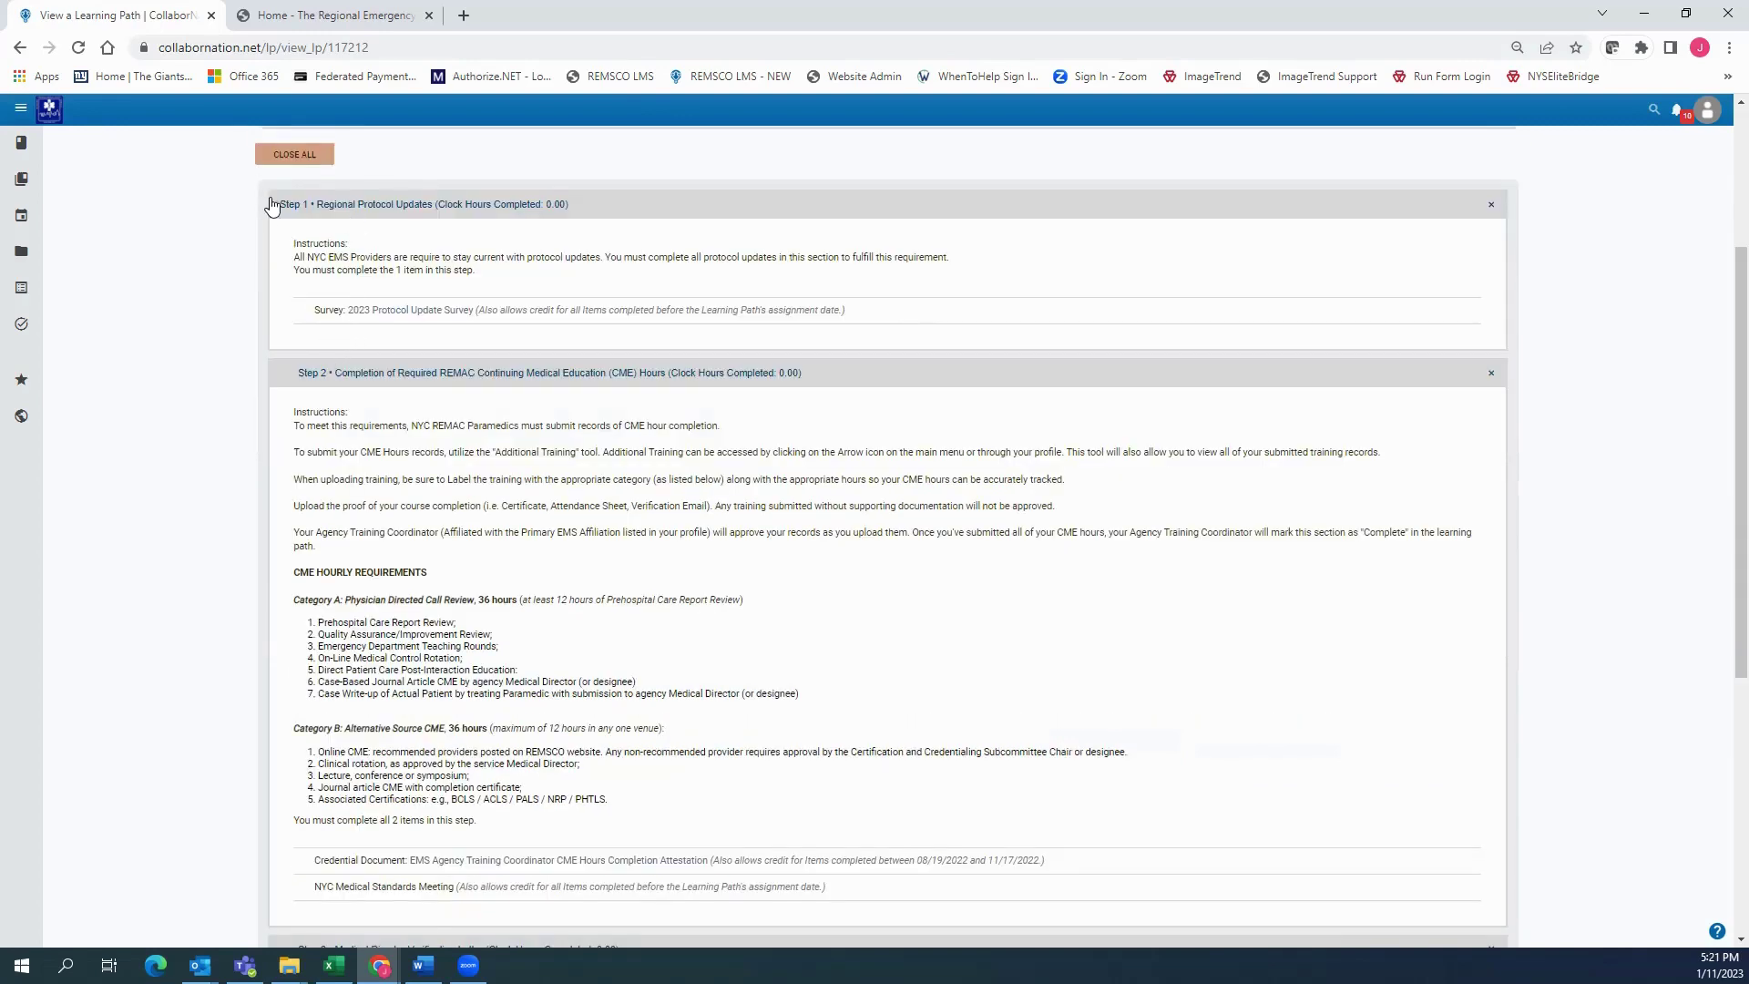
left_click(560, 208)
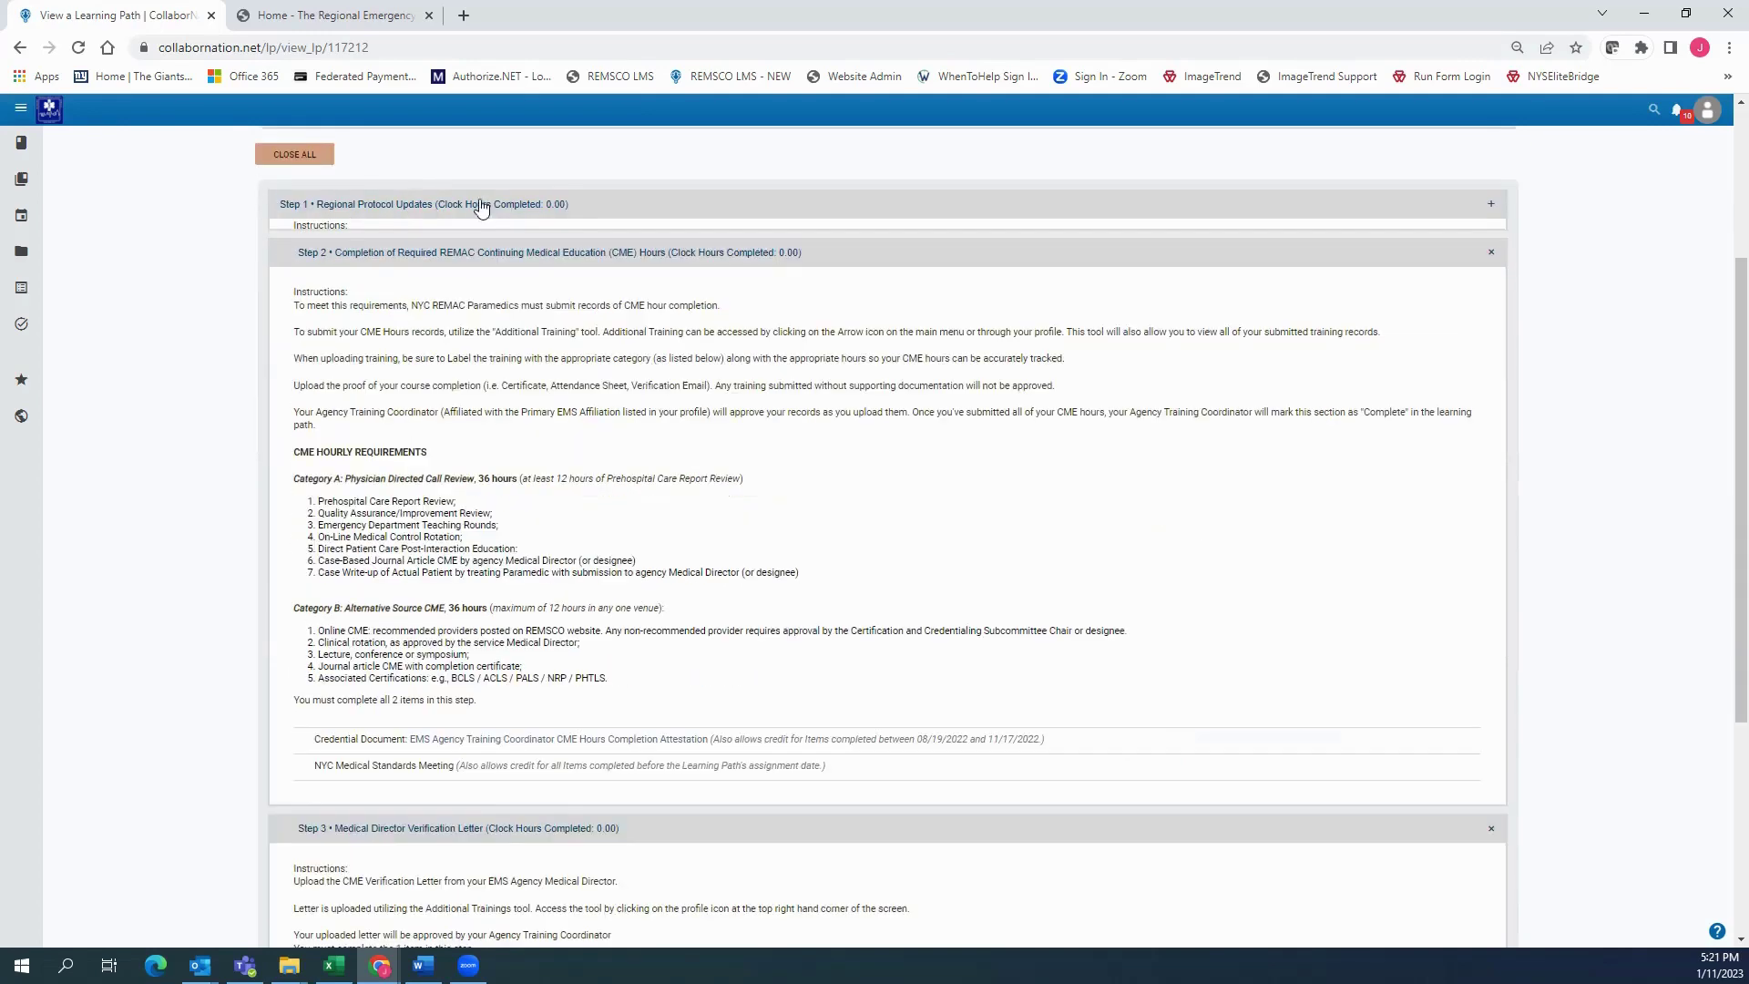
left_click(432, 208)
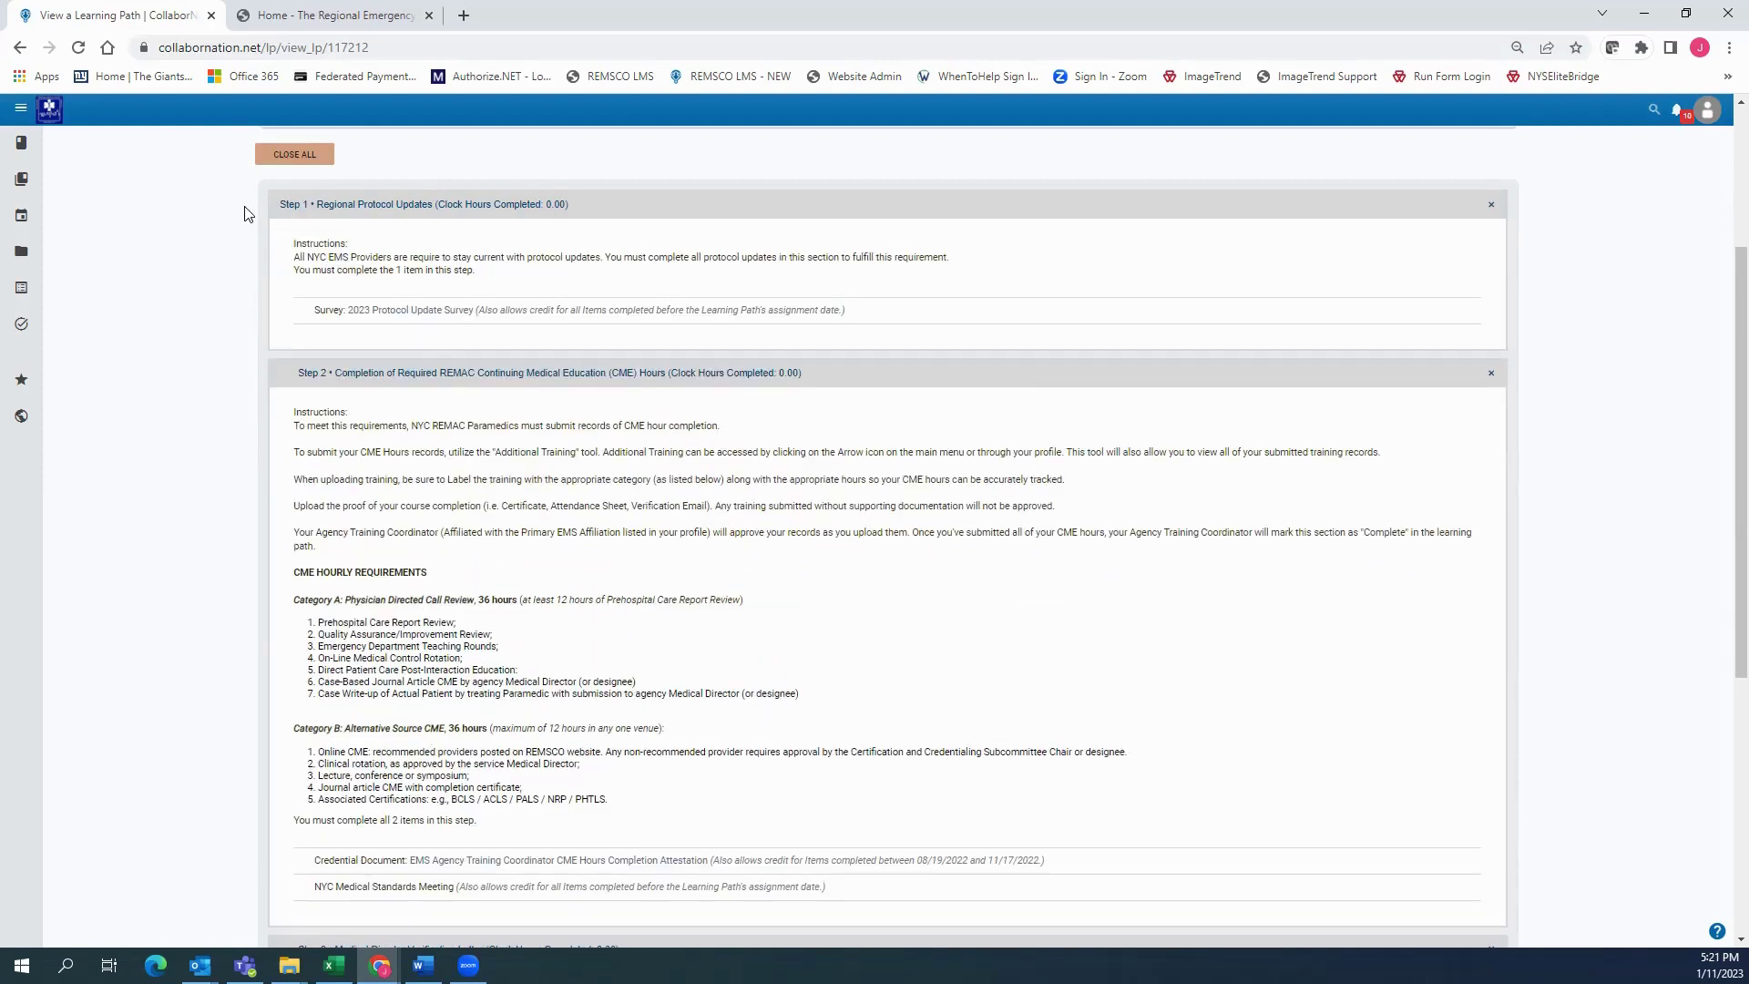
Read the Step 2 instructions and Credential Document requirement, then scroll down to Step 4
scroll(395, 255, "down", 1)
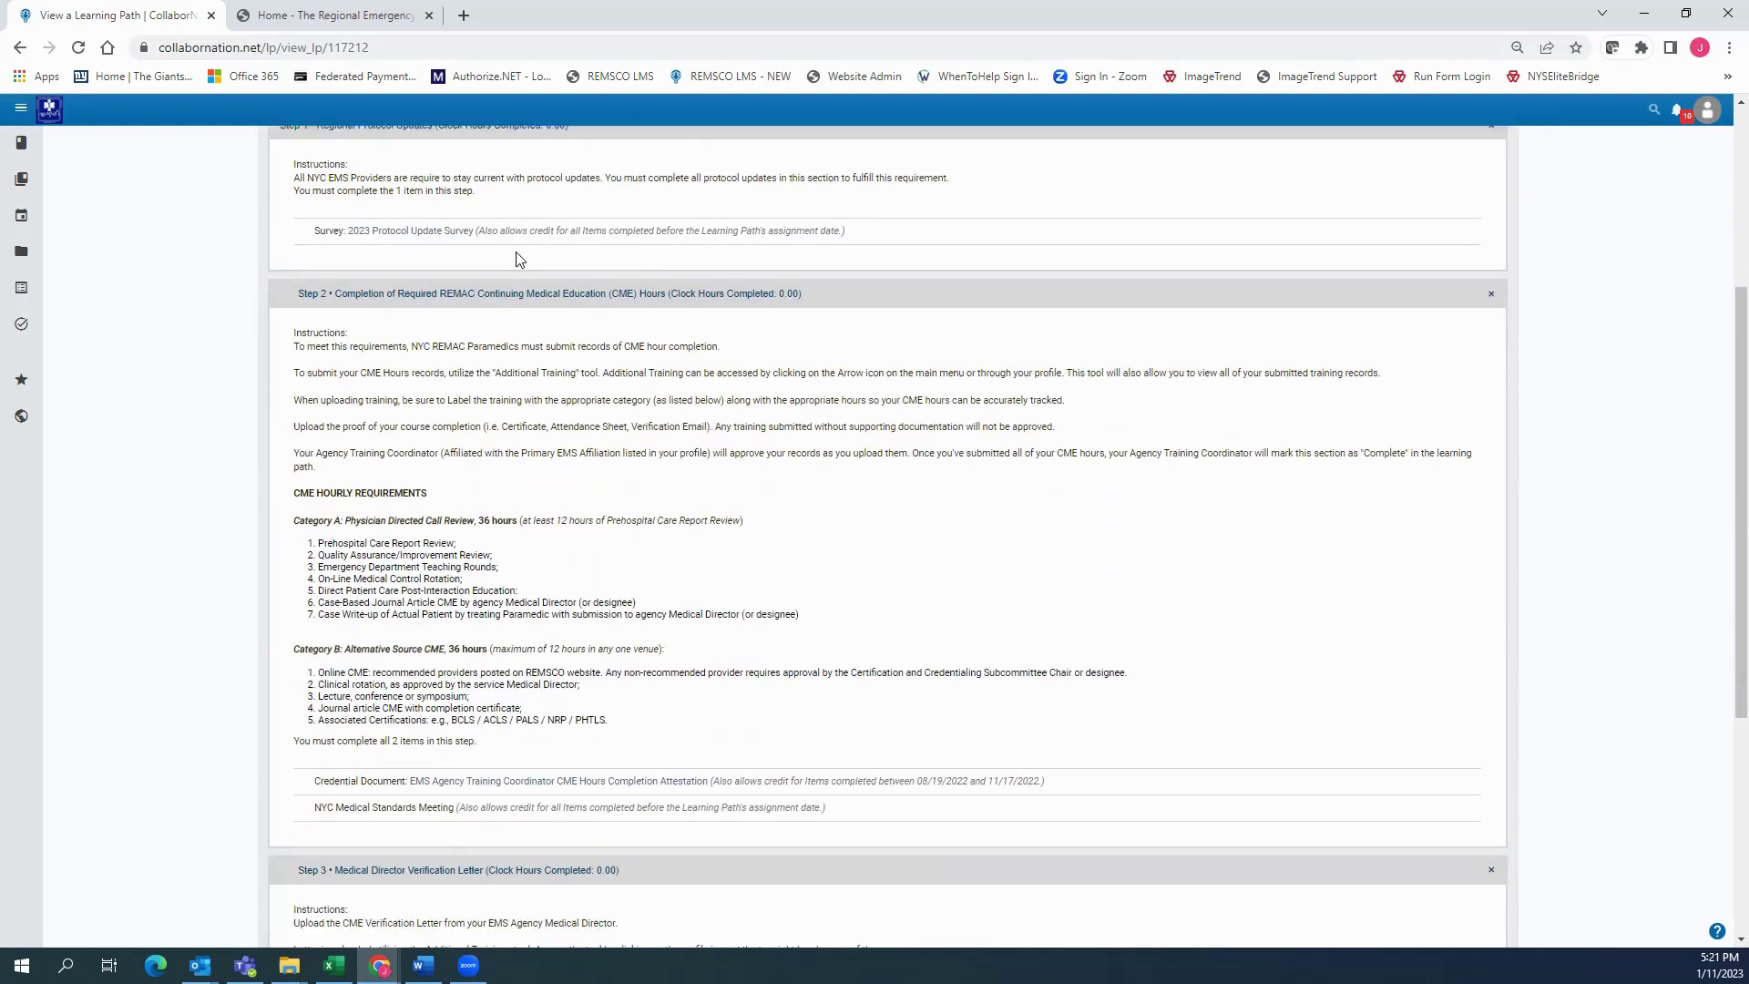
left_click_drag(987, 227, 279, 221)
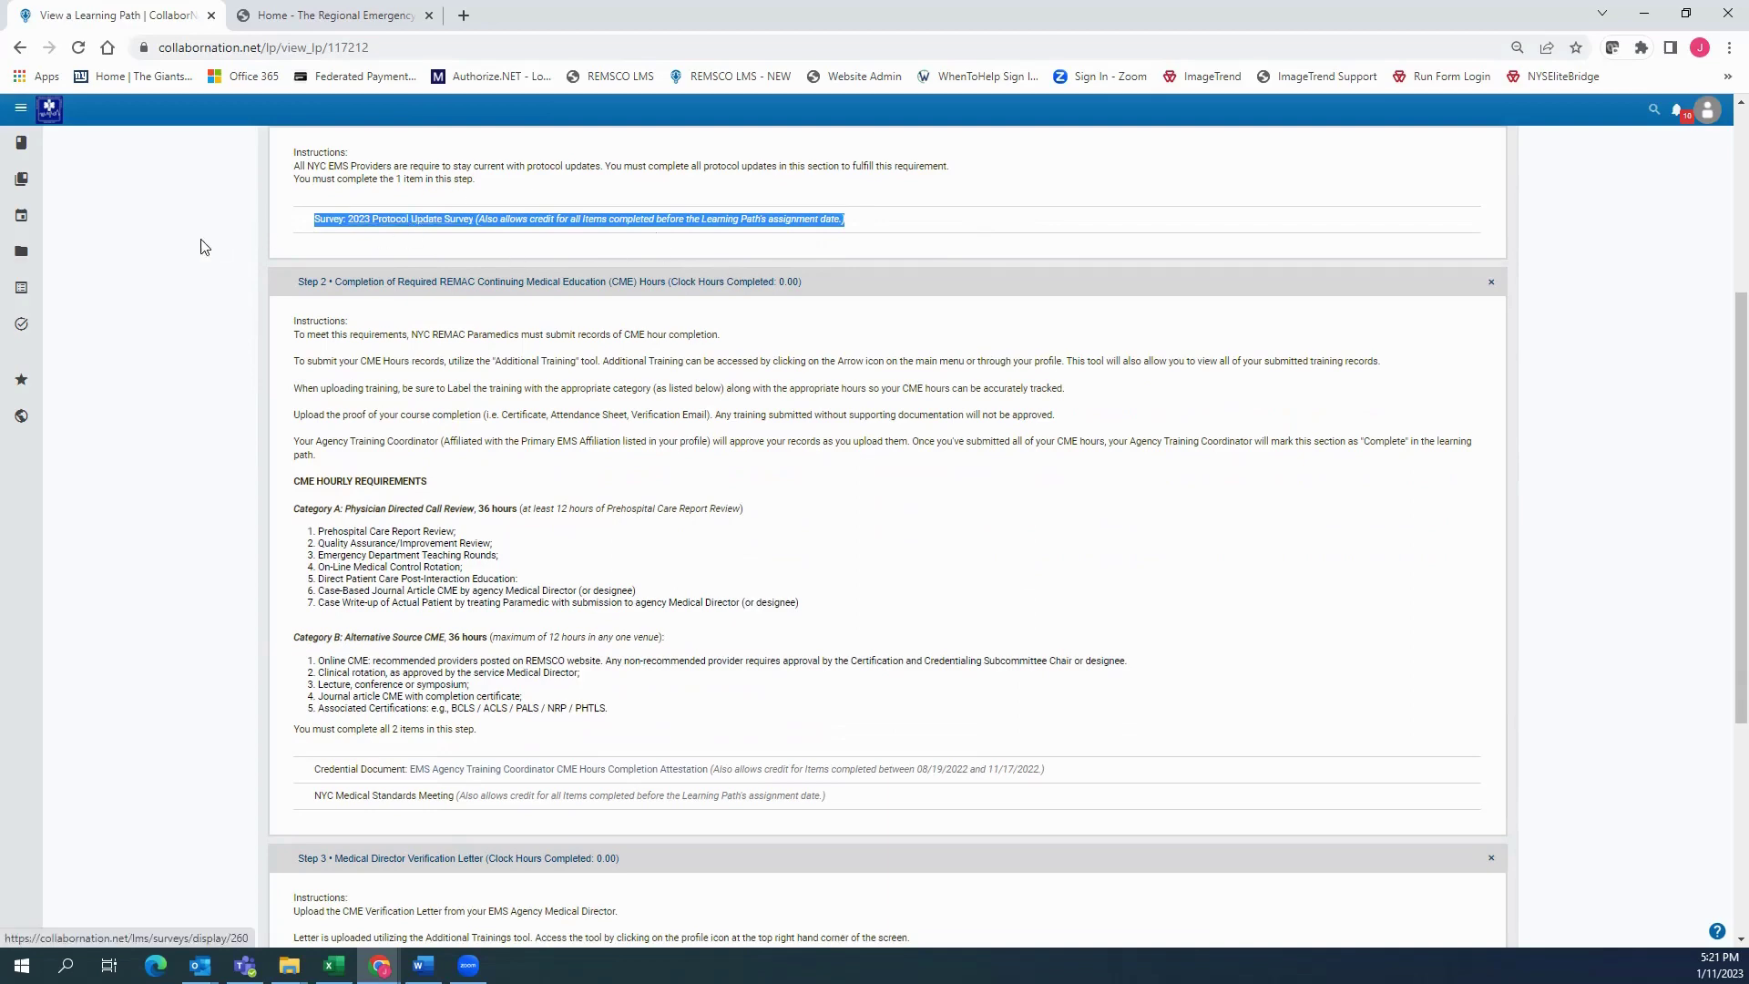
scroll(219, 246, "down", 1)
left_click(287, 194)
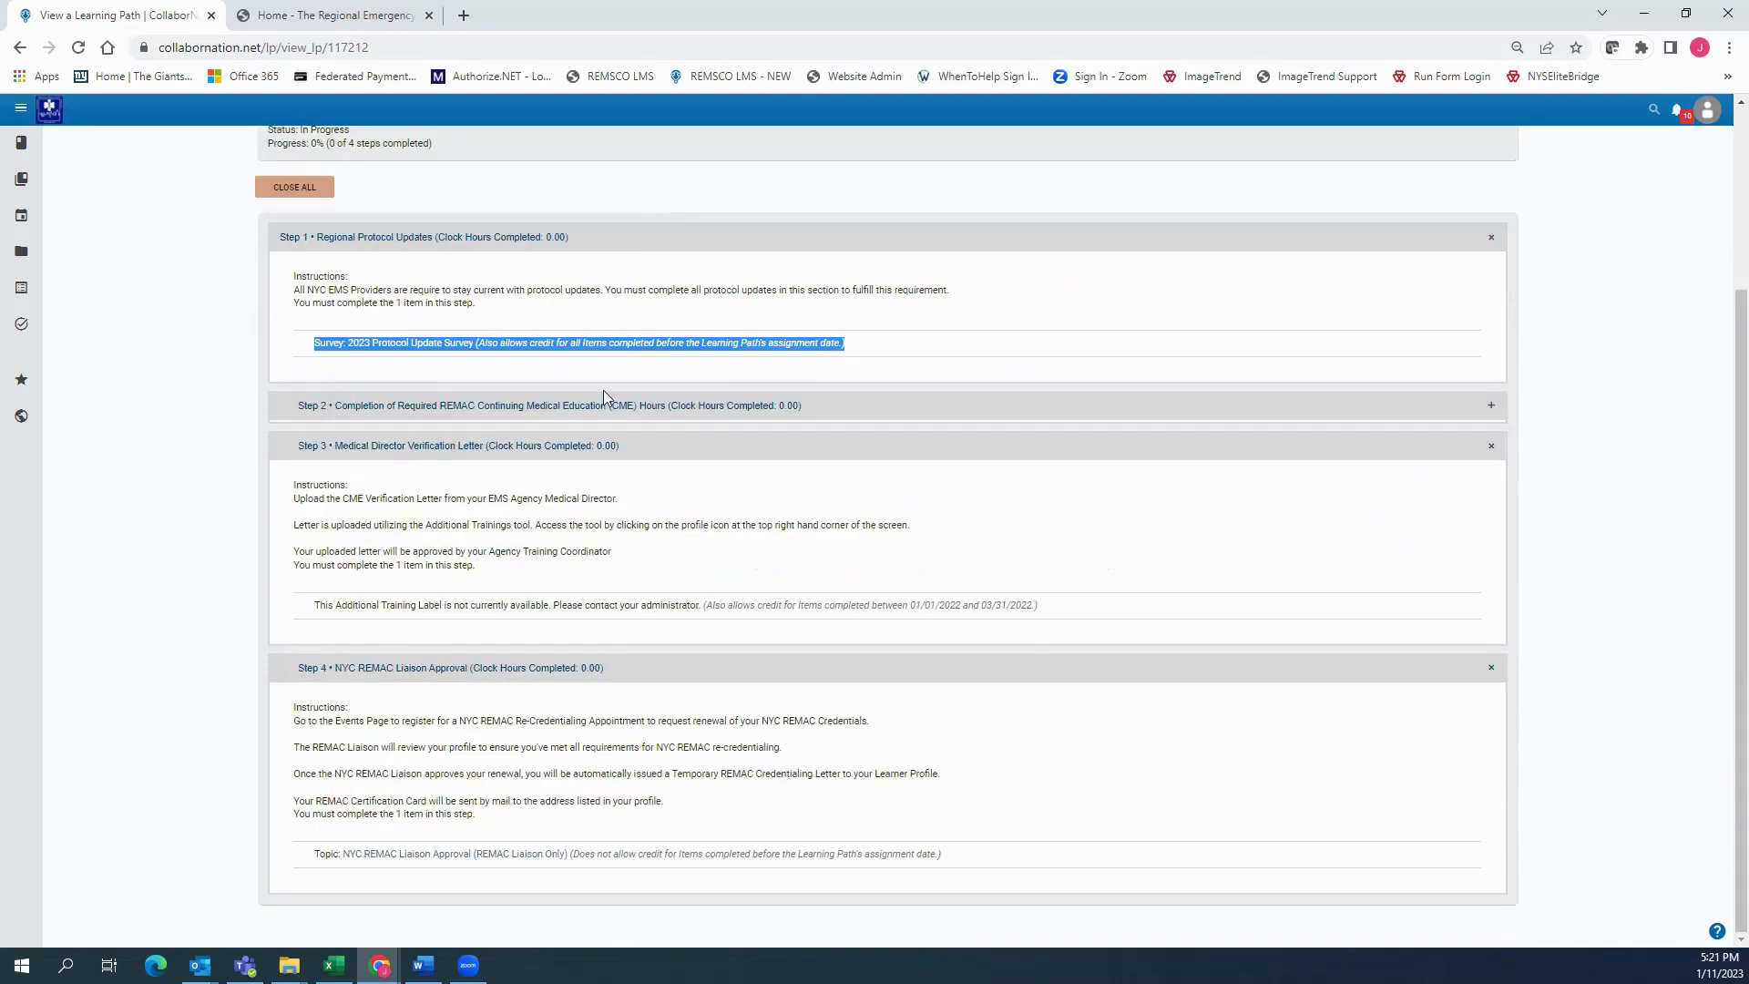
left_click(559, 406)
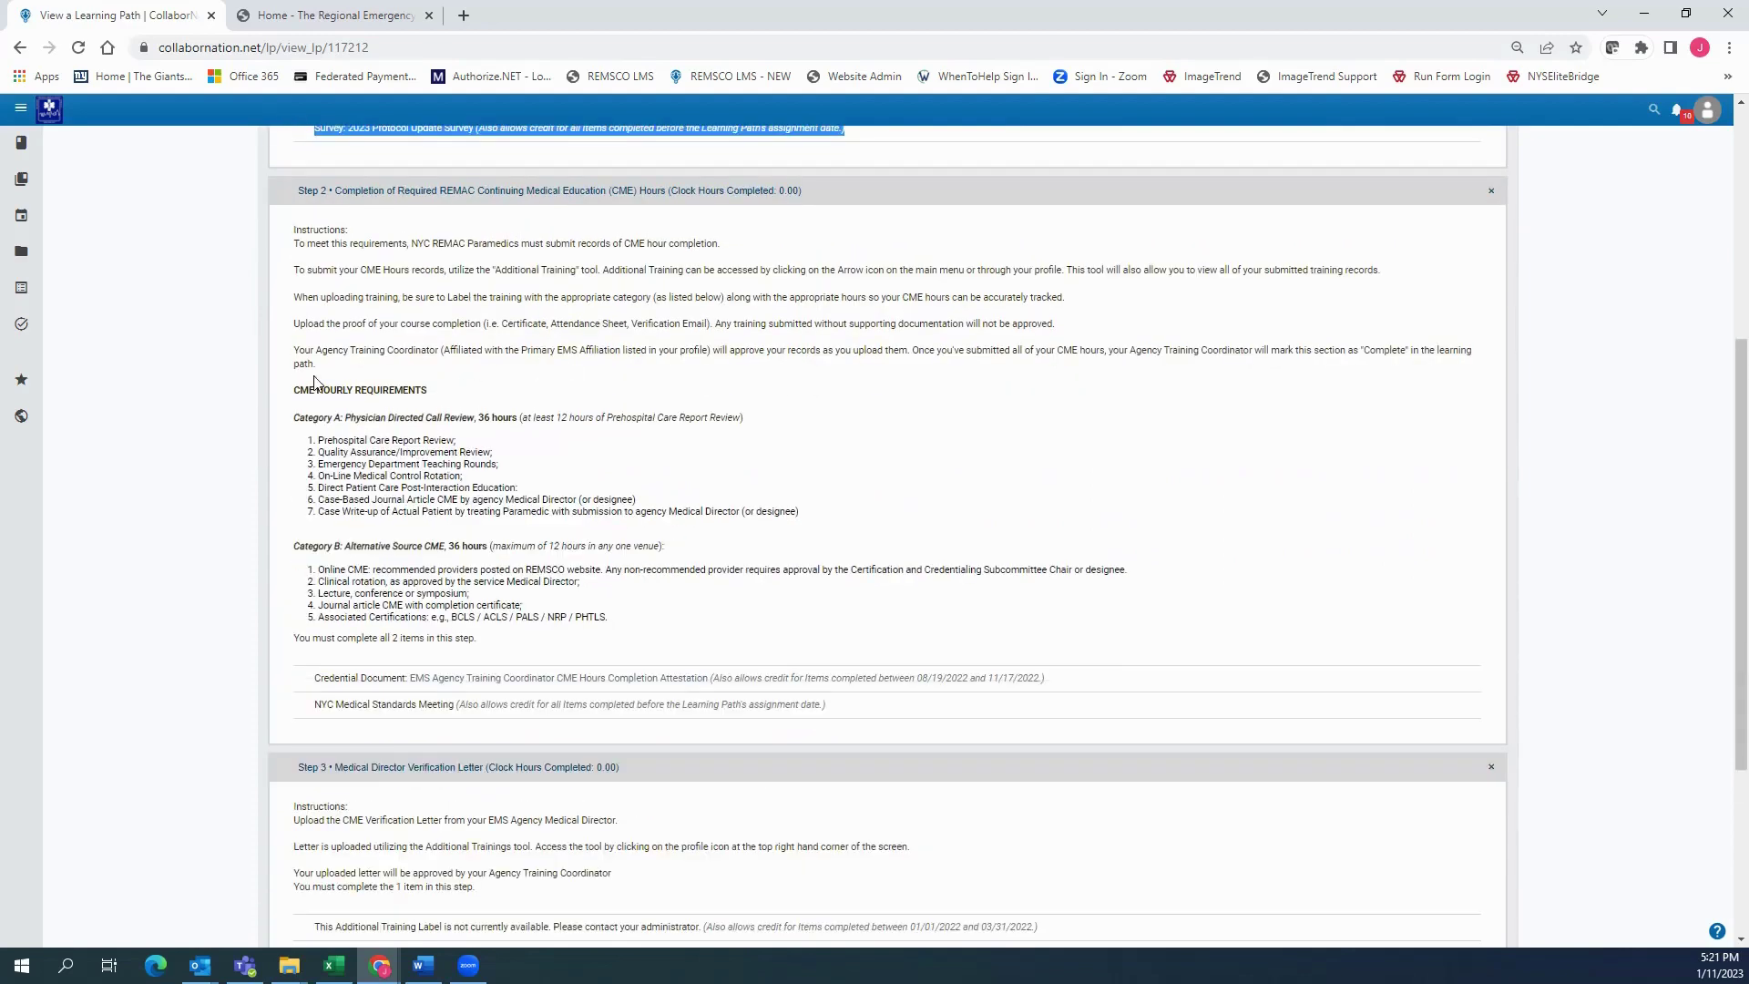
left_click_drag(295, 230, 965, 376)
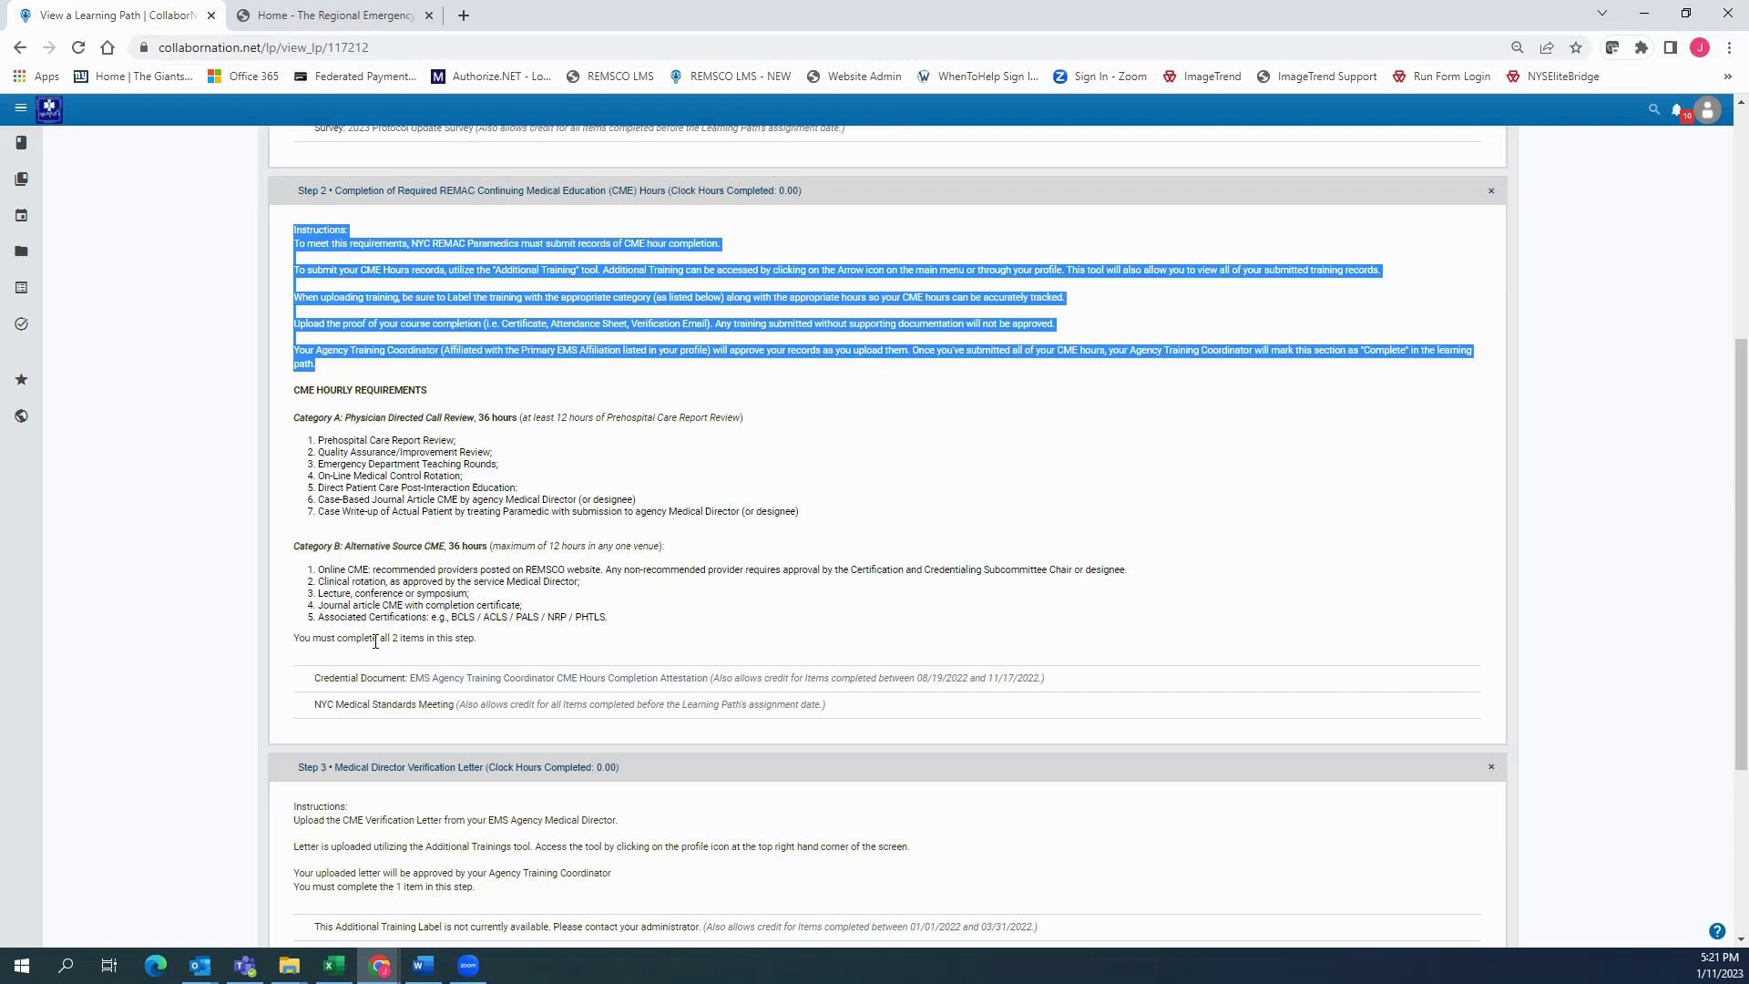
left_click_drag(301, 681, 1072, 679)
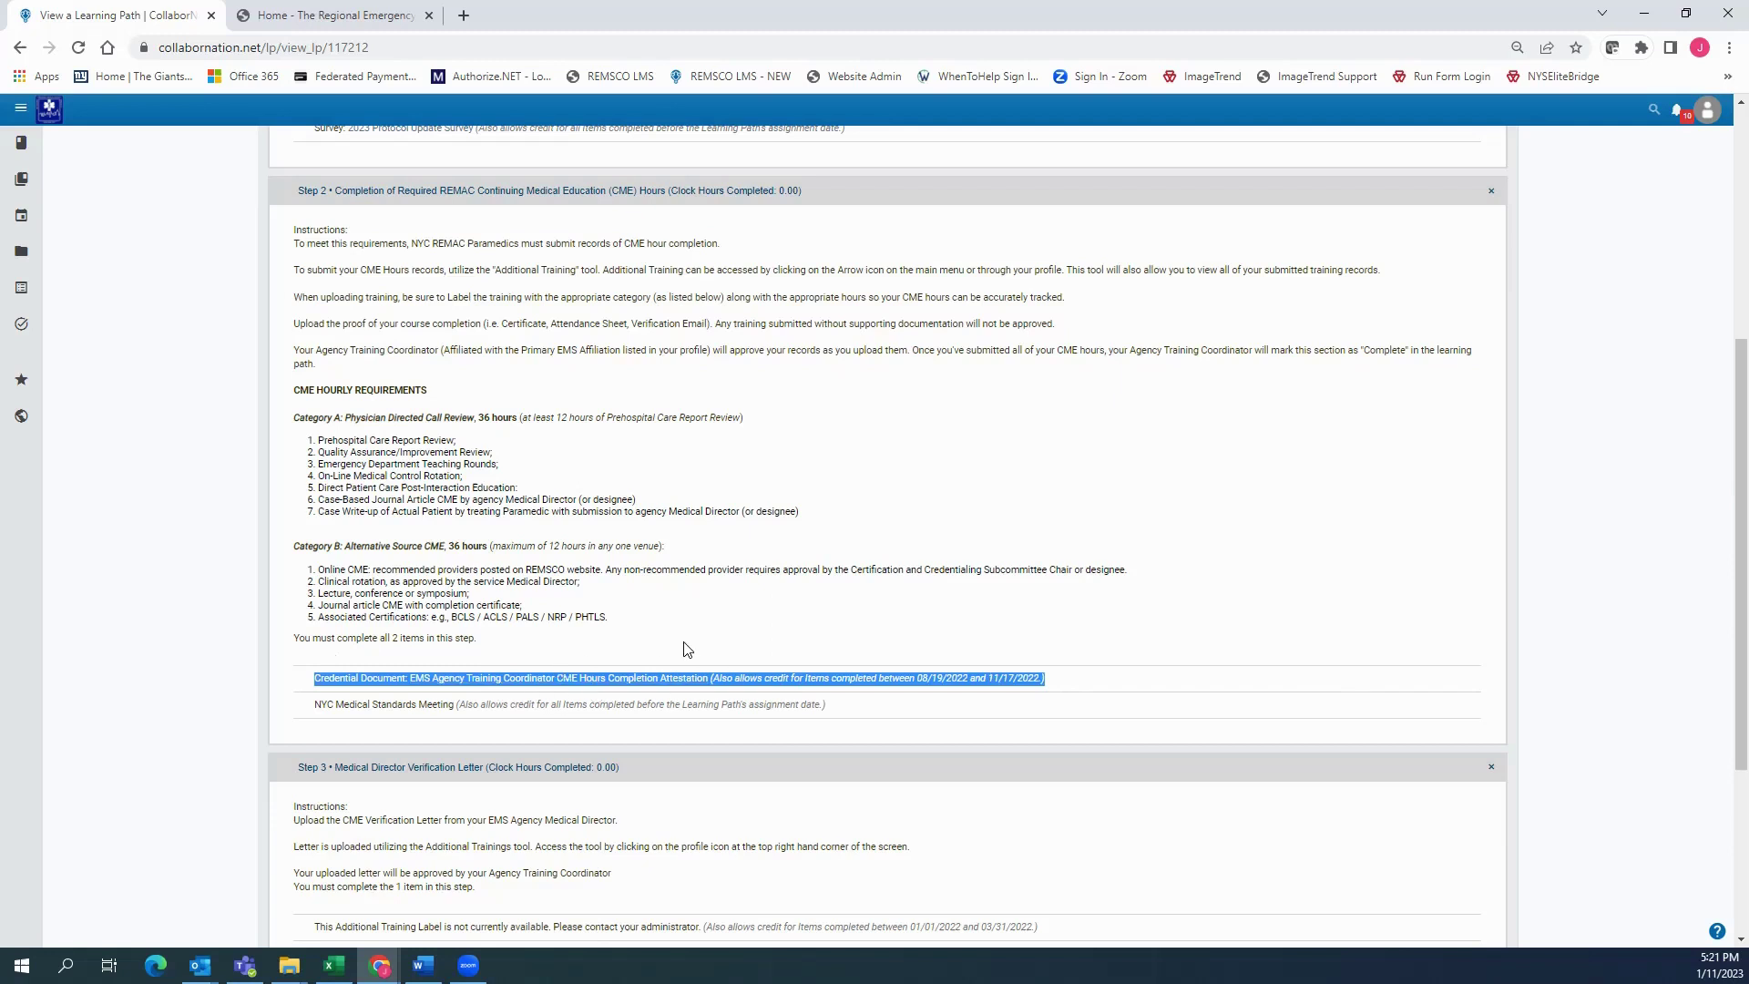
scroll(575, 499, "down", 3)
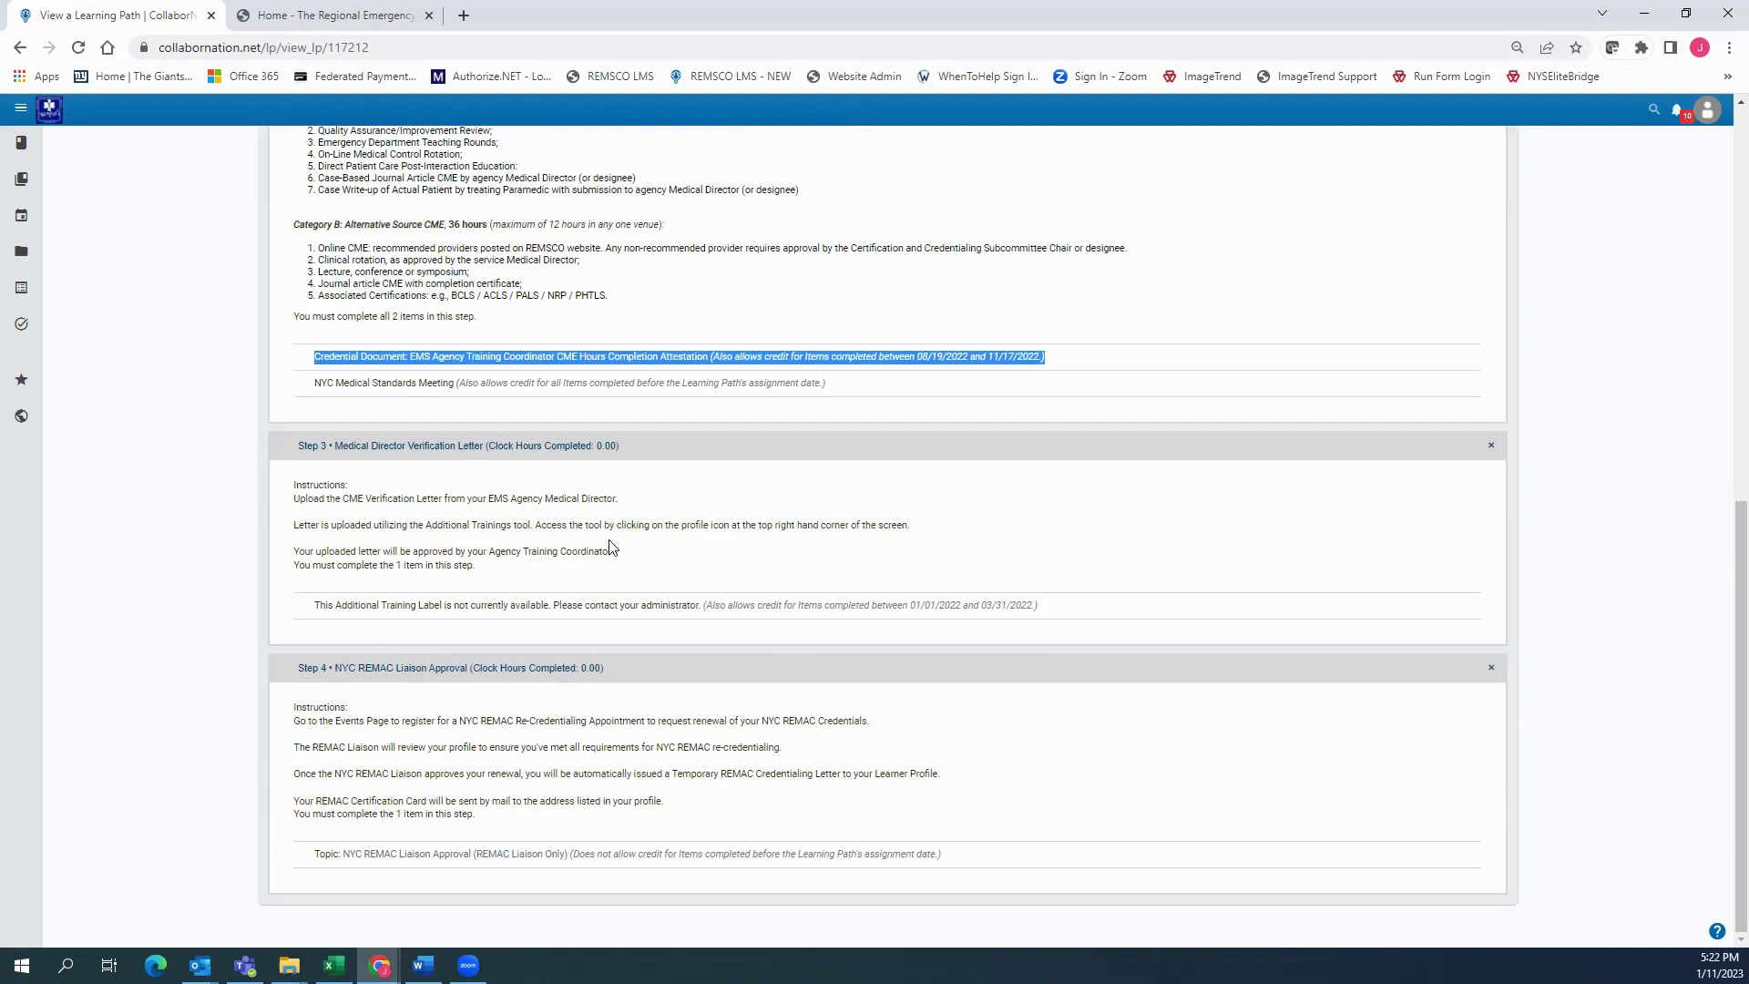
left_click(705, 874)
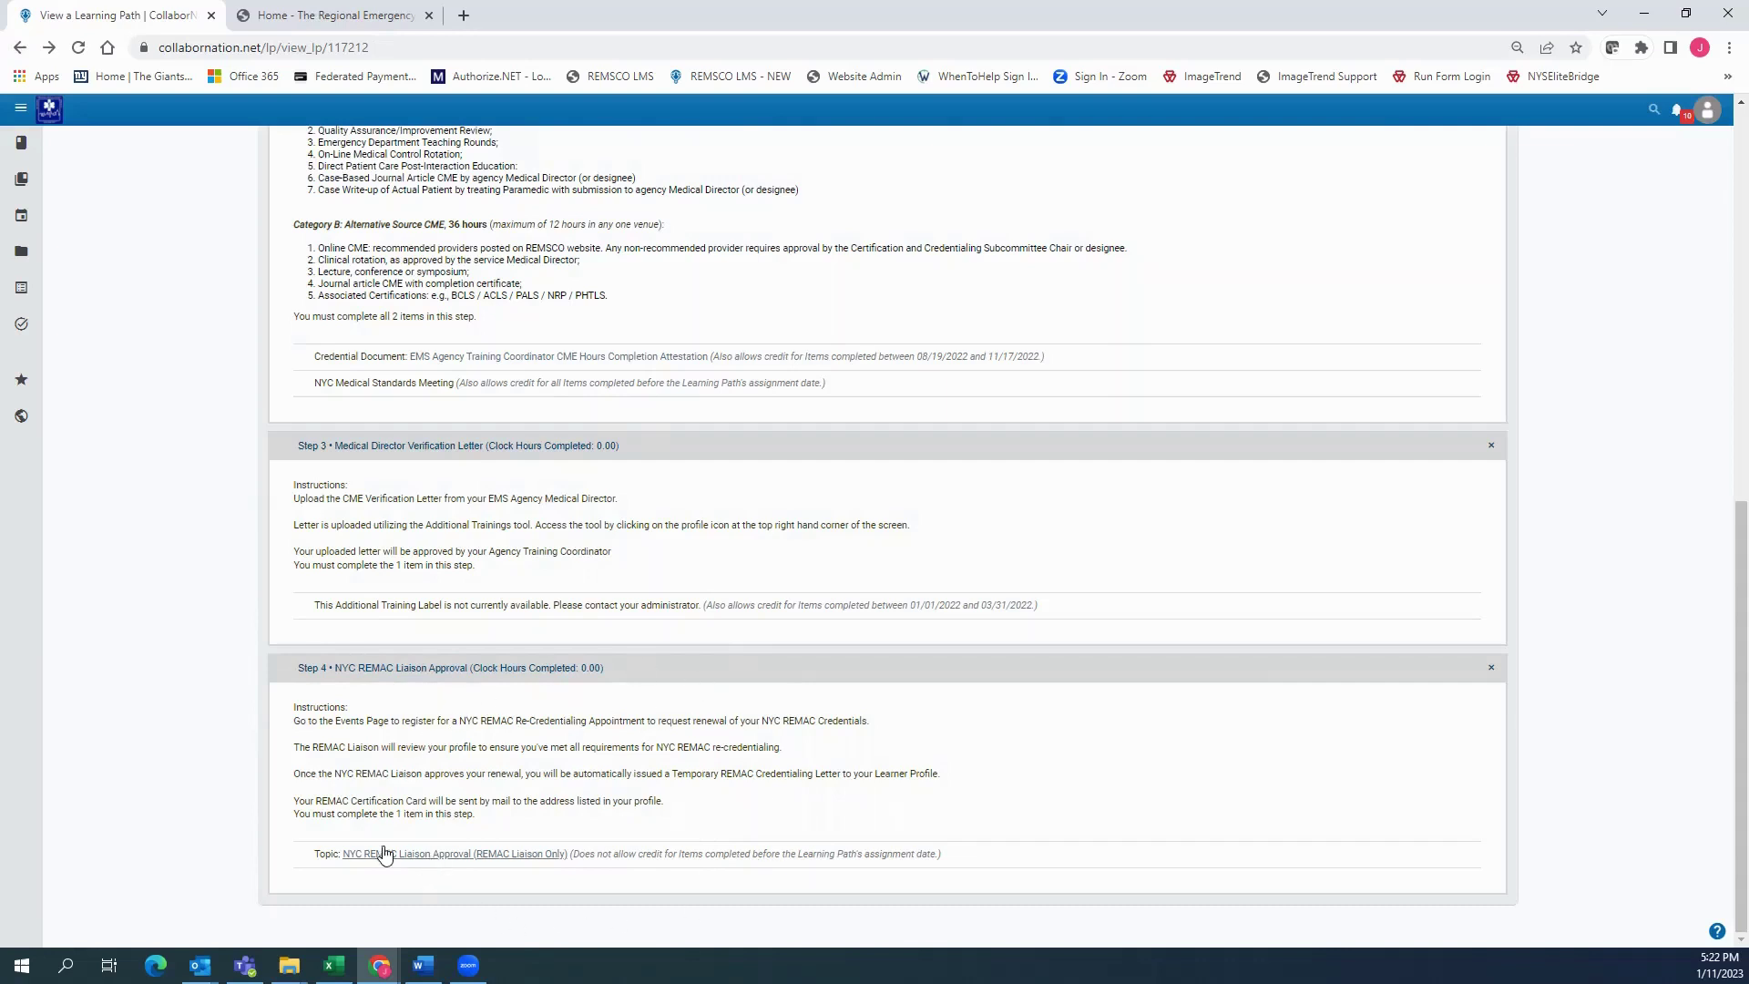
Open the January 20 REMAC Re-Credentialing Request event from the Events calendar
left_click(51, 218)
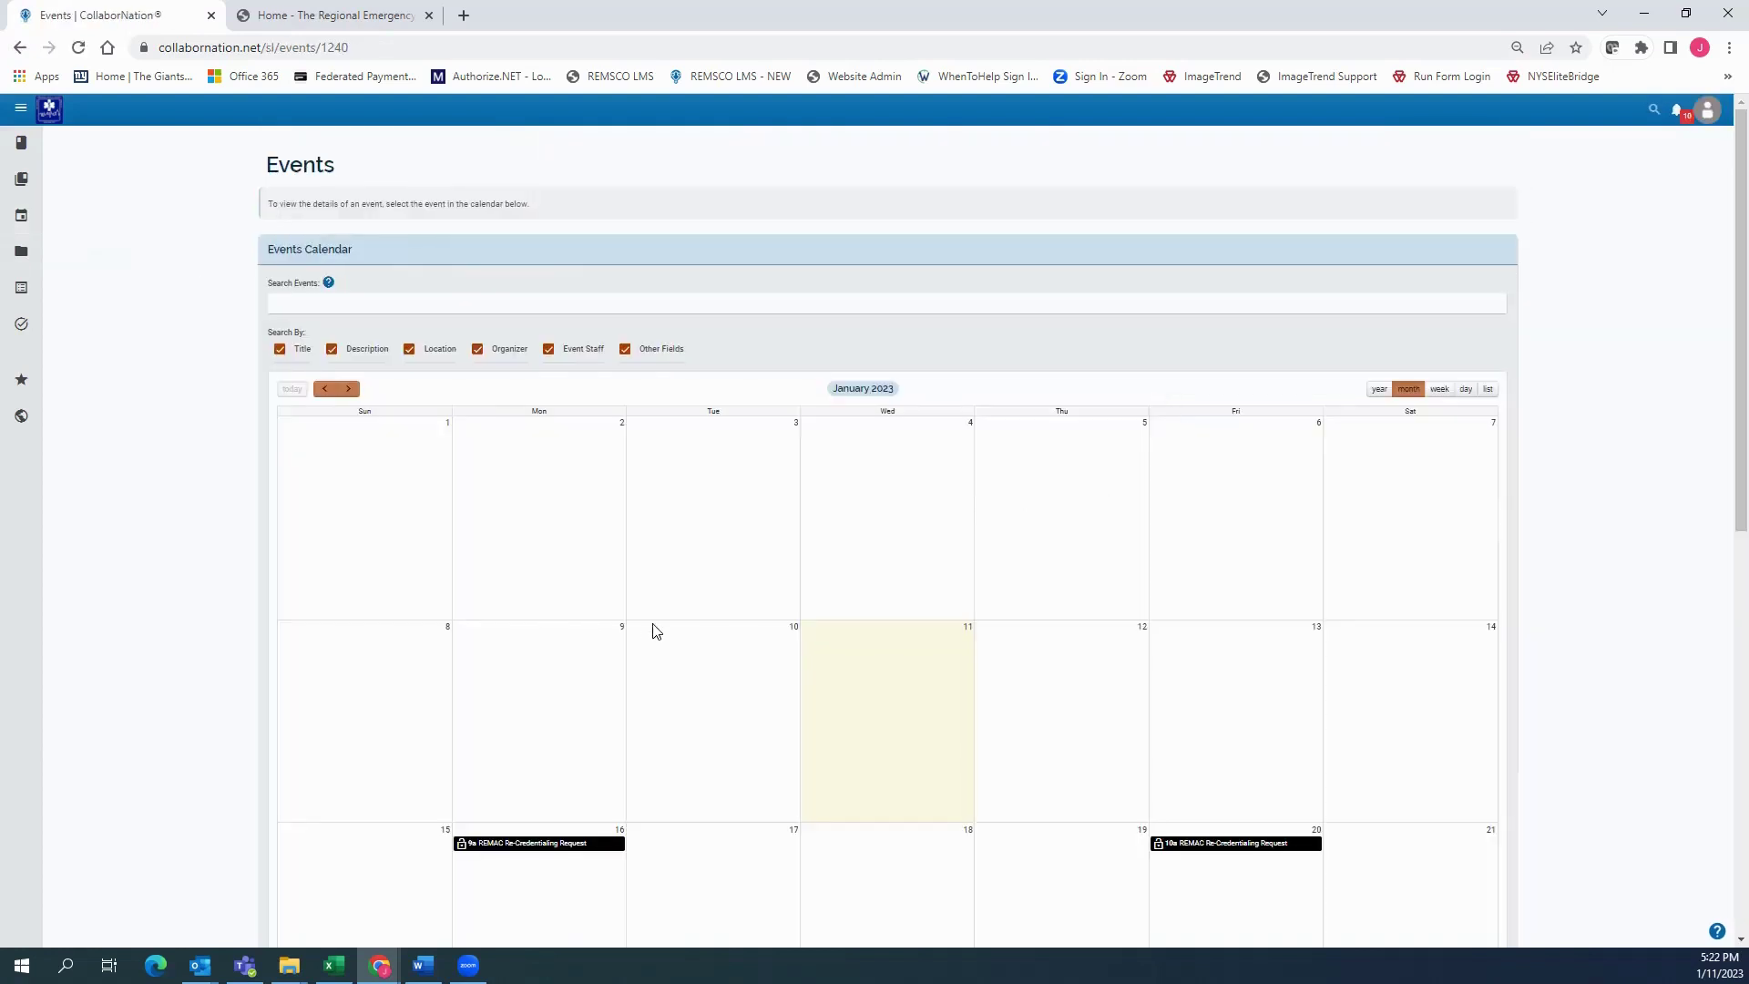
scroll(652, 627, "down", 3)
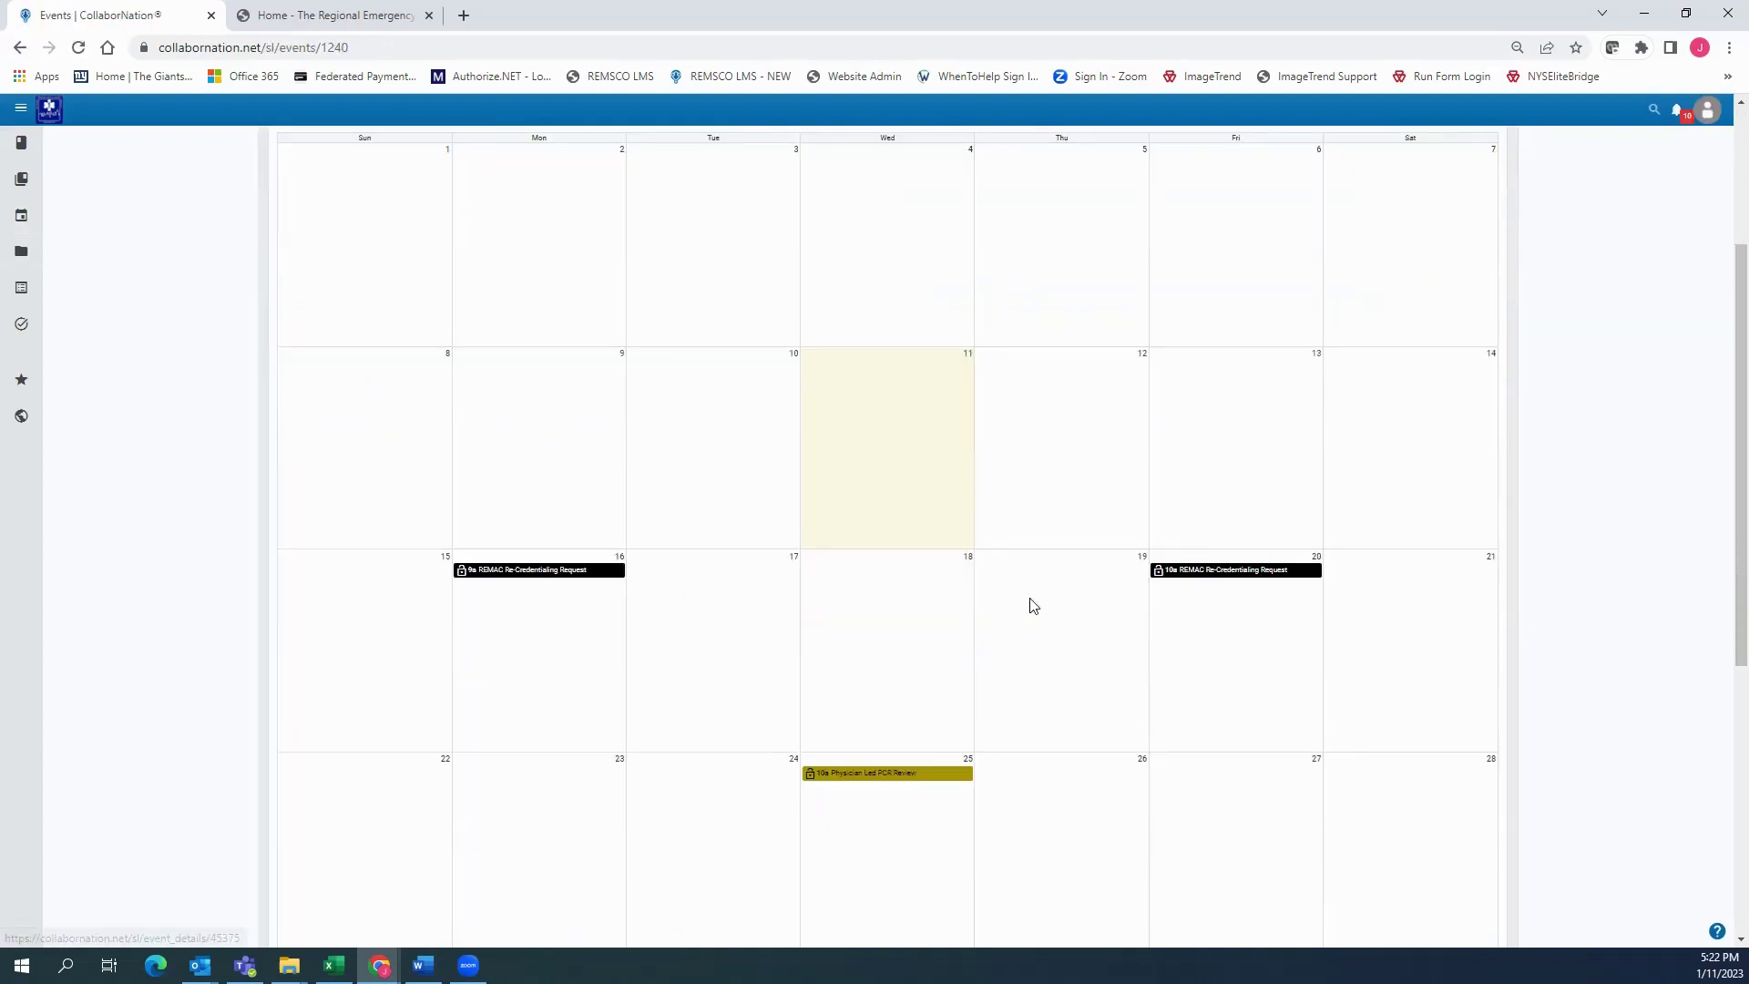
left_click(1226, 574)
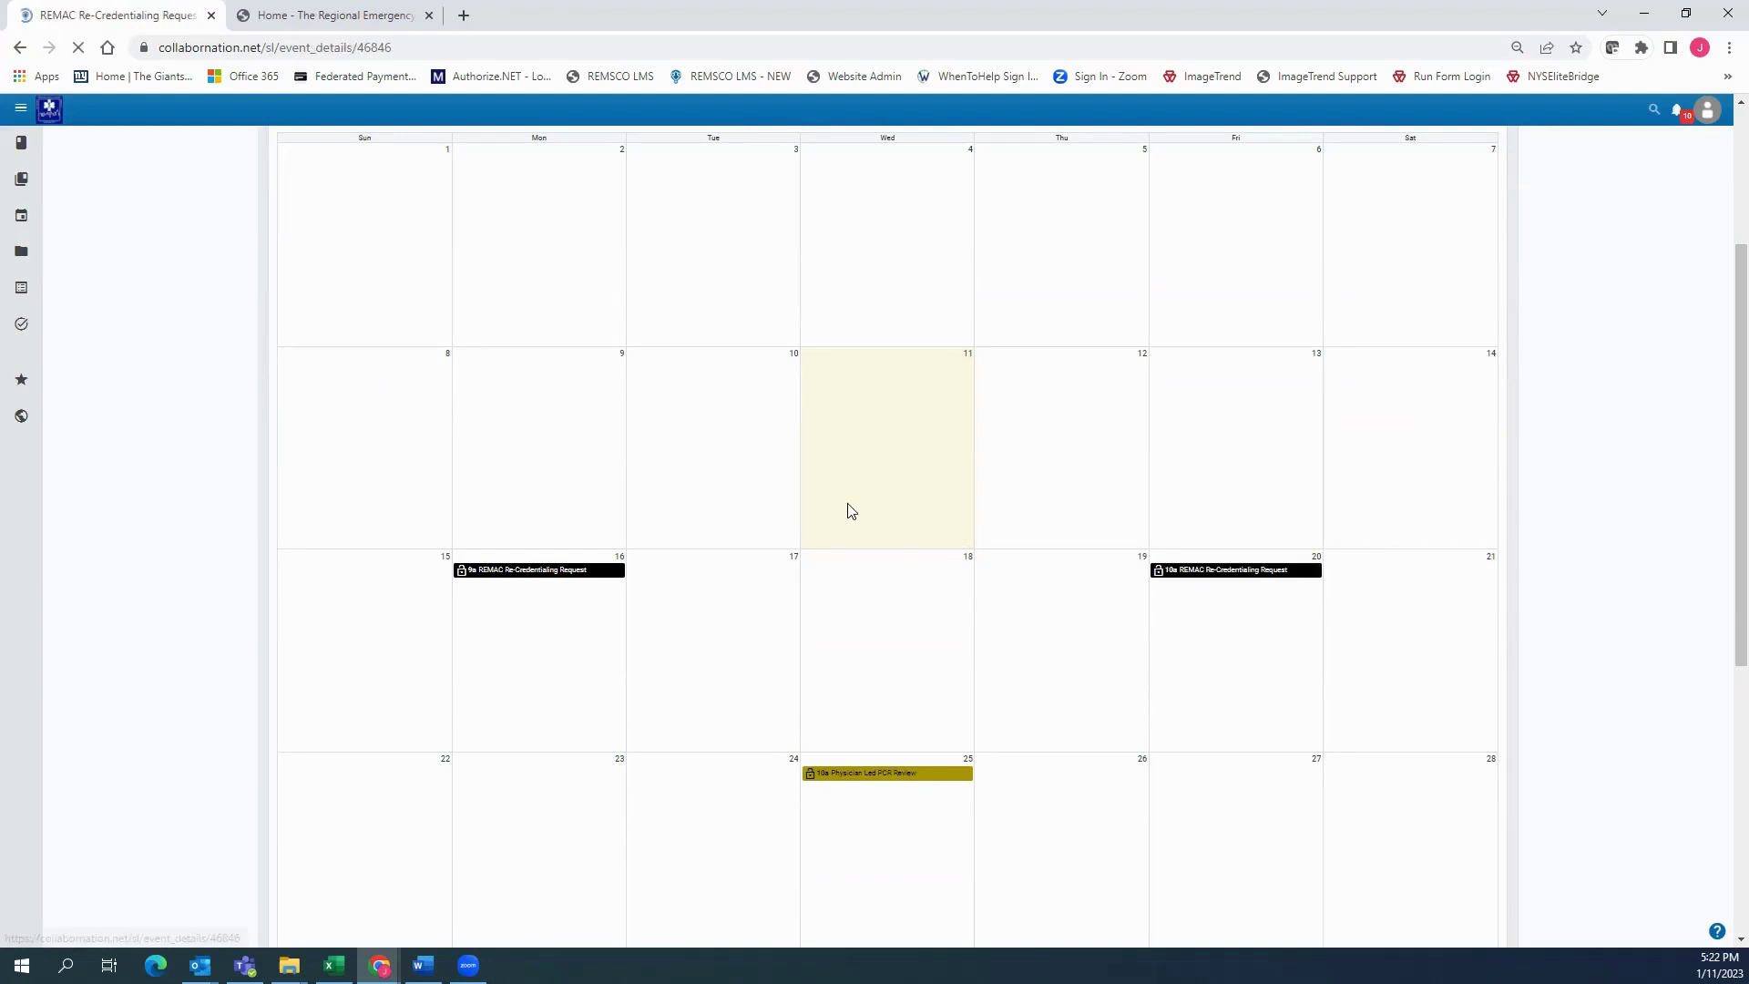